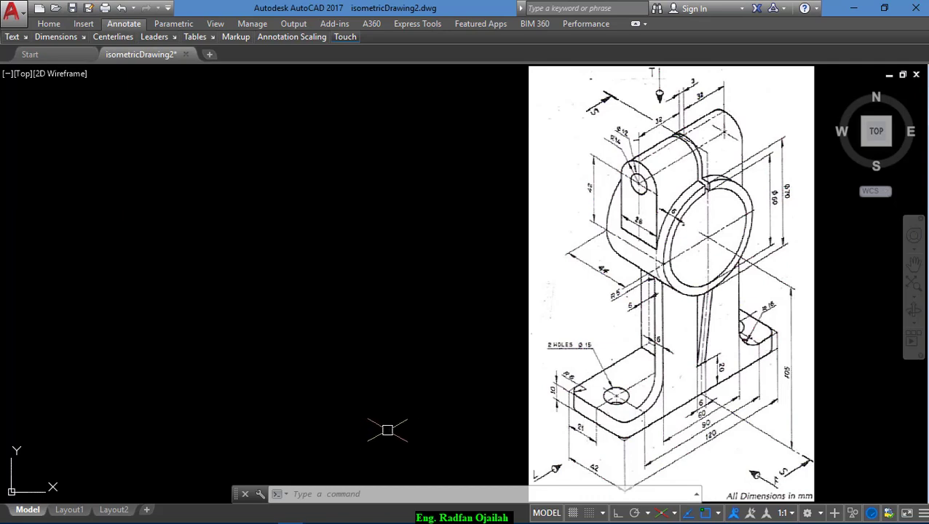
# - Draw the base outline's front edges: a 120 mm line at 210° followed by a 42 mm line at 150°
pyautogui.press('Return')
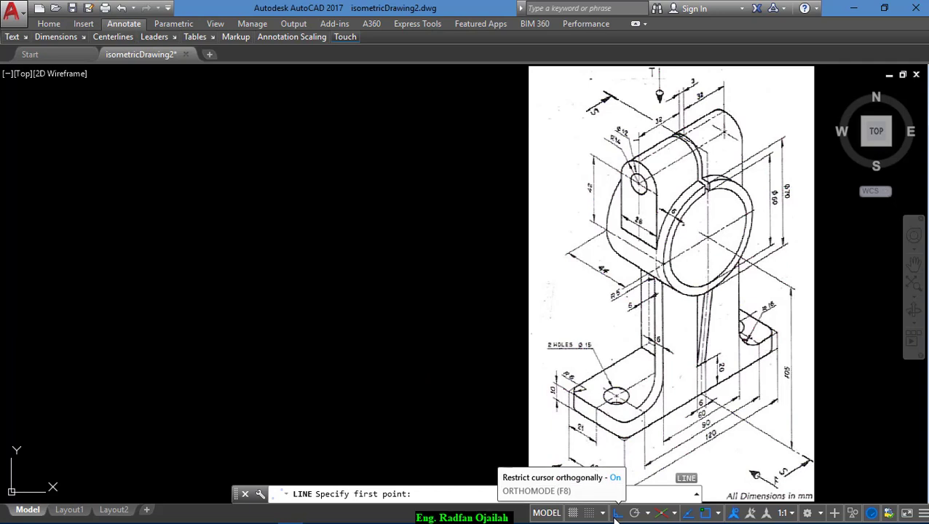
pyautogui.click(476, 339)
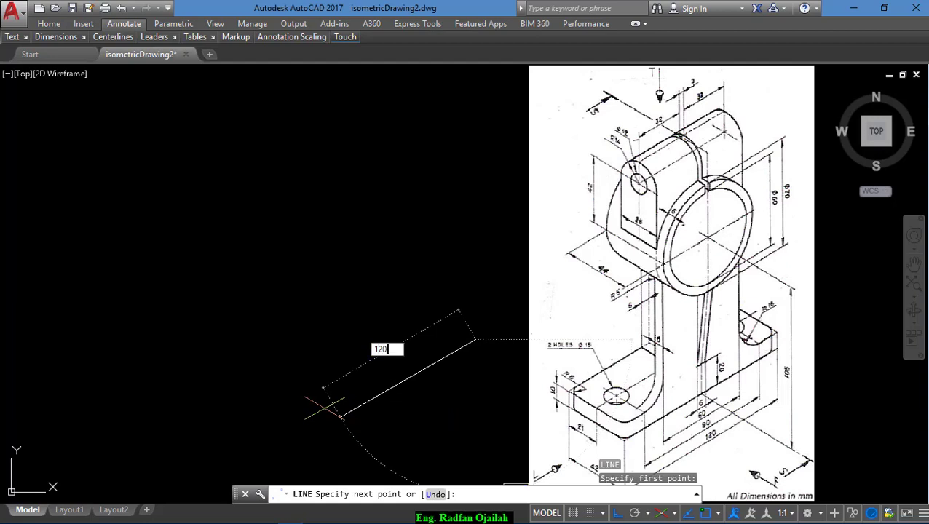
pyautogui.write('120')
pyautogui.press('Return')
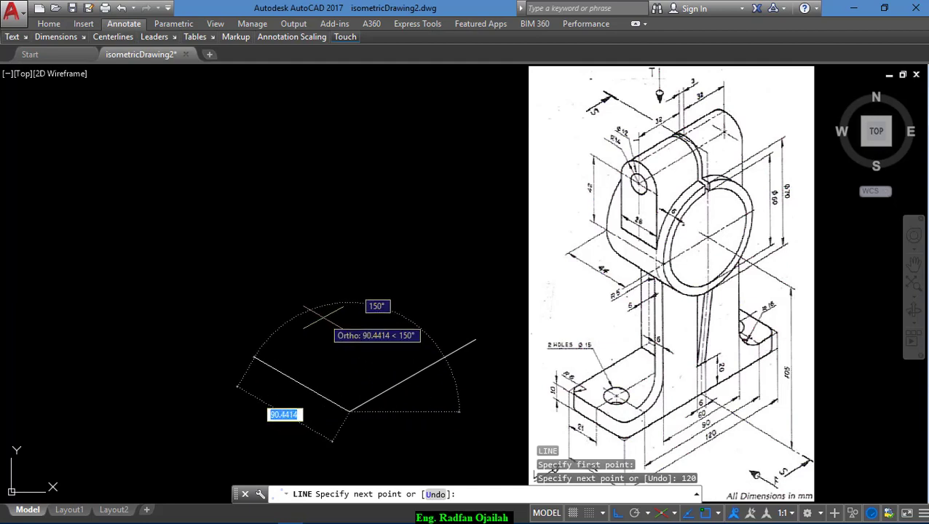
pyautogui.scroll(-1, 402, 270)
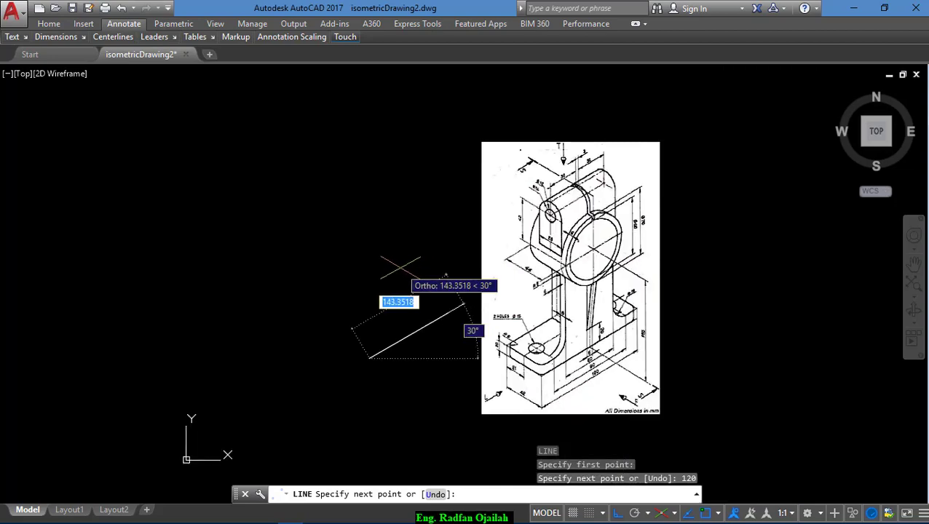
pyautogui.scroll(2, 500, 409)
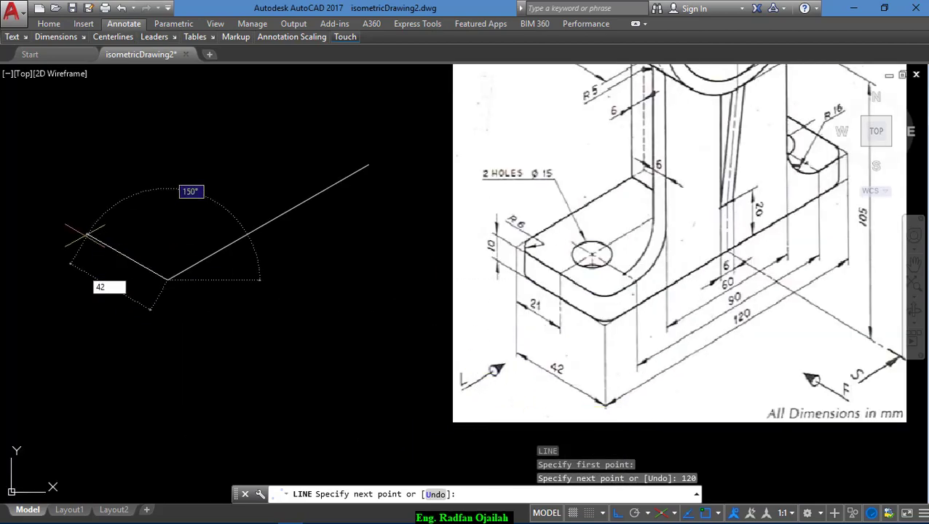
pyautogui.press('Return')
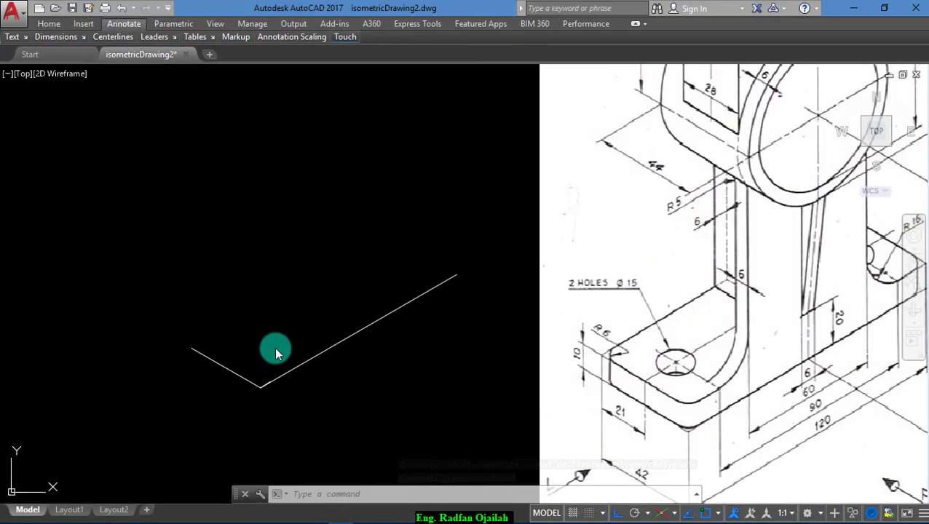
# - Copy the 42 mm edge from the front corner to the other end of the 120 mm edge
pyautogui.write('co')
pyautogui.press('Return')
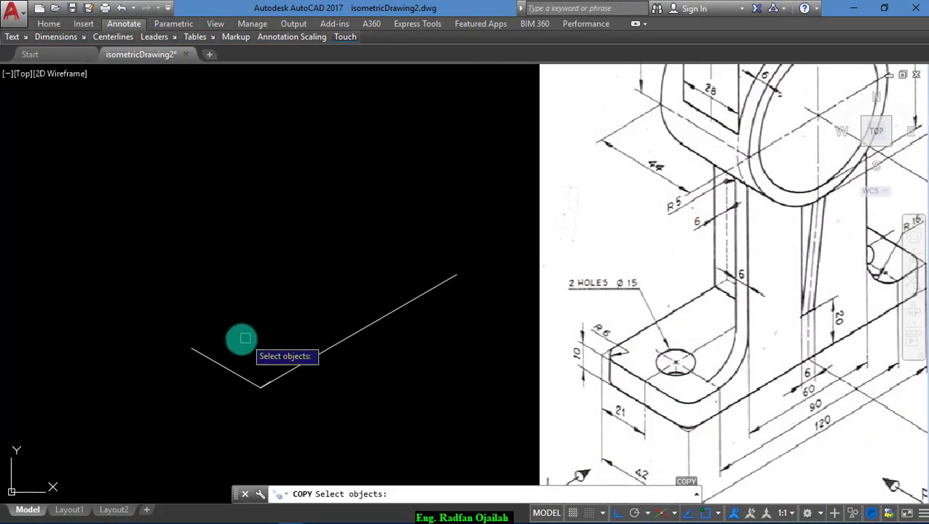
pyautogui.click(239, 338)
pyautogui.click(205, 394)
pyautogui.press('Return')
pyautogui.click(260, 387)
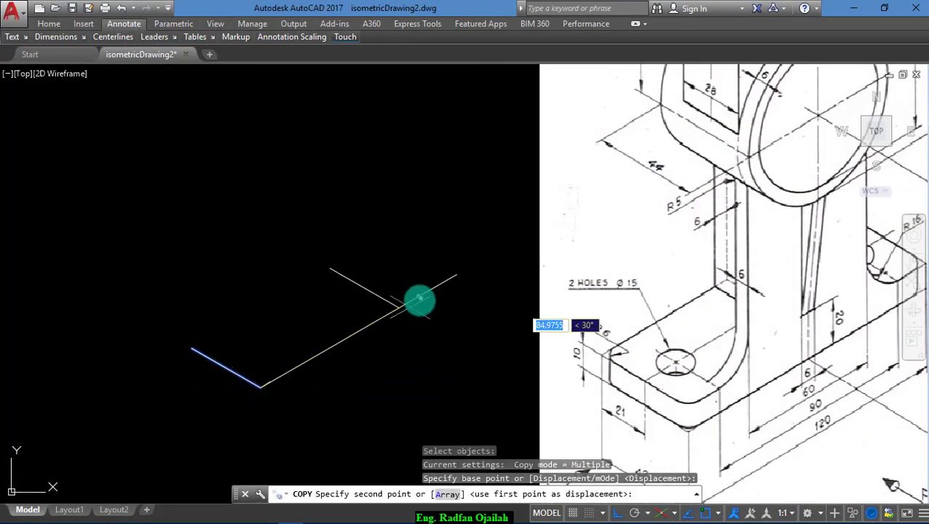
pyautogui.click(456, 274)
pyautogui.press('Escape')
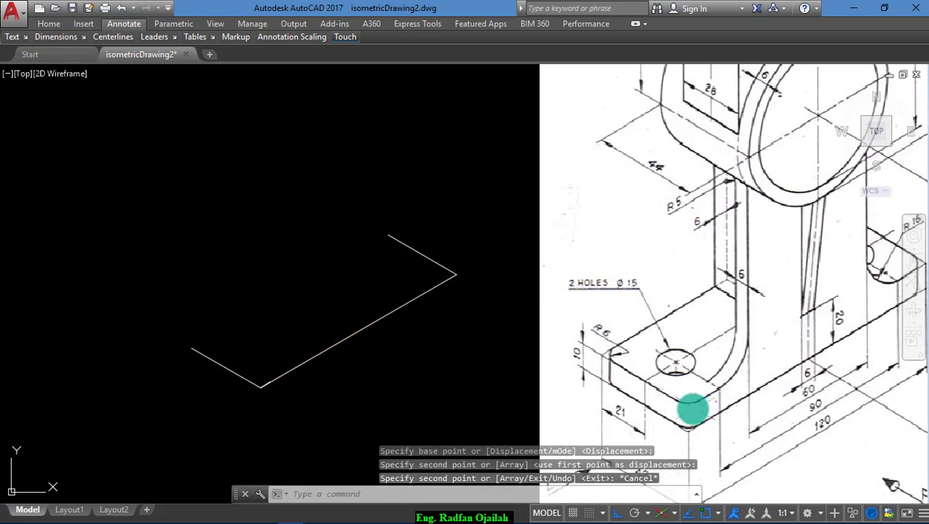
pyautogui.scroll(3, 693, 409)
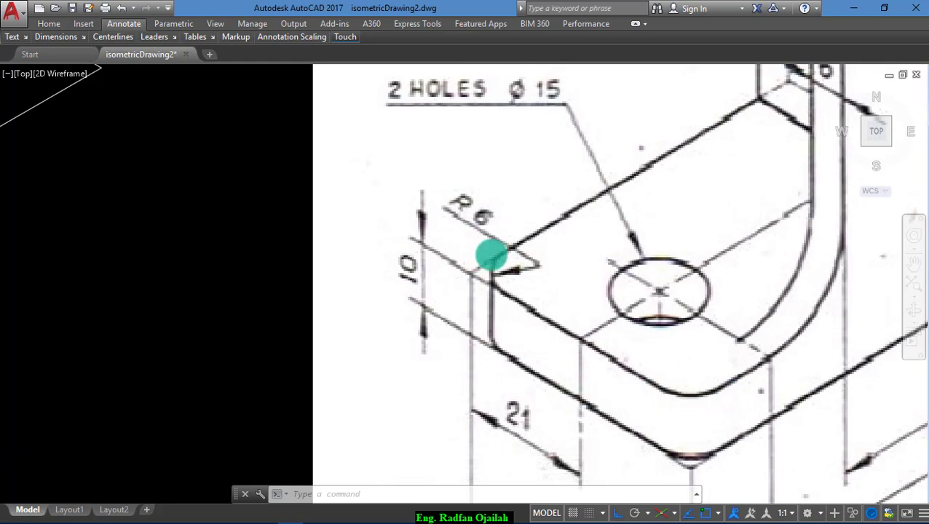
pyautogui.scroll(-2, 491, 255)
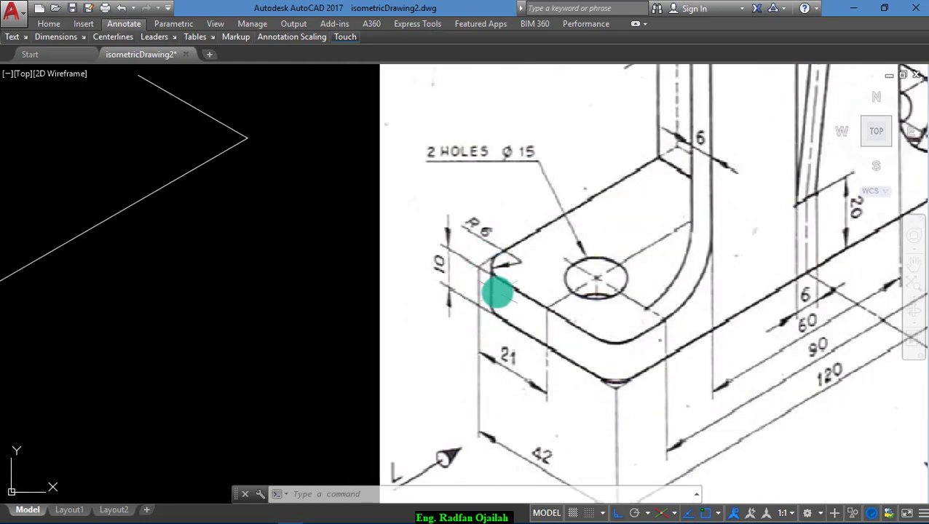
pyautogui.click(49, 24)
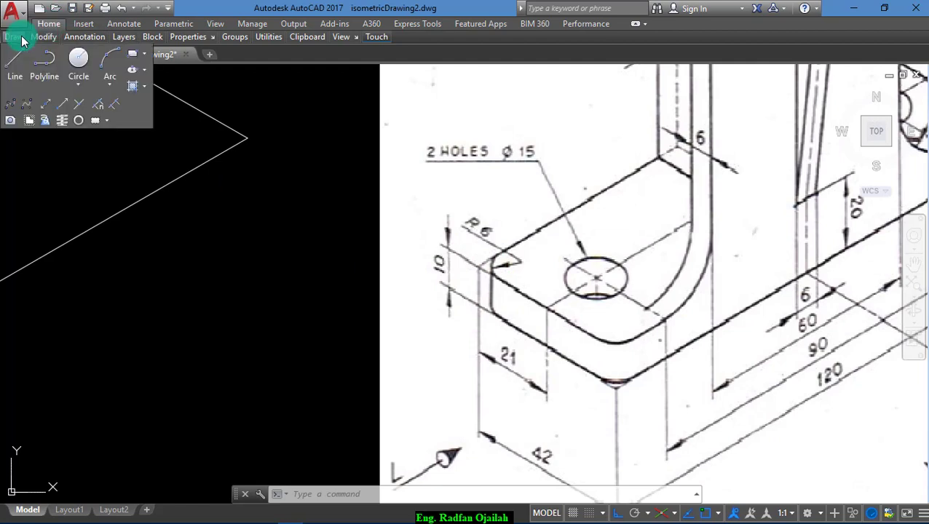
pyautogui.moveTo(44, 37)
pyautogui.moveTo(11, 42)
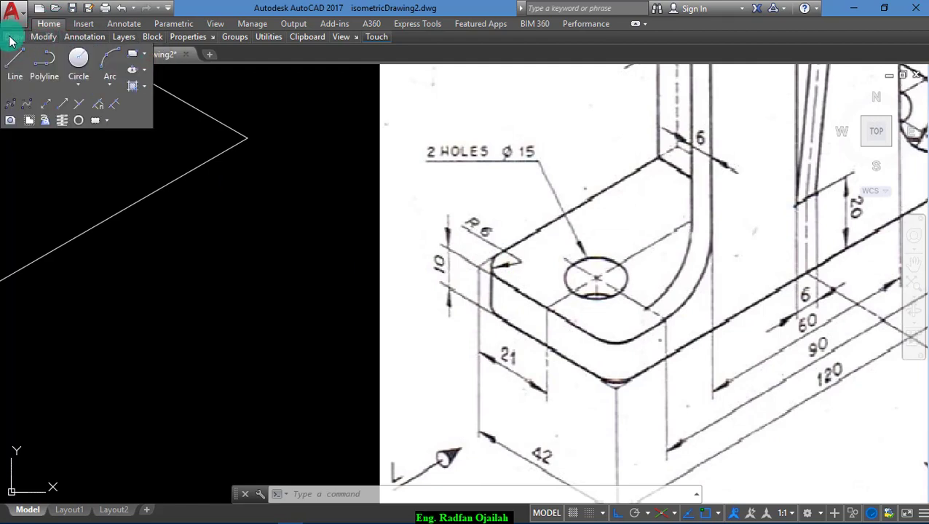
pyautogui.click(144, 70)
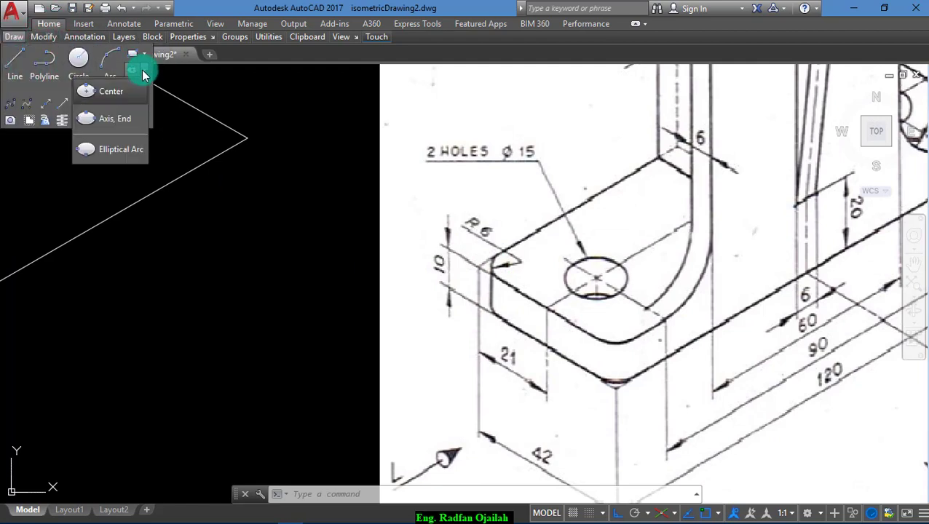
pyautogui.click(125, 129)
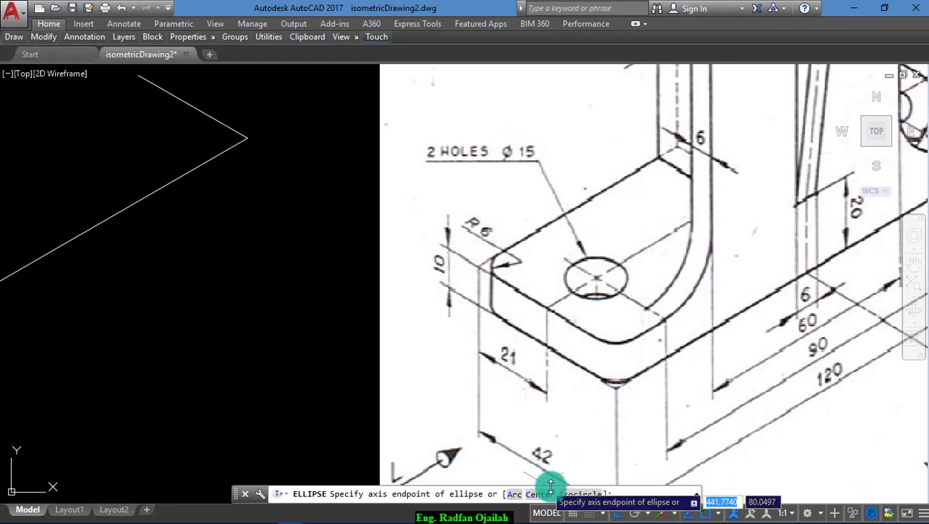
pyautogui.click(574, 496)
pyautogui.scroll(-2, 703, 413)
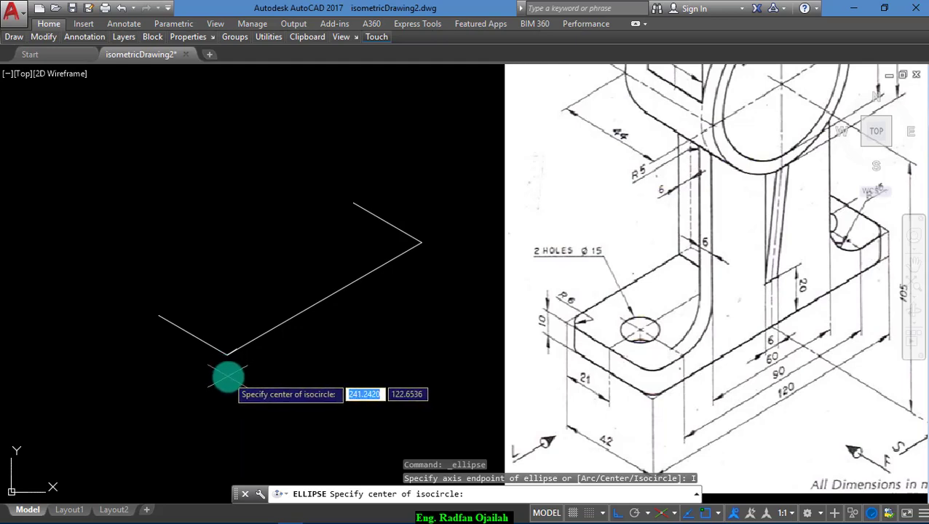
pyautogui.press('Escape')
# - From the front corner, draw a 6 mm construction line along the 120 mm edge and another 6 mm line at 150° parallel to the short edge
pyautogui.scroll(4, 224, 364)
pyautogui.scroll(-2, 403, 362)
pyautogui.scroll(2, 299, 327)
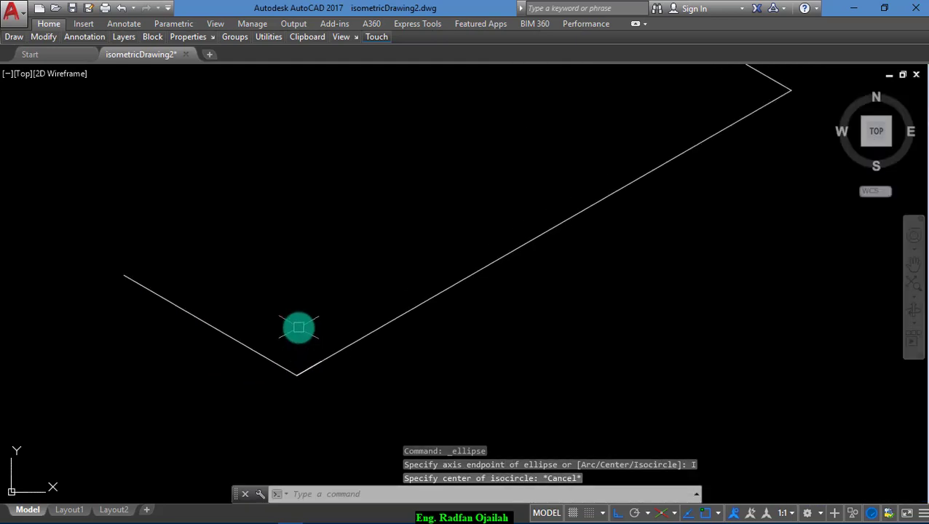
pyautogui.write('l')
pyautogui.press('Return')
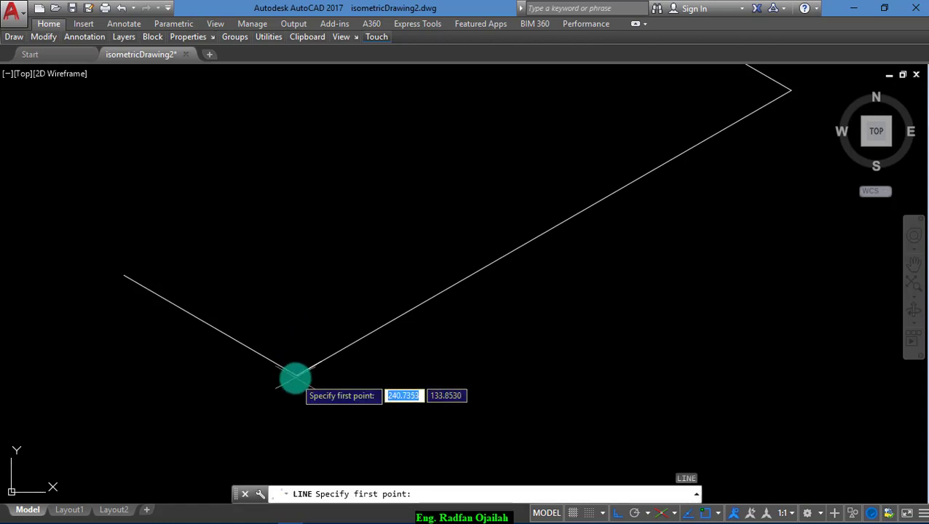
pyautogui.click(296, 375)
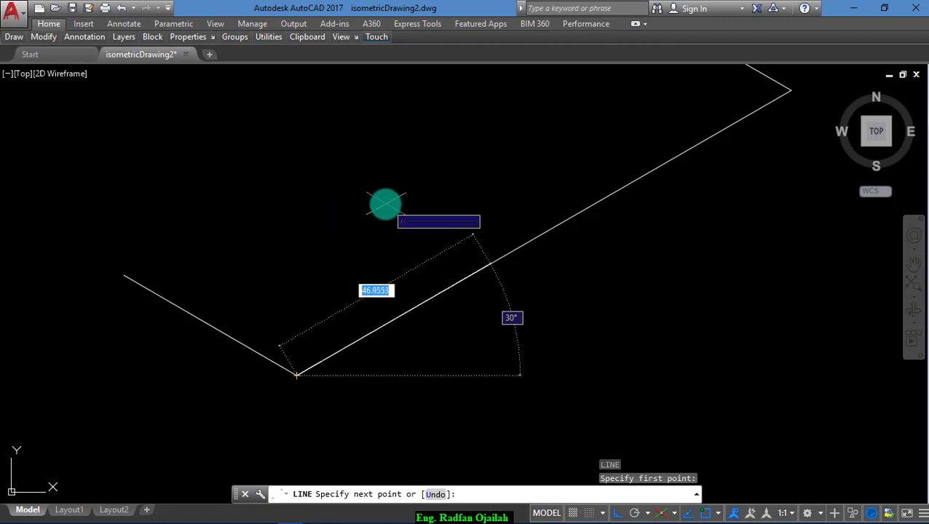
pyautogui.write('6')
pyautogui.press('Return')
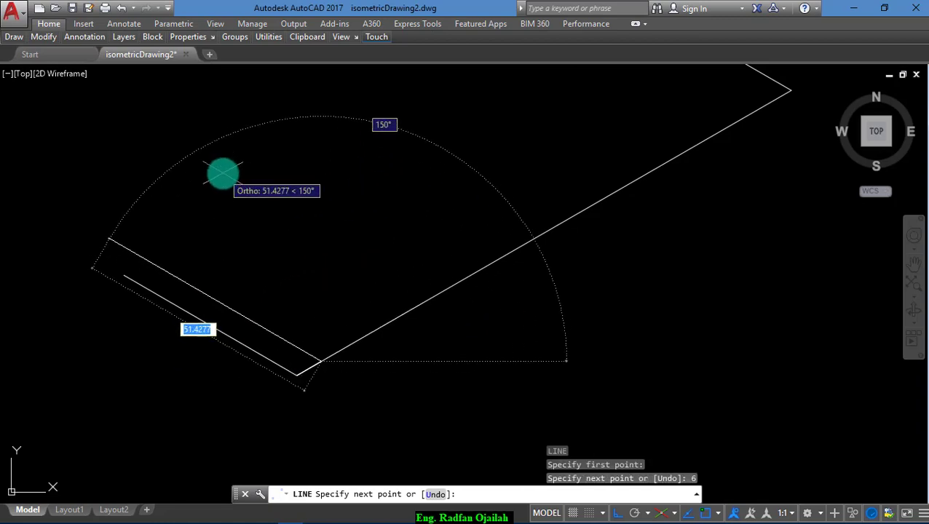
pyautogui.write('6')
pyautogui.press('Return')
pyautogui.press('Return')
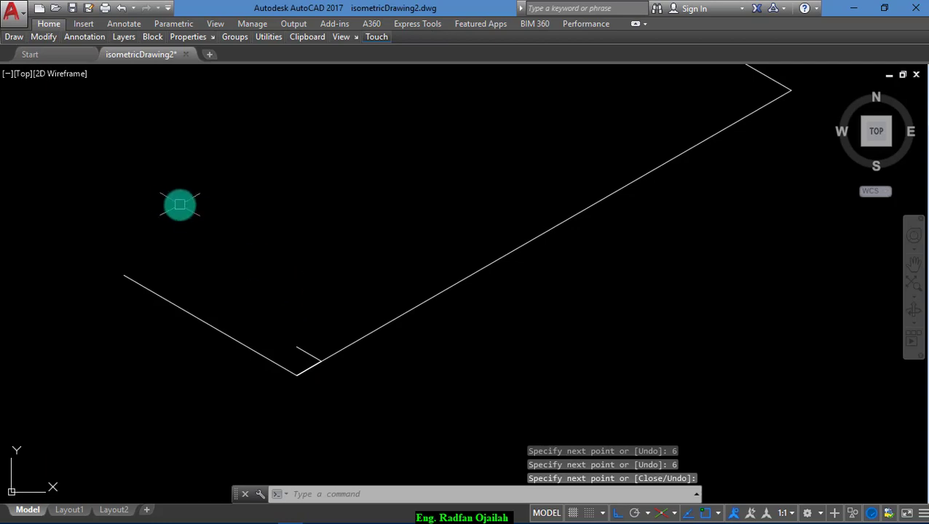
# - Draw an isocircle centred on the free end of the front corner's construction lines, with its radius reaching the long edge
pyautogui.click(16, 38)
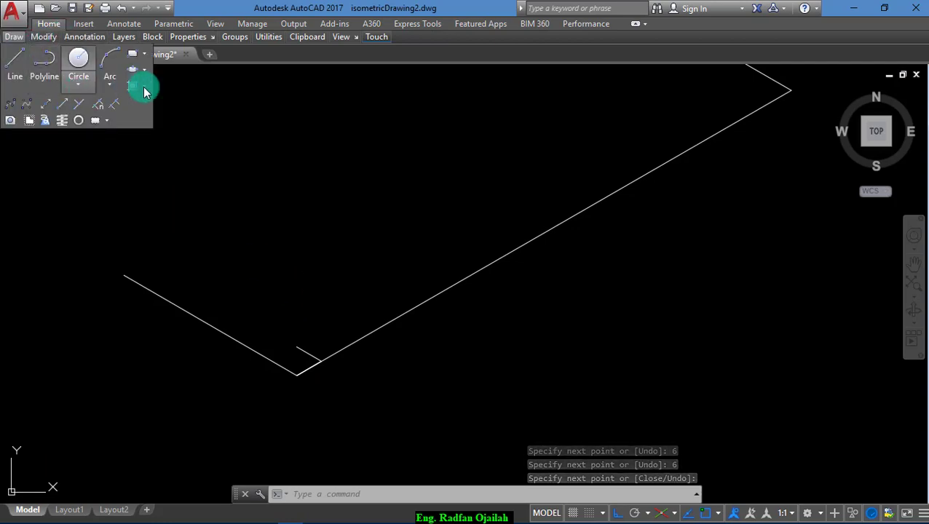
pyautogui.click(132, 69)
pyautogui.click(573, 495)
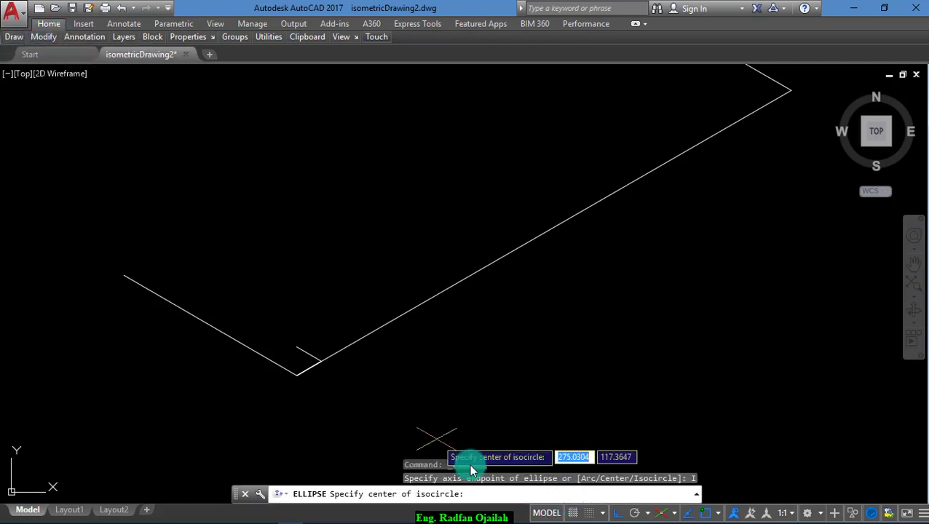
pyautogui.click(296, 347)
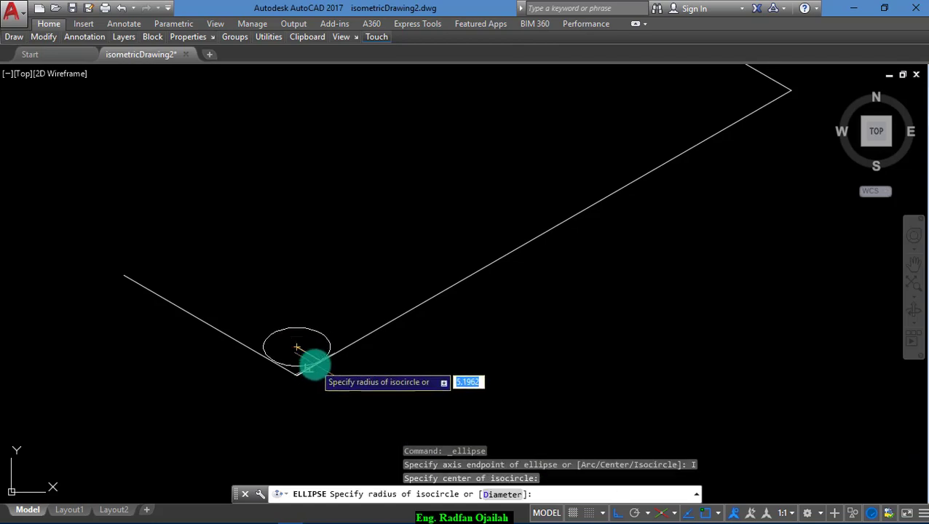
pyautogui.click(319, 363)
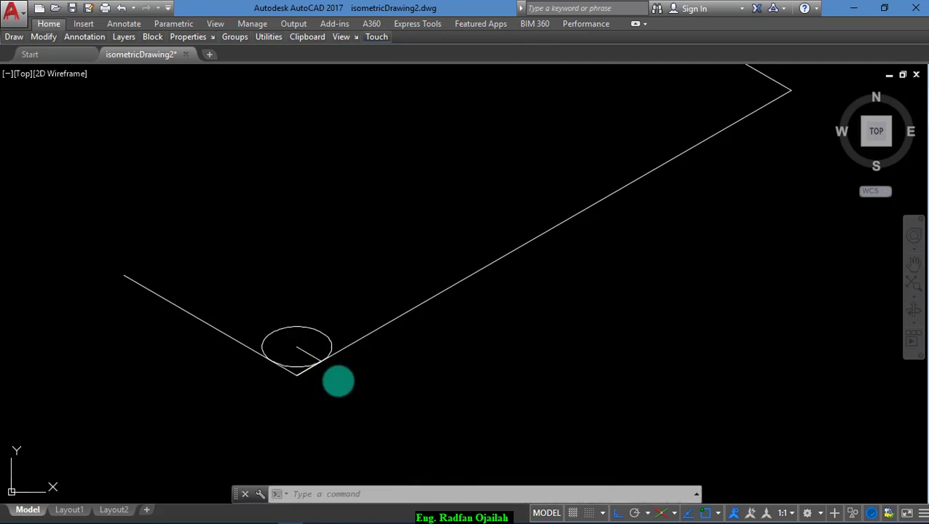
pyautogui.press('Escape')
# - From the far end of the 120 mm edge, draw a 6 mm line back along it and another 6 mm line at 150°
pyautogui.write('l')
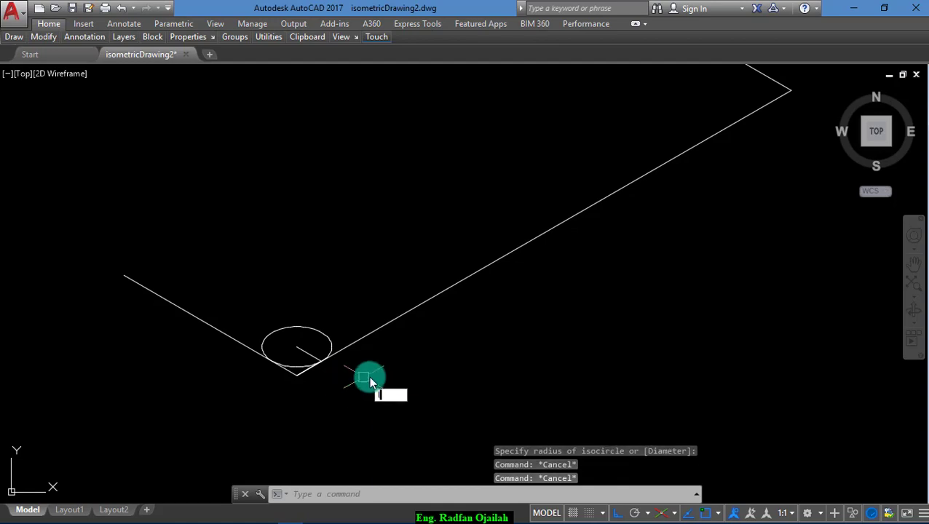
pyautogui.press('Return')
pyautogui.click(791, 89)
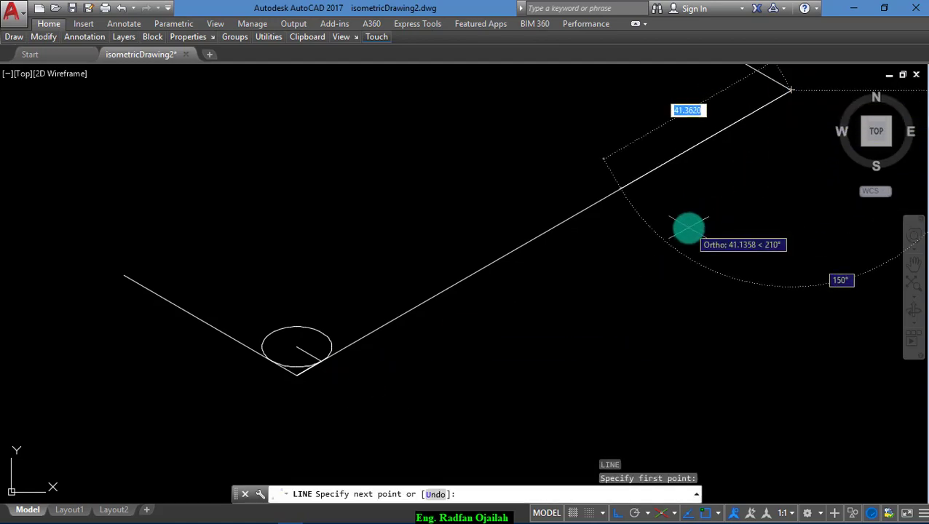
pyautogui.press('Return')
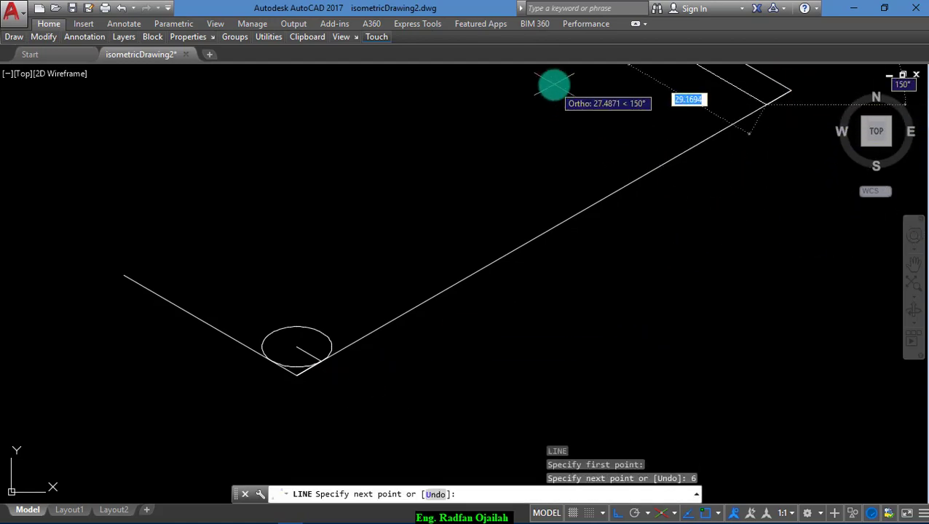
pyautogui.write('6')
pyautogui.press('Return')
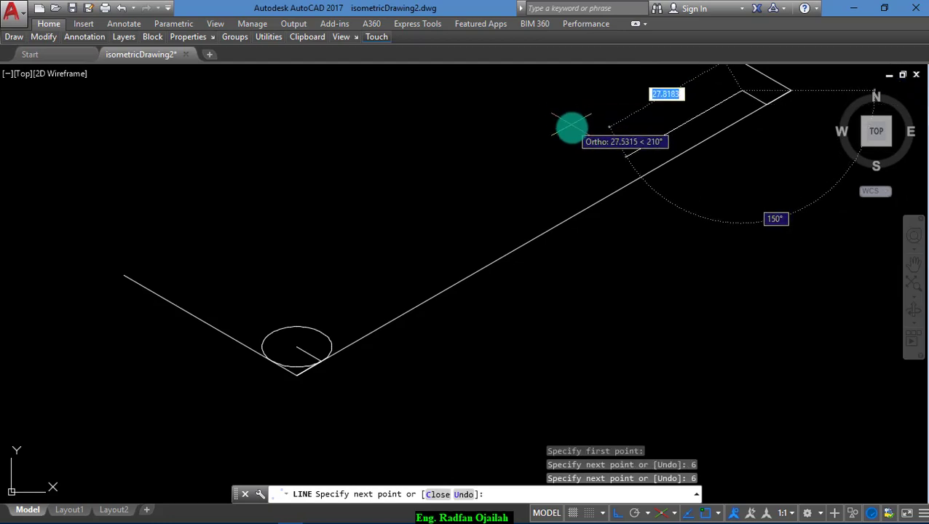
pyautogui.press('Return')
# - From the free end of the left 42 mm edge, draw a 6 mm line at 30° and another 6 mm line at 330°
pyautogui.write('l')
pyautogui.press('Return')
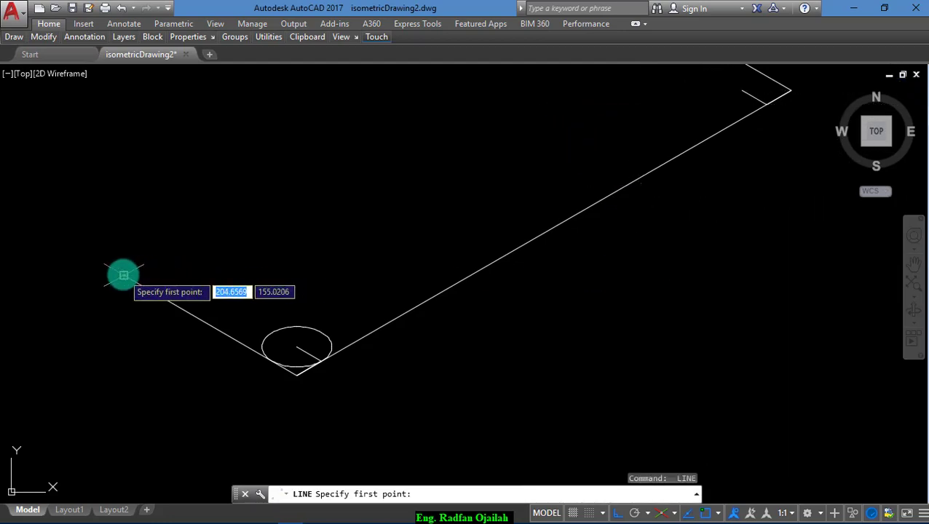
pyautogui.click(125, 275)
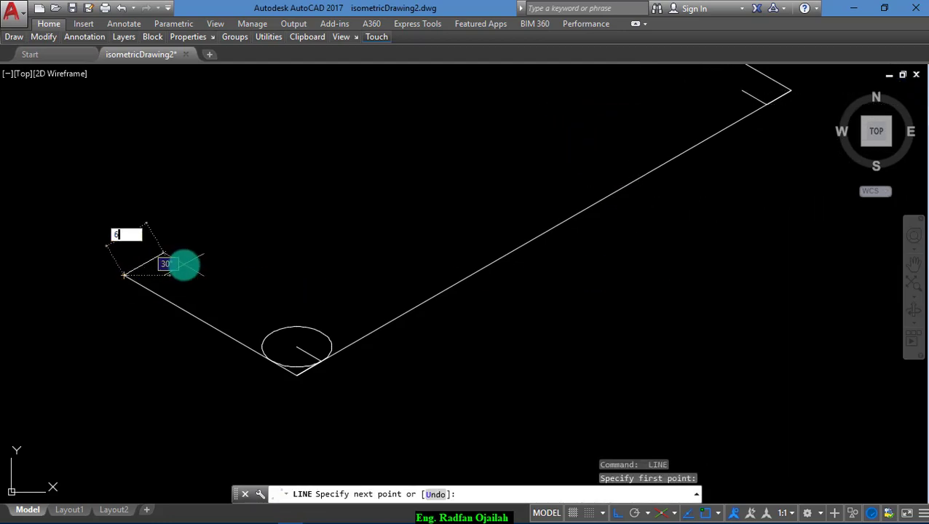
pyautogui.write('6')
pyautogui.press('Return')
pyautogui.write('6')
pyautogui.press('Return')
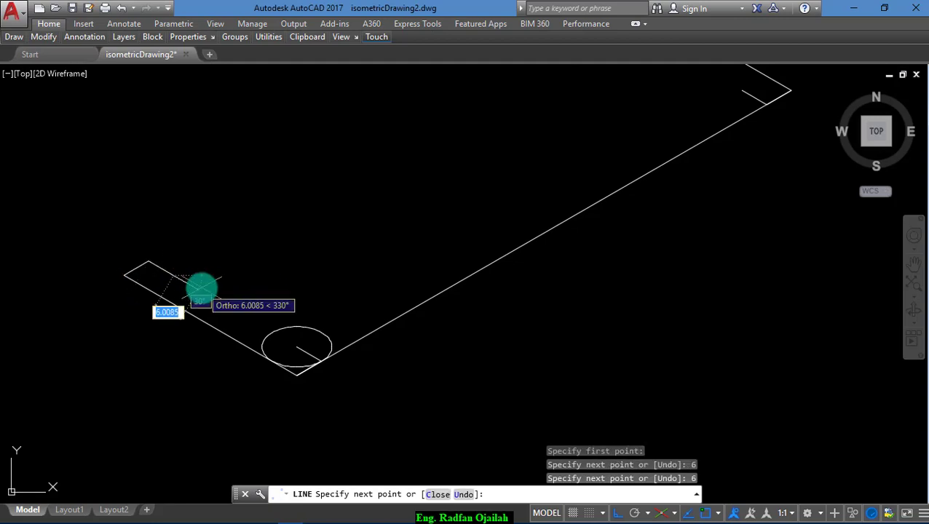
# - Copy the front corner's isocircle from its centre to the free ends of the construction lines at the left and far corners
pyautogui.write('c')
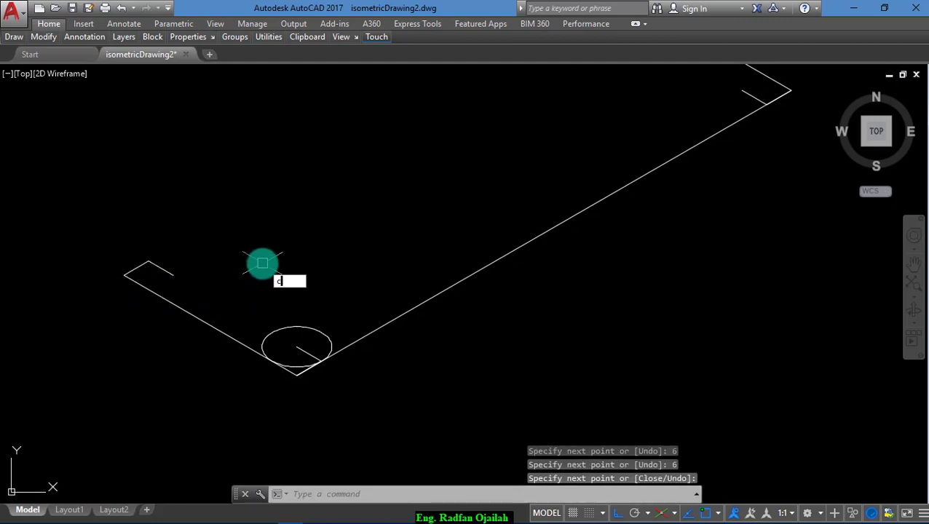
pyautogui.write('o')
pyautogui.press('Return')
pyautogui.click(267, 337)
pyautogui.press('Return')
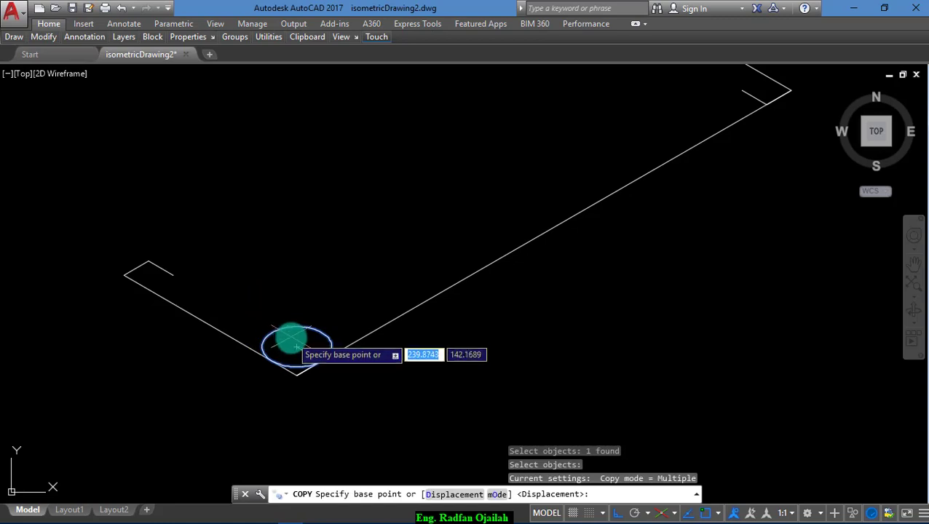
pyautogui.click(296, 347)
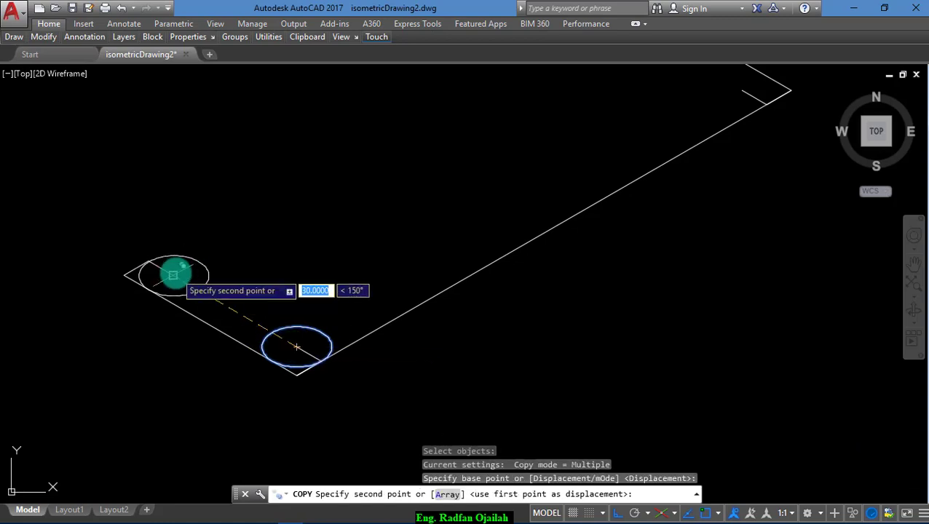
pyautogui.click(172, 275)
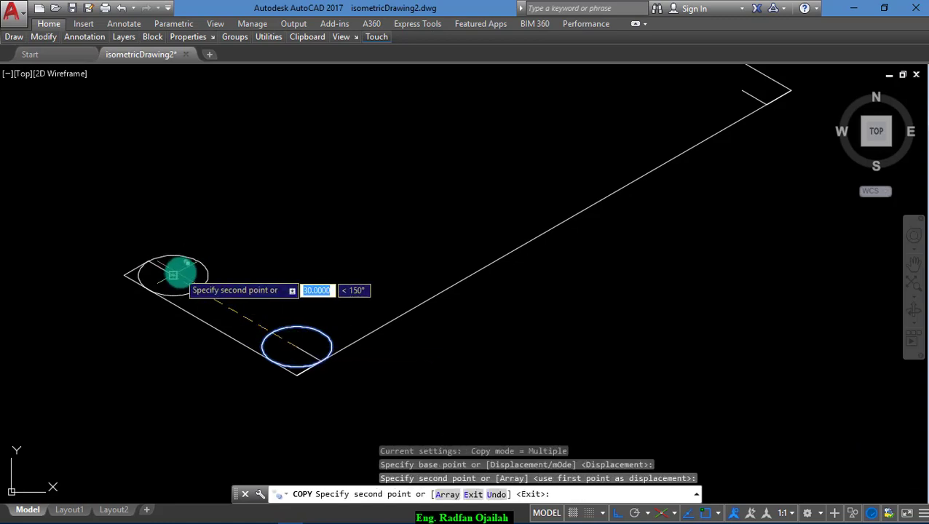
pyautogui.click(739, 90)
pyautogui.press('Escape')
# - Trim the inner portions of the three isocircles, leaving only the rounding arcs at the left, front and far corners
pyautogui.write('t')
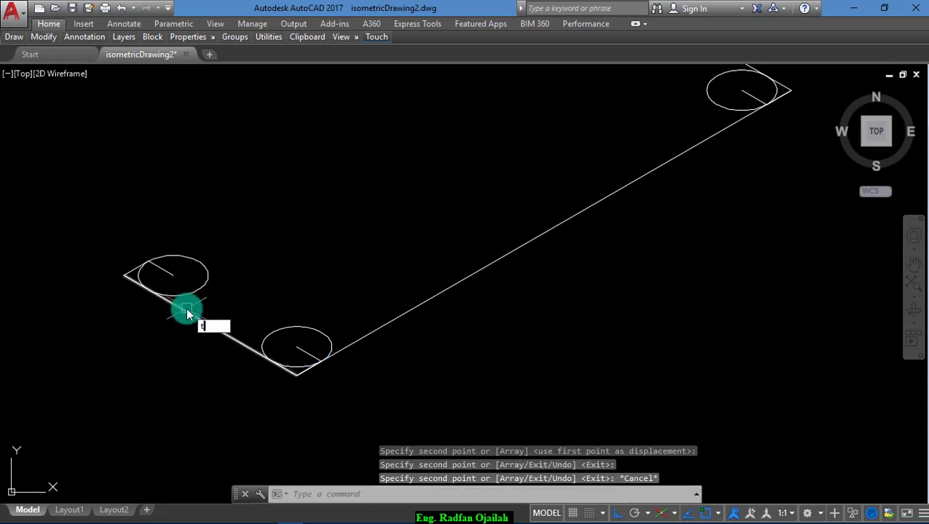
pyautogui.write('r')
pyautogui.press('Return')
pyautogui.press('Return')
pyautogui.click(230, 247)
pyautogui.click(191, 281)
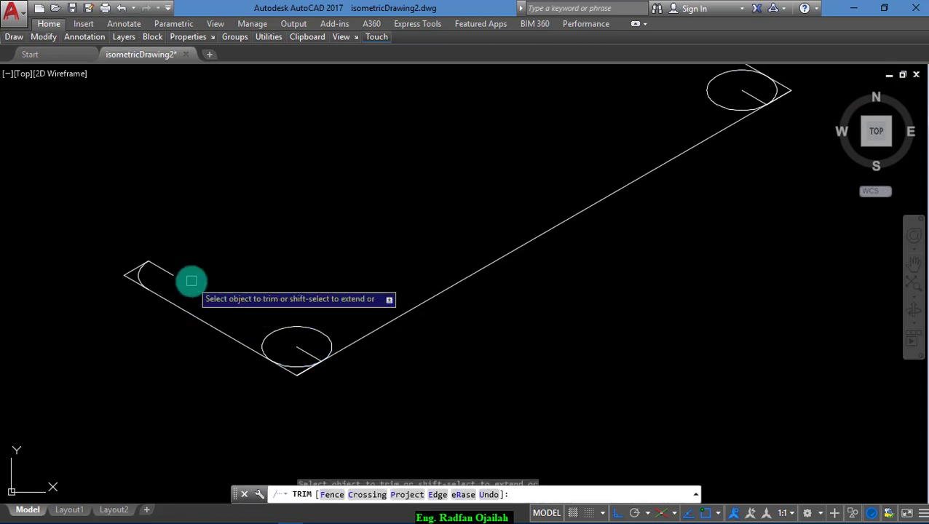
pyautogui.click(318, 327)
pyautogui.click(302, 348)
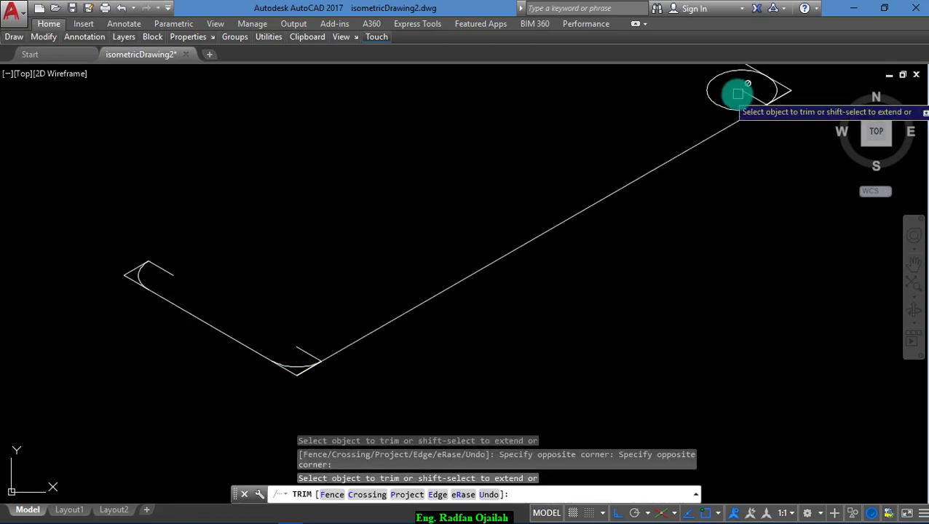
pyautogui.click(712, 103)
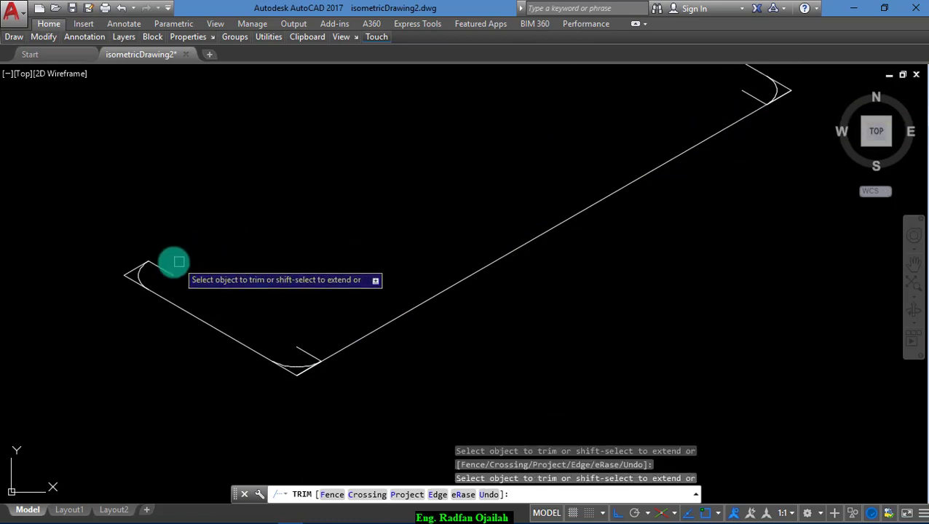
# - Erase both construction lines at the left corner and the 150° construction lines at the front and far corners
pyautogui.press('Escape')
pyautogui.scroll(2, 117, 284)
pyautogui.click(153, 240)
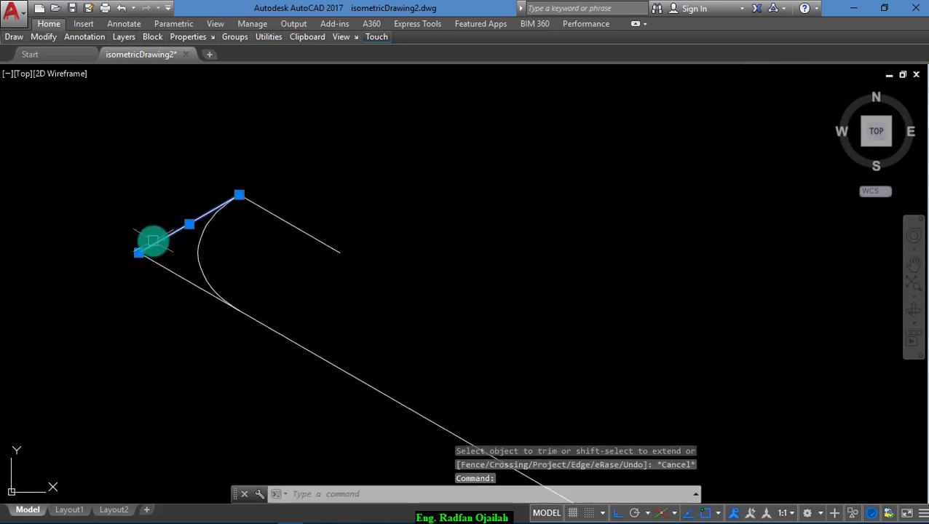
pyautogui.scroll(-4, 133, 248)
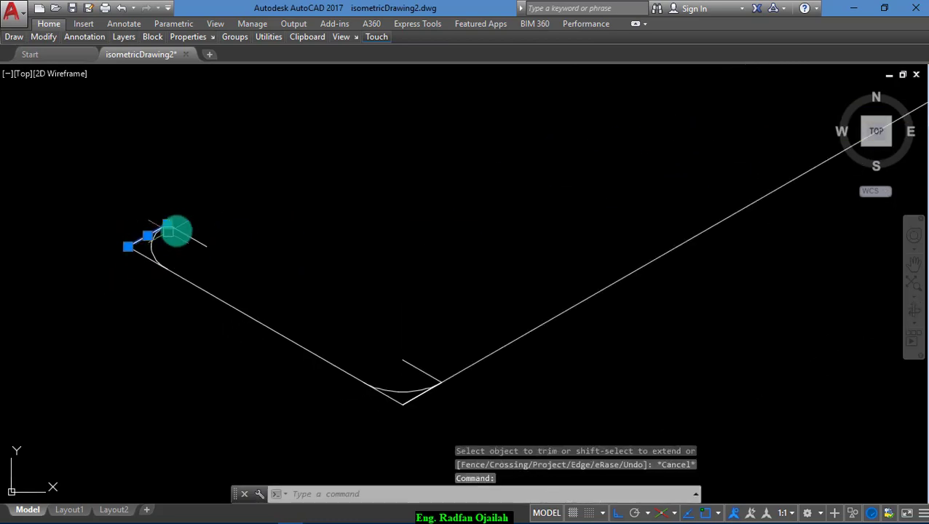
pyautogui.click(413, 362)
pyautogui.scroll(-3, 347, 396)
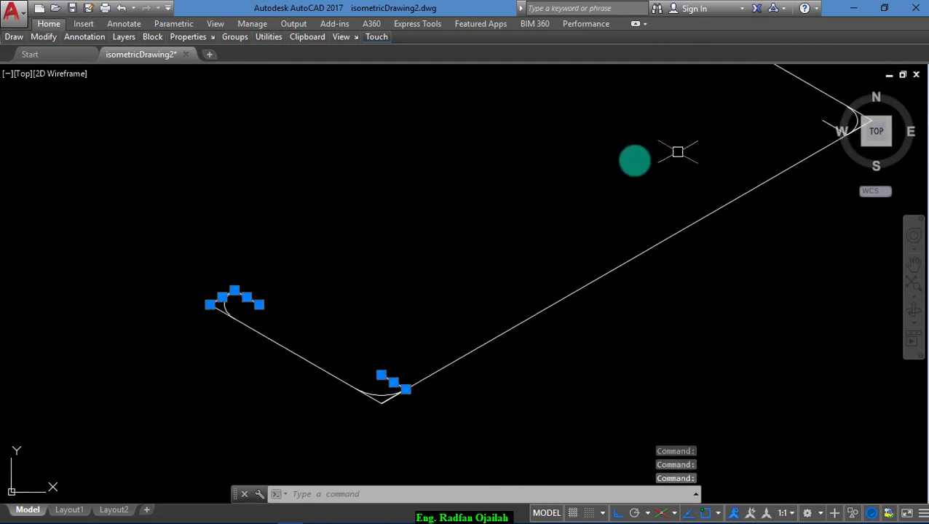
pyautogui.scroll(-2, 634, 160)
pyautogui.press('Delete')
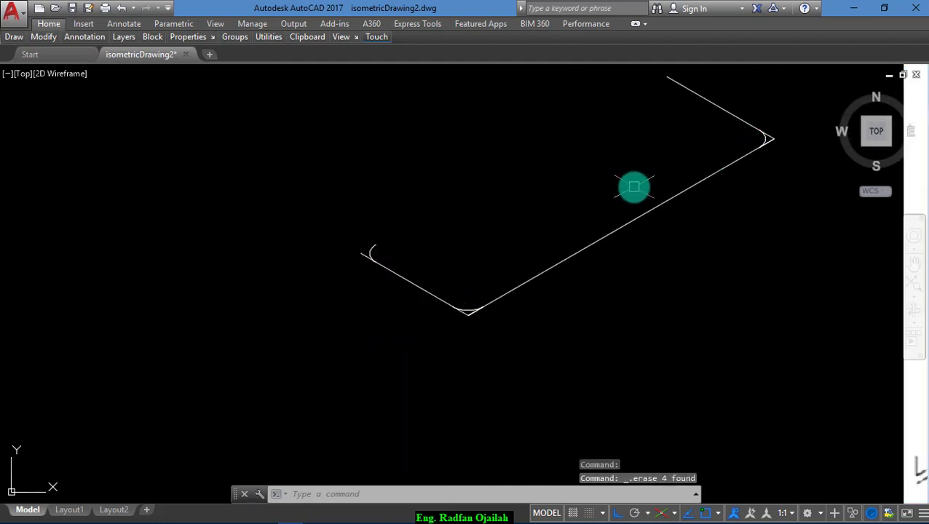
# - Trim the short edge's overhang back to the rounding arc at the left corner
pyautogui.scroll(4, 281, 228)
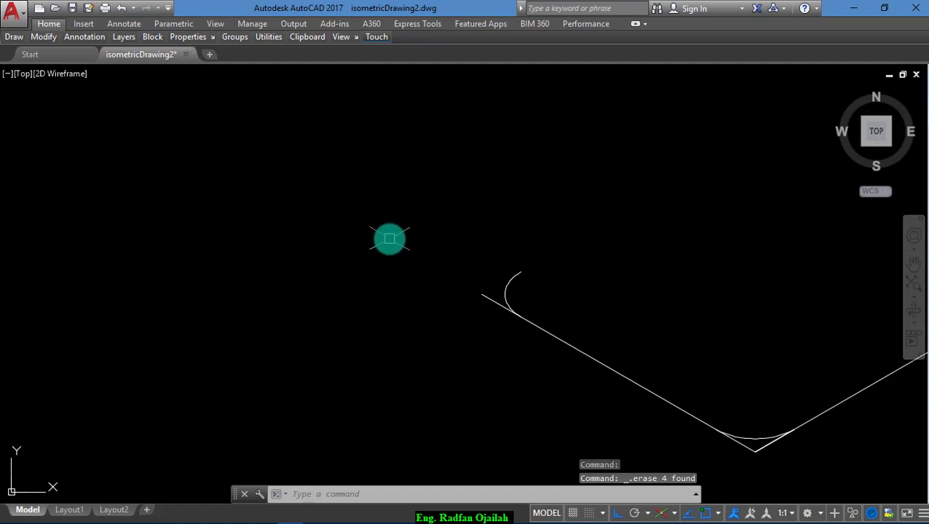
pyautogui.write('tr')
pyautogui.press('Return')
pyautogui.press('Return')
pyautogui.scroll(-2, 314, 263)
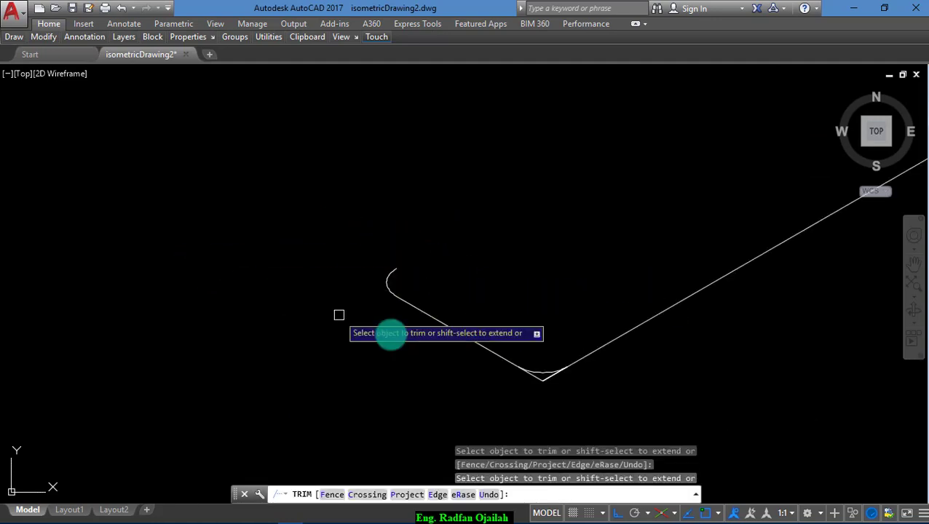
# - Clean up the front corner by trimming both edges back to the arc and erasing the leftover construction line
pyautogui.scroll(3, 554, 384)
pyautogui.click(520, 372)
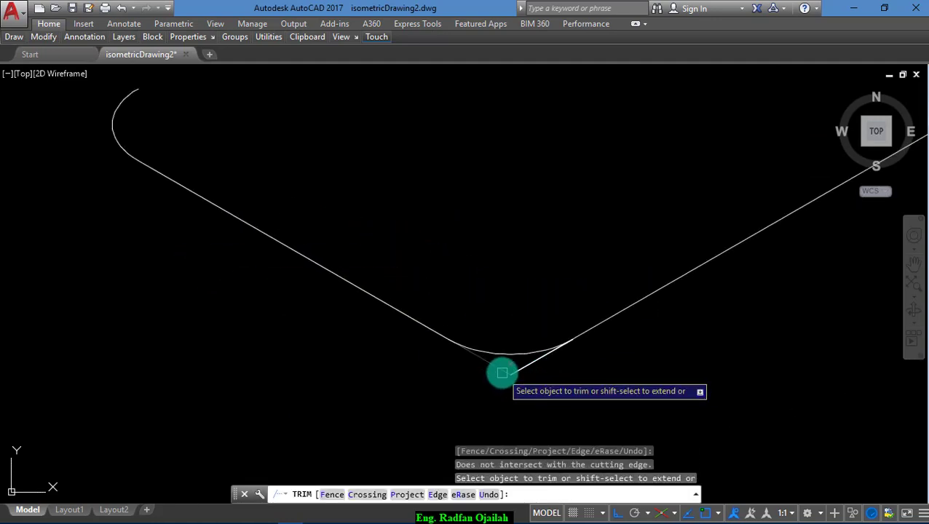
pyautogui.click(512, 369)
pyautogui.press('Escape')
pyautogui.click(519, 371)
pyautogui.press('Delete')
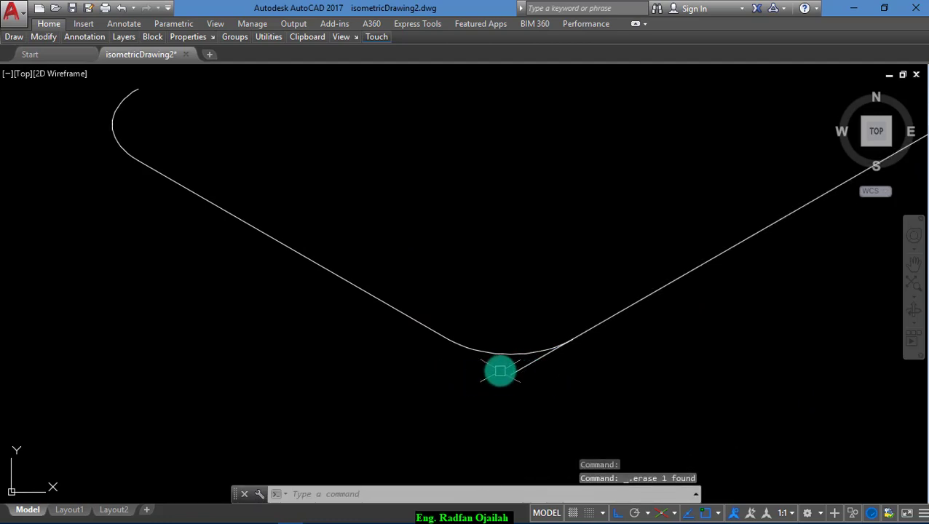
pyautogui.write('tr')
pyautogui.press('Return')
pyautogui.press('Return')
pyautogui.click(512, 374)
pyautogui.scroll(-6, 315, 441)
pyautogui.scroll(5, 537, 335)
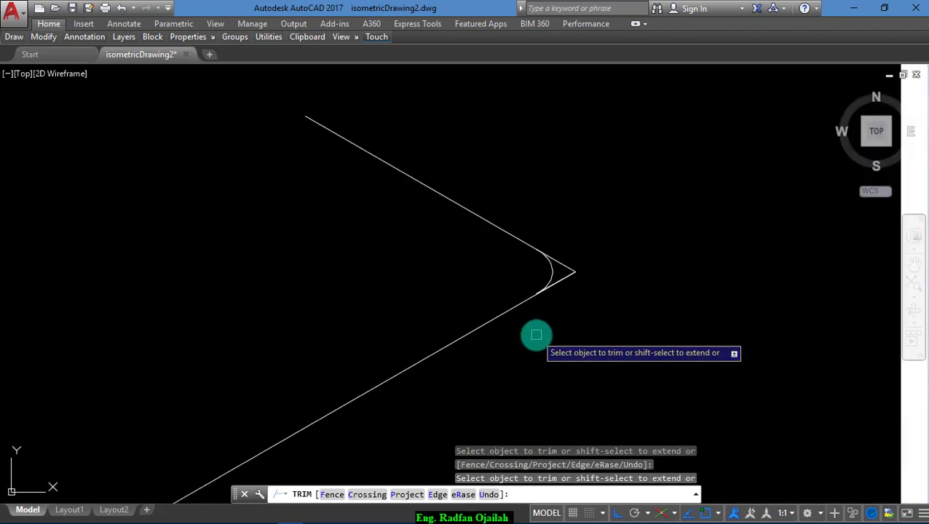
pyautogui.scroll(2, 537, 335)
pyautogui.click(582, 250)
pyautogui.press('Escape')
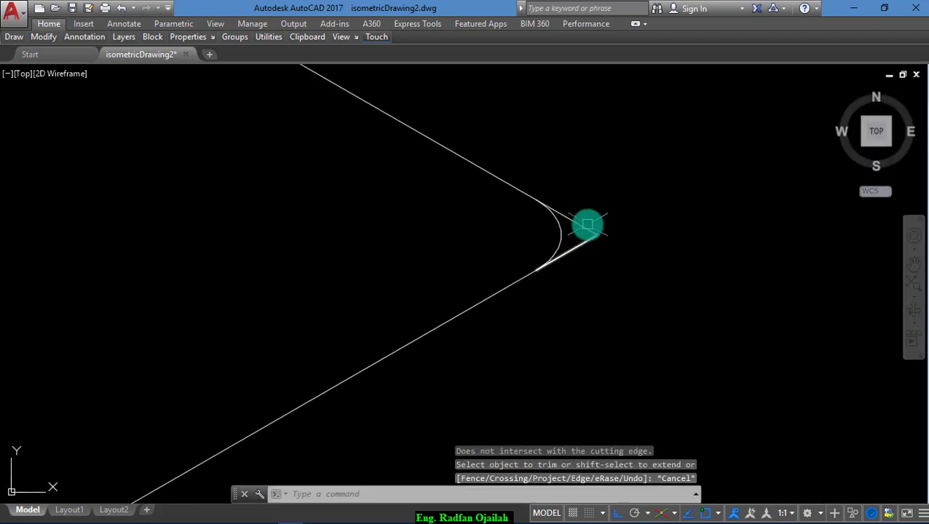
pyautogui.click(587, 225)
pyautogui.press('Escape')
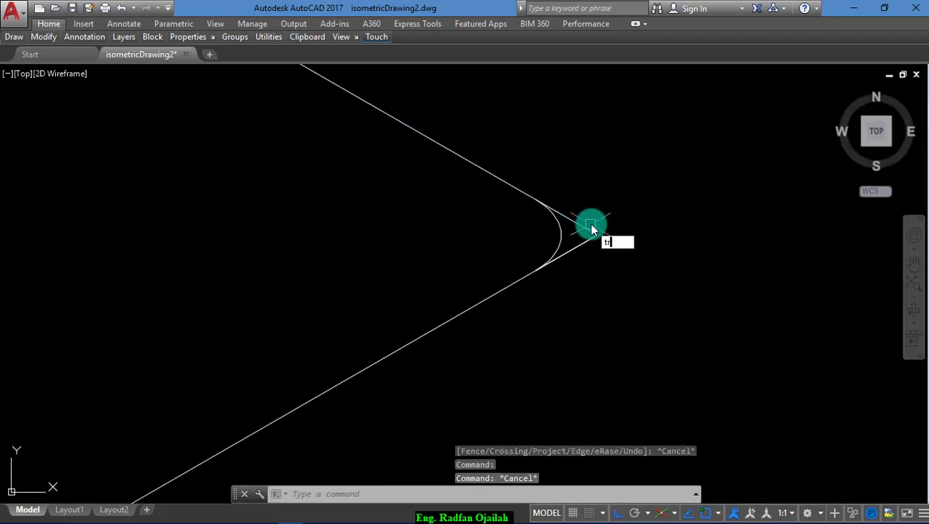
# - At the far corner, trim the short edge back to the arc and erase the leftover 6 mm construction line
pyautogui.write('tr')
pyautogui.press('Return')
pyautogui.press('Return')
pyautogui.click(579, 227)
pyautogui.press('Escape')
pyautogui.click(581, 251)
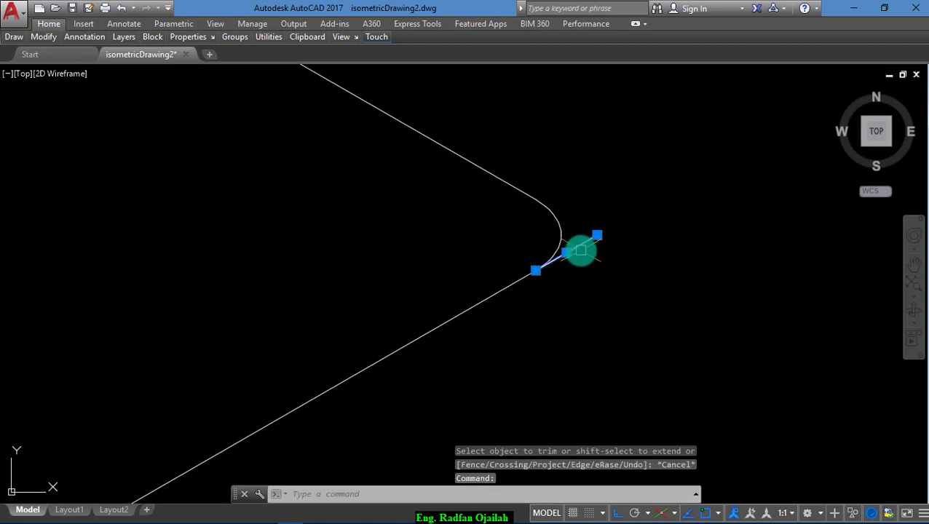
pyautogui.press('Delete')
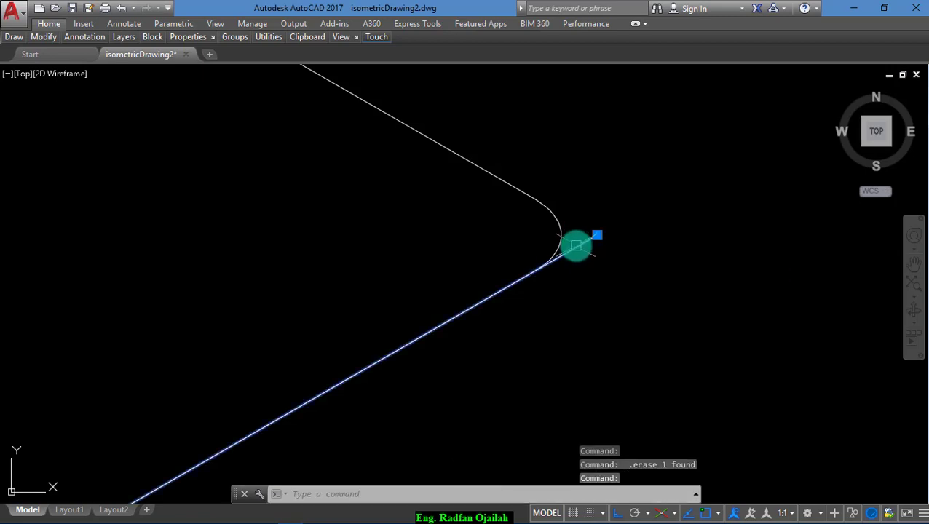
# - Trim the long edge's overhang back to the rounding arc at the far corner
pyautogui.press('Escape')
pyautogui.write('tr')
pyautogui.press('Return')
pyautogui.press('Return')
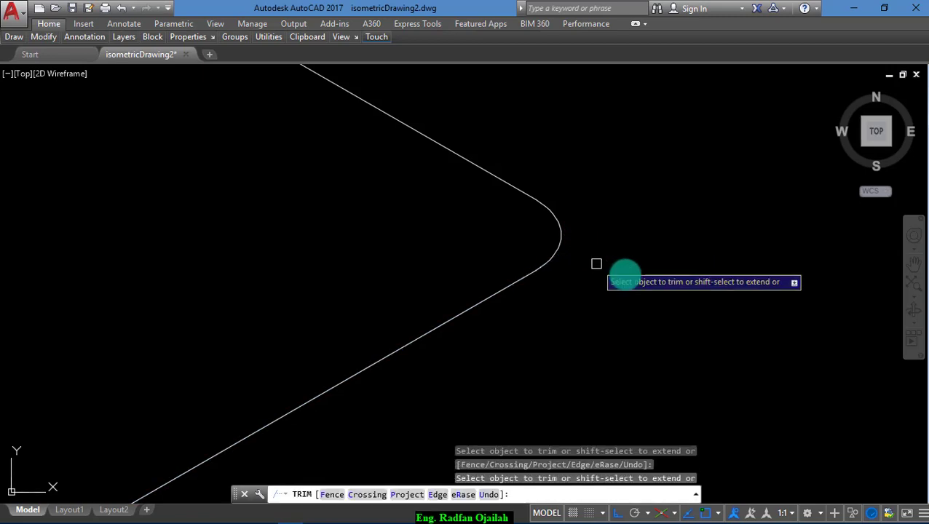
pyautogui.scroll(-4, 667, 255)
pyautogui.scroll(2, 399, 292)
pyautogui.scroll(-2, 352, 282)
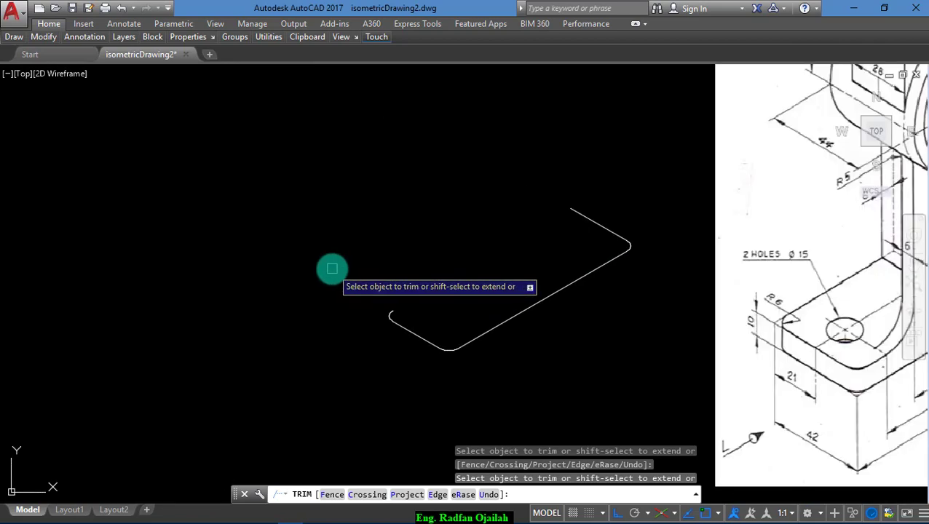
pyautogui.press('Escape')
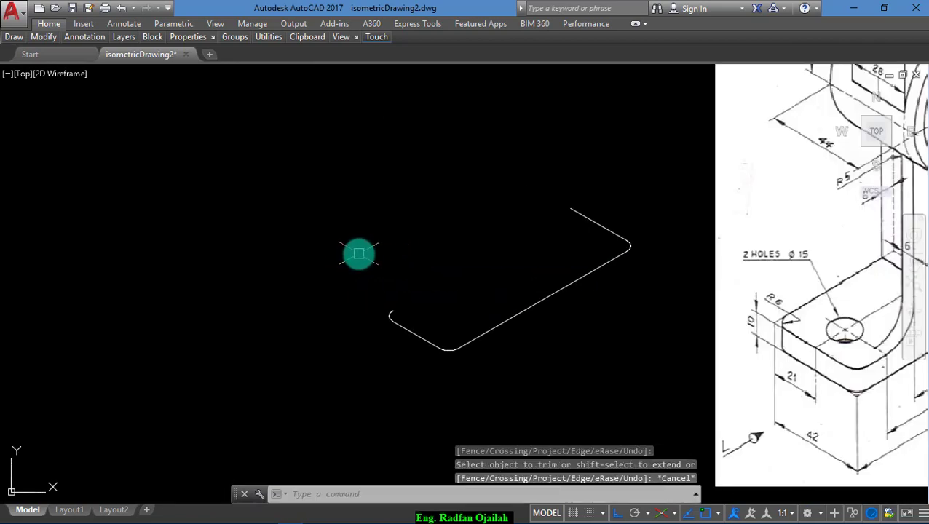
# - Copy the whole rounded base outline 10 mm straight down in the right isoplane
pyautogui.click(630, 182)
pyautogui.click(295, 404)
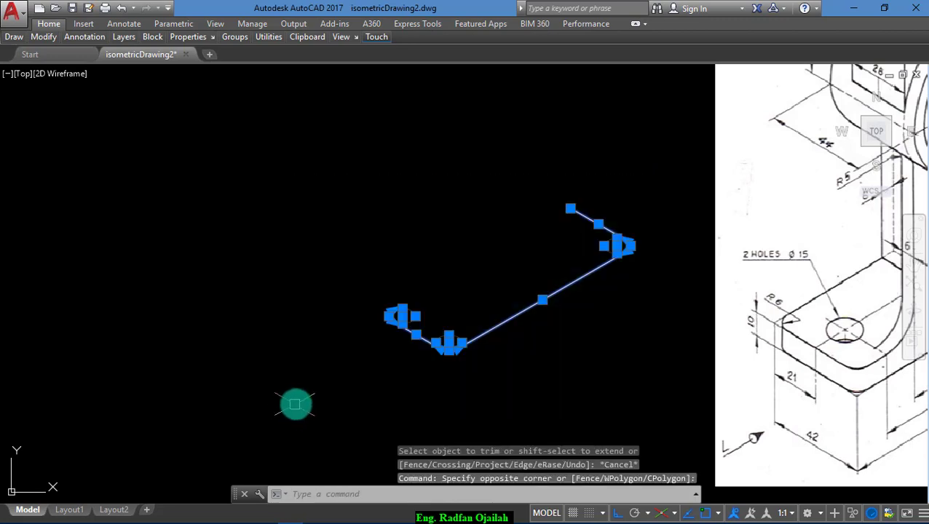
pyautogui.write('co')
pyautogui.press('Return')
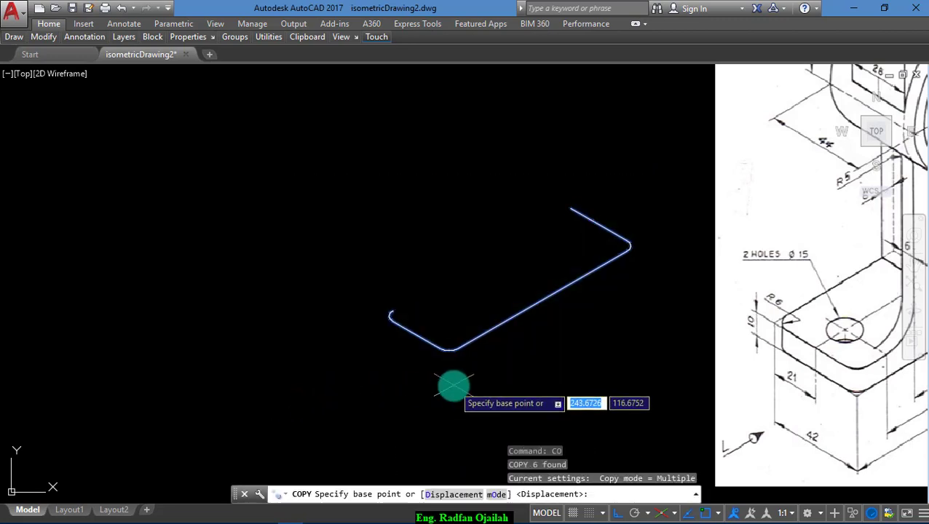
pyautogui.scroll(4, 444, 383)
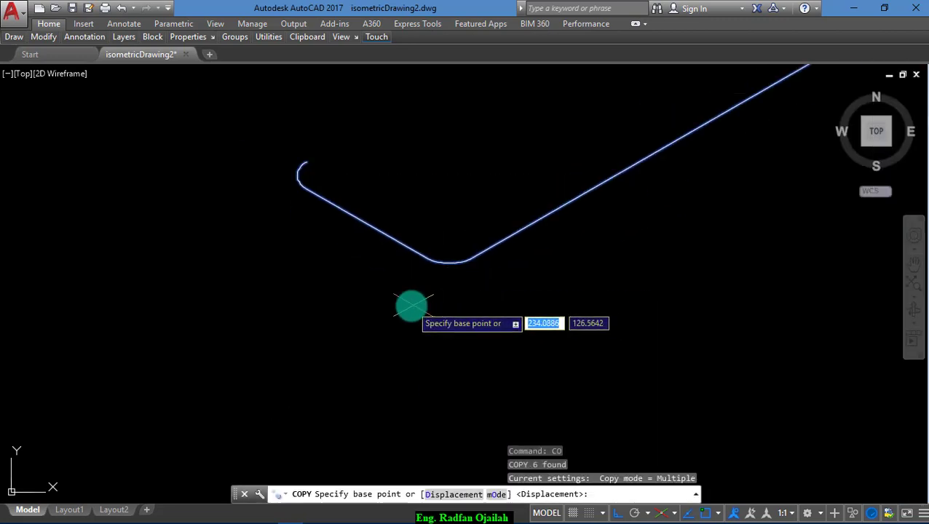
pyautogui.scroll(-2, 372, 342)
pyautogui.click(376, 141)
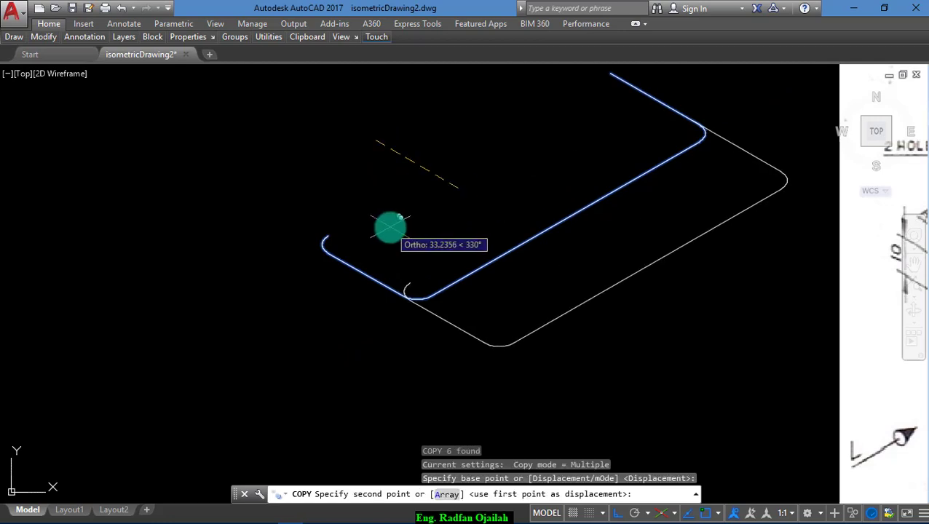
pyautogui.press('F5')
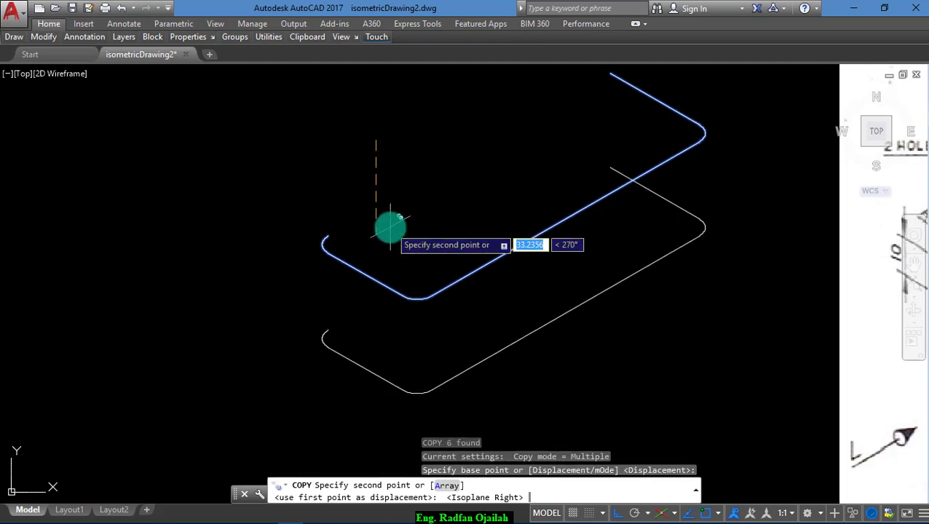
pyautogui.write('10')
pyautogui.press('Return')
pyautogui.press('Escape')
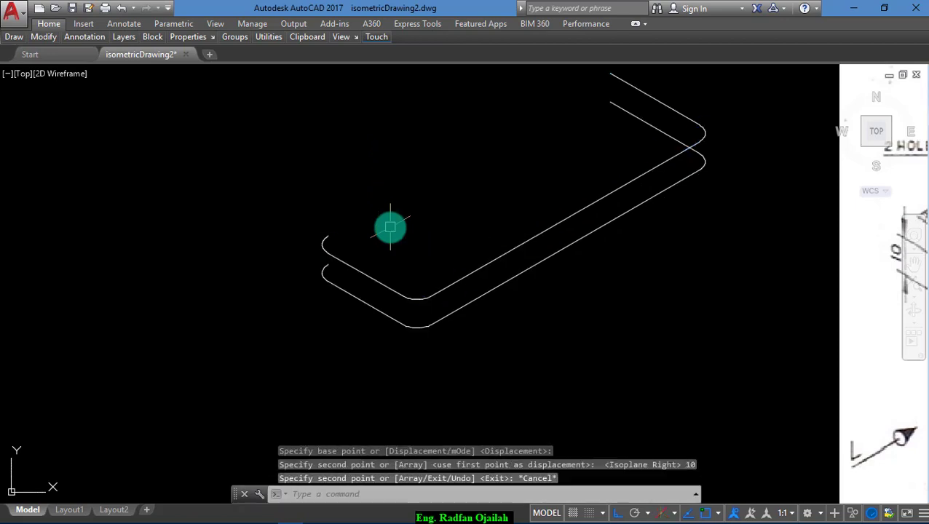
# - Draw a vertical line joining the leftmost points of the upper and lower arcs at the left corner
pyautogui.scroll(-2, 262, 369)
pyautogui.scroll(4, 287, 314)
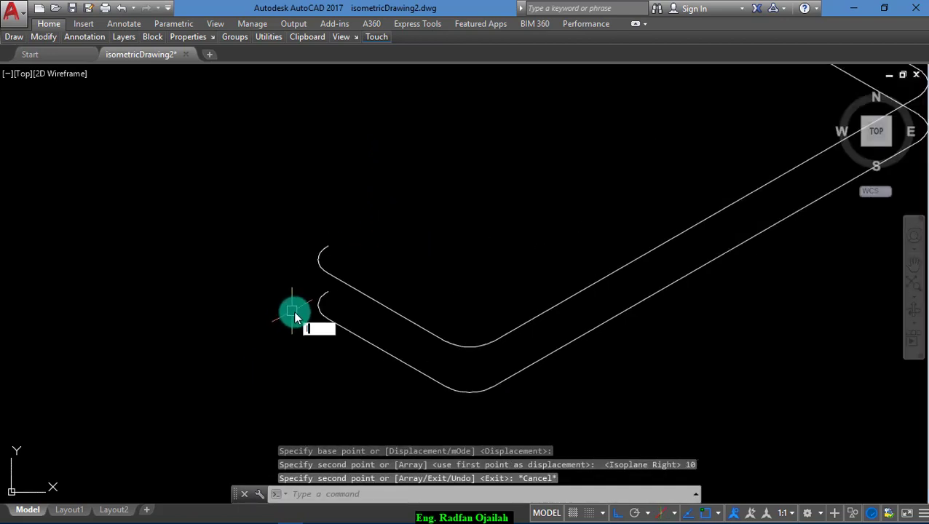
pyautogui.write('l')
pyautogui.press('Return')
pyautogui.click(319, 262)
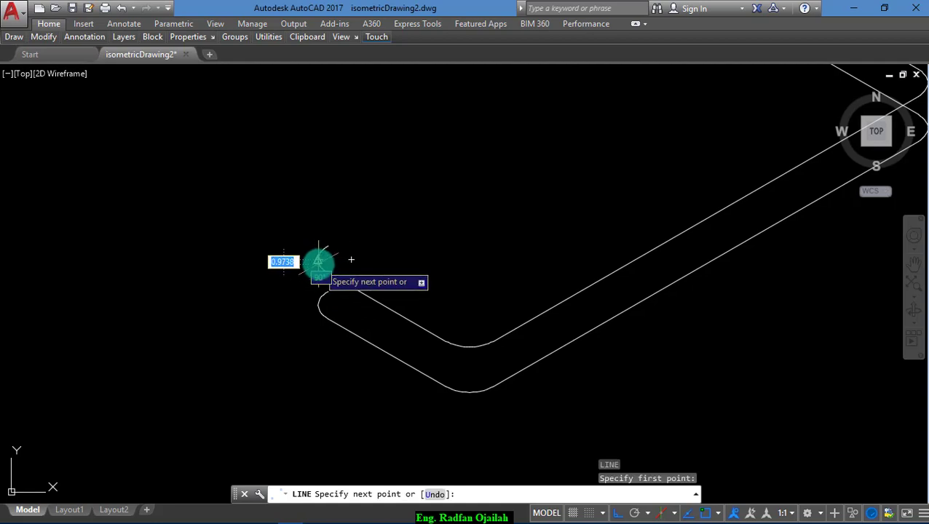
pyautogui.press('Escape')
pyautogui.press('Return')
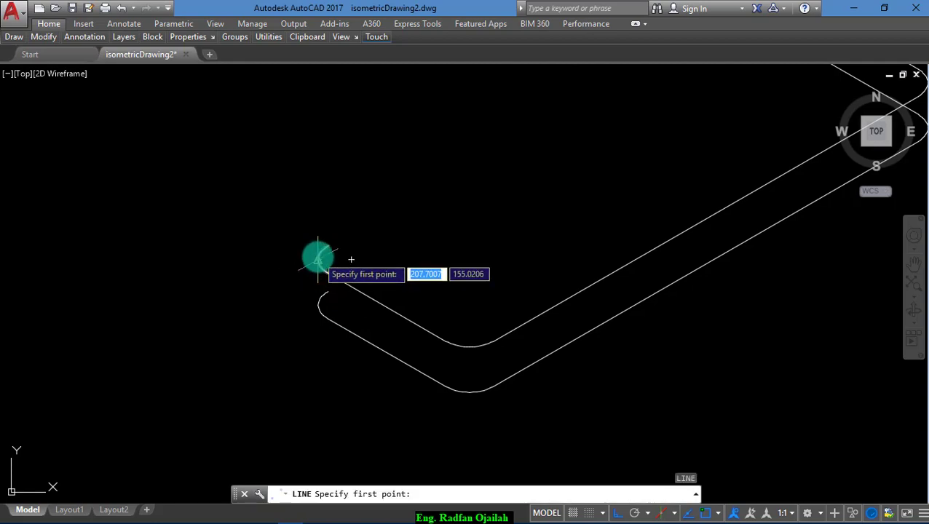
pyautogui.click(319, 259)
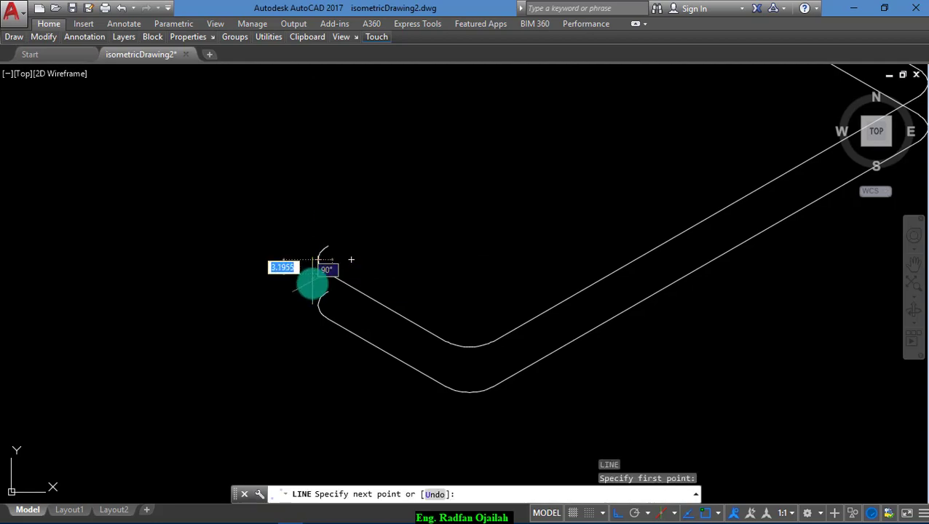
pyautogui.press('Escape')
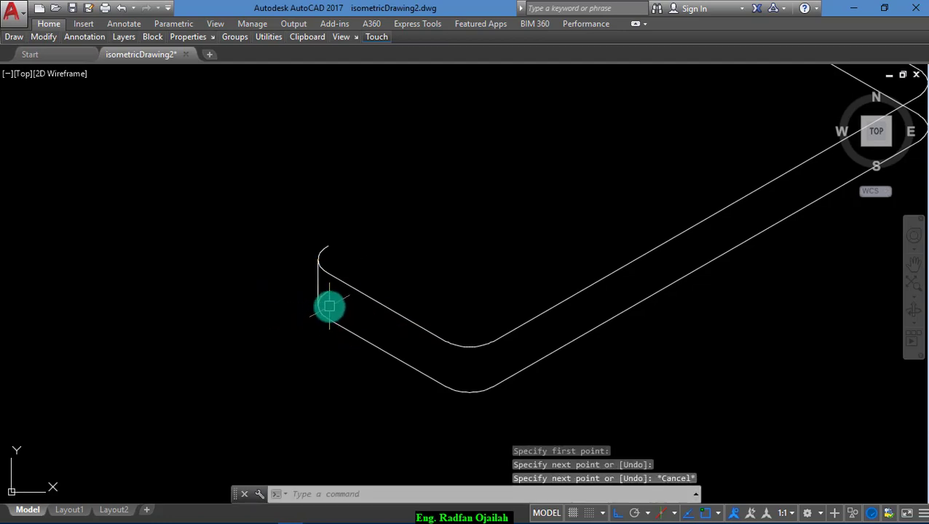
# - Trim the lower arc's excess beyond the vertical edge at the base's left corner
pyautogui.scroll(2, 327, 308)
pyautogui.write('tr')
pyautogui.press('Return')
pyautogui.press('Return')
pyautogui.scroll(-5, 207, 380)
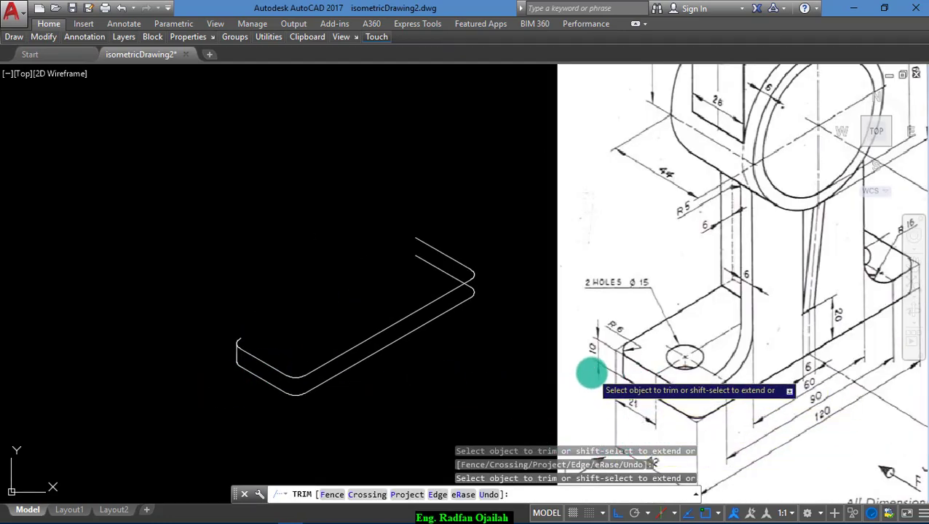
pyautogui.press('Escape')
# - Copy the left corner's vertical edge from its upper end to the upper arc's quadrant point at the base's far right corner
pyautogui.scroll(4, 264, 341)
pyautogui.write('c')
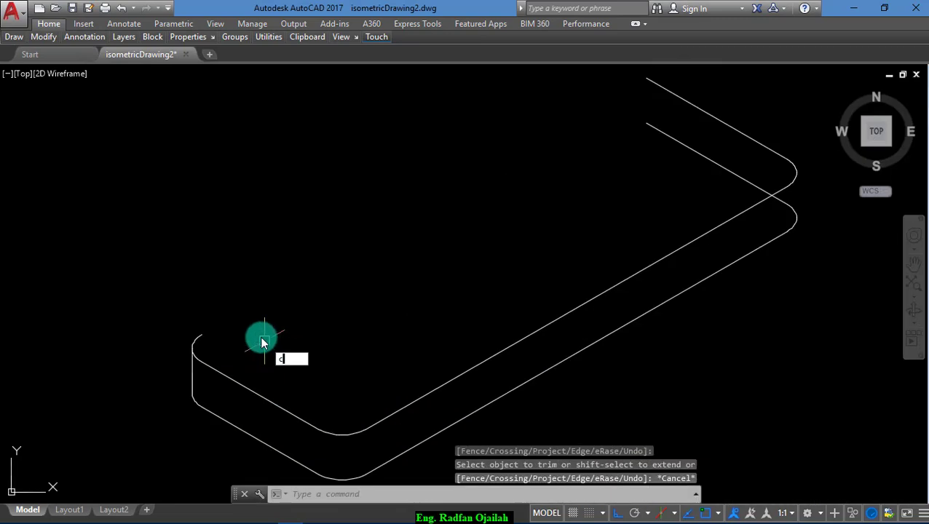
pyautogui.write('o')
pyautogui.press('Return')
pyautogui.click(192, 358)
pyautogui.press('Return')
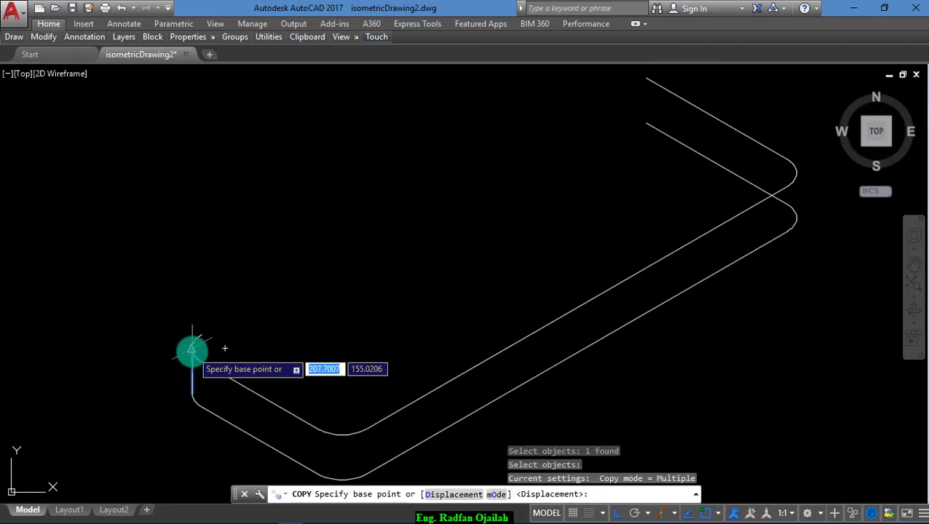
pyautogui.scroll(4, 192, 346)
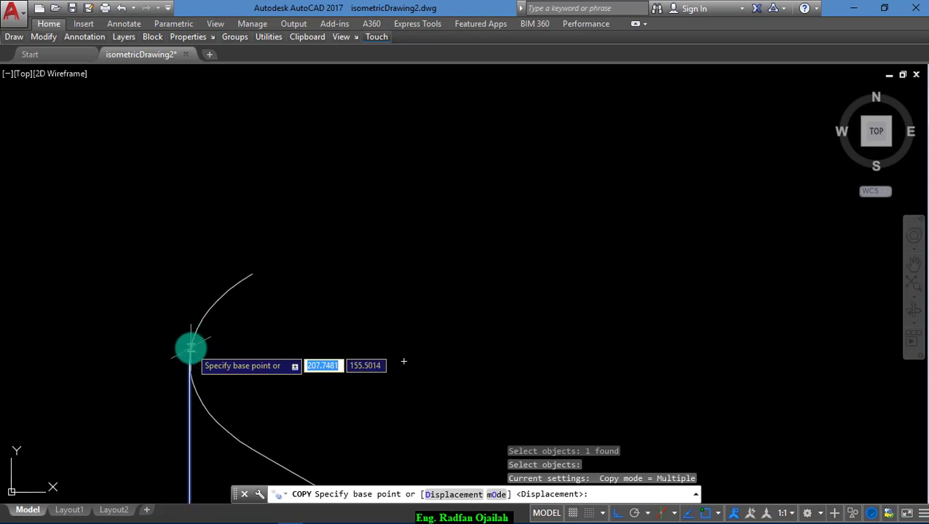
pyautogui.click(191, 348)
pyautogui.scroll(-5, 146, 364)
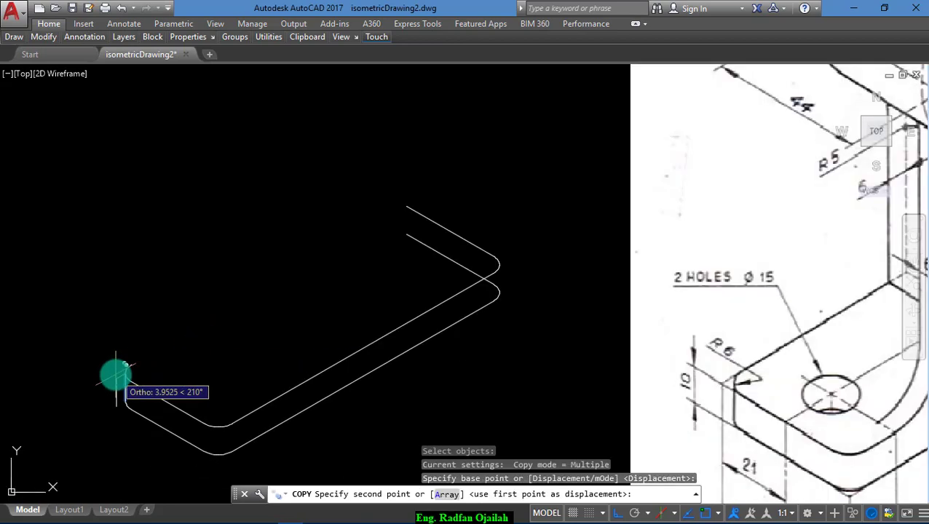
pyautogui.scroll(6, 445, 133)
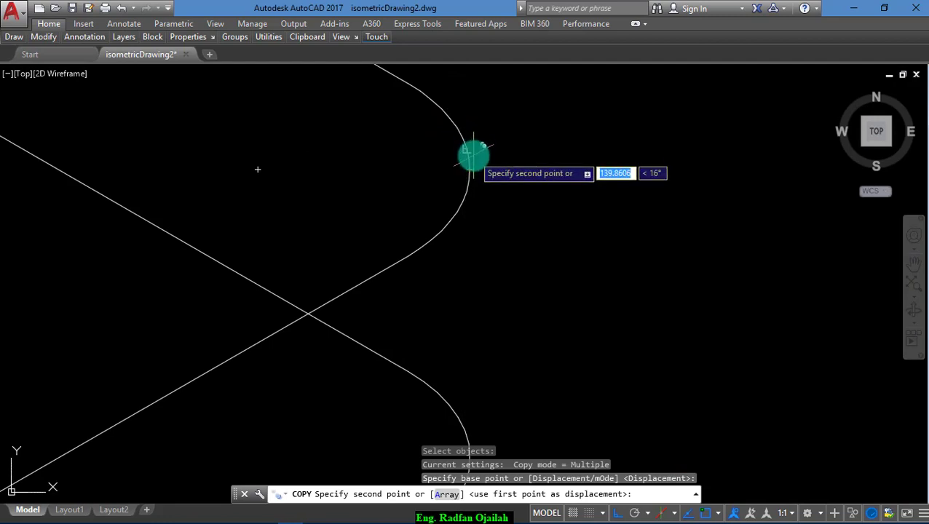
pyautogui.write('quad')
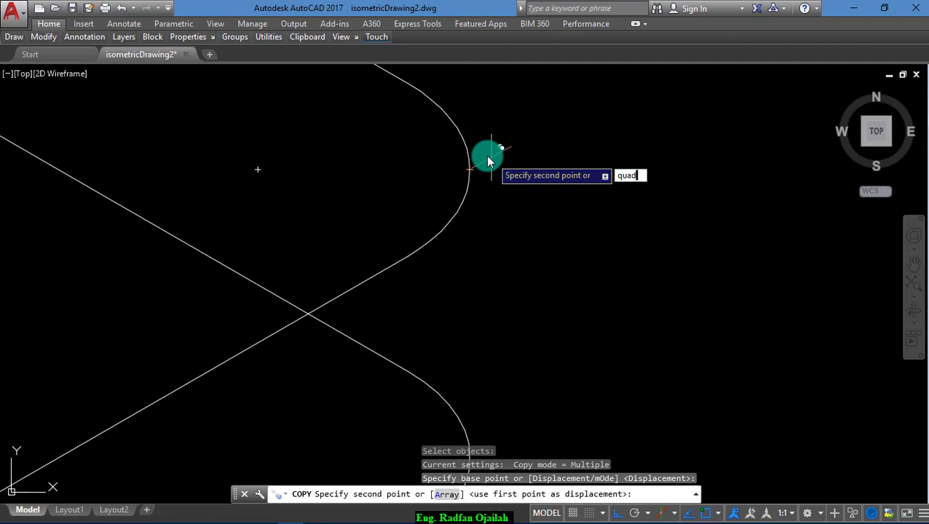
pyautogui.press('Return')
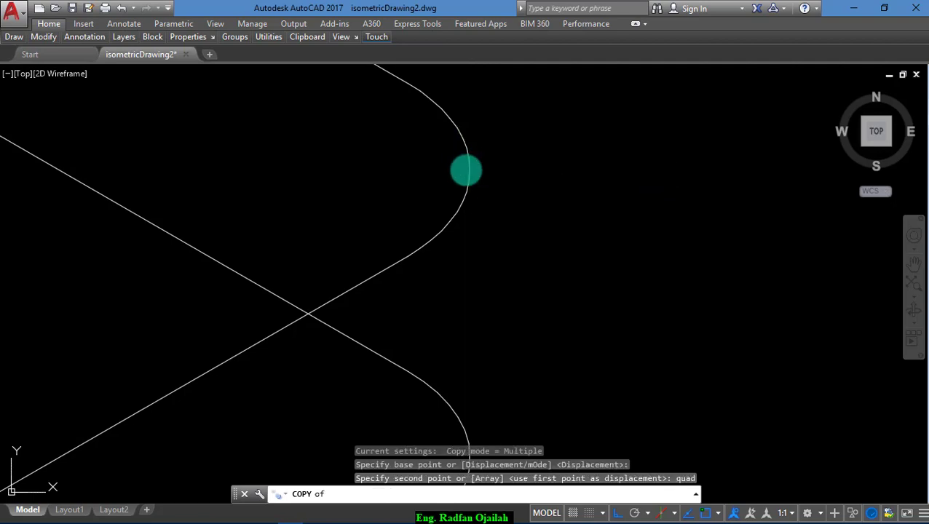
pyautogui.click(467, 167)
pyautogui.press('Escape')
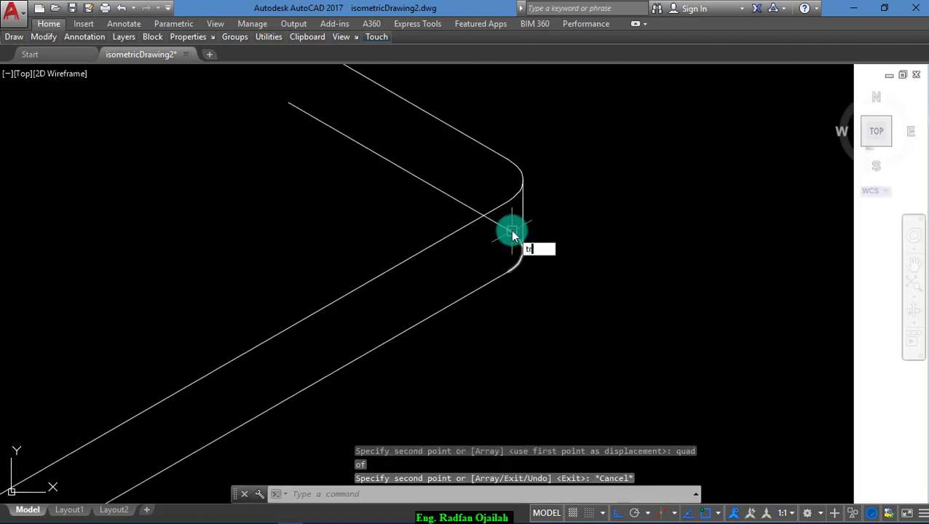
# - Trim the hidden part of the lower arc behind the vertical edge at the right corner
pyautogui.write('tr')
pyautogui.press('Return')
pyautogui.press('Return')
pyautogui.press('Escape')
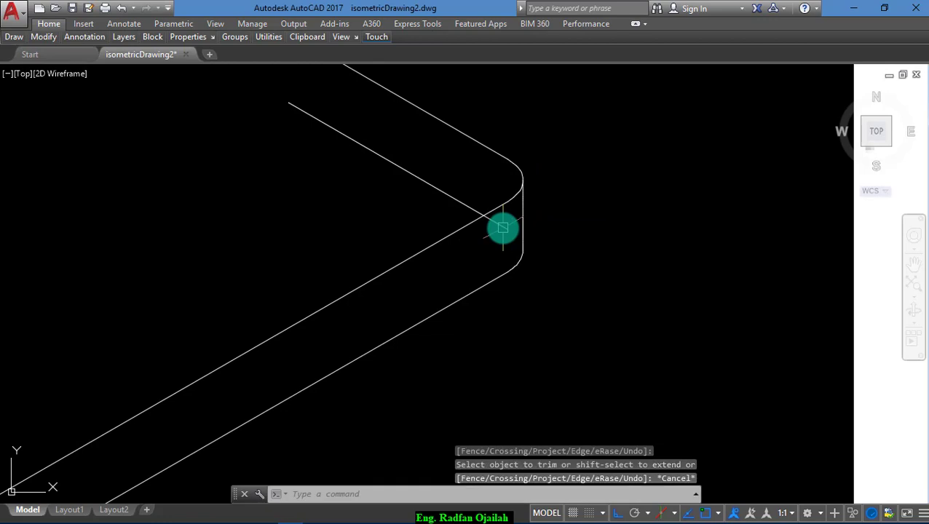
# - Trim the lower short edge where it crosses the upper long edge and erase its remaining hidden portion
pyautogui.write('tr')
pyautogui.press('Return')
pyautogui.press('Return')
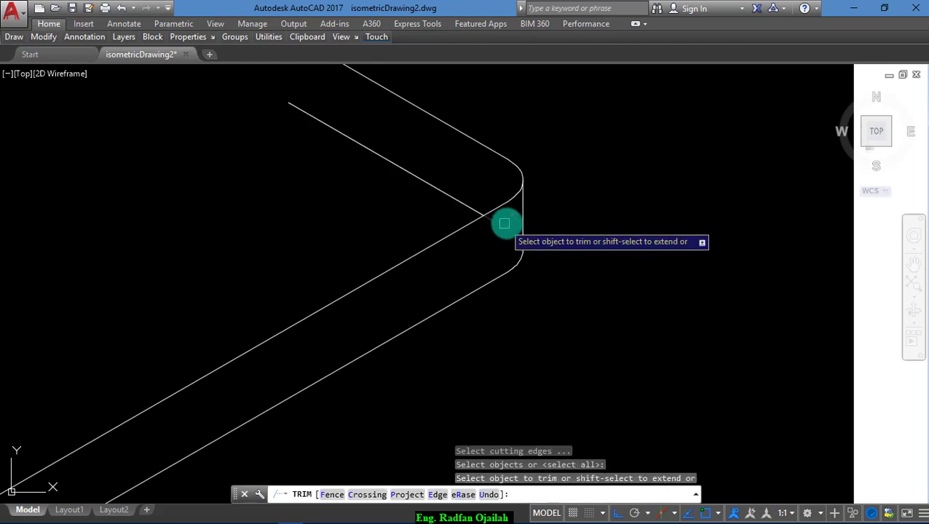
pyautogui.click(496, 222)
pyautogui.press('Escape')
pyautogui.click(467, 209)
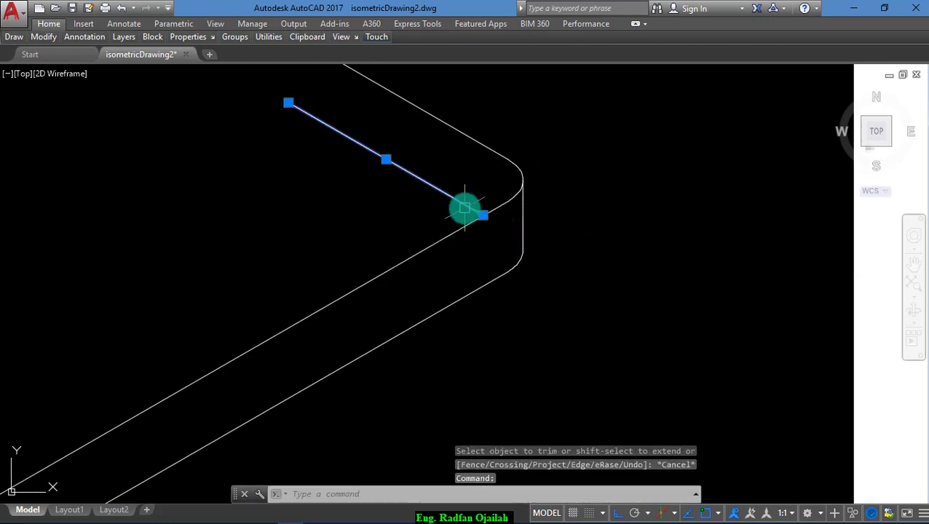
pyautogui.press('Delete')
pyautogui.scroll(-3, 565, 274)
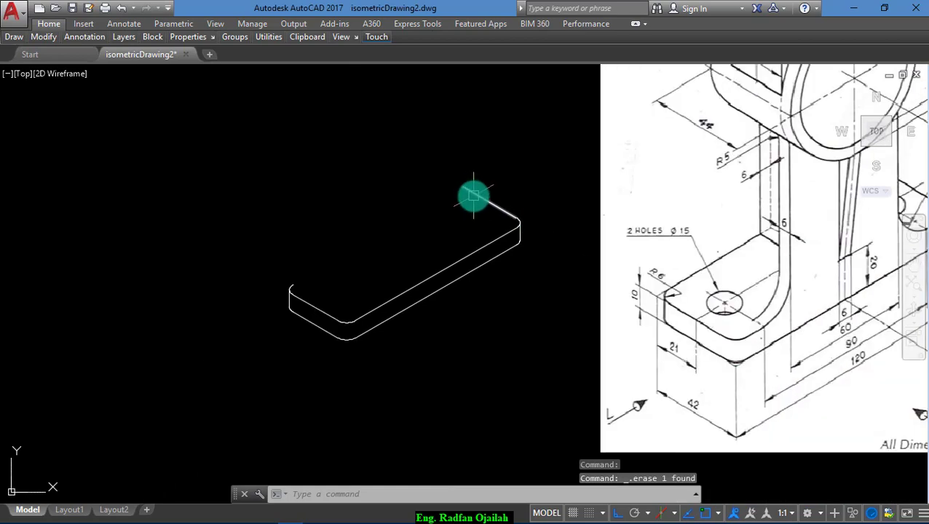
# - Draw the top face's back long edge from the left corner arc's end to the open end of the upper short edge
pyautogui.scroll(-2, 368, 212)
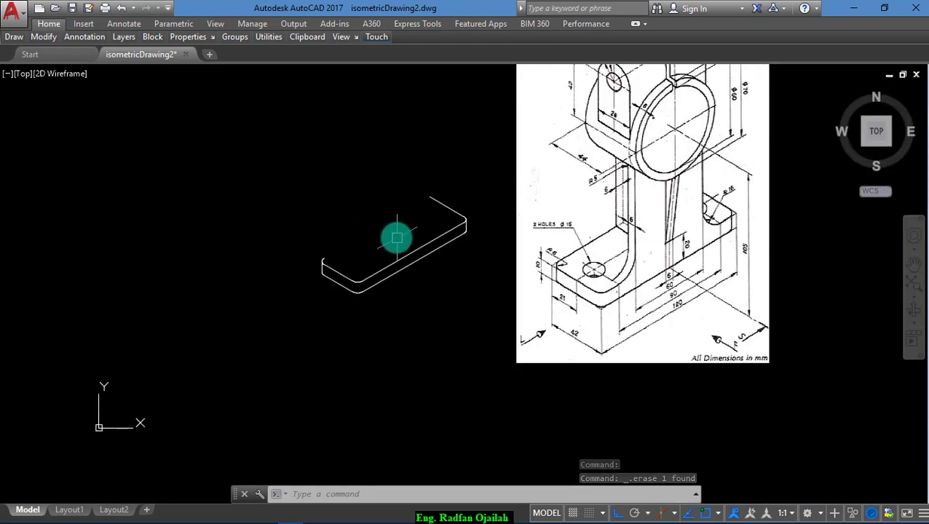
pyautogui.scroll(3, 353, 223)
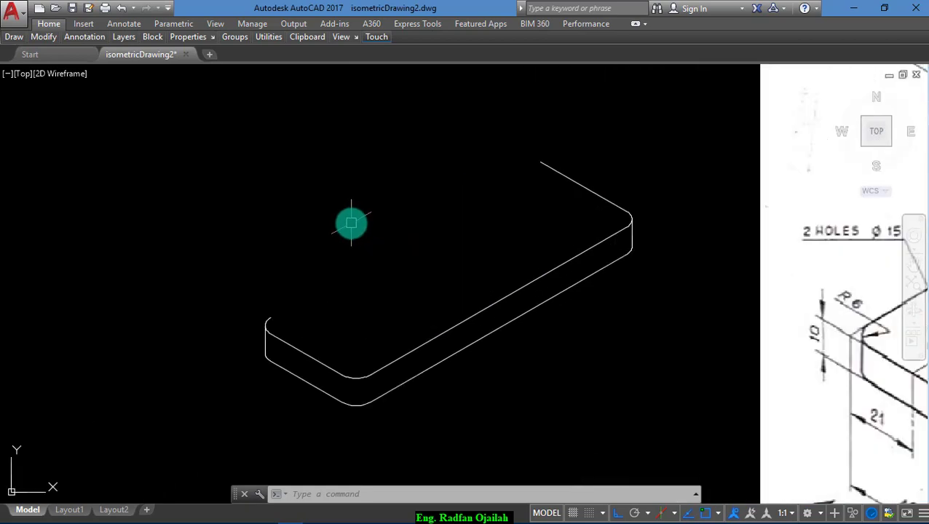
pyautogui.write('l')
pyautogui.press('Return')
pyautogui.scroll(3, 262, 342)
pyautogui.click(257, 352)
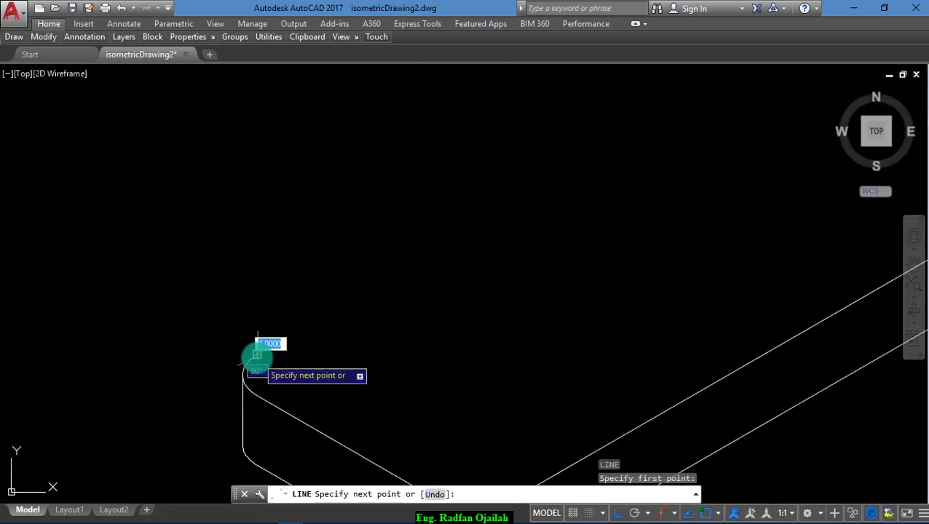
pyautogui.scroll(-4, 218, 400)
pyautogui.scroll(3, 379, 284)
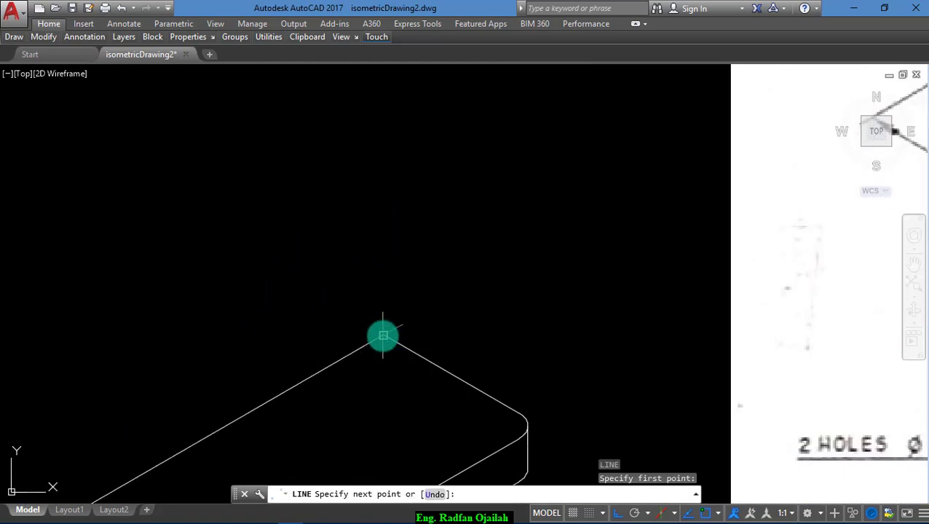
pyautogui.press('Escape')
# - Examine the reference drawing for the upright's dimensions and the height of the cylinder's centre above the base
pyautogui.scroll(-5, 408, 252)
pyautogui.scroll(3, 406, 276)
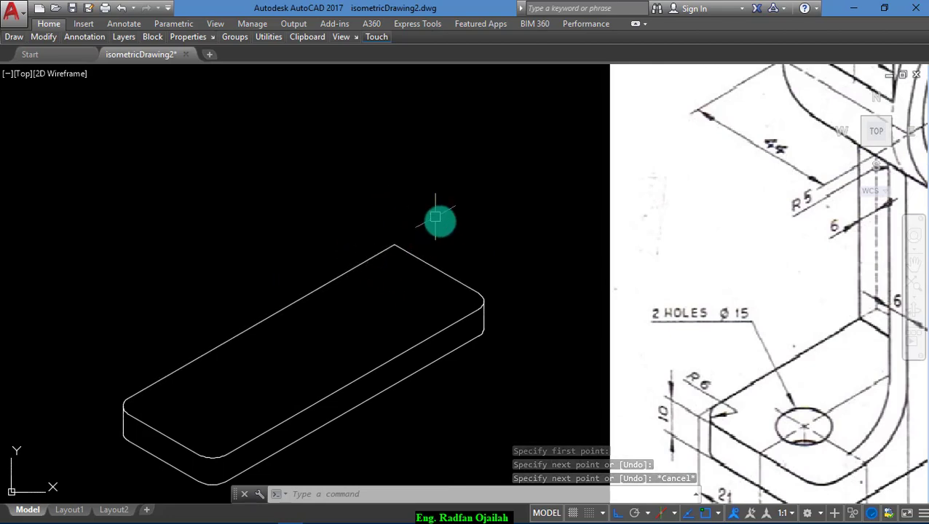
pyautogui.scroll(-4, 391, 219)
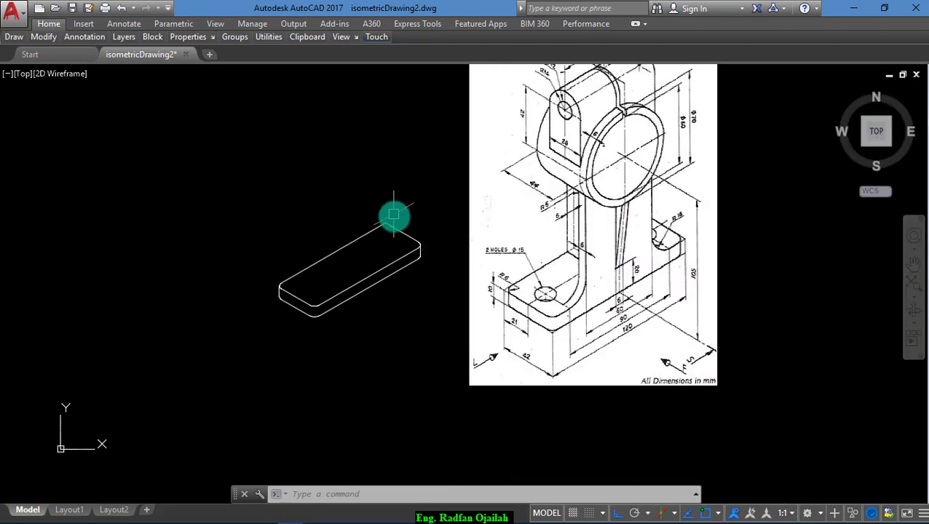
pyautogui.scroll(5, 655, 311)
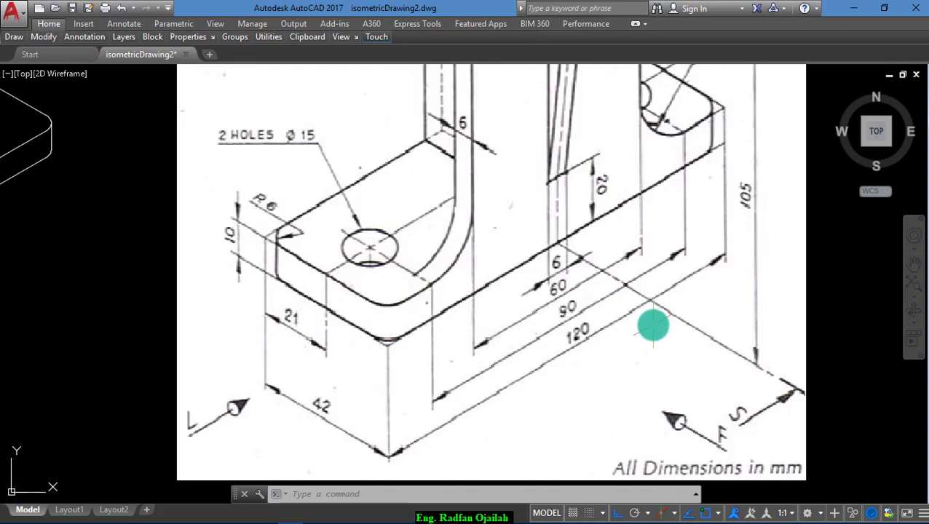
pyautogui.scroll(-3, 591, 329)
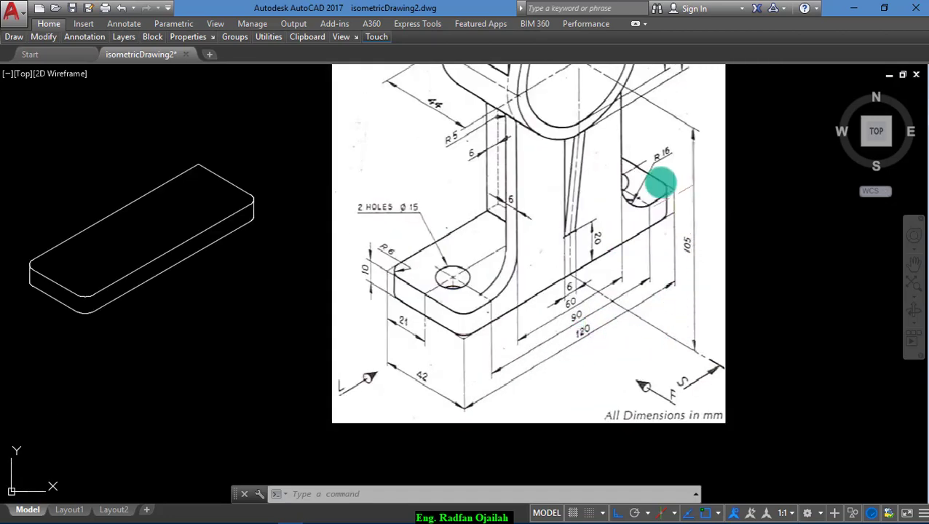
pyautogui.scroll(-2, 594, 170)
pyautogui.scroll(5, 572, 102)
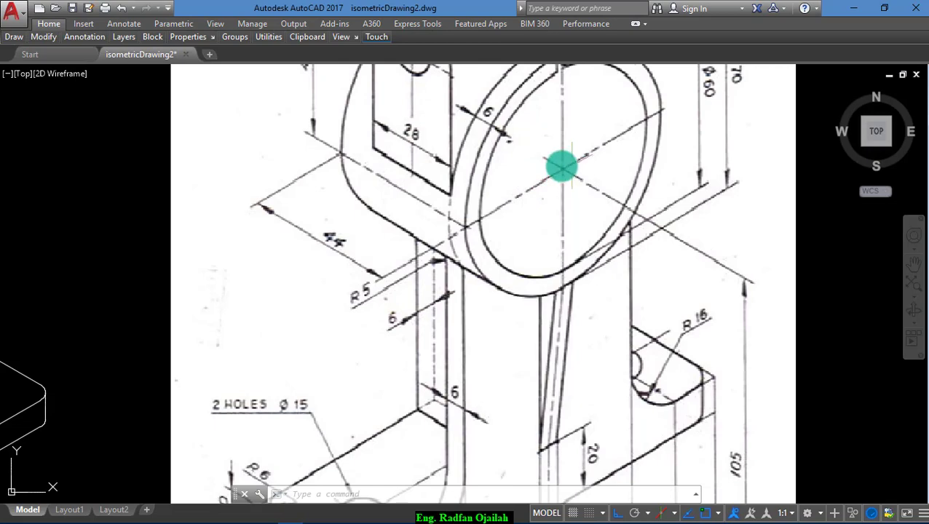
pyautogui.scroll(-4, 557, 138)
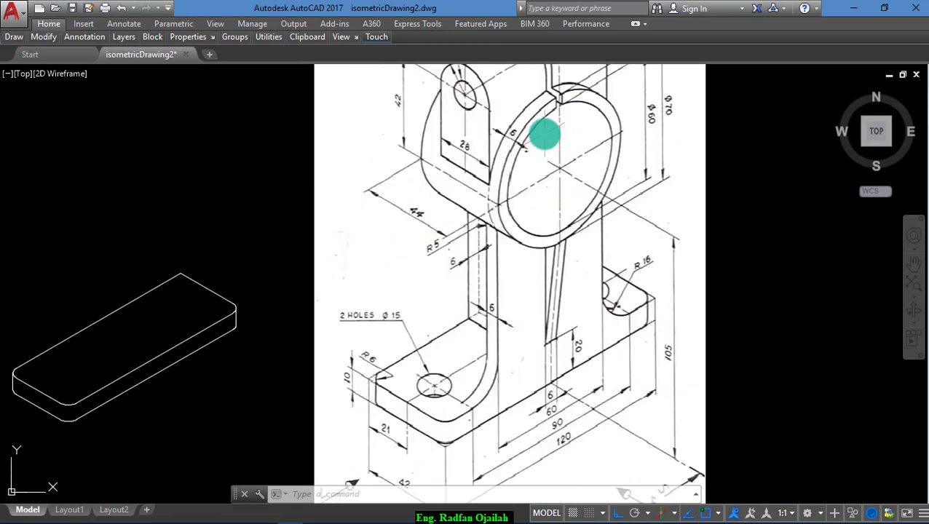
pyautogui.scroll(2, 585, 205)
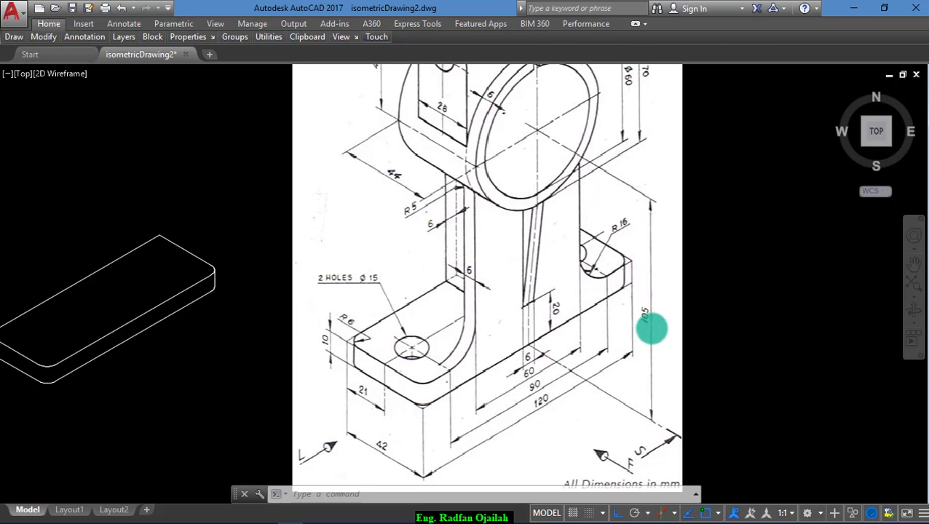
pyautogui.scroll(2, 651, 329)
pyautogui.scroll(-2, 656, 321)
pyautogui.scroll(5, 527, 342)
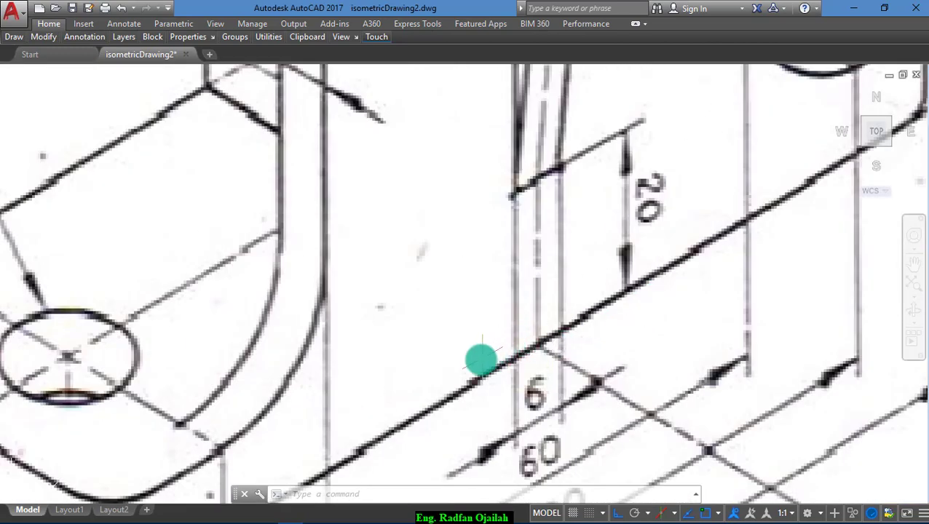
pyautogui.scroll(-5, 603, 351)
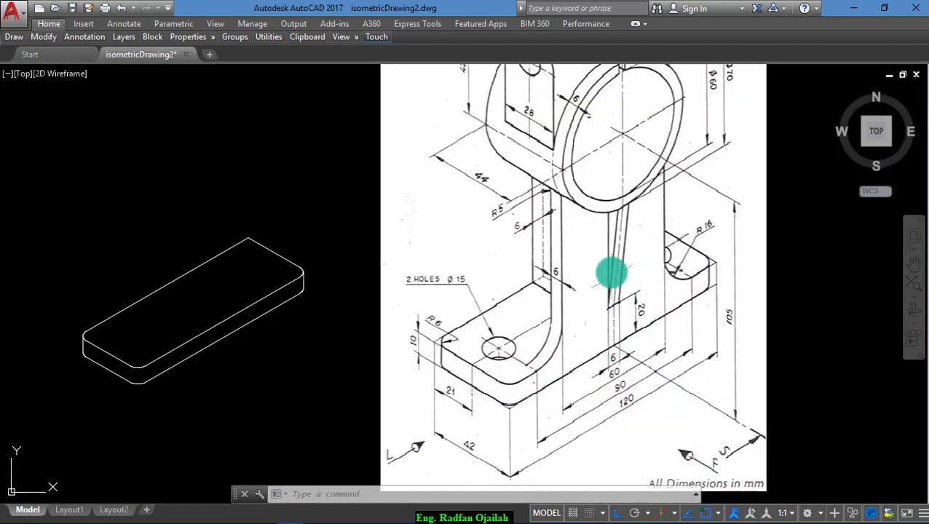
pyautogui.scroll(5, 198, 303)
pyautogui.scroll(-2, 211, 301)
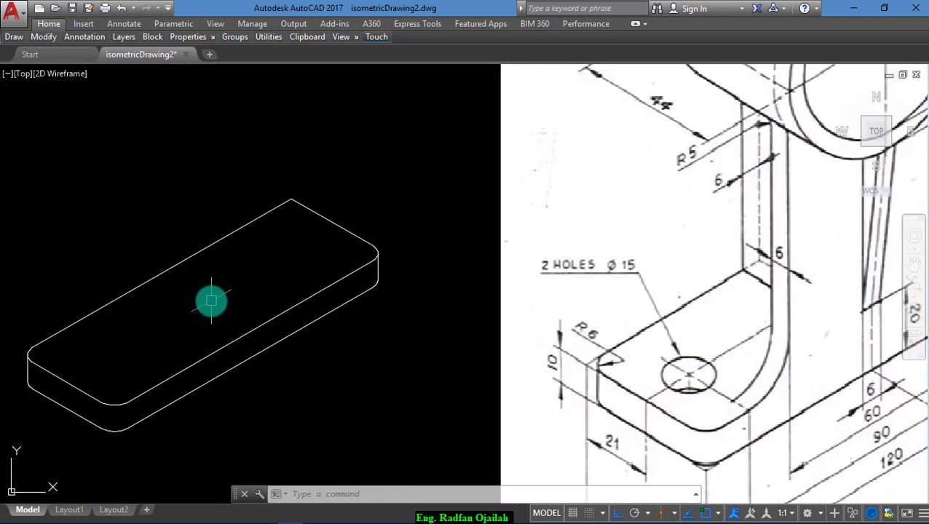
# - Draw a 105 mm vertical line upward from the midpoint of the base's lower front long edge
pyautogui.write('l')
pyautogui.press('Return')
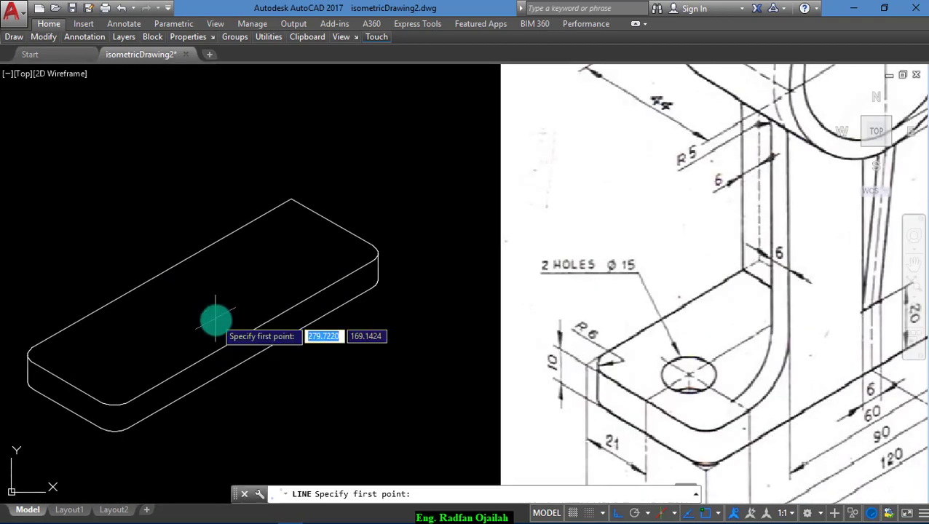
pyautogui.click(251, 357)
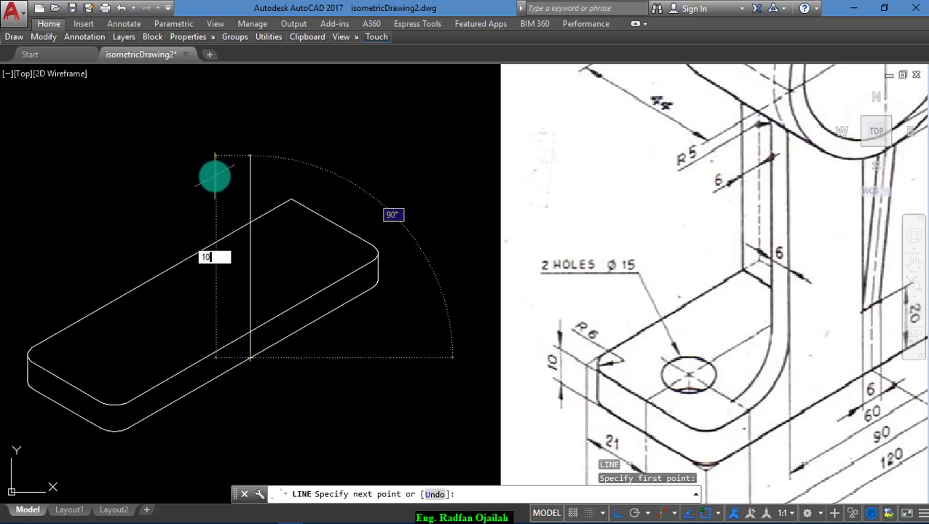
pyautogui.press('Return')
pyautogui.press('Return')
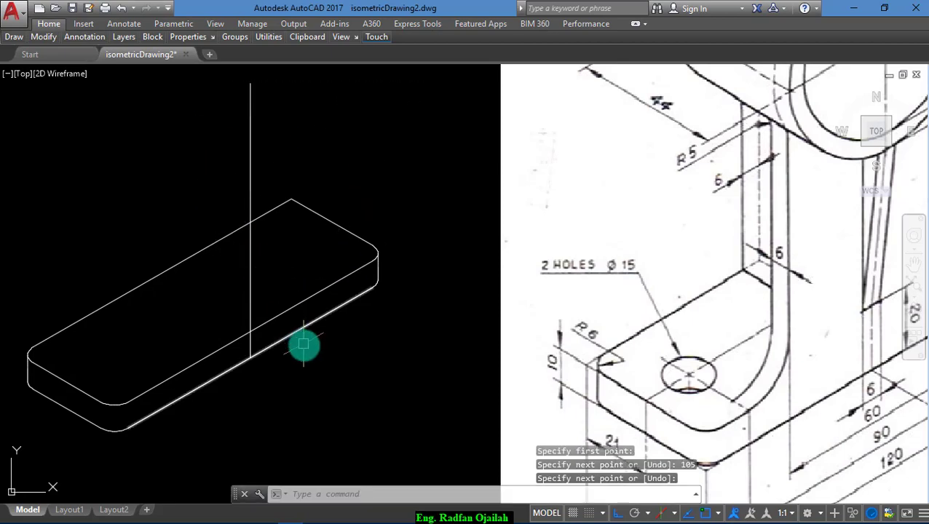
# - Draw an isocircle of radius 30 mm centred on the upper end of the 105 mm vertical line
pyautogui.scroll(-2, 284, 386)
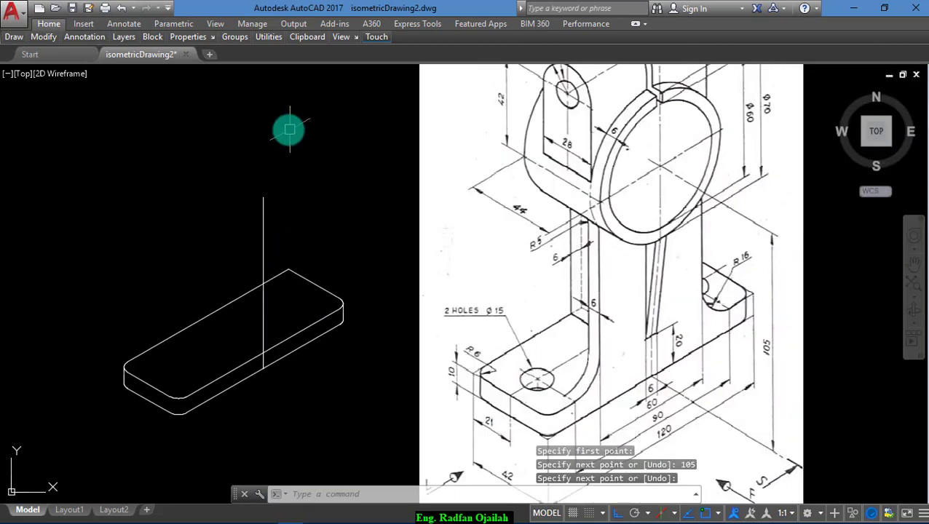
pyautogui.scroll(3, 255, 178)
pyautogui.scroll(-3, 230, 207)
pyautogui.scroll(3, 717, 142)
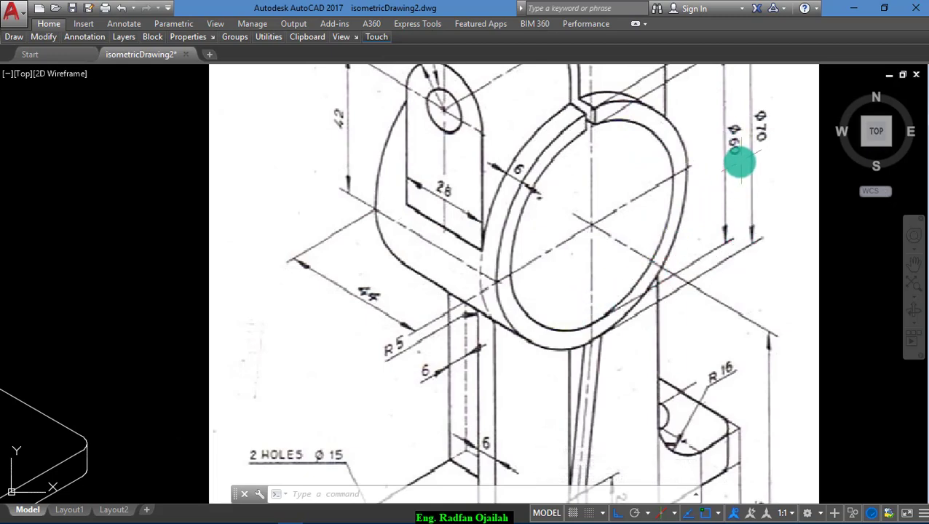
pyautogui.scroll(-2, 740, 164)
pyautogui.scroll(2, 224, 196)
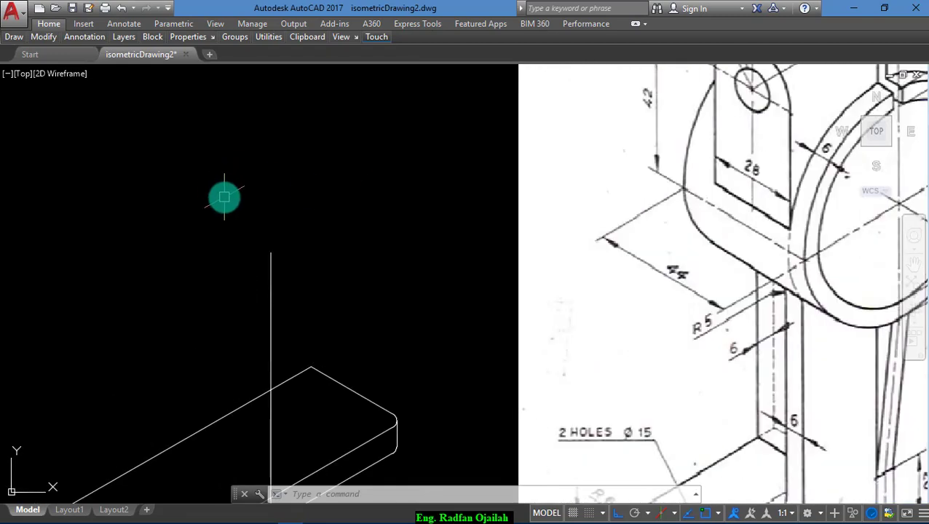
pyautogui.moveTo(18, 40)
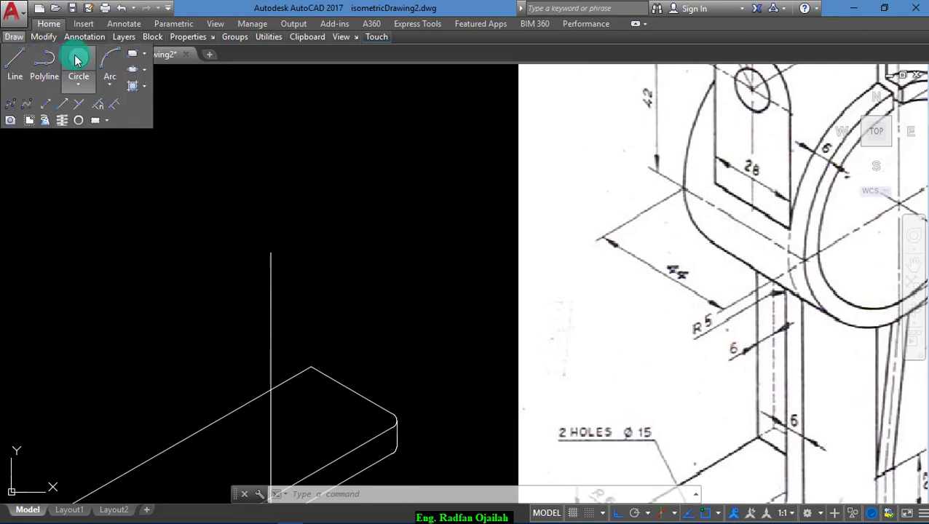
pyautogui.click(132, 69)
pyautogui.click(575, 495)
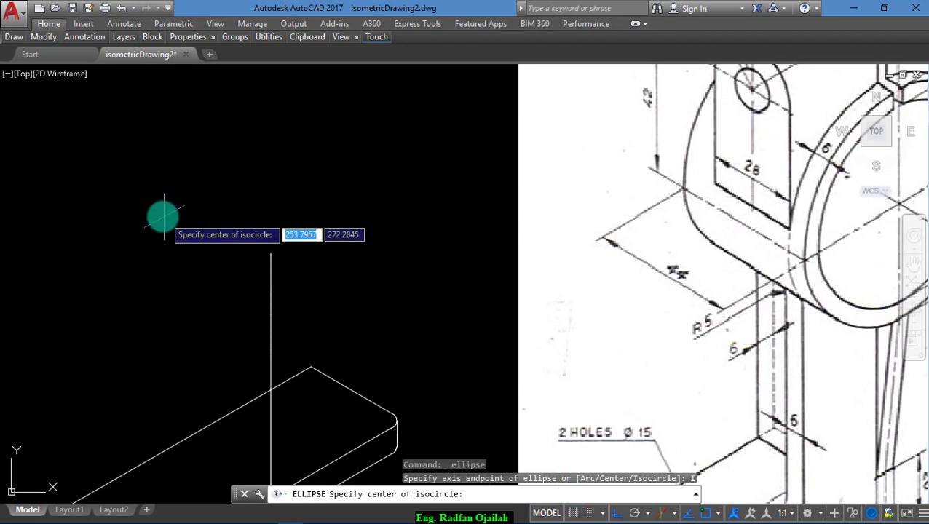
pyautogui.click(270, 253)
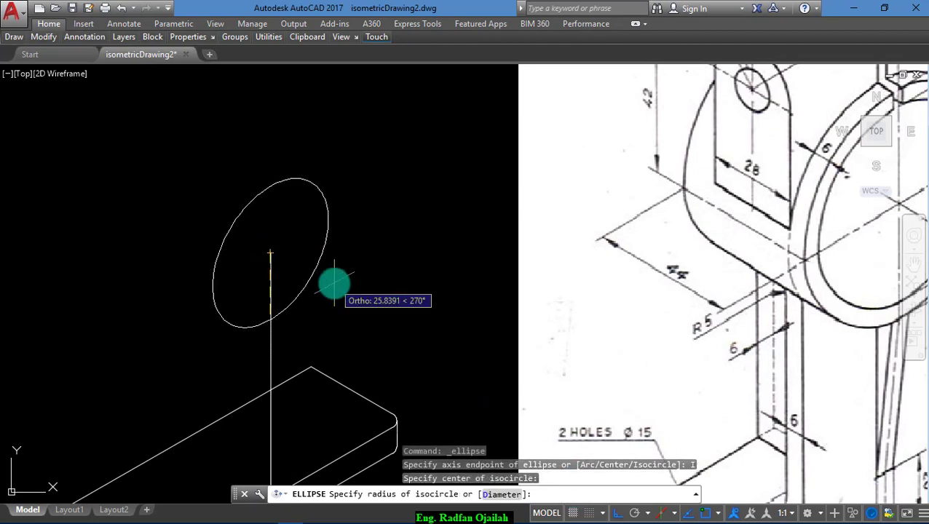
pyautogui.press('Return')
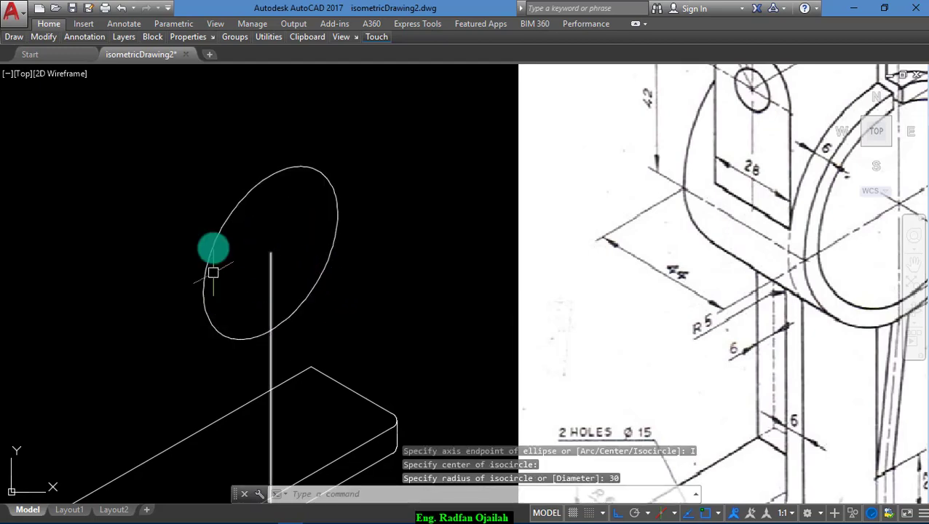
# - Draw a concentric isocircle of radius 35 mm around the upper end of the 105 mm vertical line
pyautogui.scroll(-2, 289, 203)
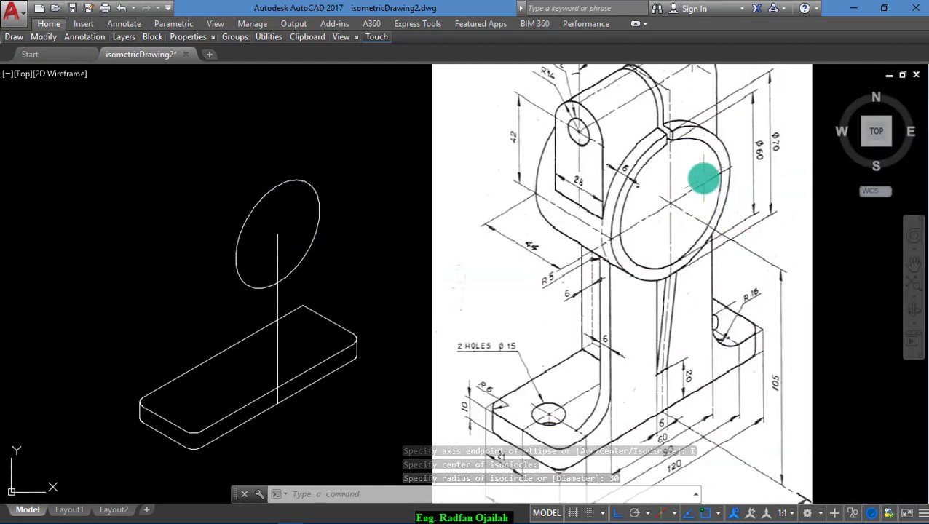
pyautogui.scroll(2, 711, 153)
pyautogui.scroll(-2, 654, 226)
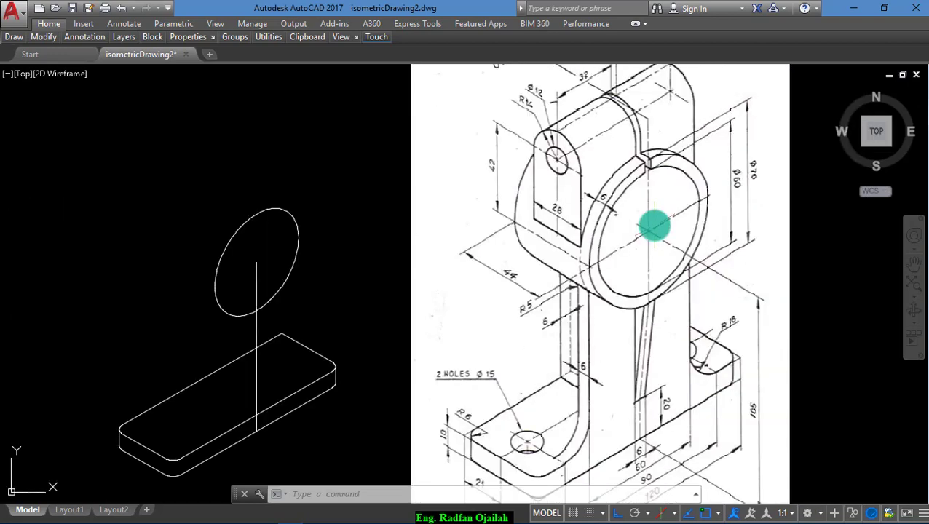
pyautogui.scroll(2, 234, 211)
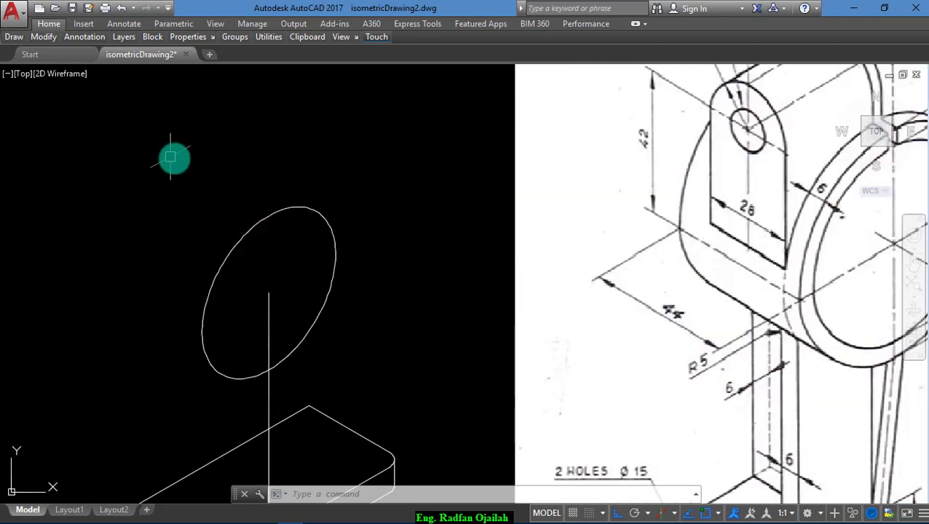
pyautogui.moveTo(10, 37)
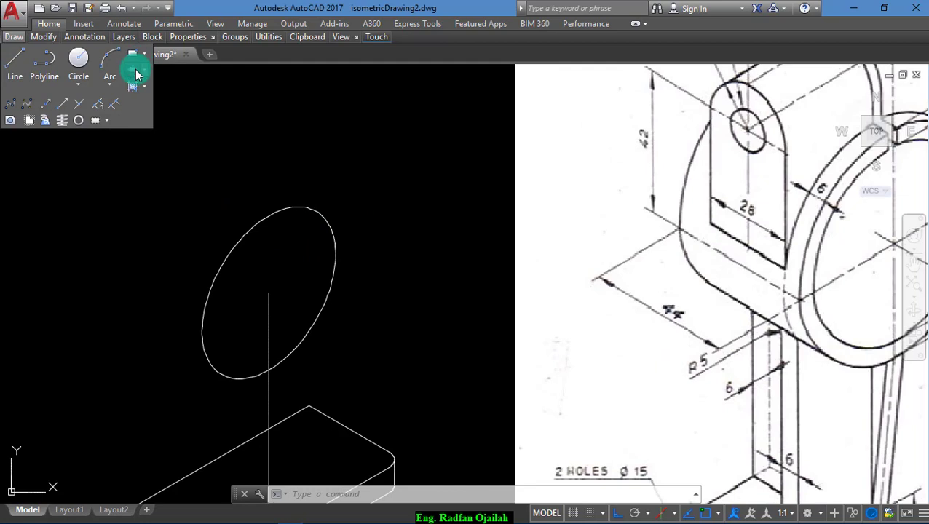
pyautogui.click(135, 74)
pyautogui.click(597, 496)
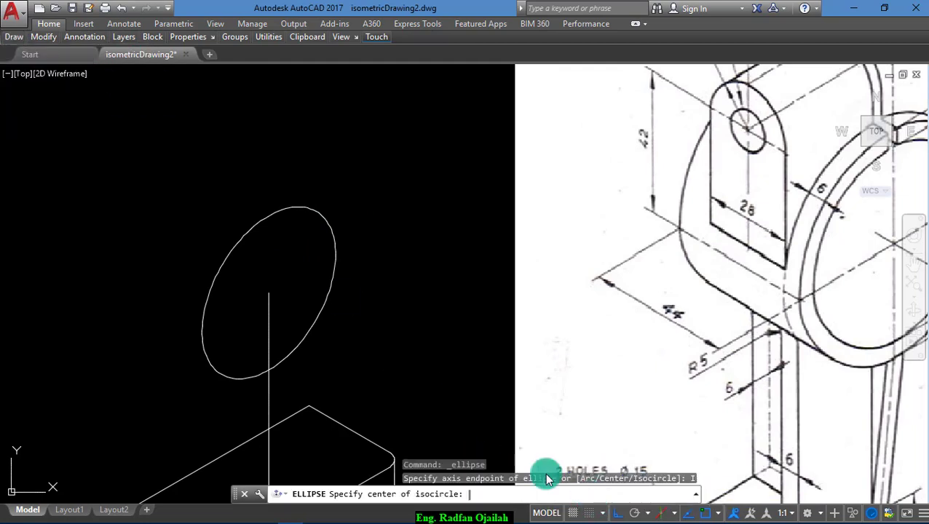
pyautogui.click(266, 293)
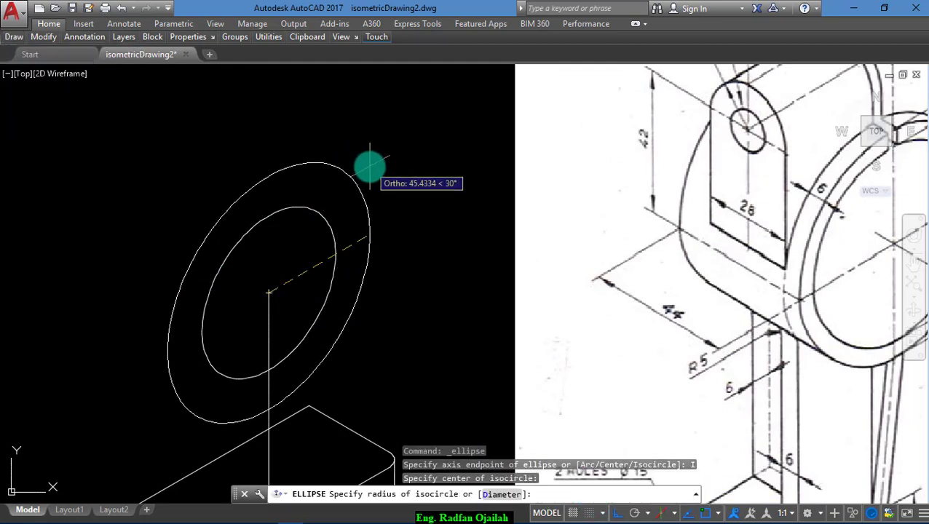
pyautogui.press('Return')
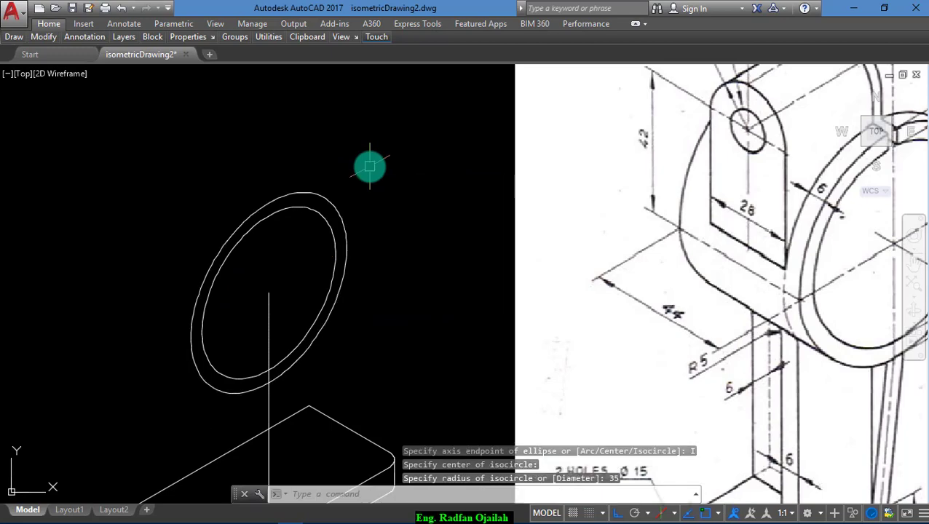
# - Examine the reference drawing for the rib's width and the height of its lower end above the base's bottom edge
pyautogui.scroll(-3, 305, 128)
pyautogui.scroll(5, 287, 292)
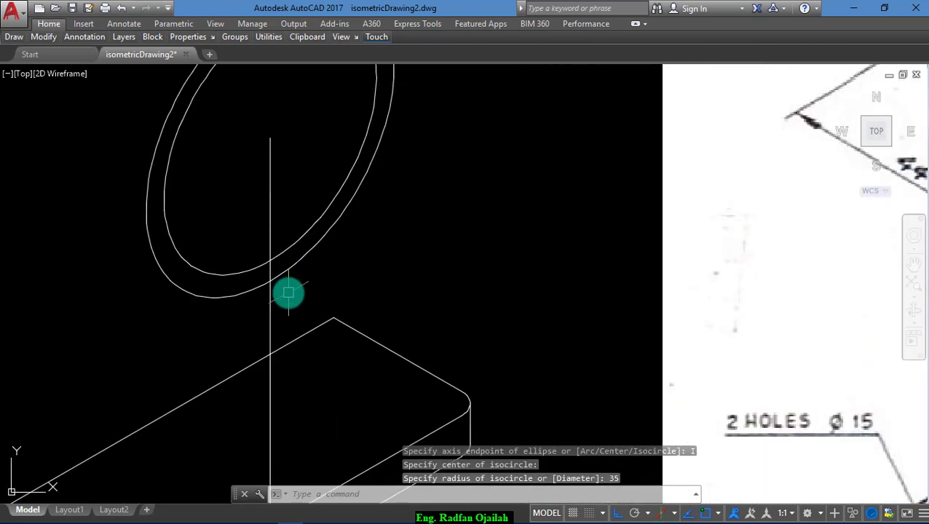
pyautogui.scroll(-2, 289, 293)
pyautogui.scroll(-2, 288, 292)
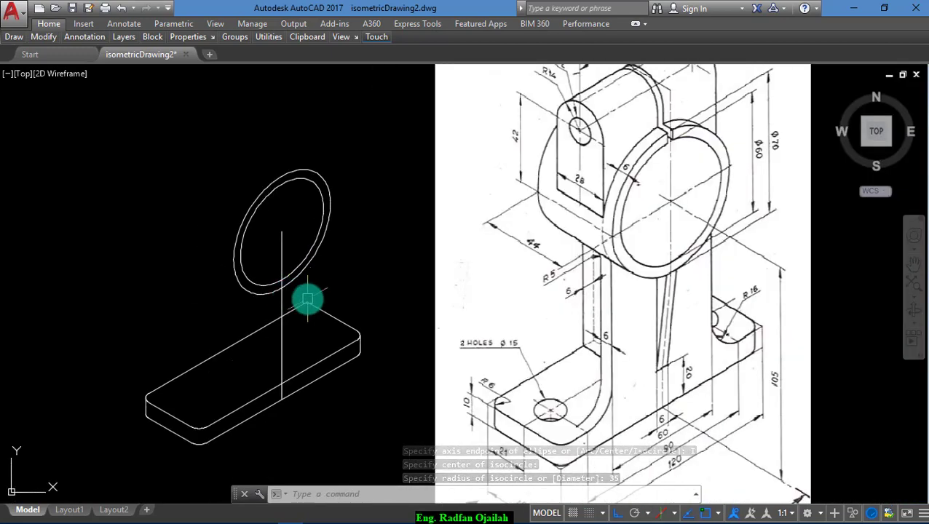
pyautogui.scroll(4, 295, 373)
pyautogui.scroll(-4, 297, 365)
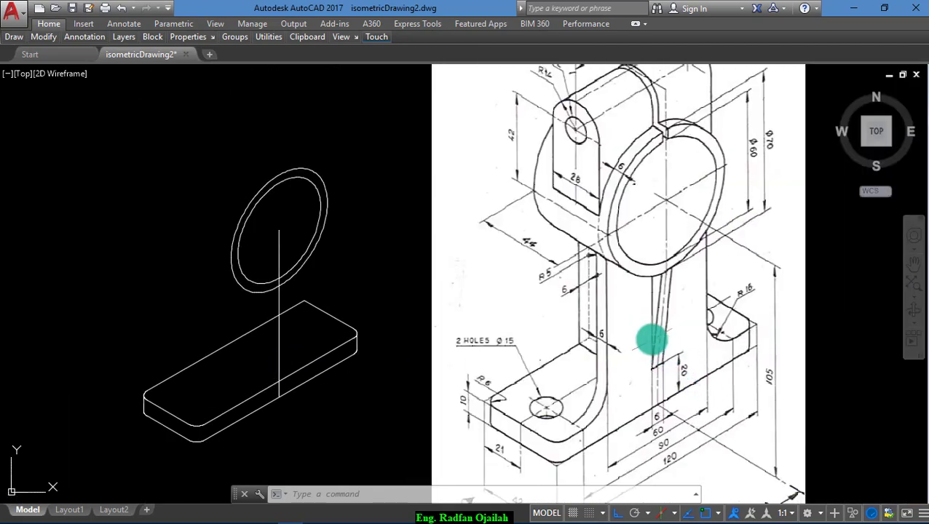
pyautogui.scroll(4, 651, 339)
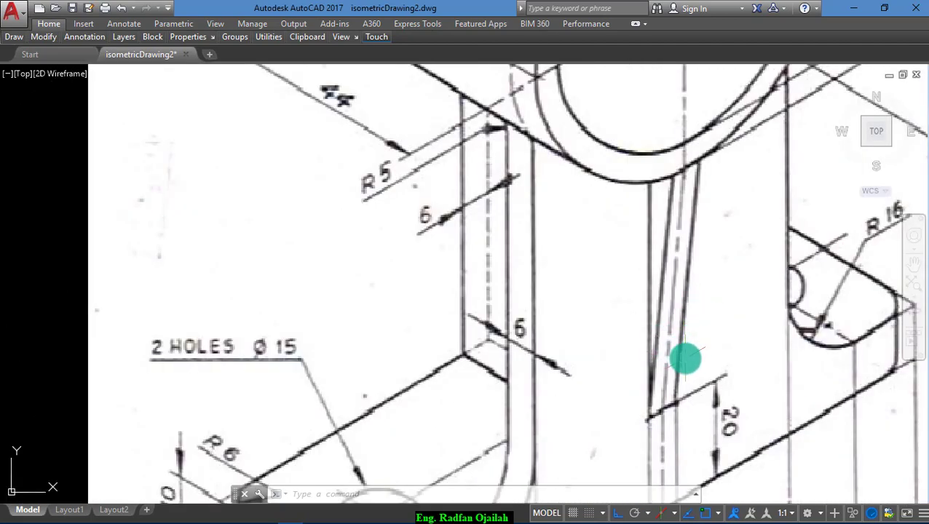
pyautogui.scroll(-2, 670, 274)
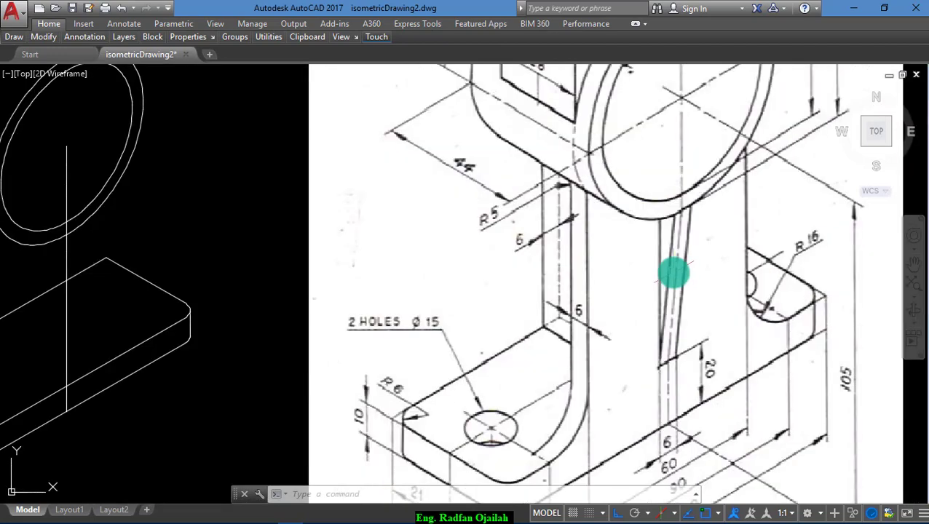
pyautogui.scroll(2, 670, 370)
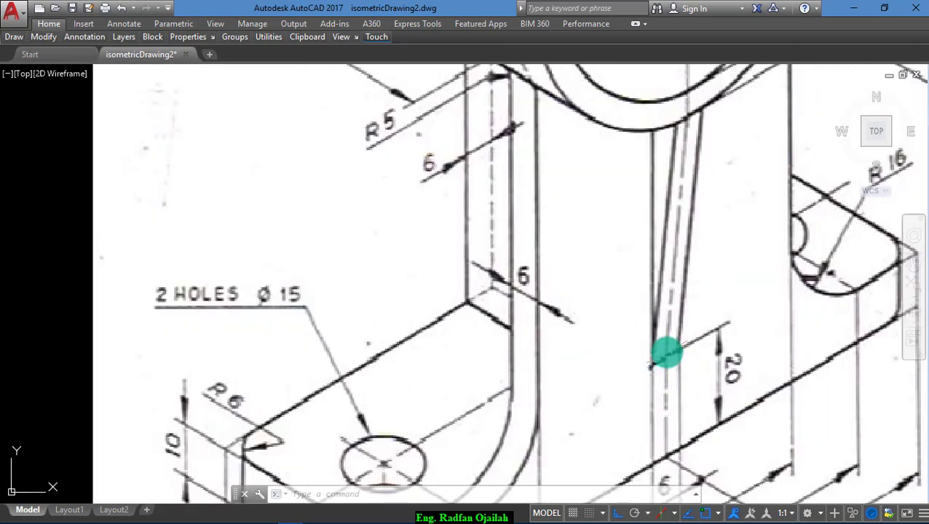
pyautogui.scroll(-2, 667, 355)
pyautogui.scroll(4, 708, 470)
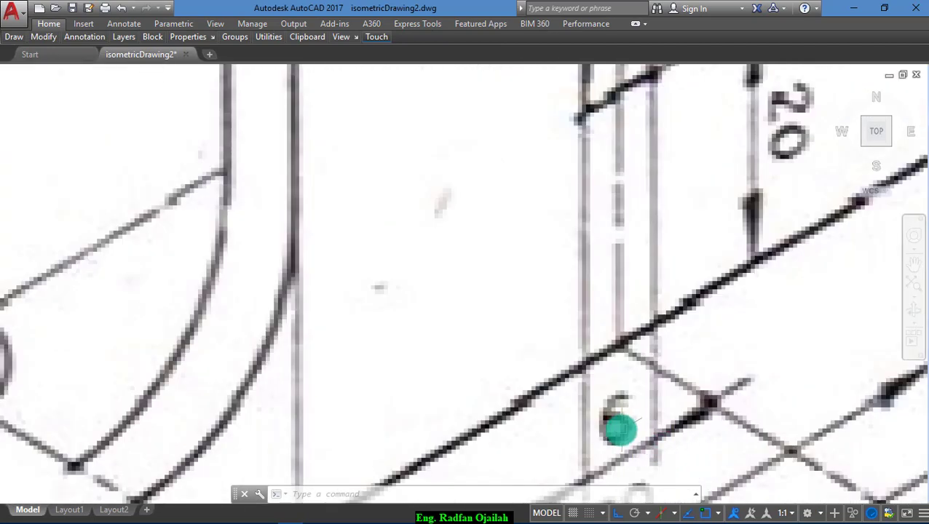
pyautogui.scroll(-8, 618, 425)
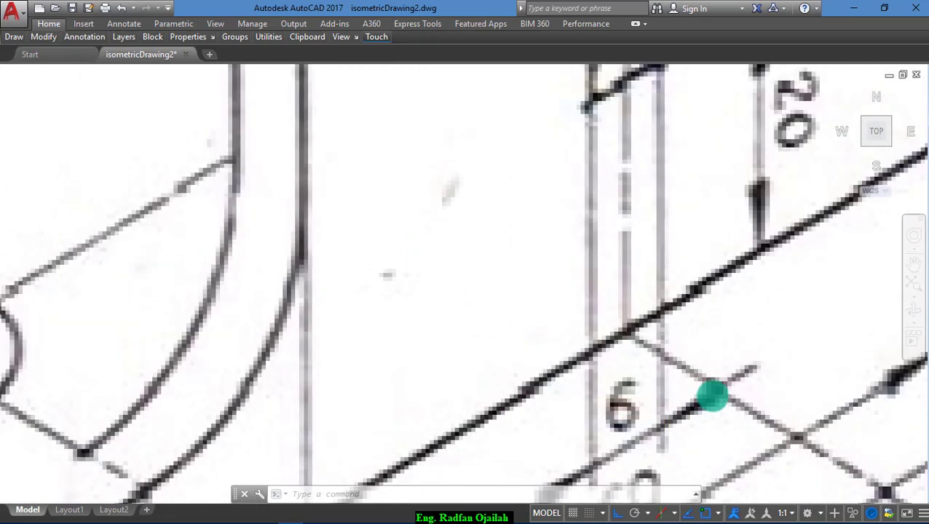
pyautogui.scroll(6, 255, 280)
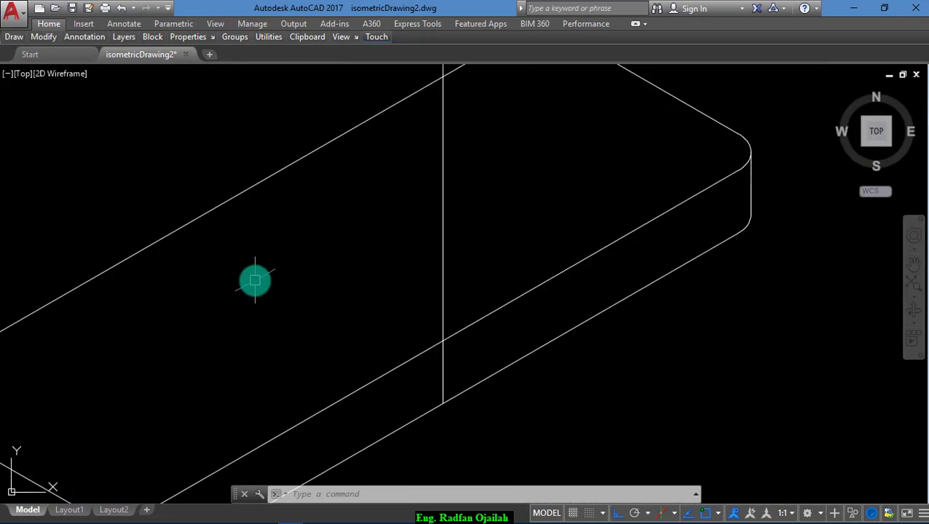
# - Draw a separate 6 mm line in front of the base, parallel to its lower front long edge
pyautogui.scroll(-2, 333, 305)
pyautogui.press('Return')
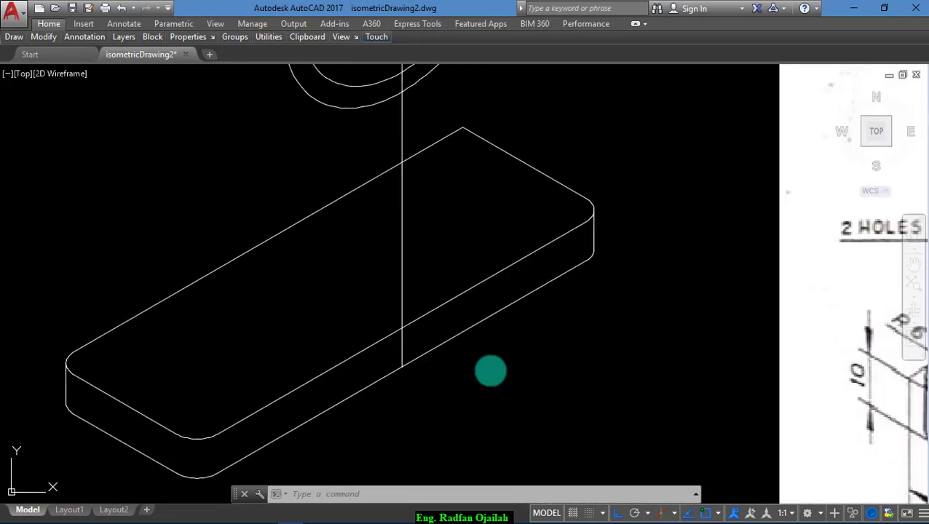
pyautogui.click(566, 355)
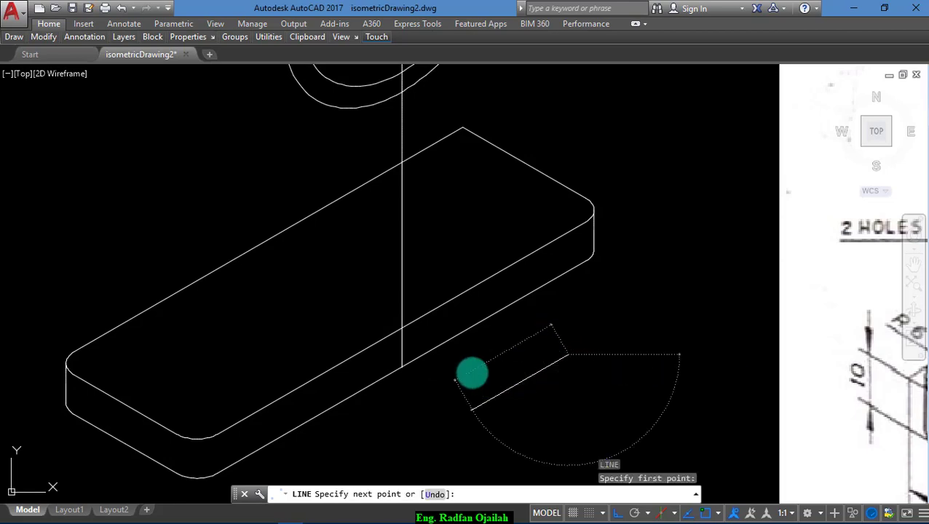
pyautogui.write('6')
pyautogui.press('Return')
pyautogui.press('Return')
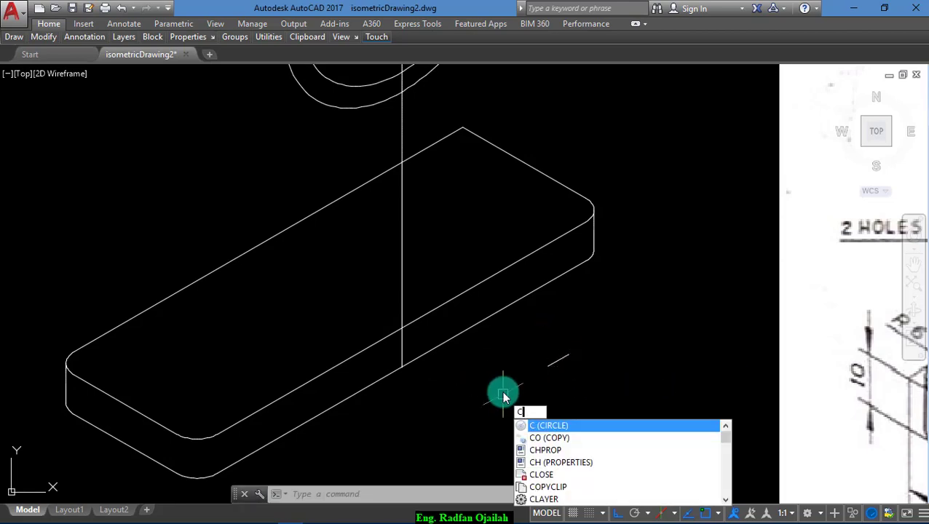
# - Copy the 6 mm line by its midpoint onto the lower end of the 105 mm vertical line
pyautogui.press('Escape')
pyautogui.press('Return')
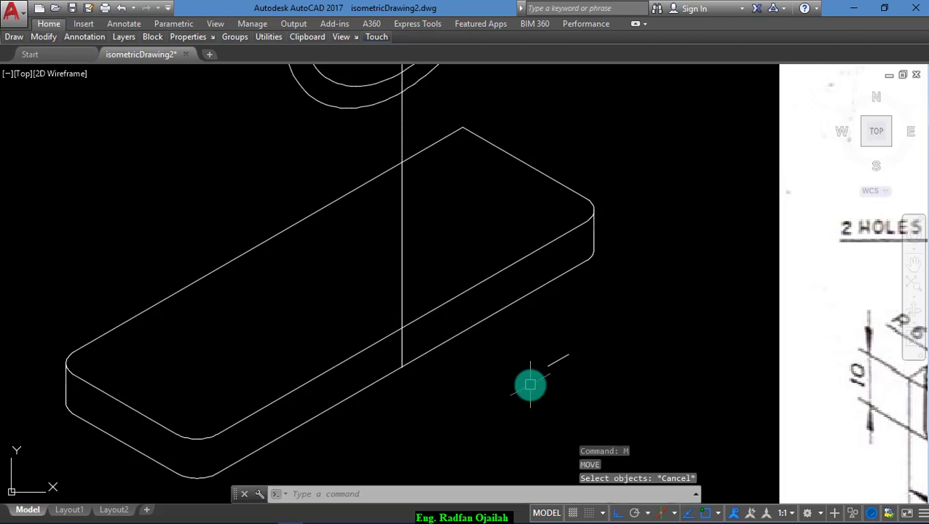
pyautogui.write('o')
pyautogui.press('Return')
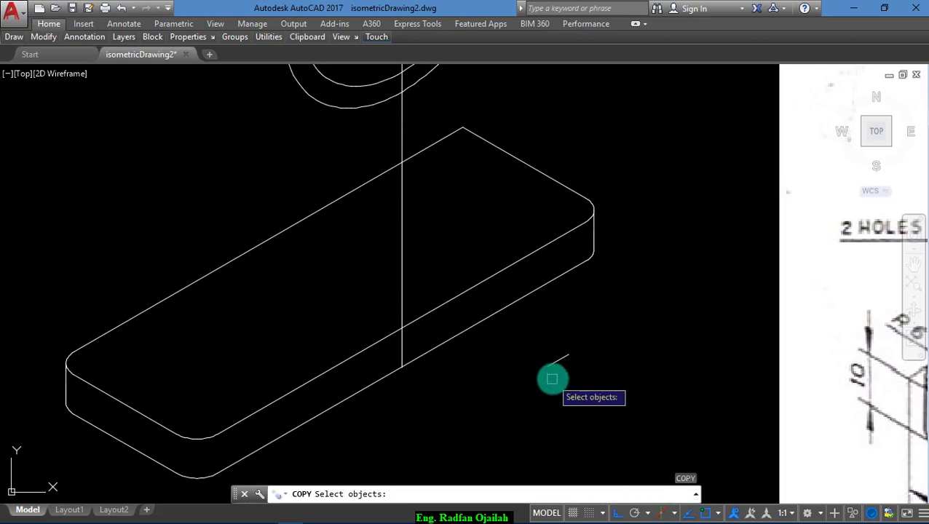
pyautogui.click(559, 360)
pyautogui.press('Return')
pyautogui.click(559, 362)
pyautogui.scroll(-3, 536, 393)
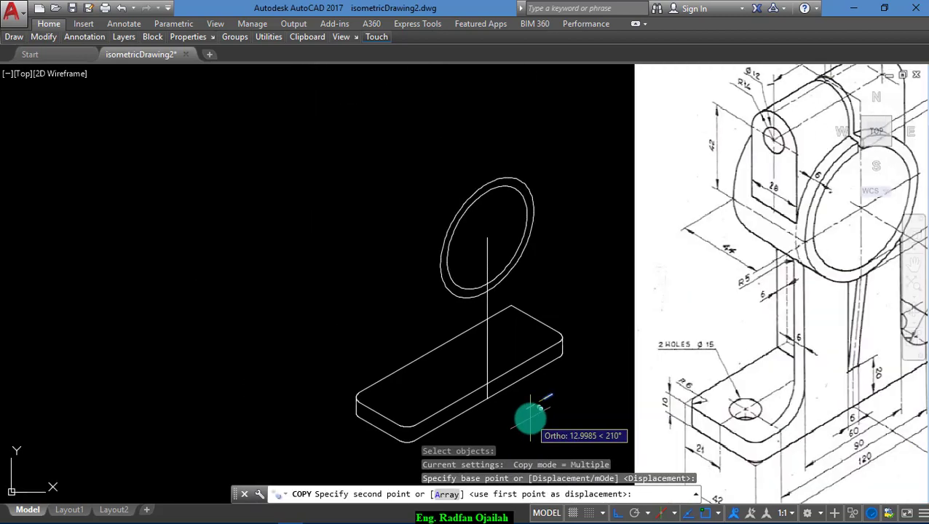
pyautogui.scroll(5, 498, 405)
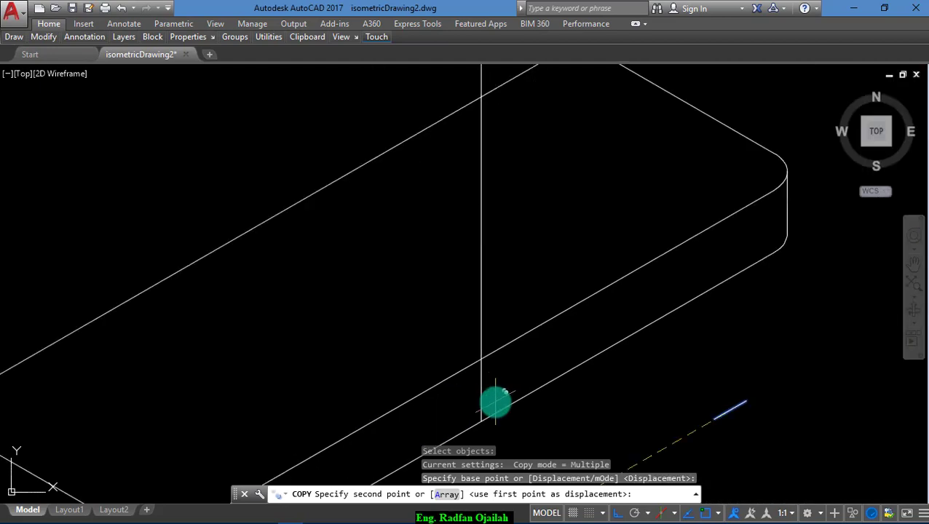
pyautogui.click(481, 422)
pyautogui.press('Escape')
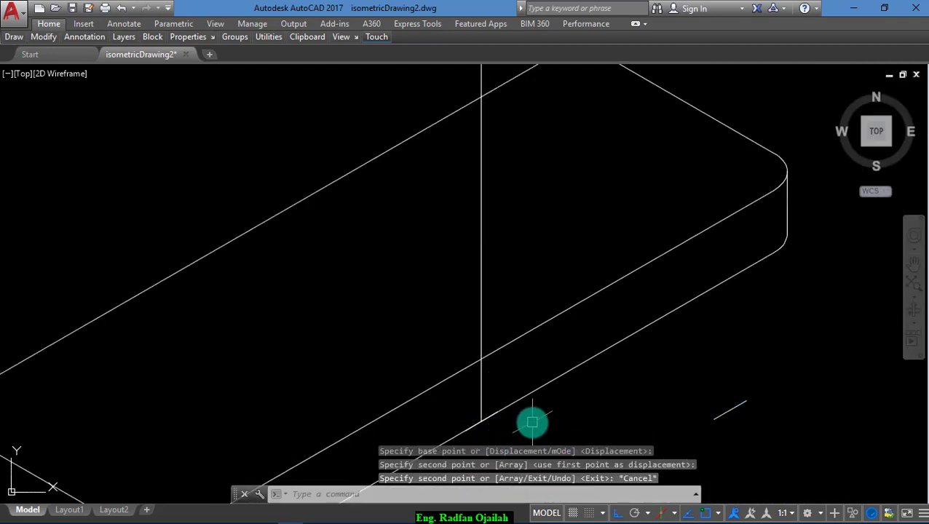
# - Draw a 20 mm vertical line upward from the midpoint of the base's lower front long edge
pyautogui.write('l')
pyautogui.press('Return')
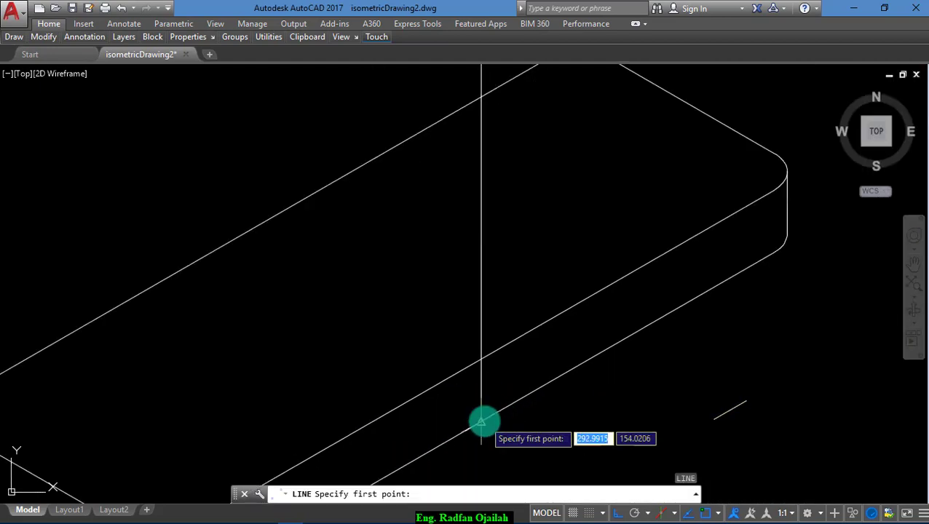
pyautogui.click(482, 421)
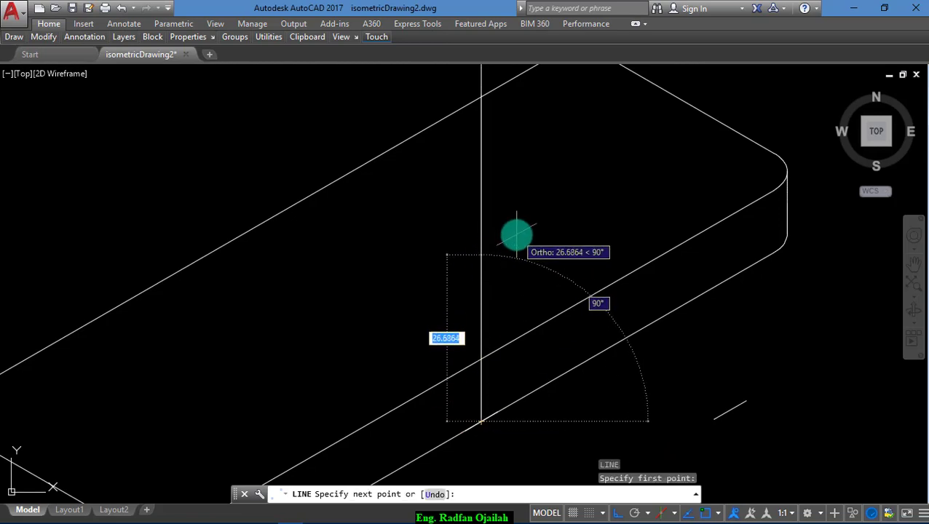
pyautogui.write('20')
pyautogui.press('Return')
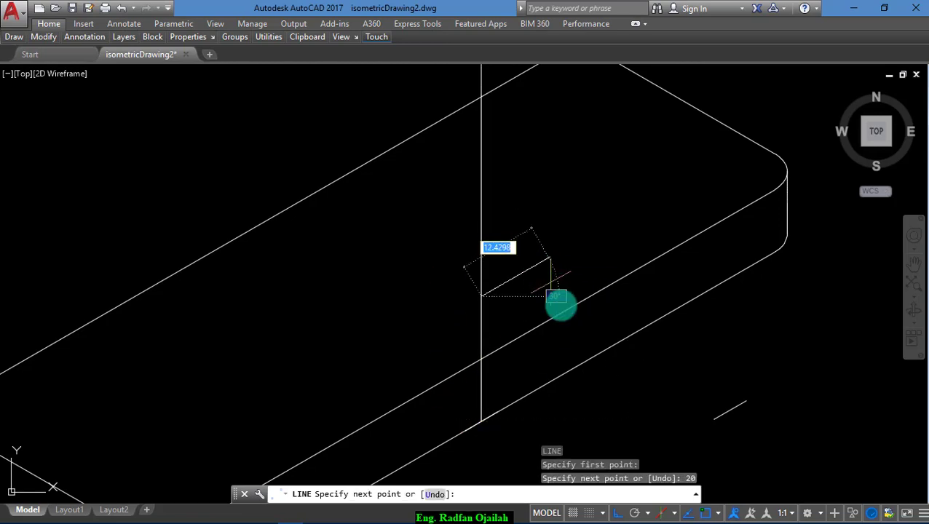
pyautogui.press('Return')
# - Copy the 6 mm line by its midpoint from the base's lower front edge to the upper end of the 20 mm vertical line
pyautogui.write('c')
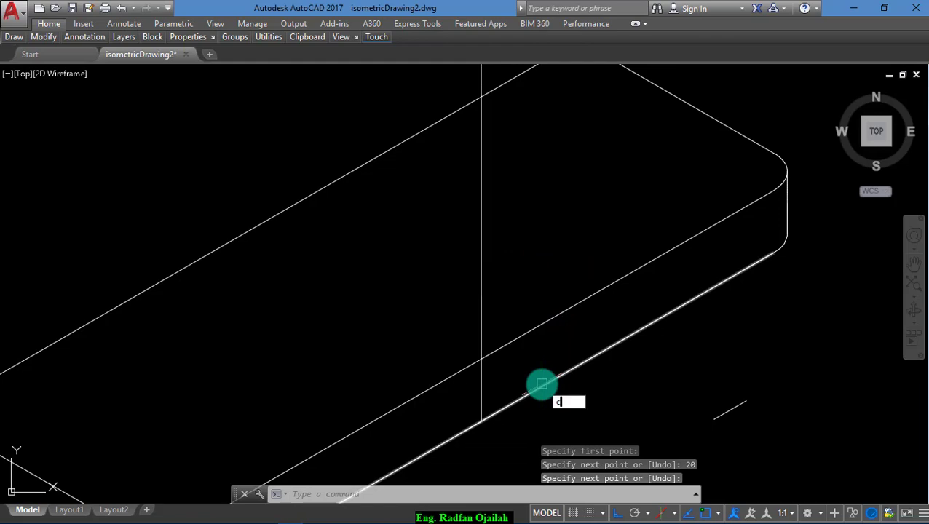
pyautogui.write('o')
pyautogui.press('Return')
pyautogui.click(481, 421)
pyautogui.press('Return')
pyautogui.click(482, 421)
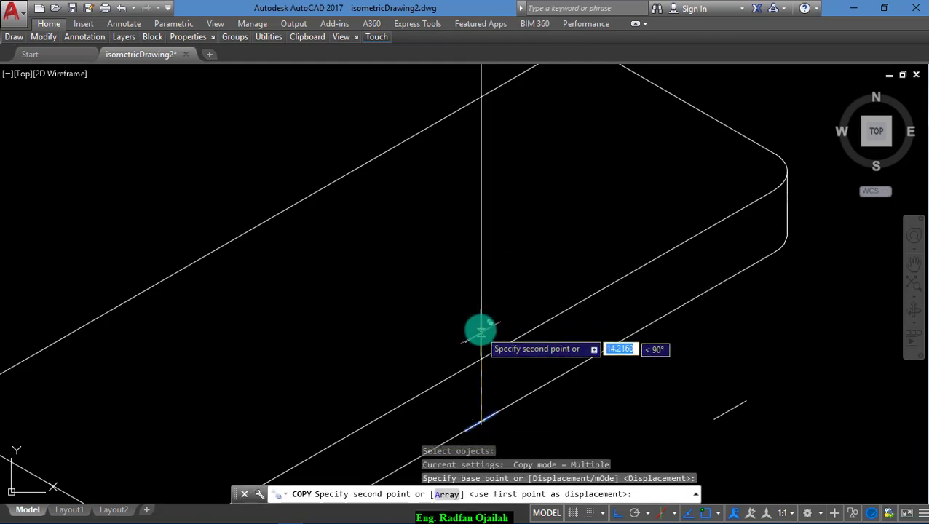
pyautogui.click(482, 296)
pyautogui.scroll(-4, 425, 343)
pyautogui.press('Escape')
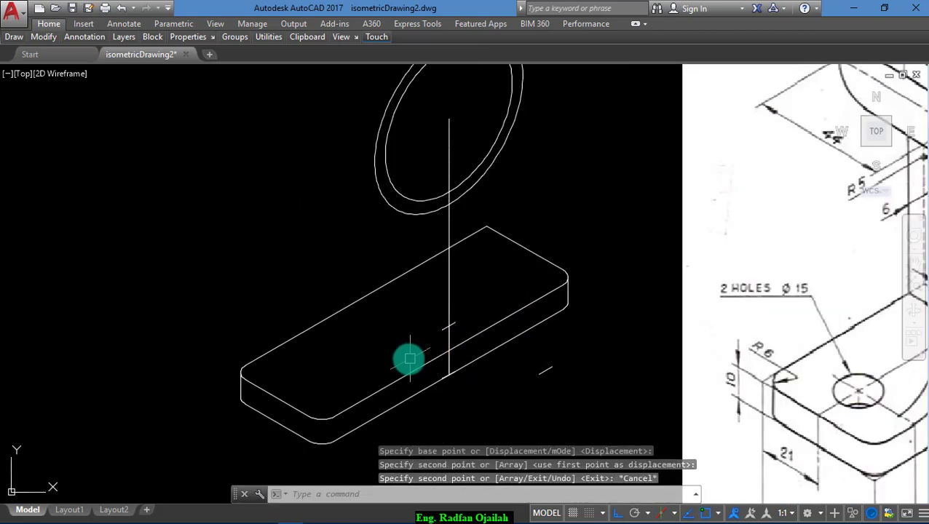
# - Copy the raised 6 mm line by its midpoint to where the 105 mm vertical line crosses the outer isocircle's lower edge
pyautogui.scroll(-1, 410, 358)
pyautogui.scroll(4, 823, 320)
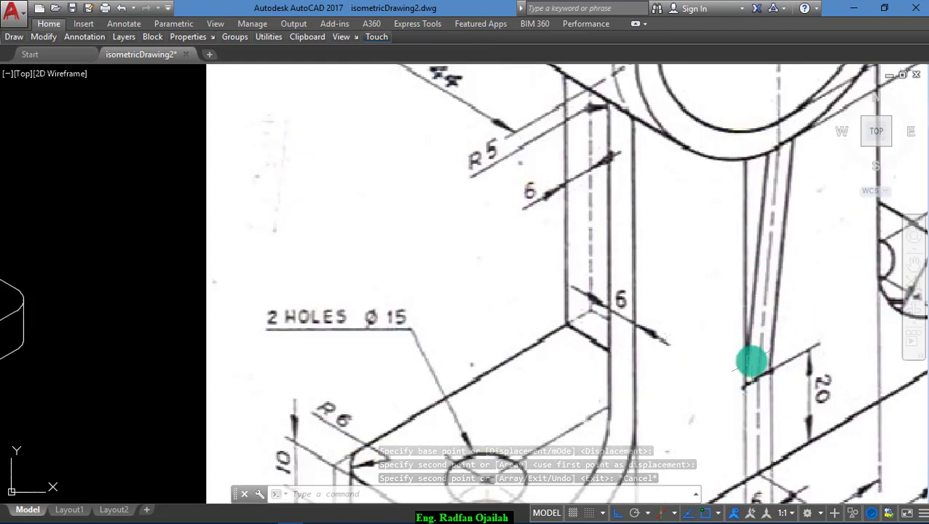
pyautogui.scroll(-2, 772, 356)
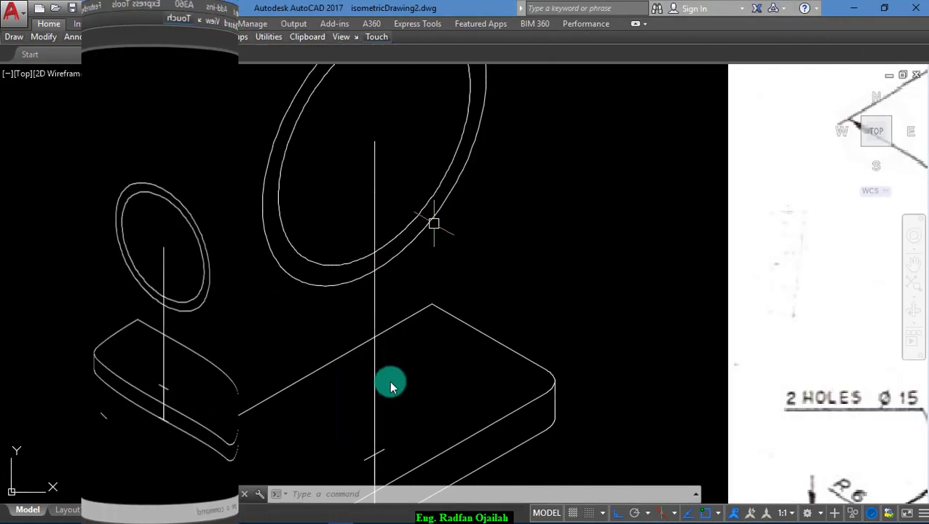
pyautogui.scroll(3, 380, 270)
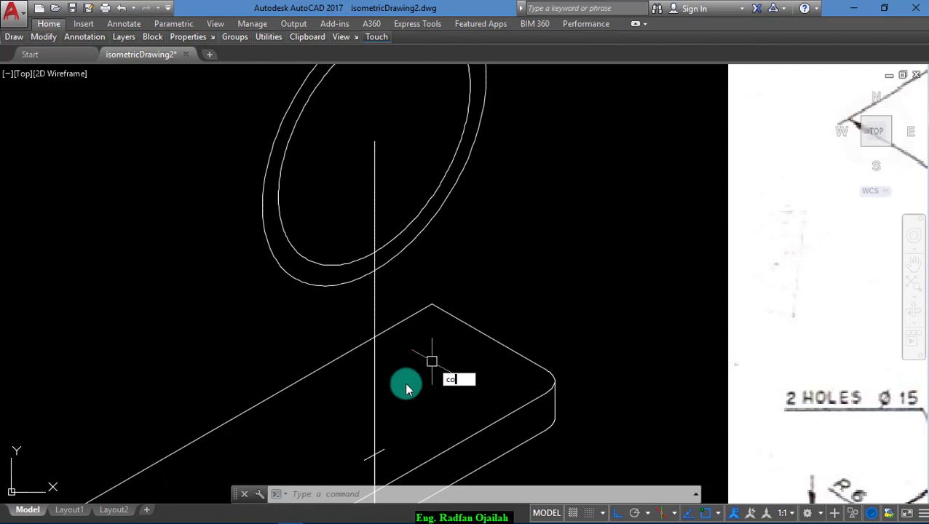
pyautogui.press('Return')
pyautogui.click(375, 447)
pyautogui.press('Return')
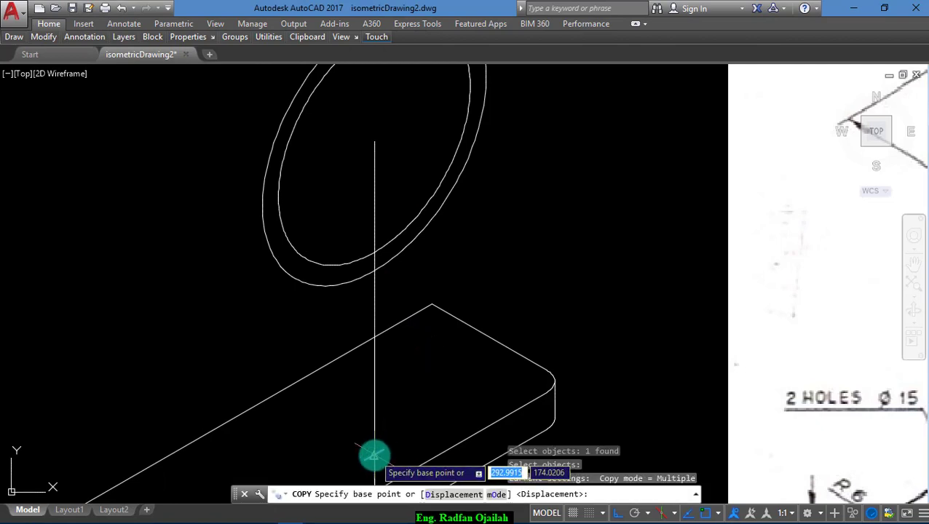
pyautogui.click(374, 453)
pyautogui.scroll(3, 374, 276)
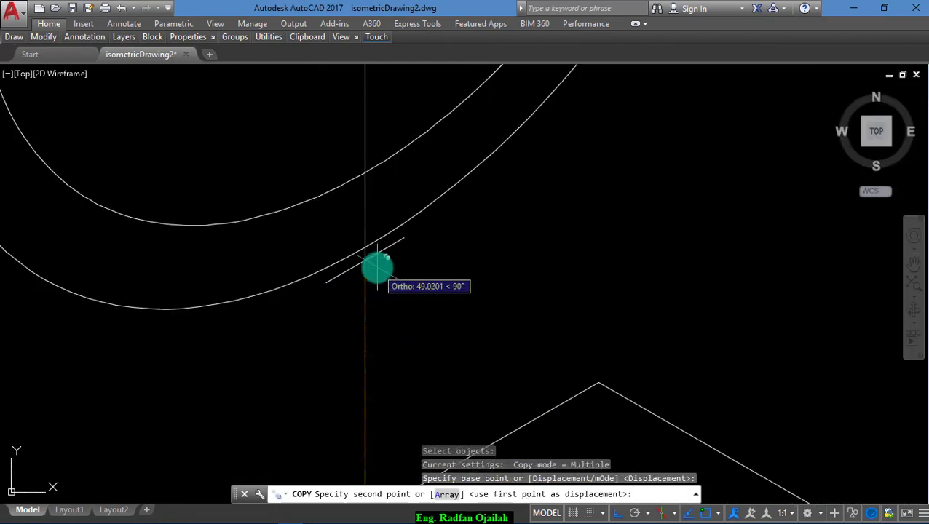
pyautogui.click(365, 248)
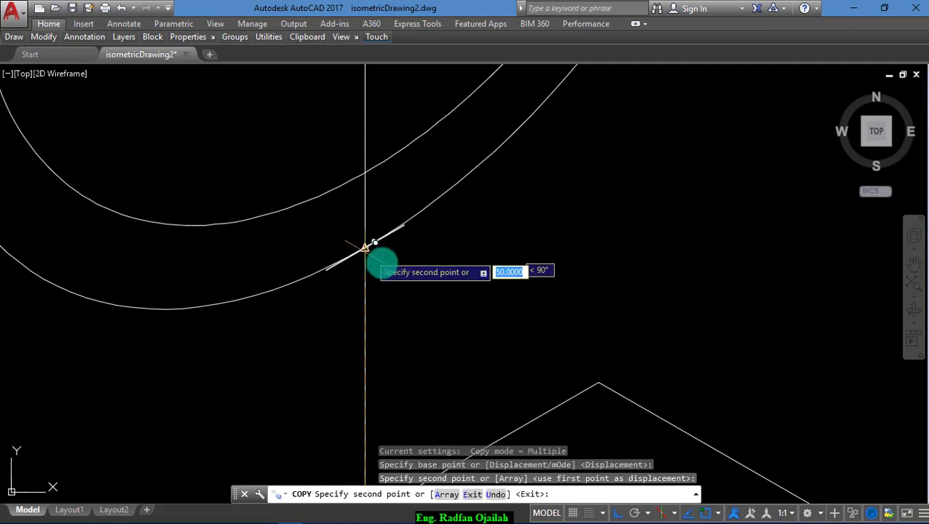
pyautogui.press('Escape')
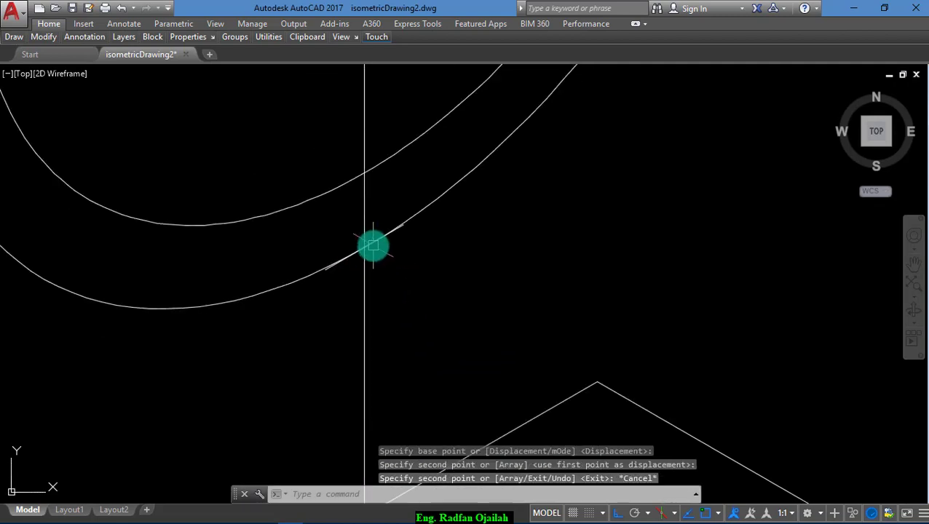
# - Join the matching ends of the upper two 6 mm lines with two vertical lines to outline the rib's sides
pyautogui.scroll(-5, 374, 246)
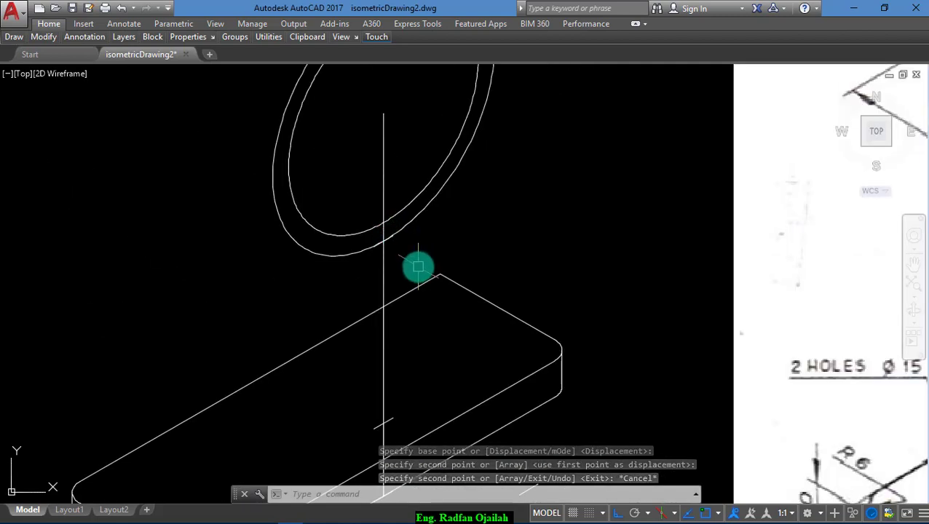
pyautogui.write('l')
pyautogui.press('Return')
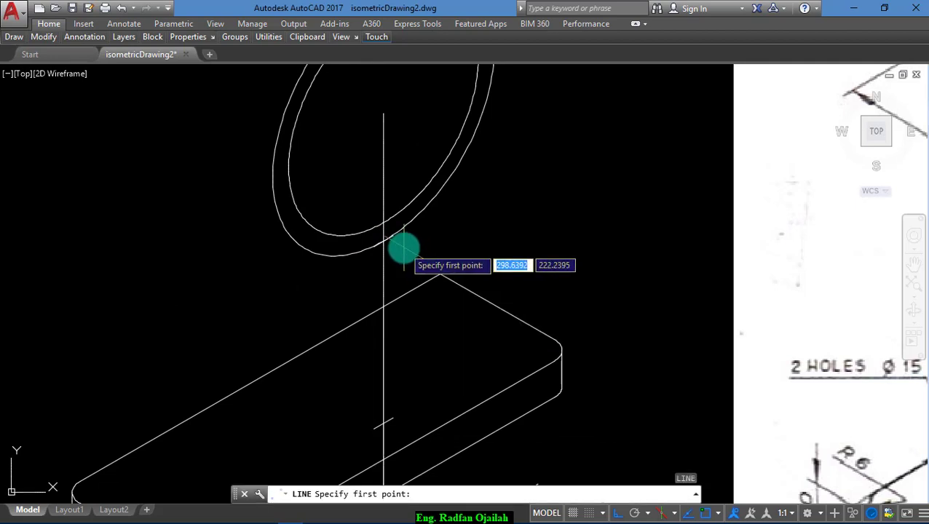
pyautogui.click(392, 235)
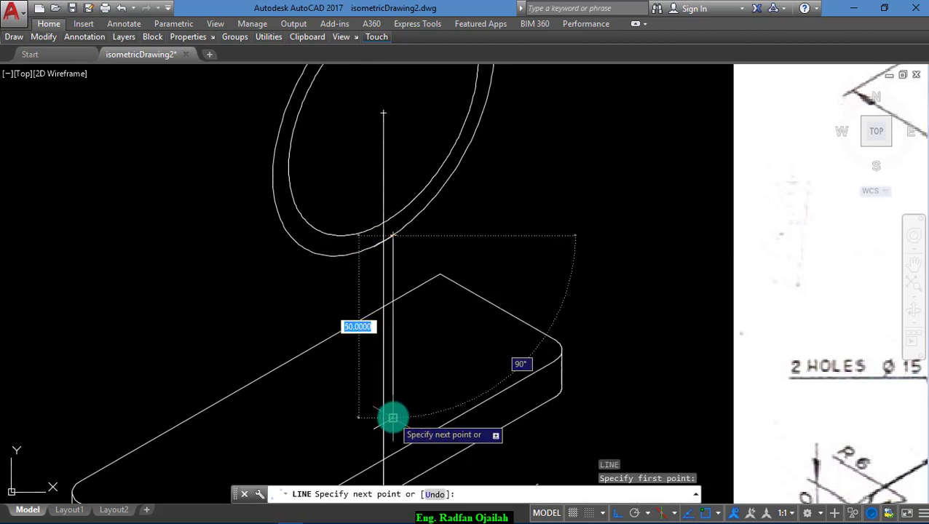
pyautogui.click(392, 419)
pyautogui.press('Return')
pyautogui.press('Return')
pyautogui.click(375, 430)
pyautogui.scroll(5, 371, 248)
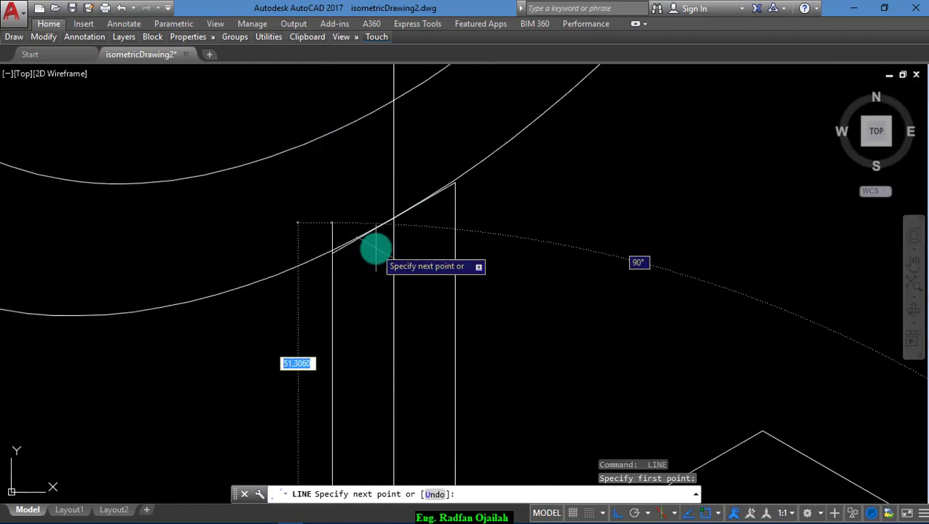
pyautogui.click(332, 253)
pyautogui.press('Return')
pyautogui.scroll(-8, 364, 284)
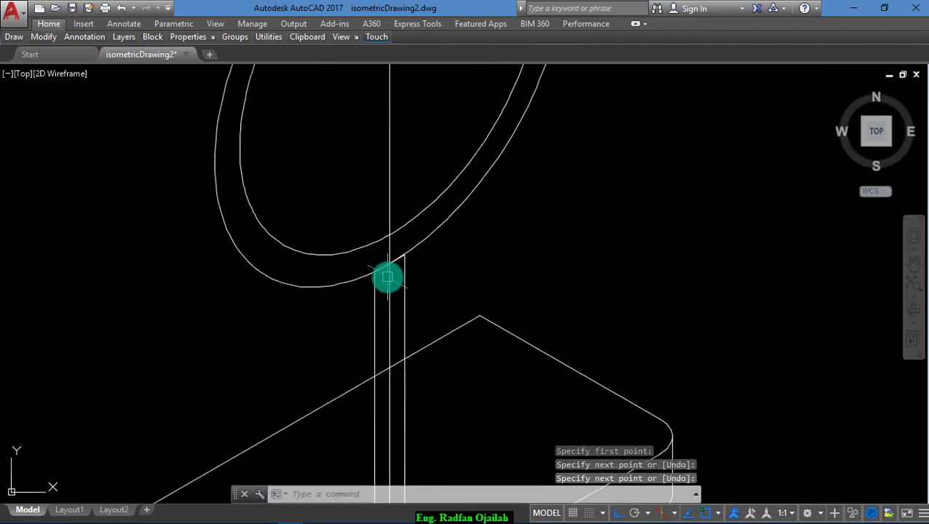
# - Erase the rib's right vertical side line below the outer isocircle
pyautogui.scroll(-2, 347, 326)
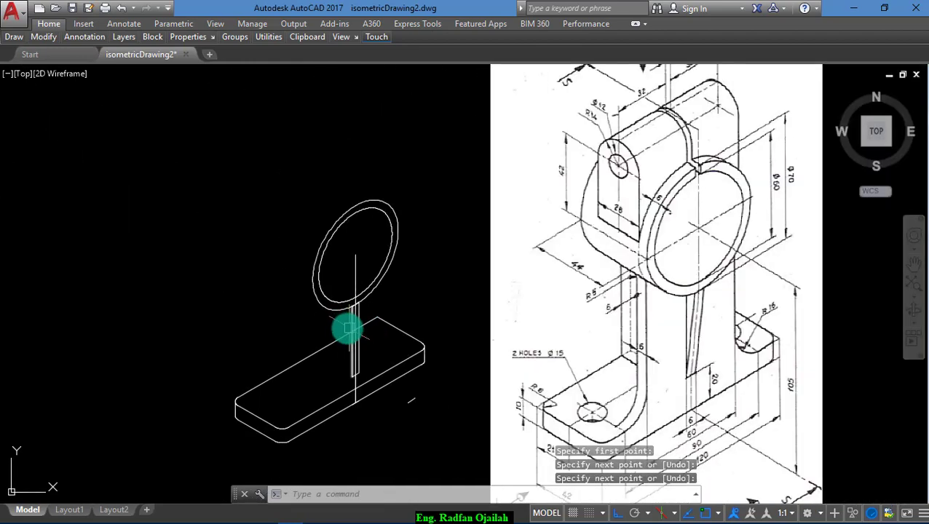
pyautogui.scroll(4, 348, 294)
pyautogui.scroll(-3, 372, 299)
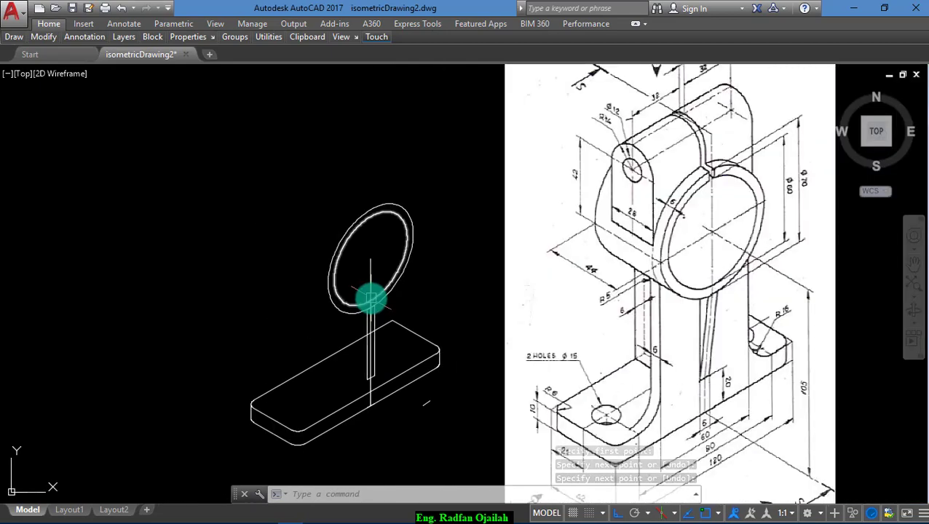
pyautogui.scroll(5, 371, 306)
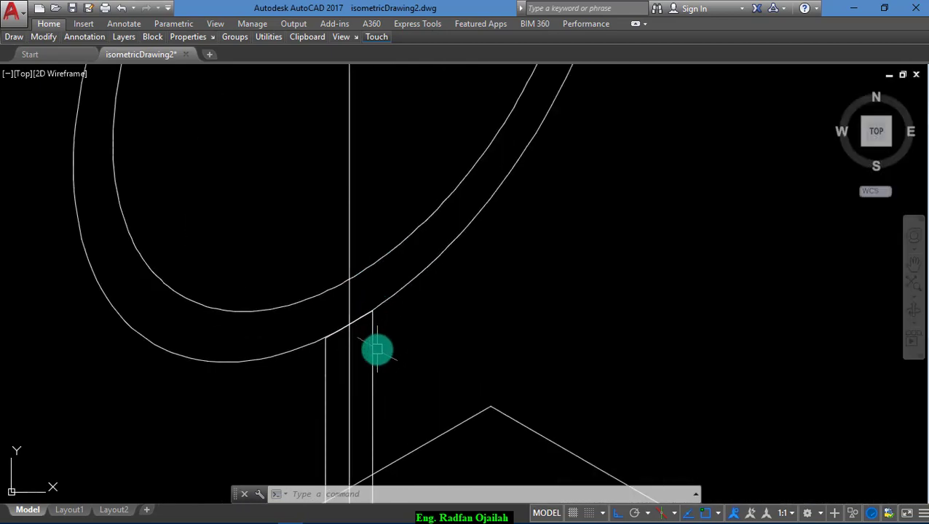
pyautogui.press('Delete')
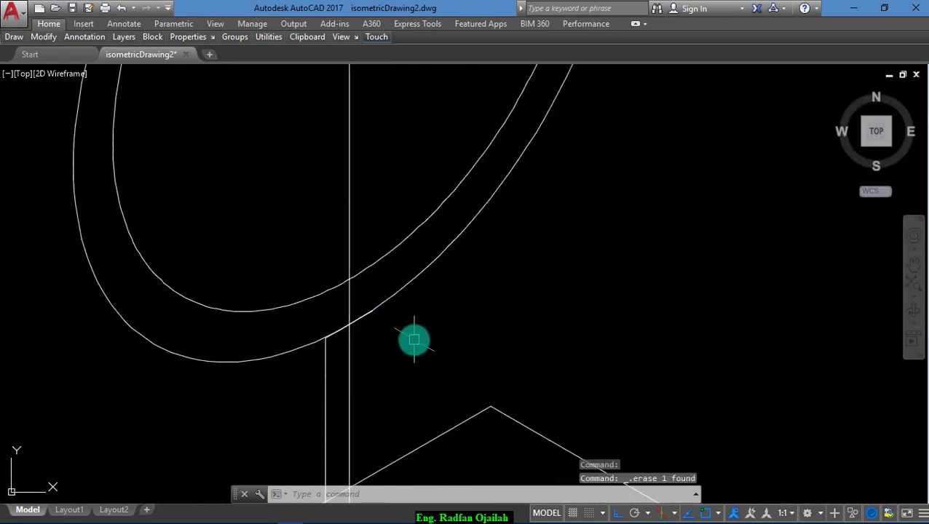
# - Draw a 6 mm line from the outer isocircle's lower left edge, running down to the right along the cylinder's axis direction
pyautogui.write('l')
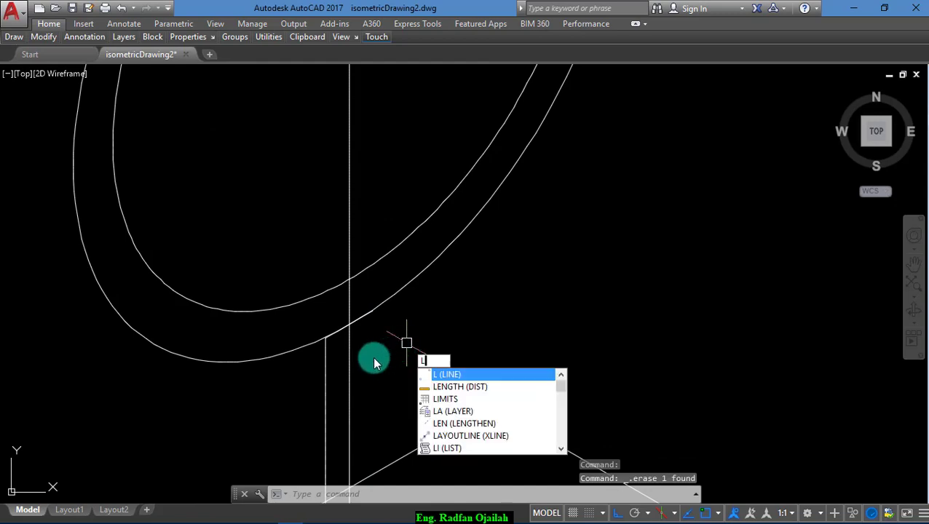
pyautogui.press('Return')
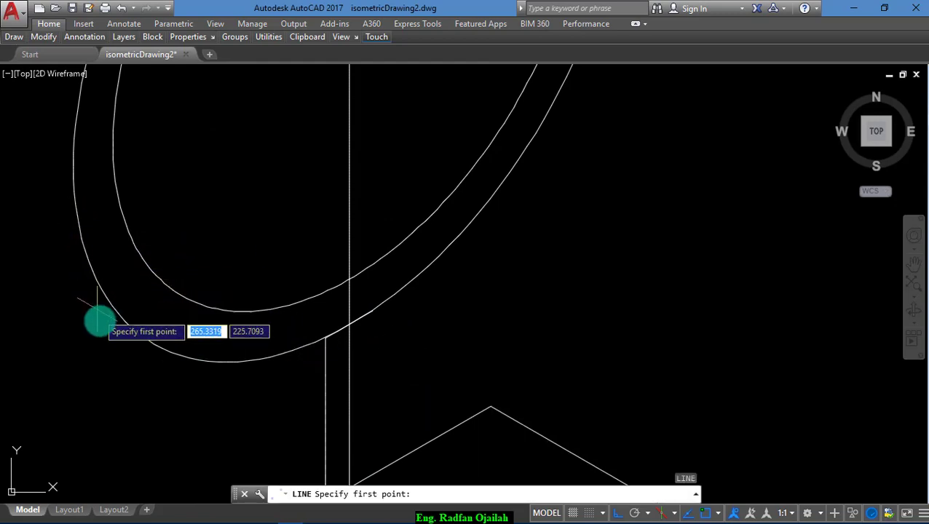
pyautogui.click(154, 345)
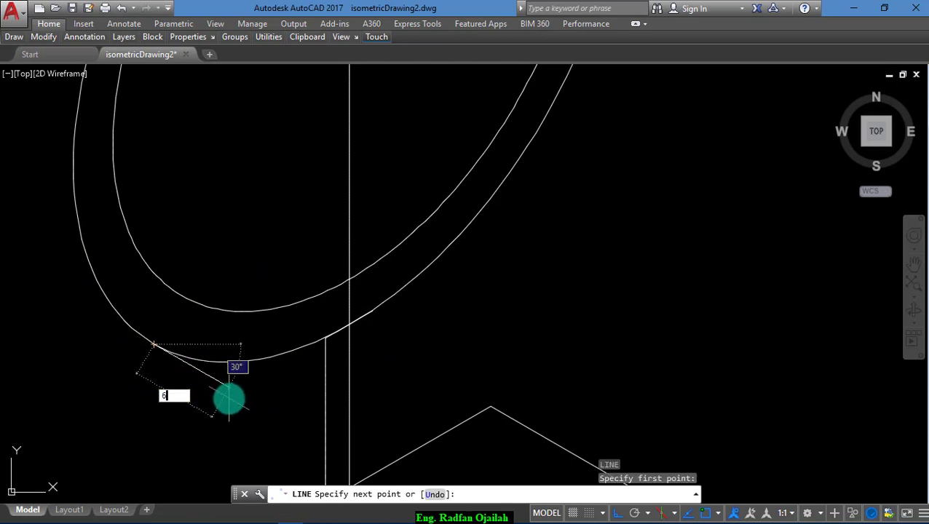
pyautogui.press('Return')
pyautogui.press('Return')
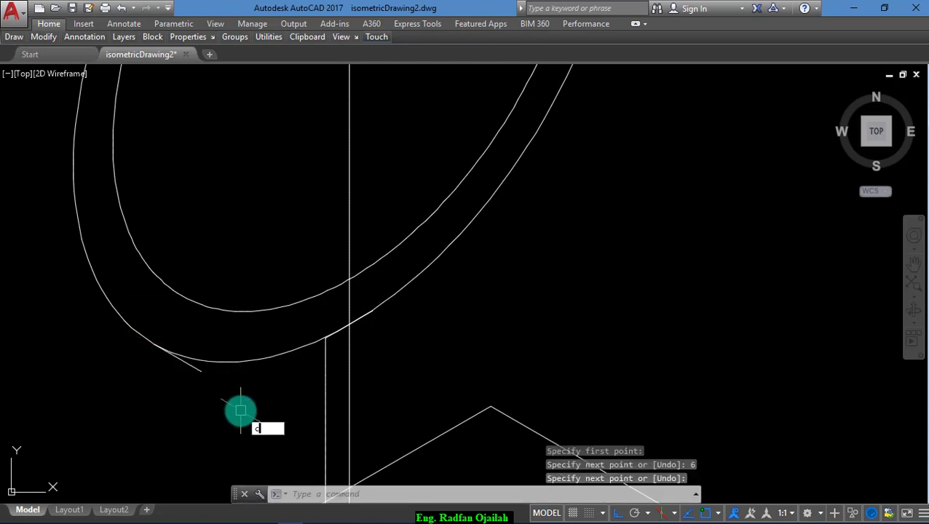
pyautogui.write('co')
pyautogui.press('Return')
pyautogui.click(241, 362)
pyautogui.press('Return')
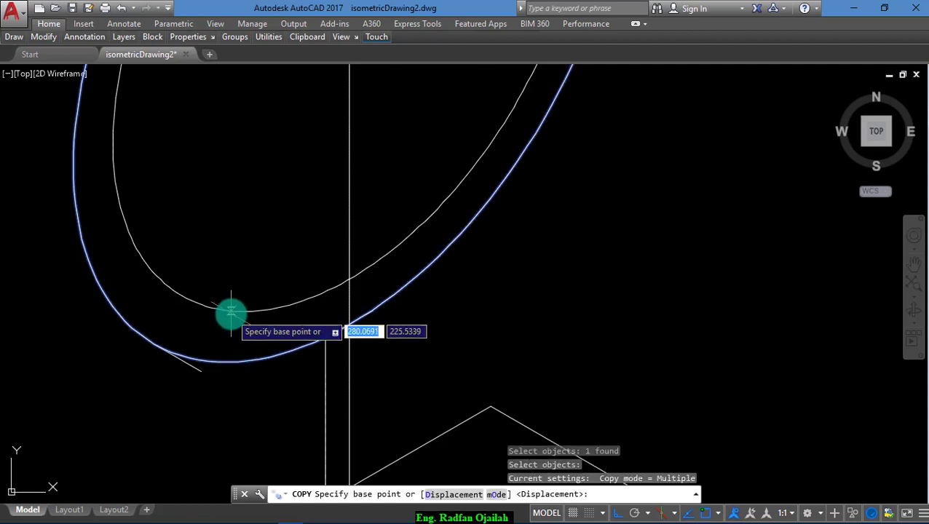
pyautogui.press('Escape')
# - Copy both isocircles 6 mm forward, from the start to the end of the short line at the outer isocircle's lower left
pyautogui.write('co')
pyautogui.press('Return')
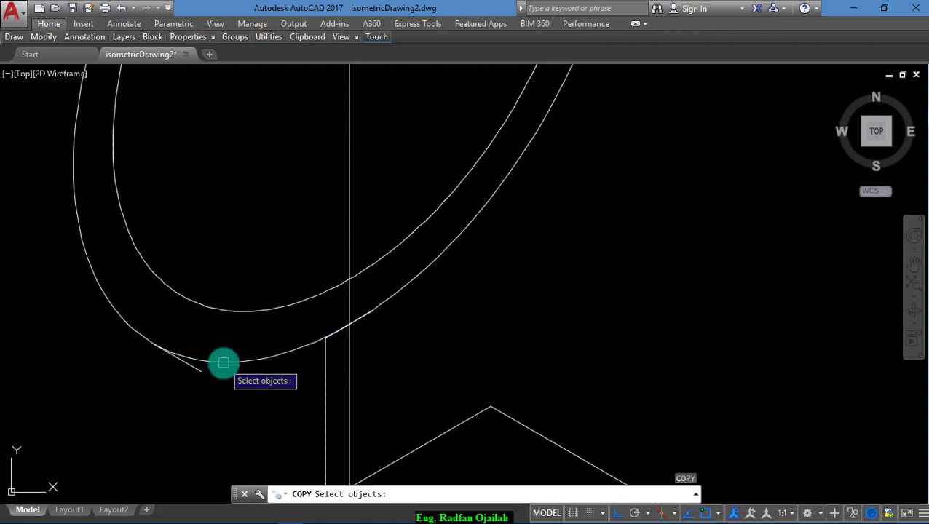
pyautogui.click(224, 362)
pyautogui.click(228, 310)
pyautogui.press('Return')
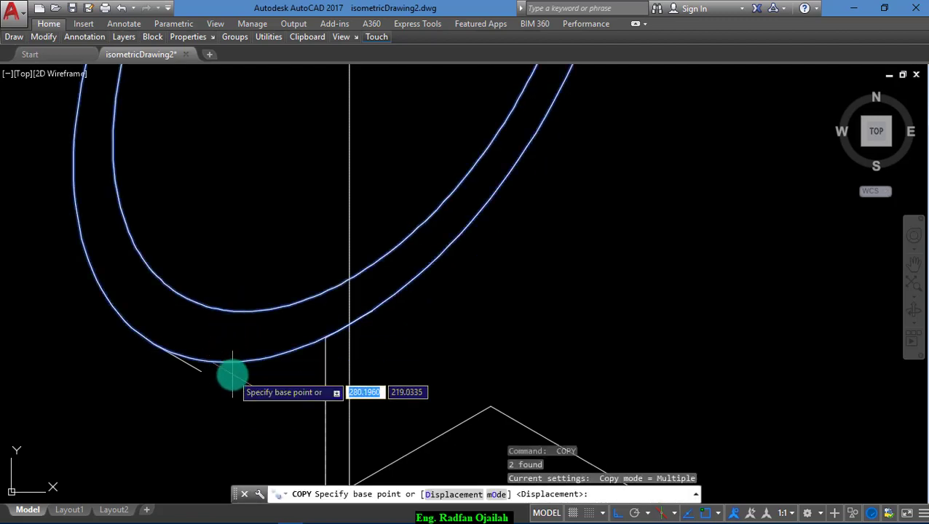
pyautogui.click(154, 345)
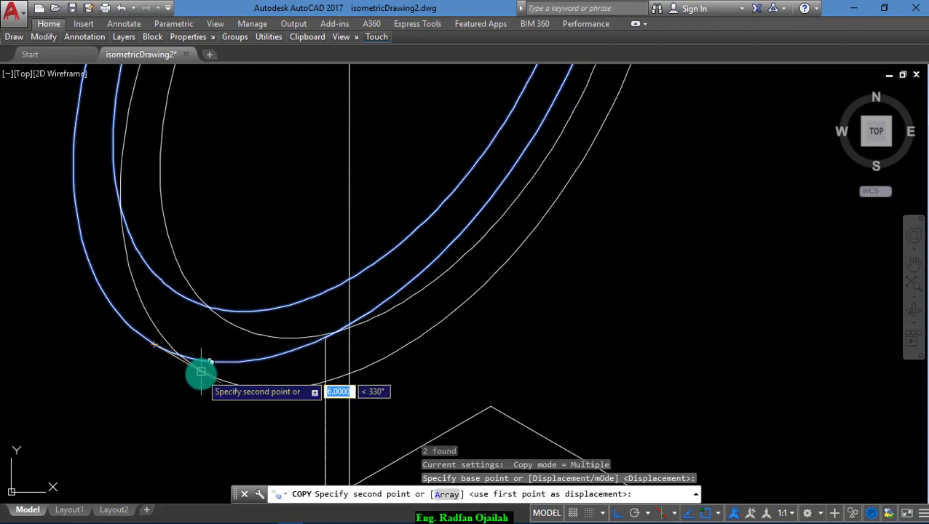
pyautogui.click(201, 376)
pyautogui.press('Escape')
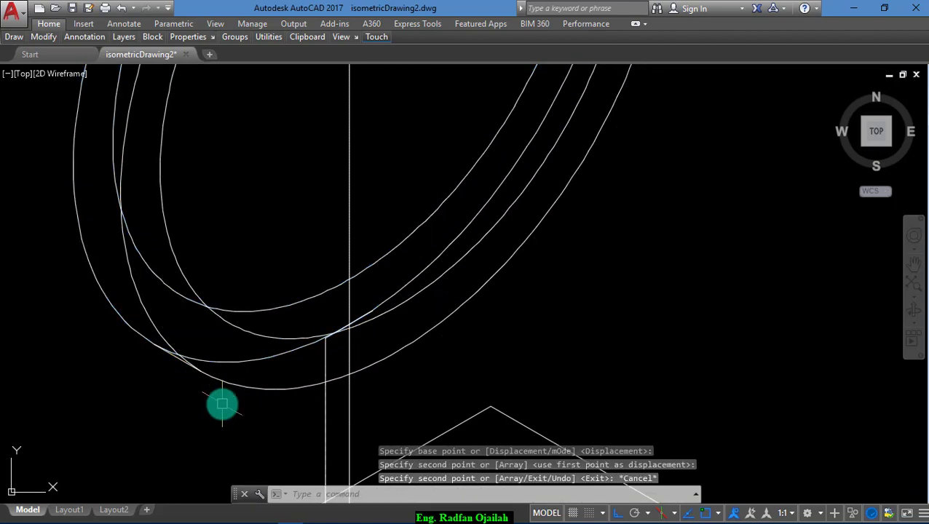
# - Erase the rear inner isocircle and trim away the rear outer isocircle's portion hidden behind the front ring
pyautogui.click(257, 315)
pyautogui.press('Delete')
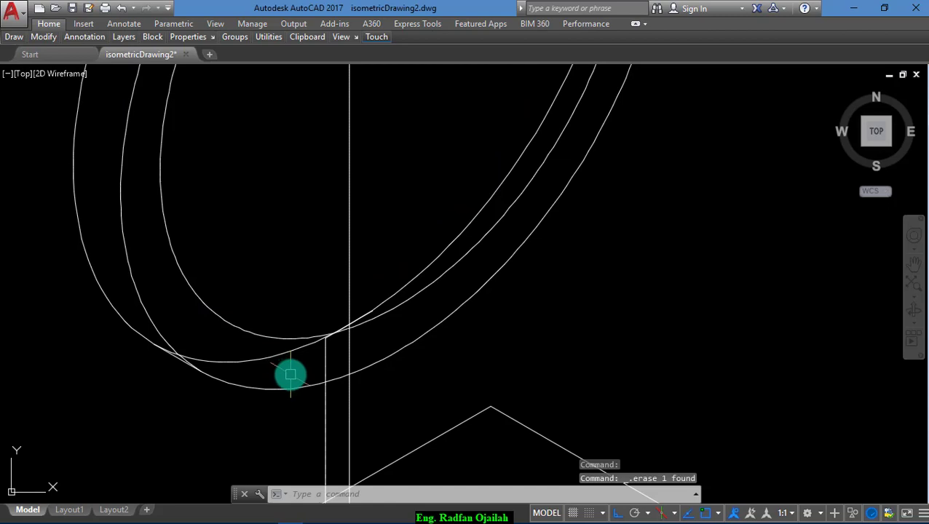
pyautogui.write('tr')
pyautogui.press('Return')
pyautogui.press('Return')
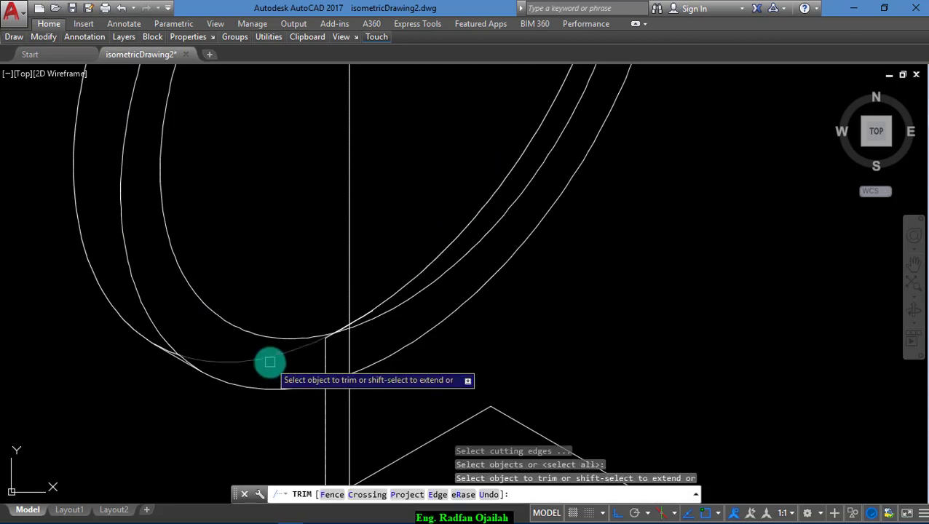
pyautogui.click(273, 362)
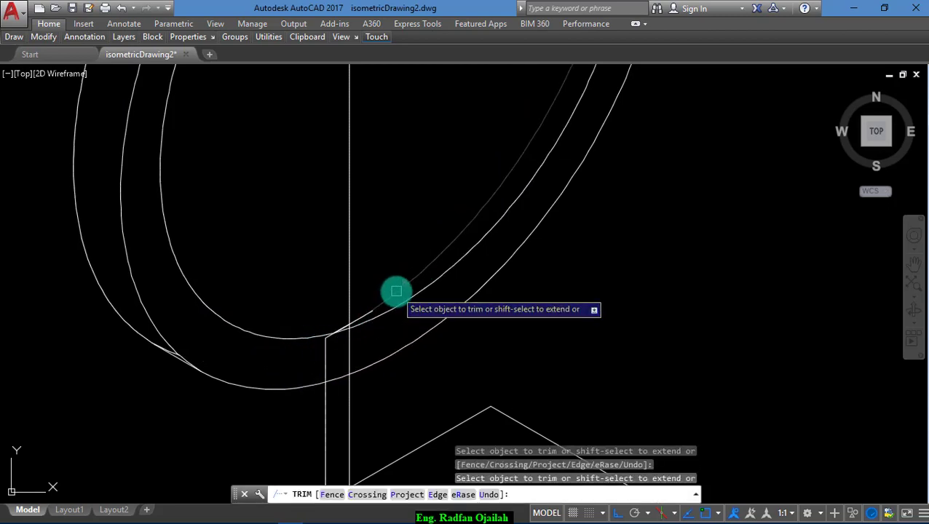
pyautogui.scroll(-5, 340, 386)
pyautogui.scroll(3, 380, 274)
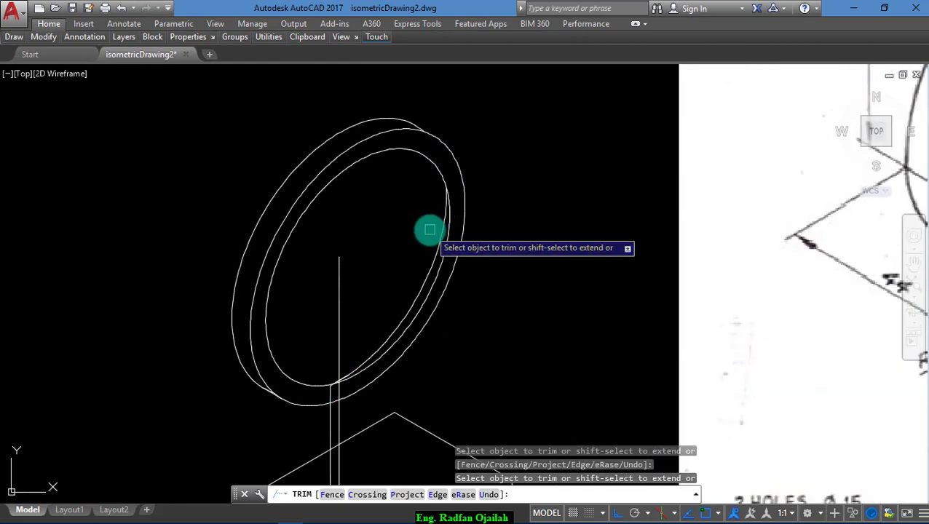
pyautogui.scroll(2, 330, 386)
pyautogui.scroll(2, 330, 386)
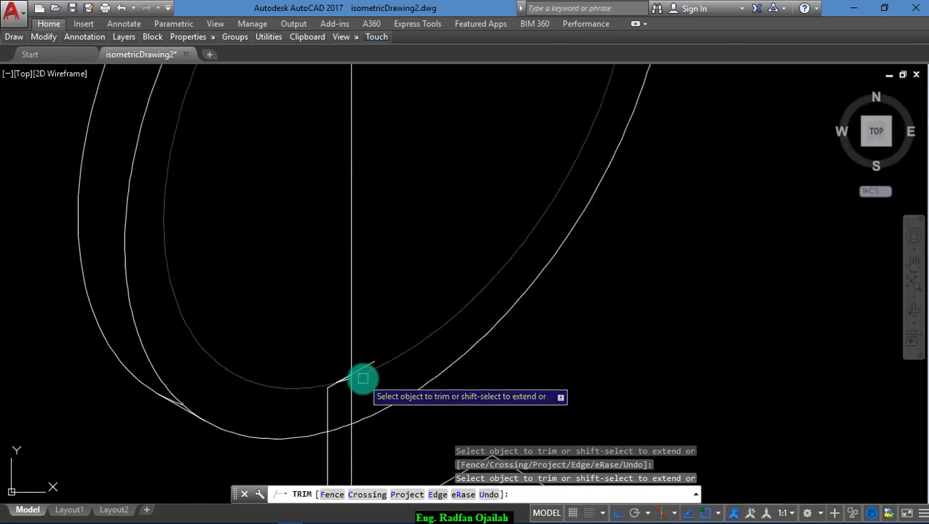
# - Erase the short 6 mm line at the rib's upper end
pyautogui.press('Escape')
pyautogui.click(368, 364)
pyautogui.press('Delete')
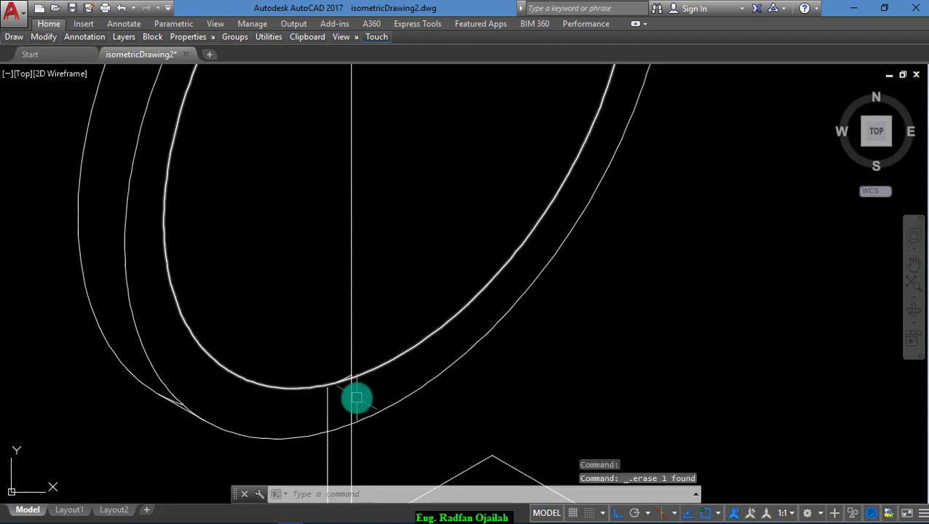
# - Erase the leftover arc fragment beside the vertical line at the lower part of the ring's inner isocircle
pyautogui.scroll(1, 324, 426)
pyautogui.press('Return')
pyautogui.press('Return')
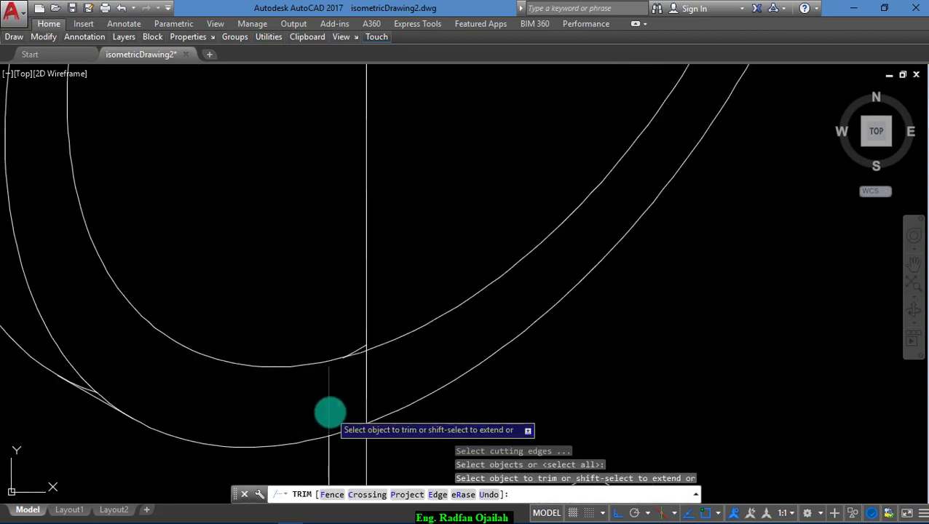
pyautogui.scroll(3, 330, 413)
pyautogui.press('Escape')
pyautogui.click(365, 316)
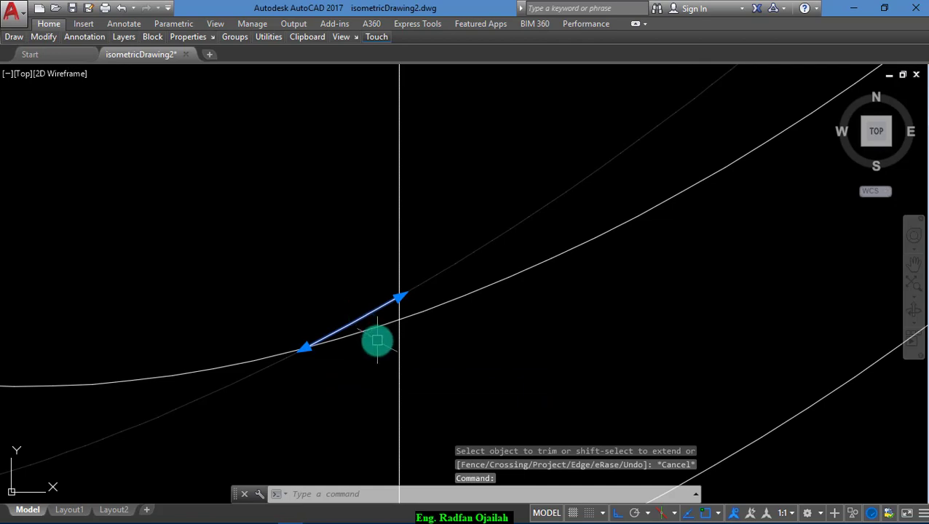
pyautogui.scroll(-5, 377, 341)
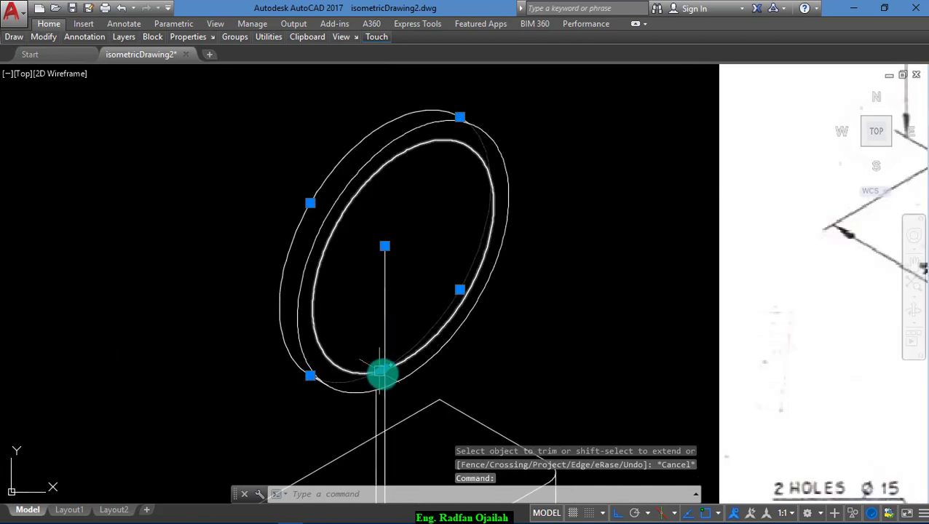
pyautogui.press('Escape')
pyautogui.scroll(4, 377, 368)
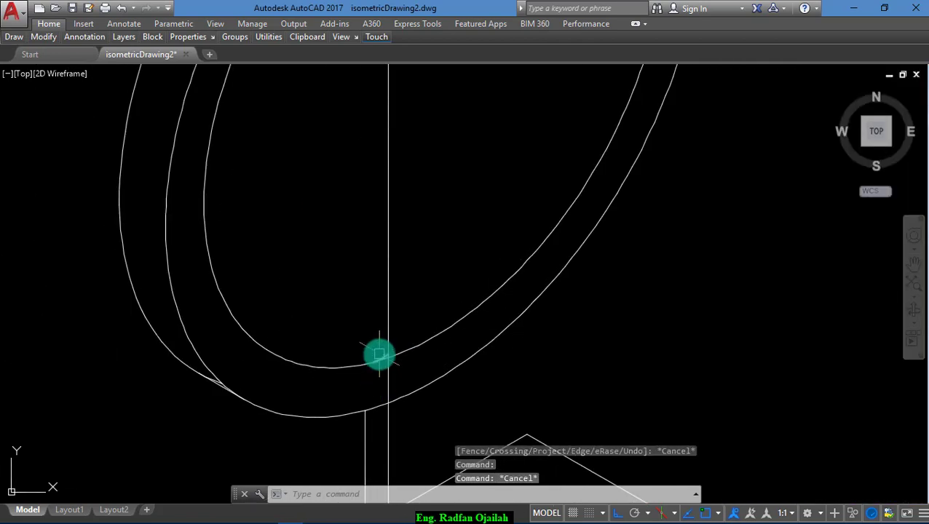
pyautogui.click(379, 355)
pyautogui.press('Delete')
pyautogui.scroll(-5, 379, 371)
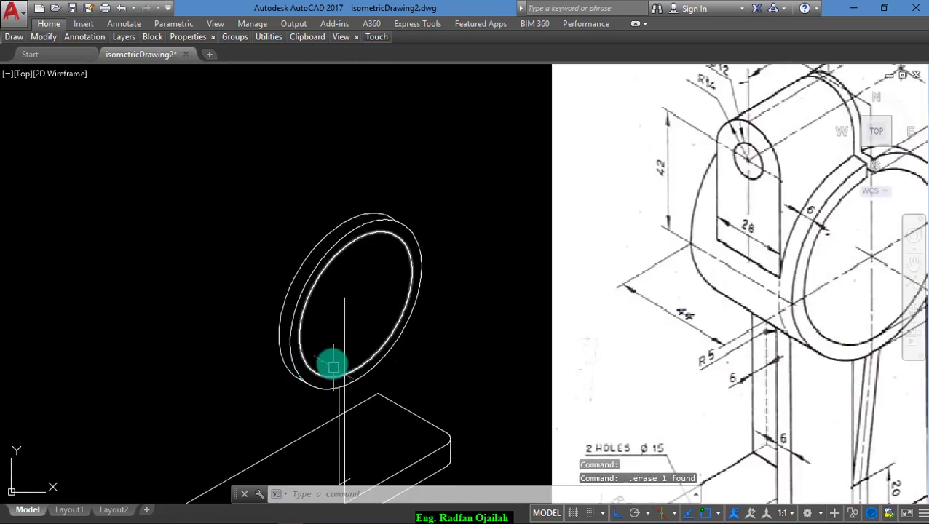
pyautogui.scroll(3, 339, 448)
pyautogui.scroll(3, 338, 448)
pyautogui.scroll(-1, 328, 436)
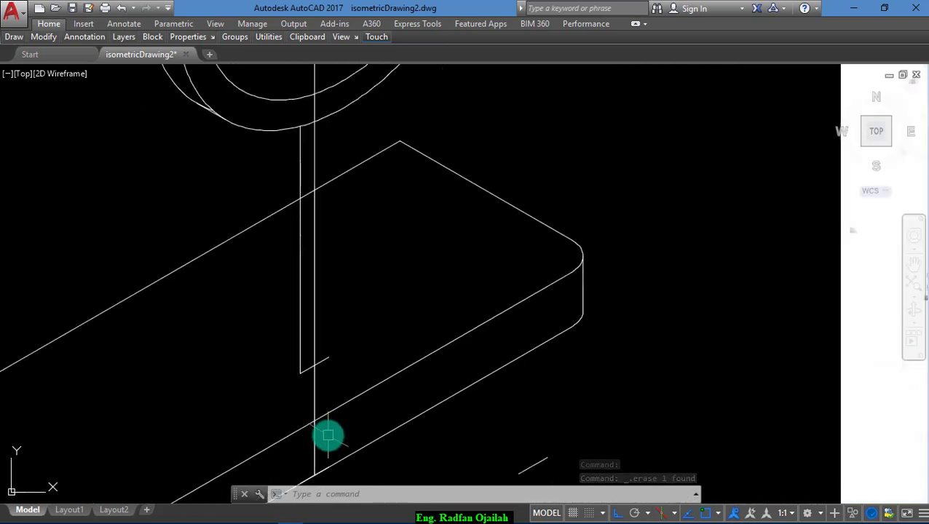
pyautogui.write('o')
pyautogui.press('Return')
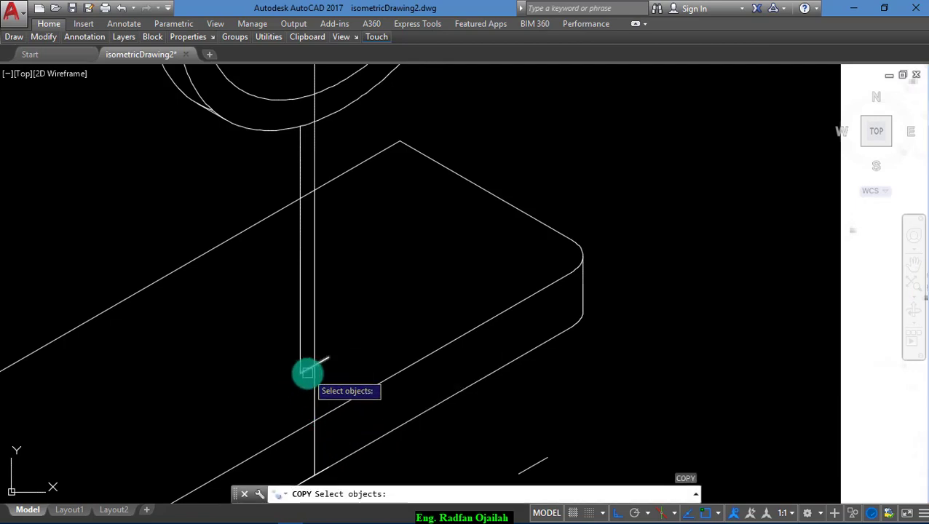
pyautogui.click(308, 373)
pyautogui.press('Return')
pyautogui.click(314, 367)
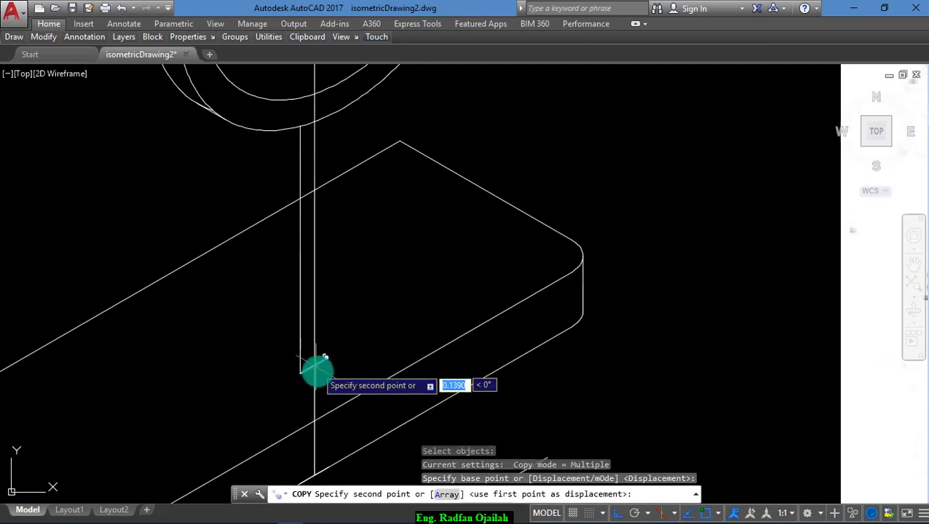
pyautogui.scroll(-3, 315, 373)
pyautogui.scroll(4, 320, 302)
pyautogui.scroll(-2, 329, 302)
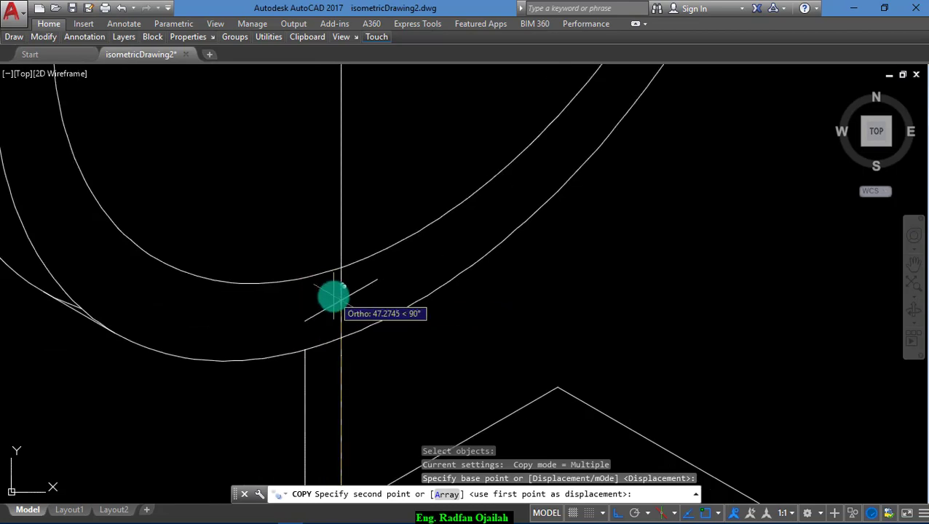
pyautogui.press('Escape')
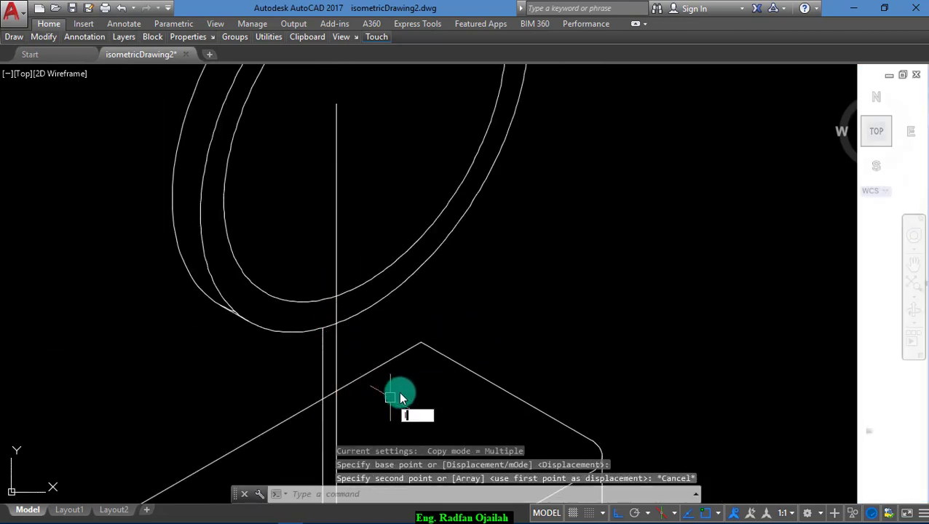
# - Draw a vertical line from the front ring's center straight down past the ring's outer edge
pyautogui.write('l')
pyautogui.press('Return')
pyautogui.scroll(-3, 380, 394)
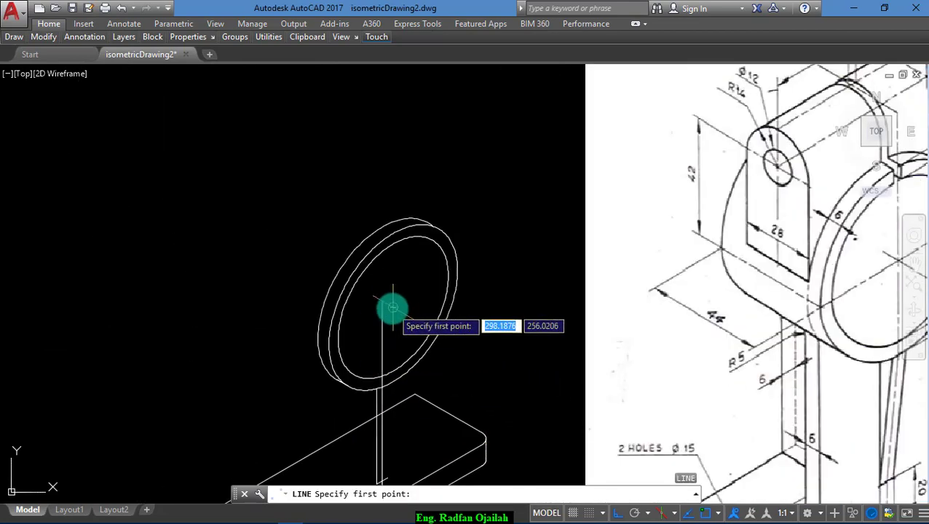
pyautogui.click(392, 308)
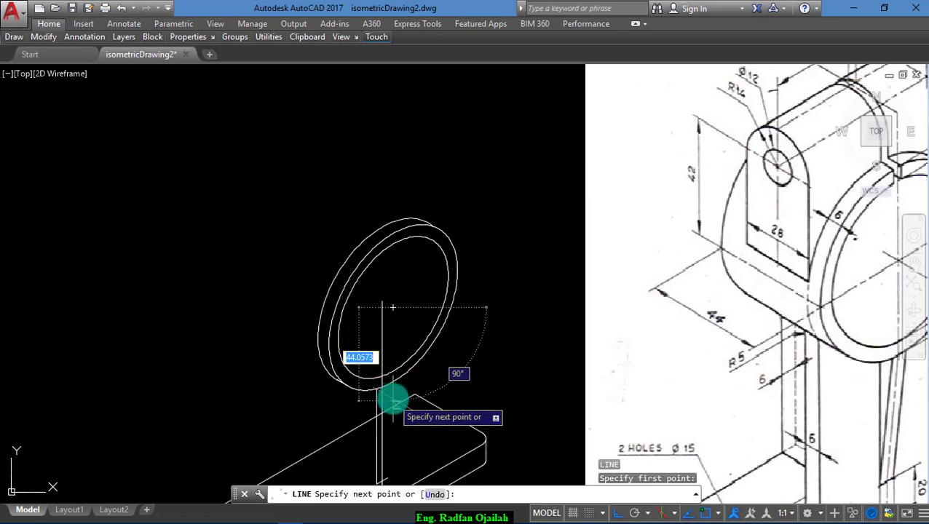
pyautogui.click(394, 436)
pyautogui.press('Escape')
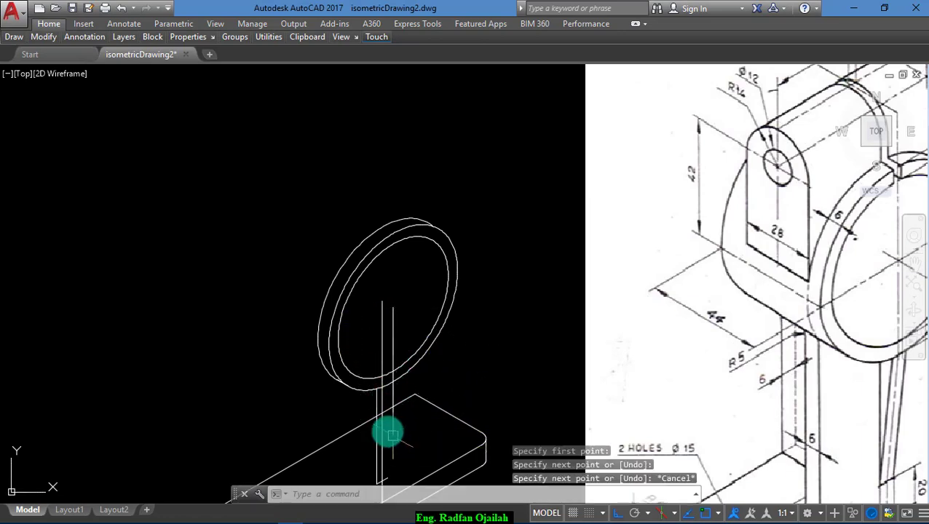
# - Trim the new vertical line below the front ring, using the front outer isocircle as the cutting edge
pyautogui.scroll(5, 394, 408)
pyautogui.write('r')
pyautogui.press('Return')
pyautogui.click(450, 288)
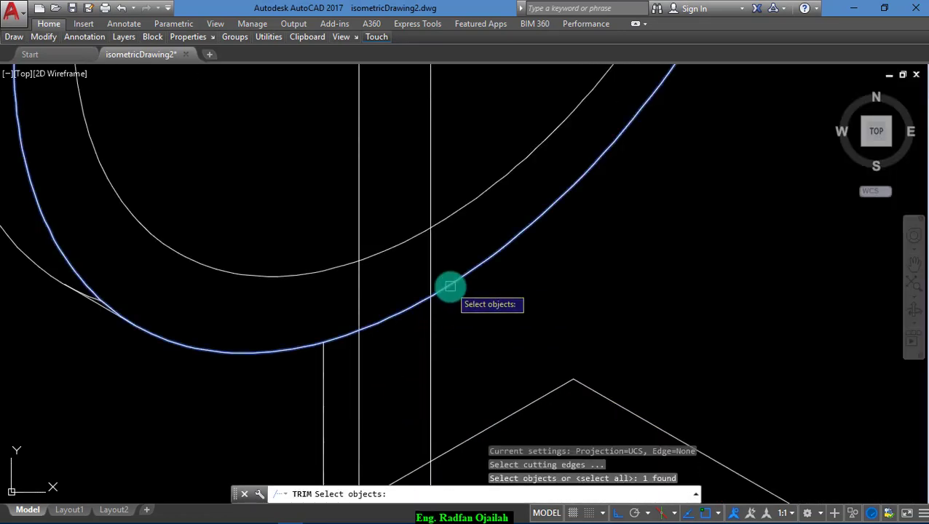
pyautogui.press('Return')
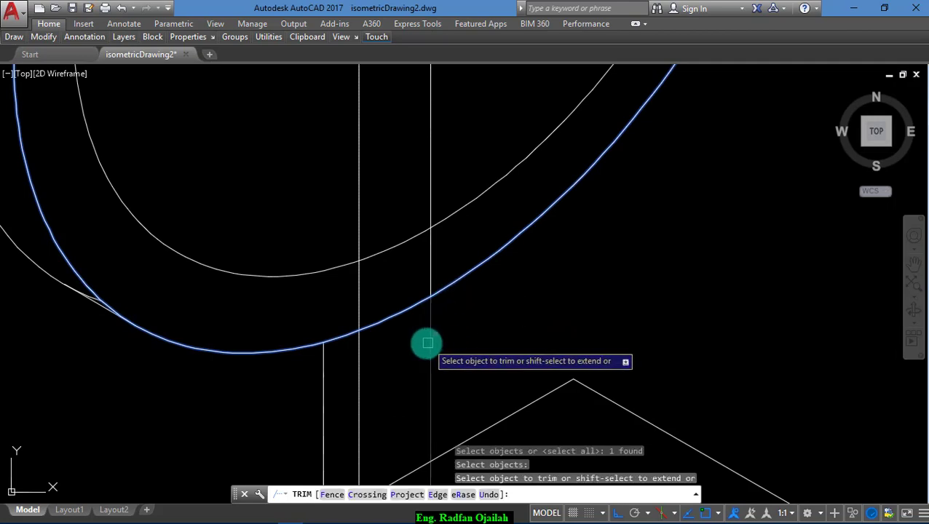
pyautogui.press('Escape')
pyautogui.scroll(-6, 437, 321)
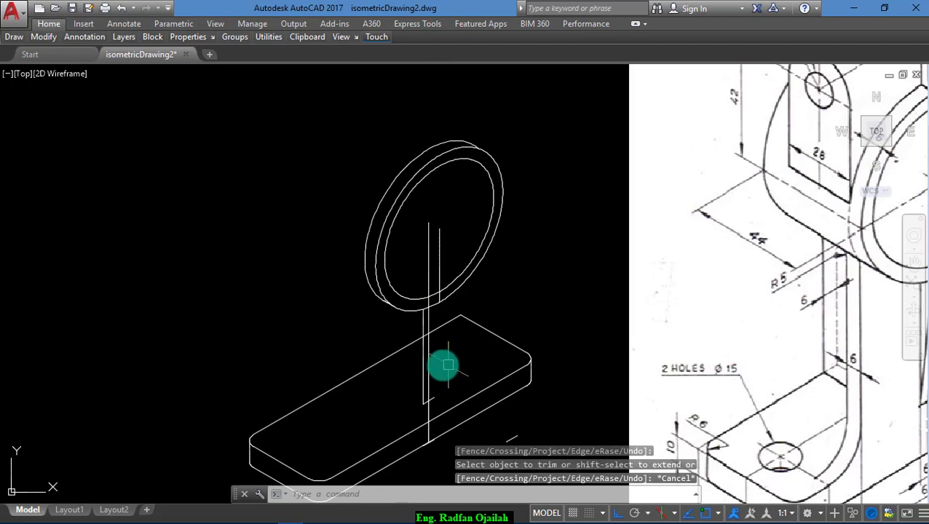
# - Copy the loose short line by its midpoint to where the front vertical line meets the outer isocircle
pyautogui.scroll(-2, 422, 361)
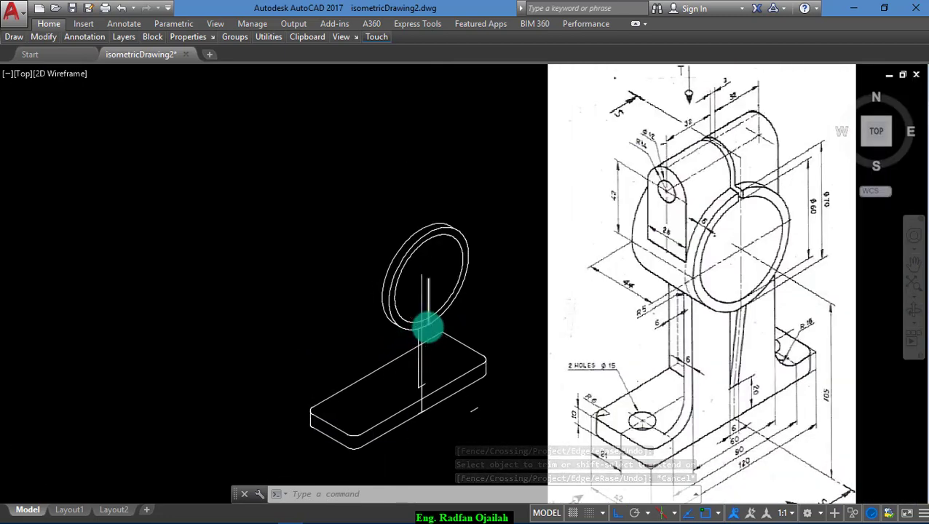
pyautogui.scroll(3, 503, 426)
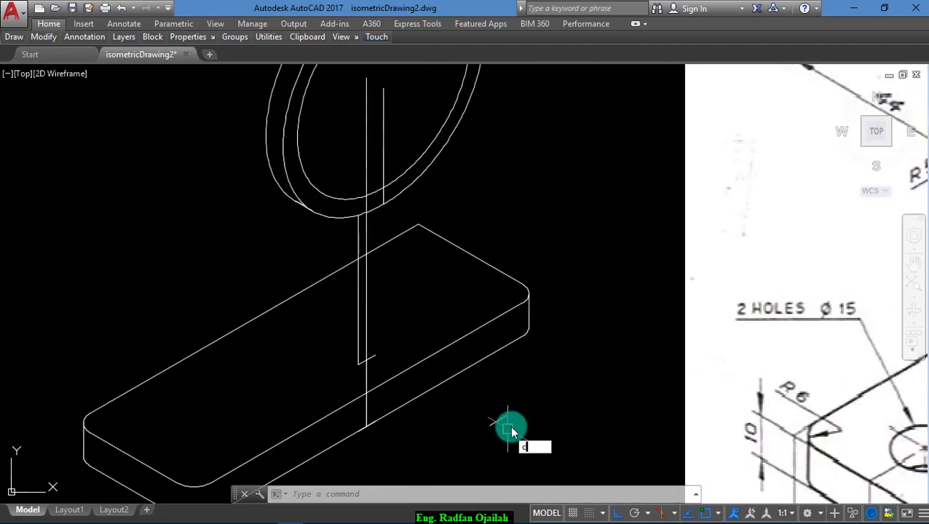
pyautogui.write('o')
pyautogui.press('Return')
pyautogui.click(499, 425)
pyautogui.press('Return')
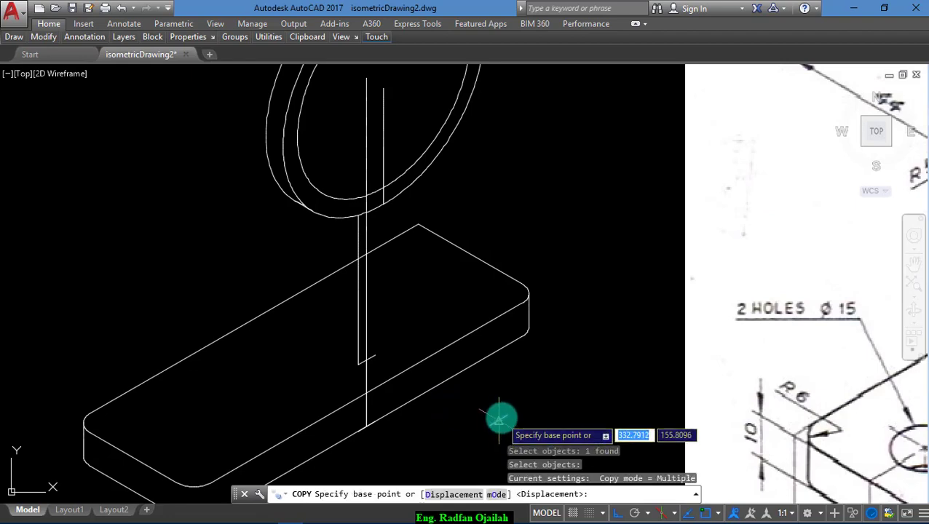
pyautogui.click(499, 421)
pyautogui.scroll(-2, 489, 440)
pyautogui.scroll(6, 440, 369)
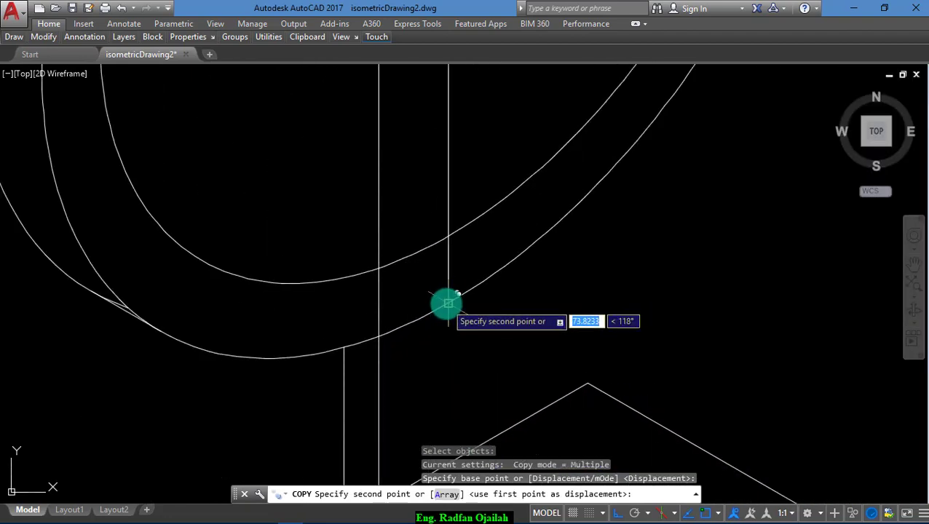
pyautogui.click(447, 303)
pyautogui.press('Escape')
pyautogui.scroll(-3, 408, 284)
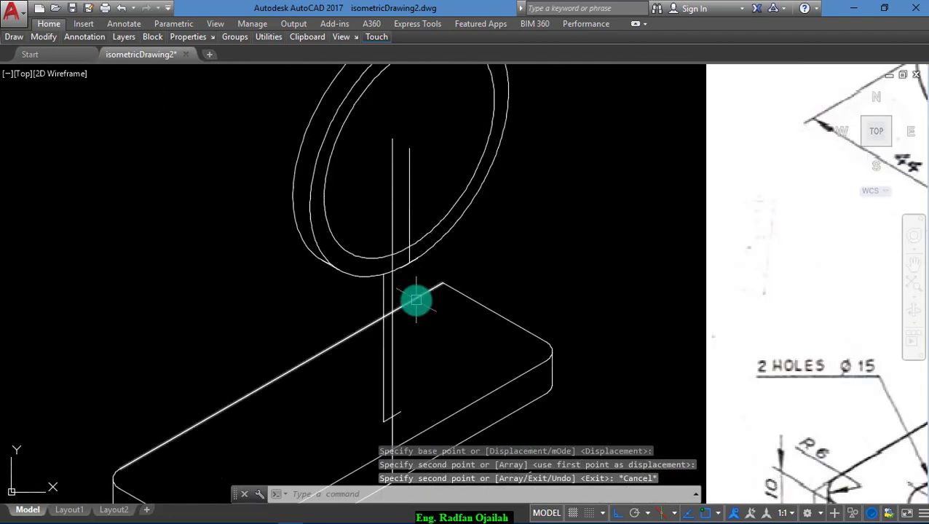
# - Draw the rib's right slanted edge from the copied line's right end down to the rib bottom line's right end
pyautogui.press('Return')
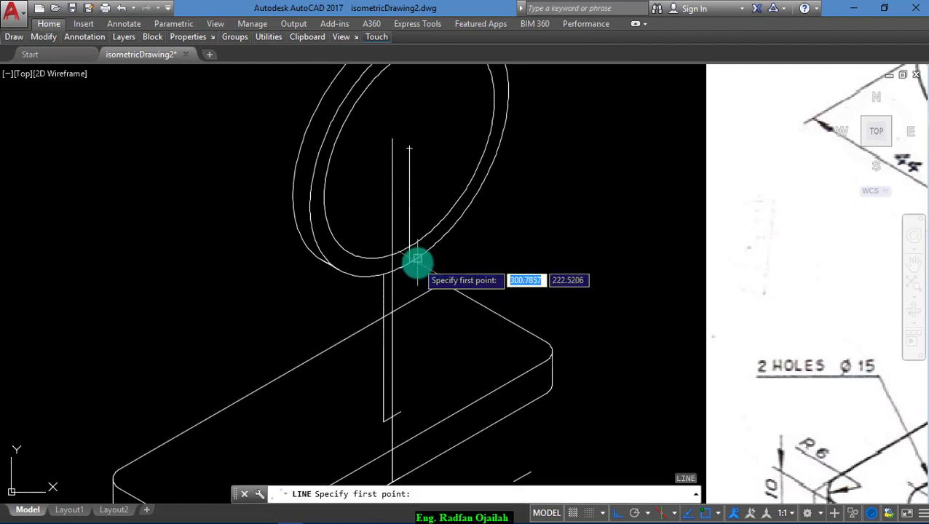
pyautogui.scroll(3, 417, 259)
pyautogui.click(410, 245)
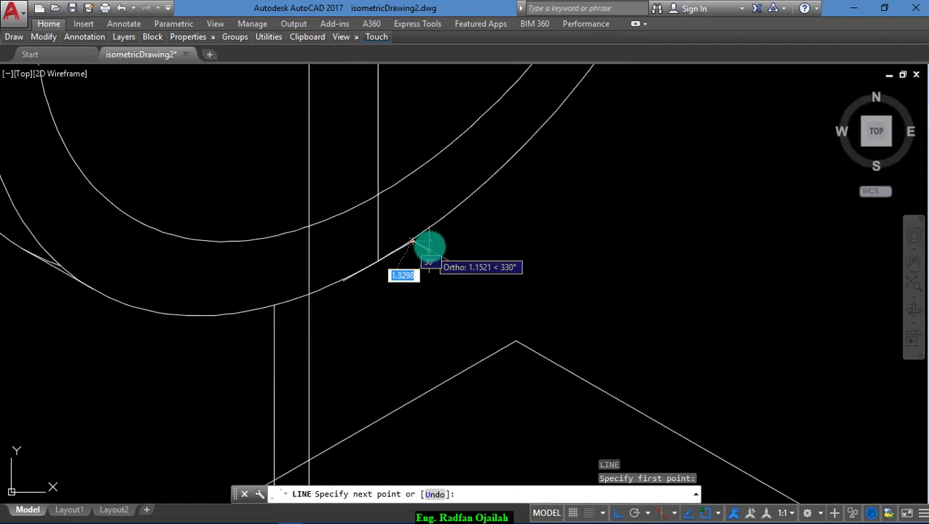
pyautogui.scroll(-3, 428, 352)
pyautogui.scroll(5, 416, 362)
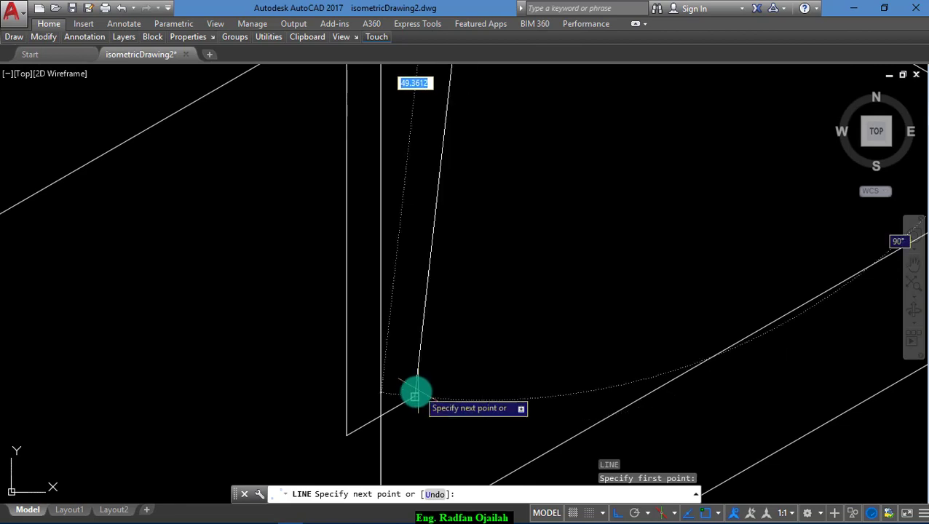
pyautogui.click(415, 393)
pyautogui.press('Return')
pyautogui.press('Return')
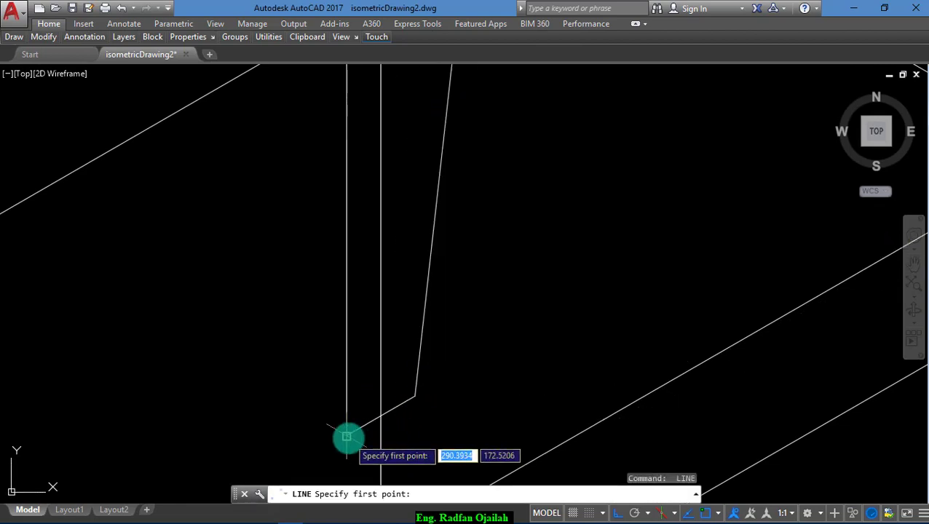
# - Draw the rib's left slanted edge from the bottom line's left end up to the copied line's left end
pyautogui.click(346, 436)
pyautogui.scroll(-3, 349, 441)
pyautogui.scroll(3, 386, 216)
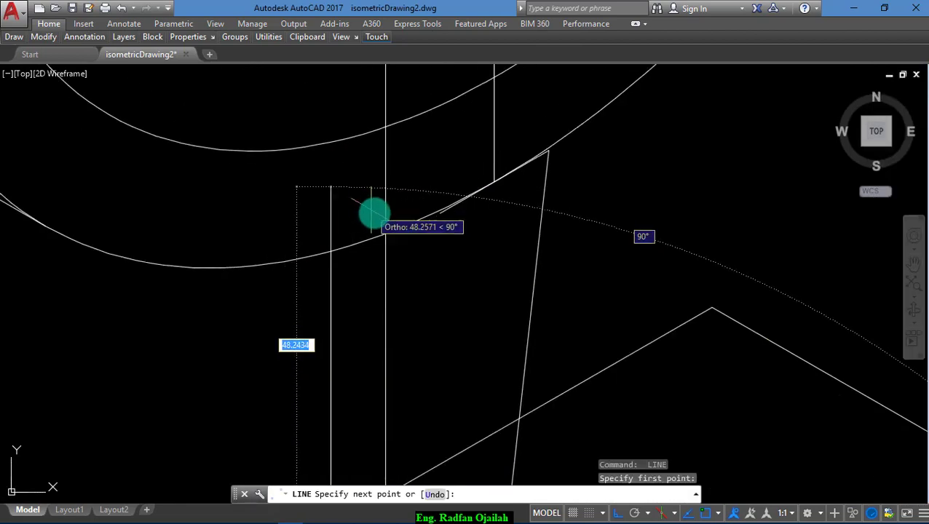
pyautogui.scroll(-6, 441, 213)
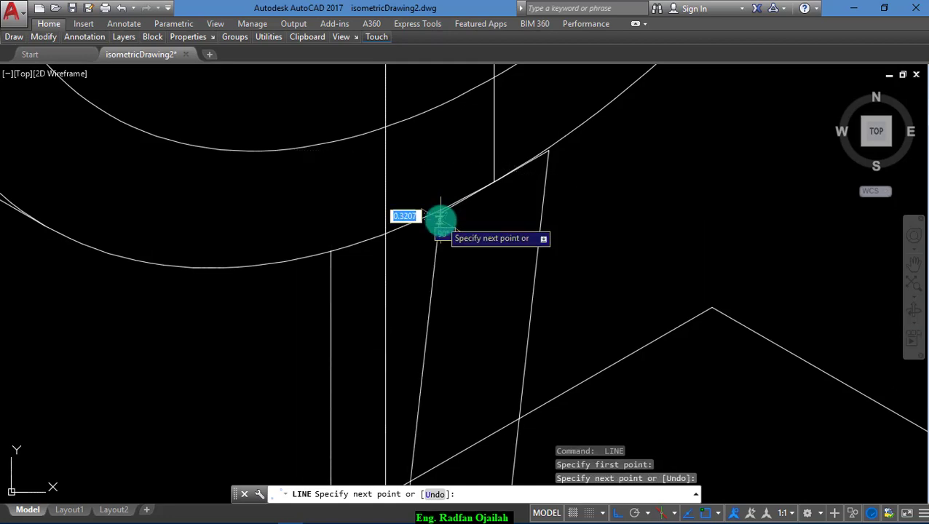
pyautogui.press('Escape')
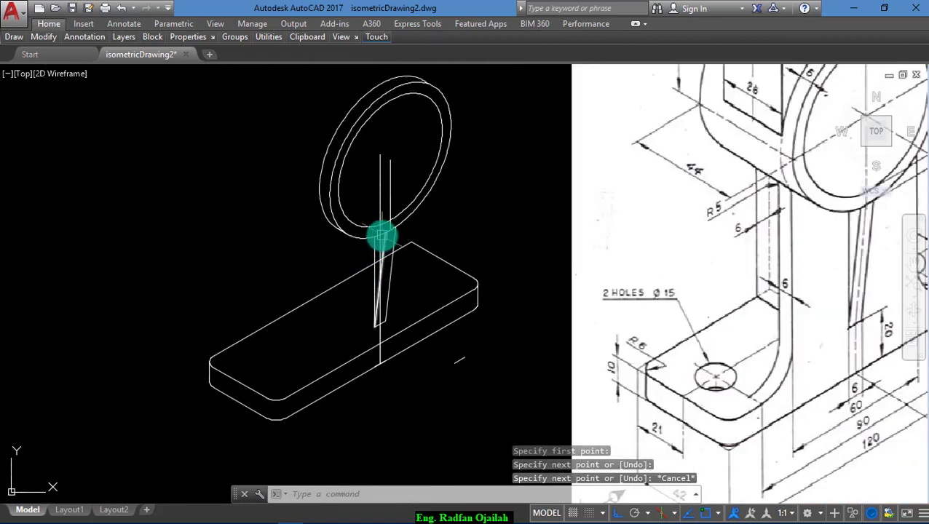
# - Erase both parts of the rear vertical construction line running from the cylinder's center through the rib down to the base
pyautogui.scroll(3, 382, 235)
pyautogui.press('Escape')
pyautogui.click(373, 251)
pyautogui.press('Delete')
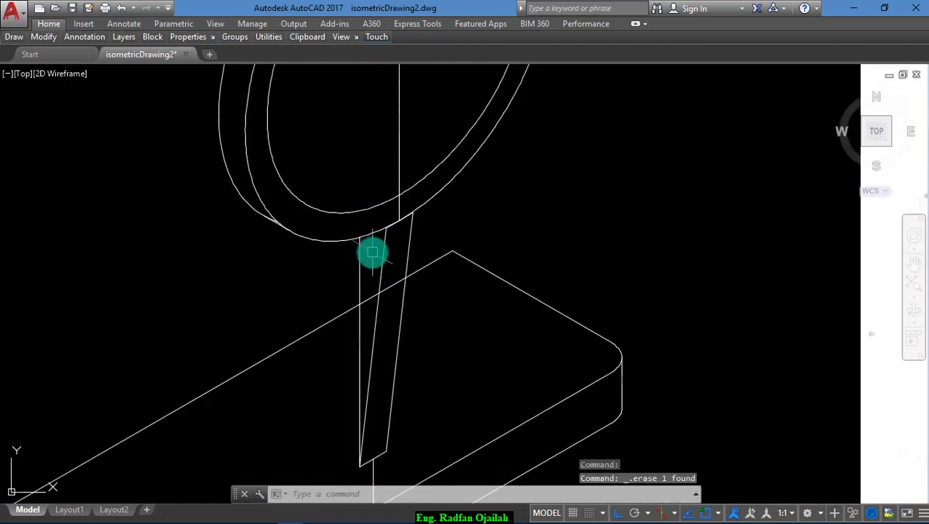
pyautogui.scroll(-4, 378, 292)
pyautogui.scroll(4, 377, 353)
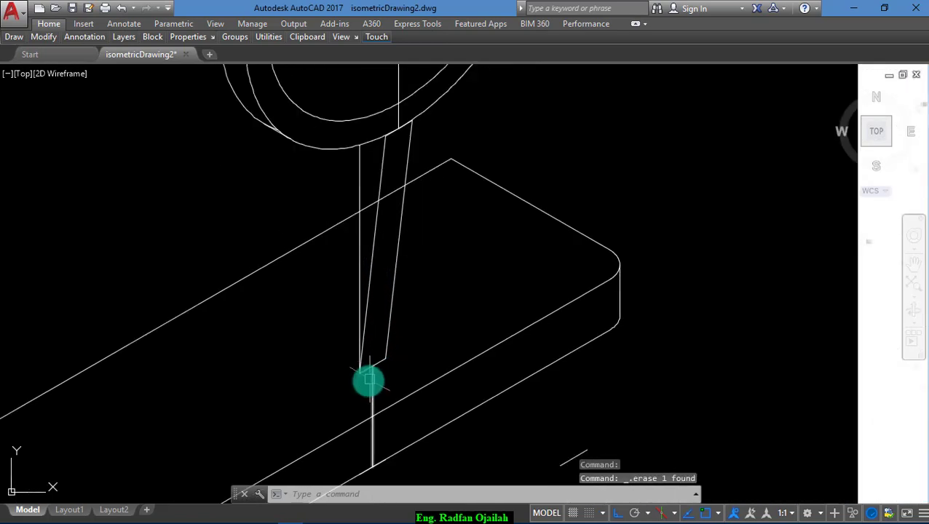
pyautogui.click(370, 382)
pyautogui.press('Delete')
pyautogui.scroll(-4, 342, 421)
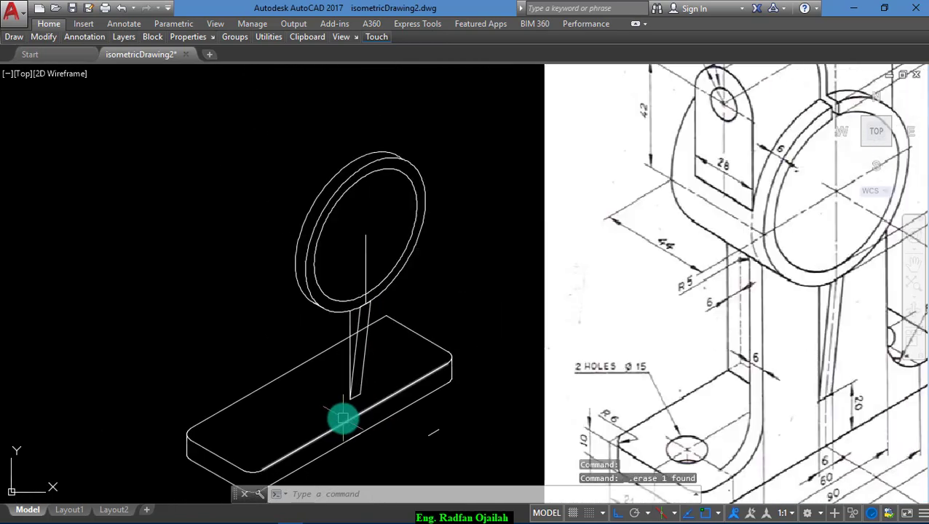
# - Trim away the base plate's rear top edge where it passes behind the rib
pyautogui.scroll(4, 352, 343)
pyautogui.press('Return')
pyautogui.press('Return')
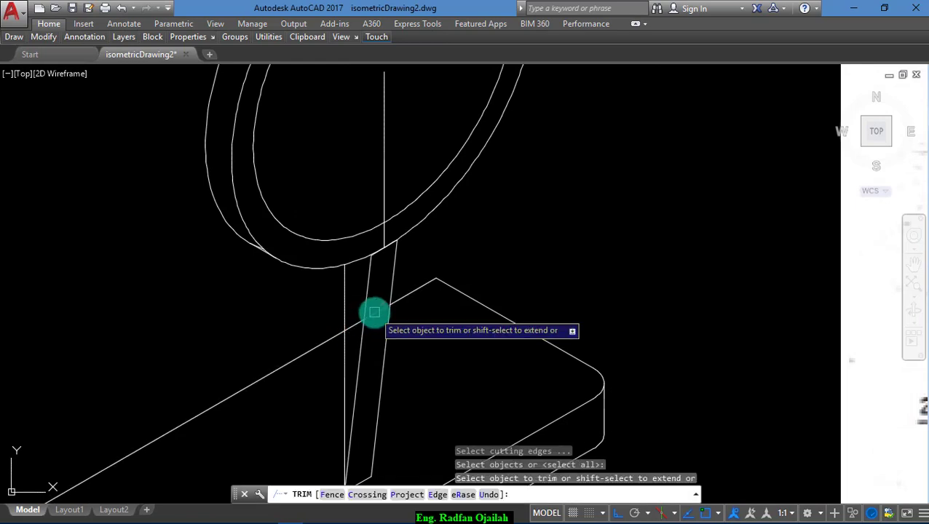
pyautogui.click(356, 323)
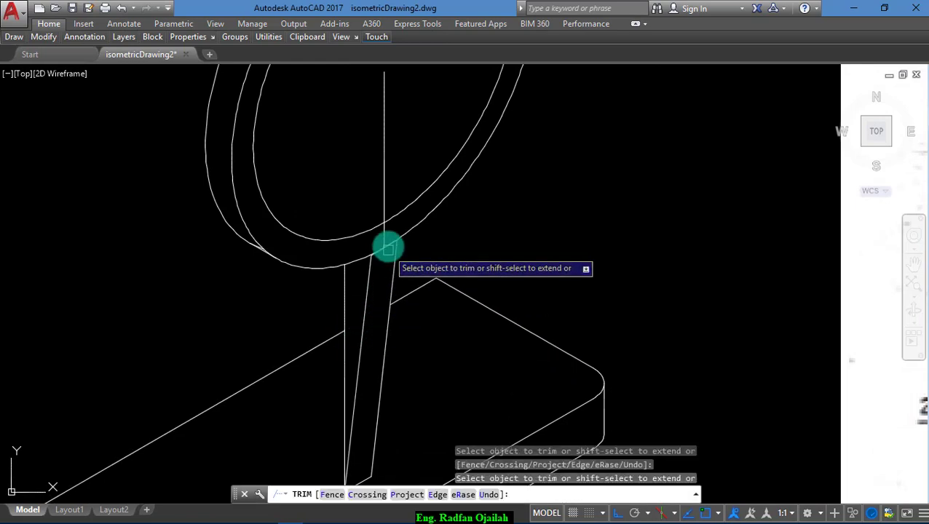
pyautogui.scroll(3, 398, 244)
pyautogui.press('Escape')
pyautogui.press('Escape')
pyautogui.scroll(5, 401, 244)
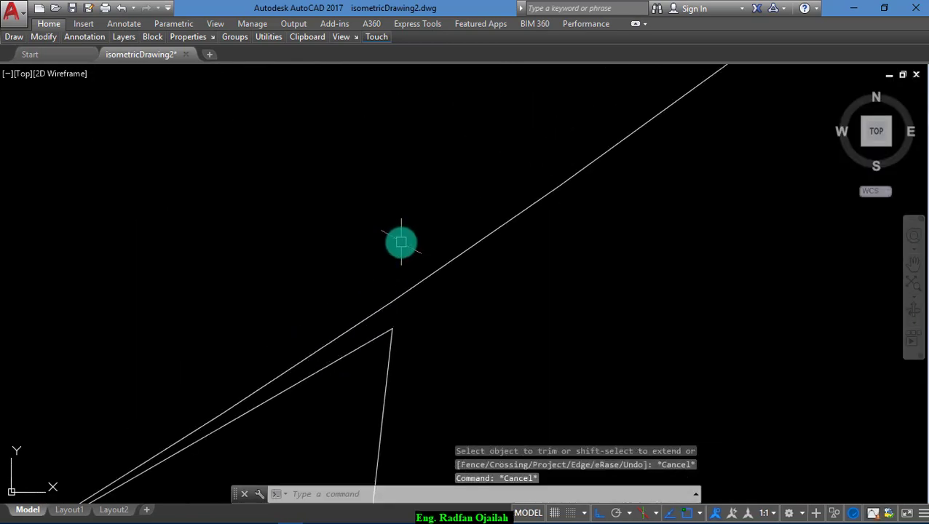
pyautogui.scroll(1, 395, 278)
pyautogui.scroll(-2, 392, 285)
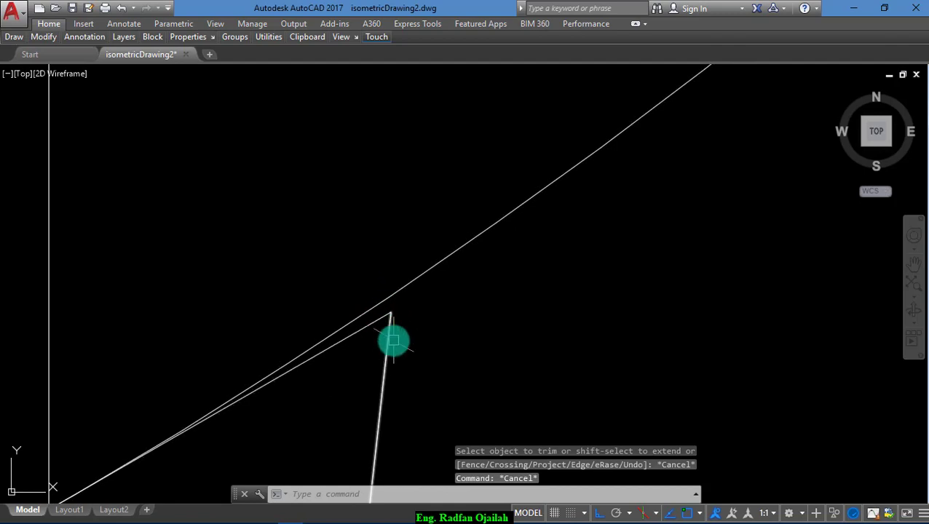
# - Lengthen the rib's right slanted edge upward past the front ring's outer curve
pyautogui.click(390, 342)
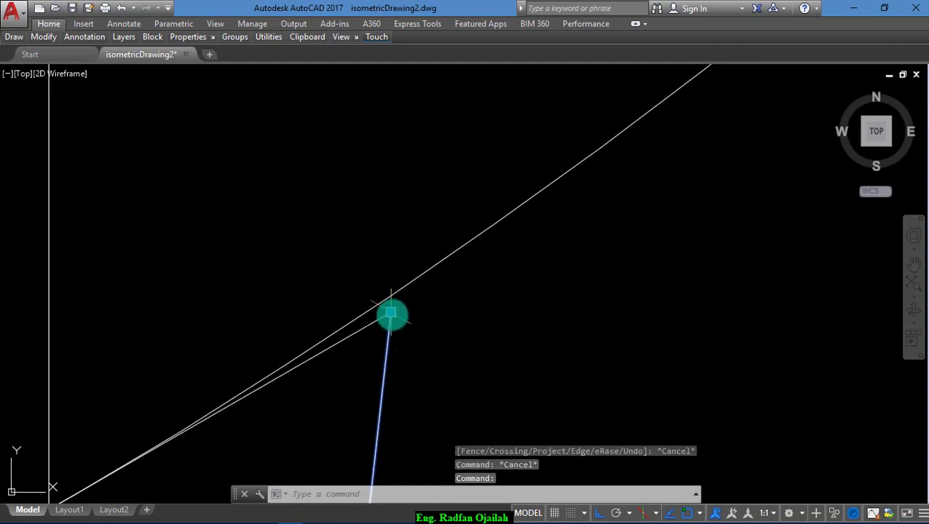
pyautogui.moveTo(391, 313)
pyautogui.click(436, 340)
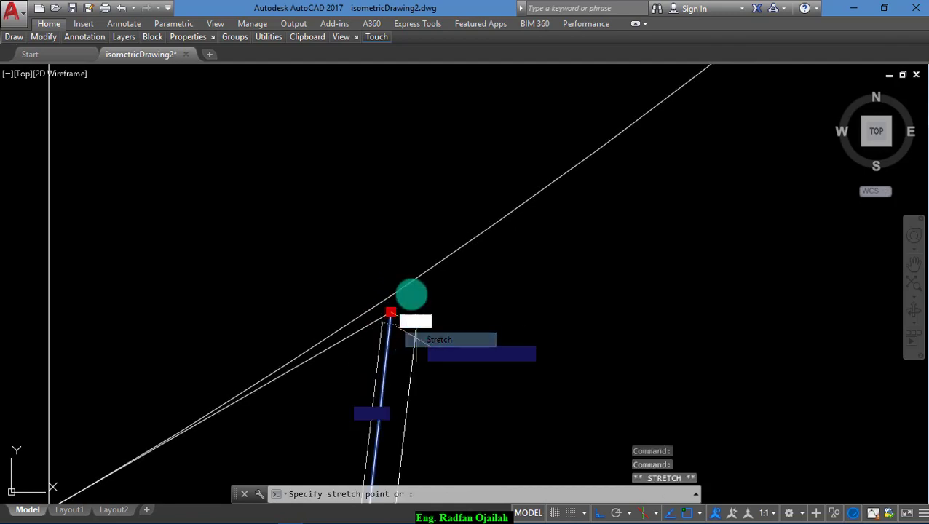
pyautogui.press('Escape')
pyautogui.moveTo(391, 313)
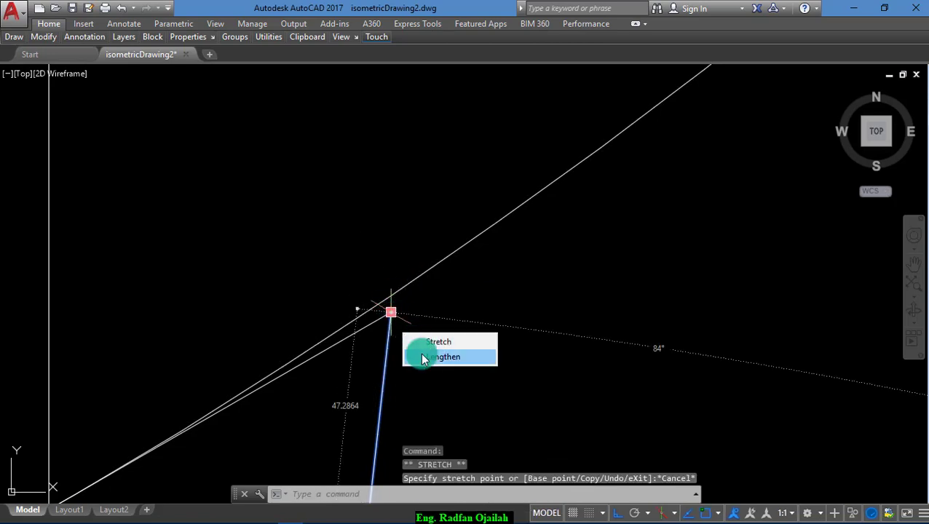
pyautogui.click(422, 354)
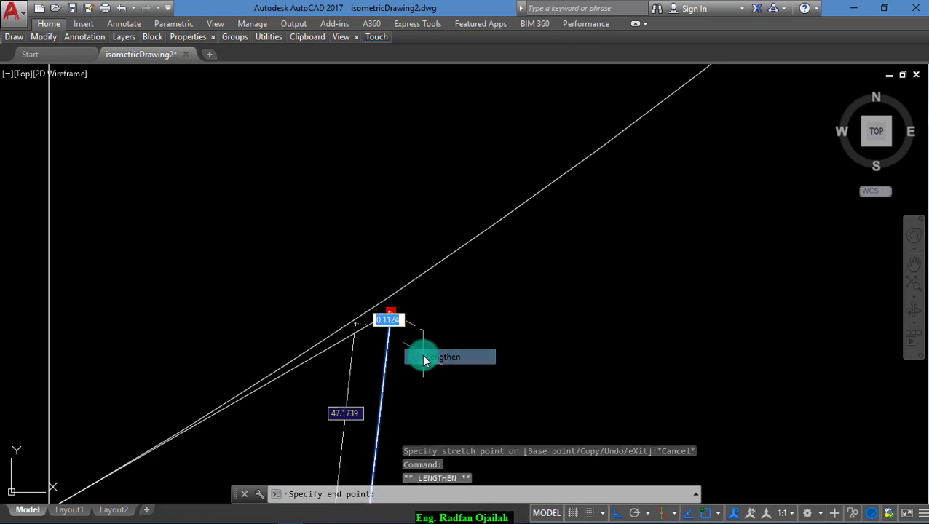
pyautogui.click(423, 185)
pyautogui.press('Escape')
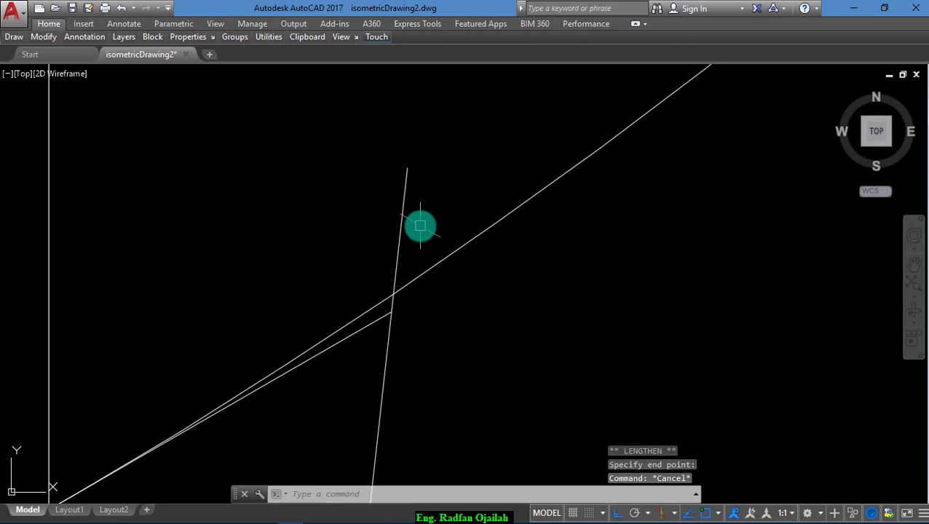
# - Trim the part of the rib's right slanted edge that extends above the ring's outer curve
pyautogui.write('tr')
pyautogui.press('Return')
pyautogui.press('Return')
pyautogui.click(420, 227)
pyautogui.click(392, 251)
pyautogui.scroll(-6, 487, 251)
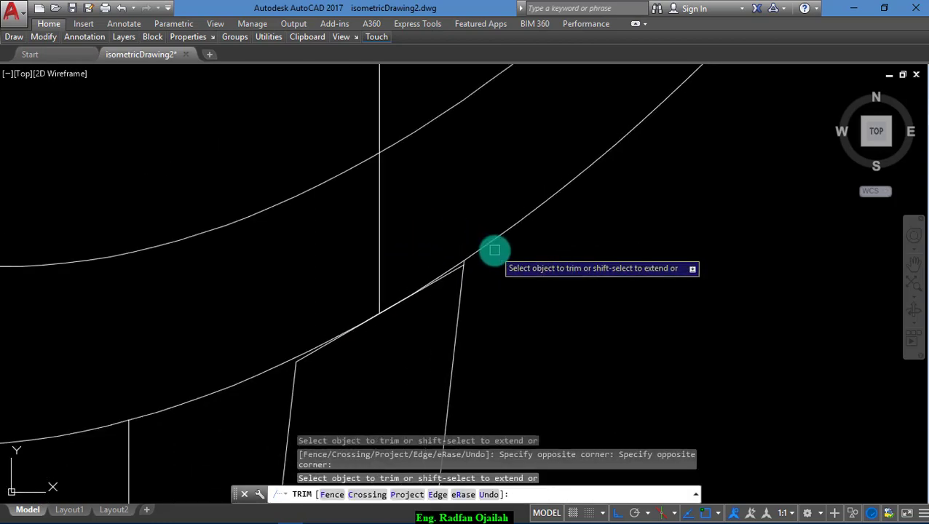
pyautogui.press('Escape')
# - Lengthen the rib's left slanted edge upward past the front ring's outer curve
pyautogui.scroll(3, 345, 342)
pyautogui.click(306, 366)
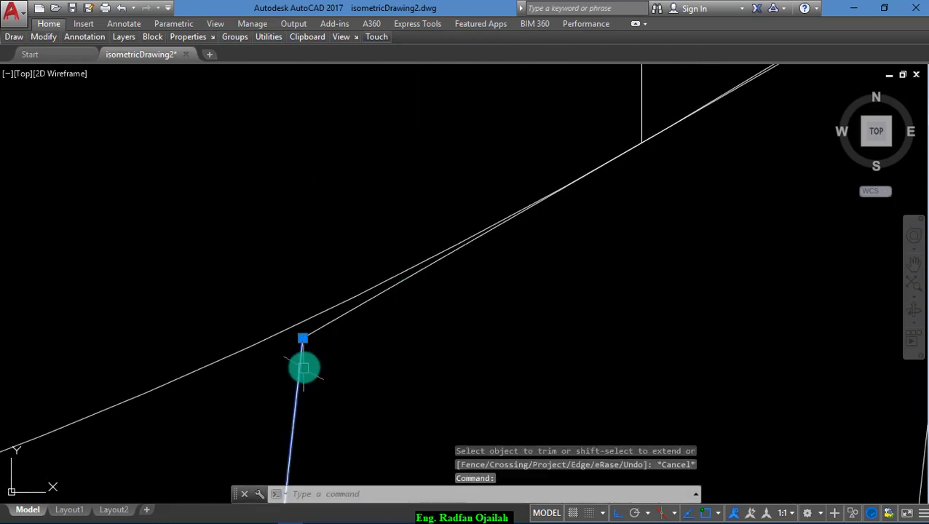
pyautogui.moveTo(305, 341)
pyautogui.click(331, 385)
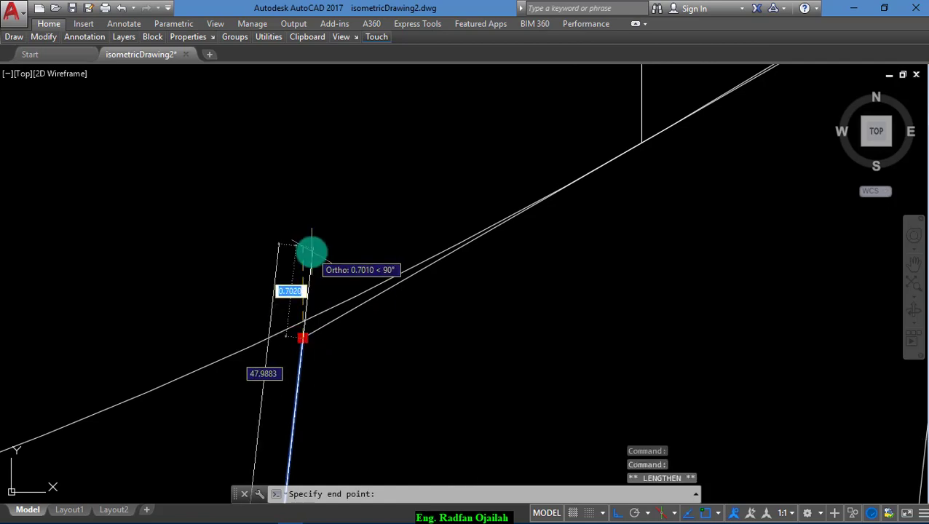
pyautogui.click(315, 253)
pyautogui.press('Escape')
# - Trim the part of the rib's left slanted edge that extends above the ring's outer curve
pyautogui.write('tr')
pyautogui.press('Return')
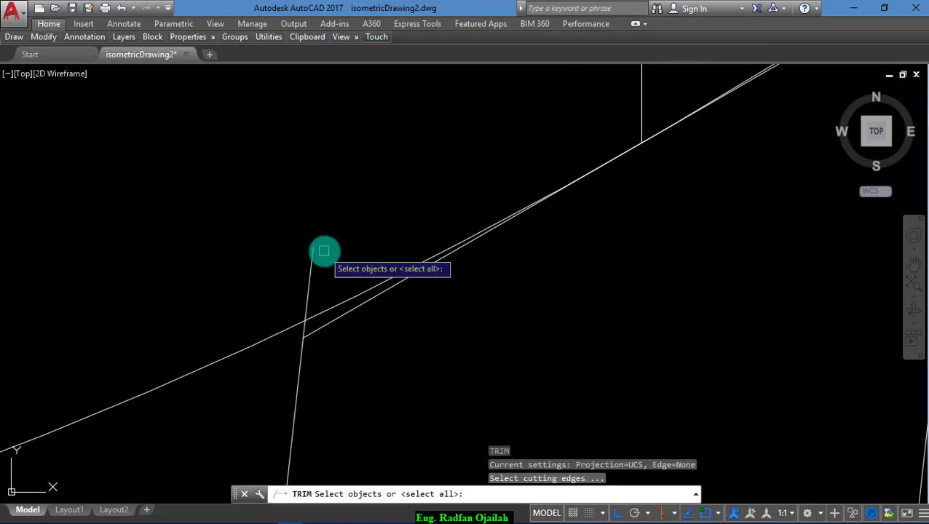
pyautogui.press('Return')
pyautogui.click(308, 281)
pyautogui.press('Escape')
# - Erase the rib's straight top line and the vertical construction line running down from the ring's center
pyautogui.click(337, 318)
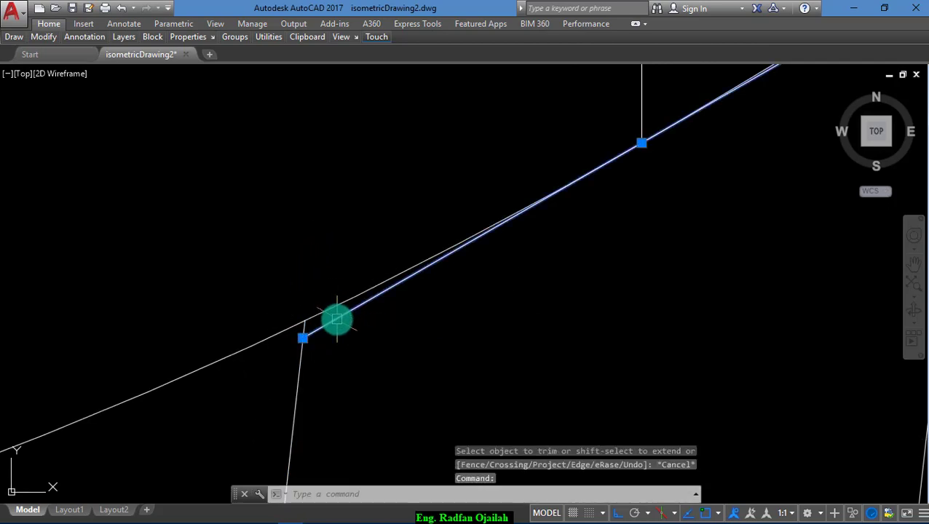
pyautogui.press('Delete')
pyautogui.scroll(-5, 313, 199)
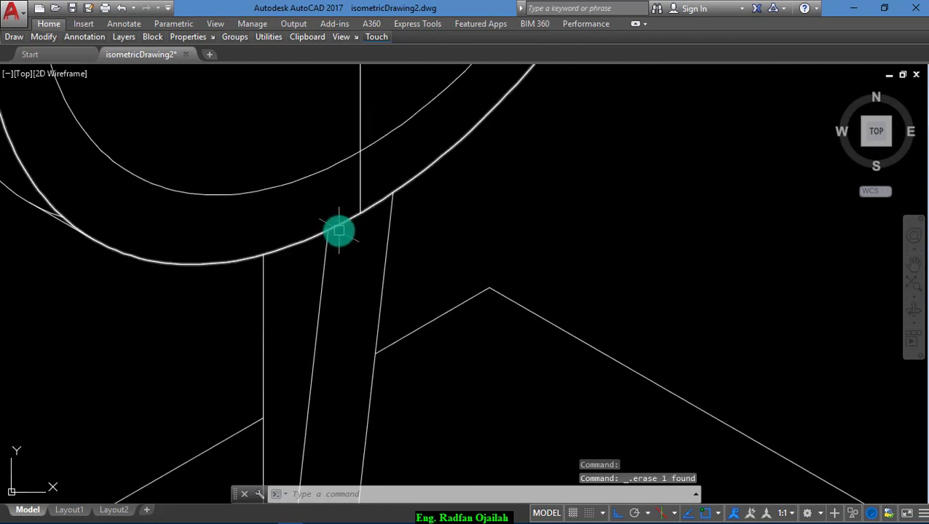
pyautogui.scroll(-5, 339, 230)
pyautogui.click(347, 201)
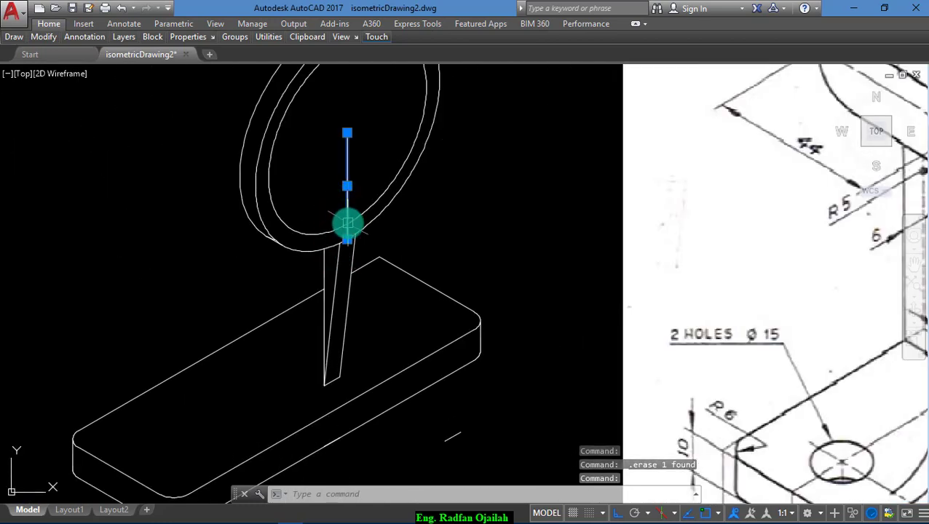
pyautogui.press('Delete')
pyautogui.scroll(-3, 441, 337)
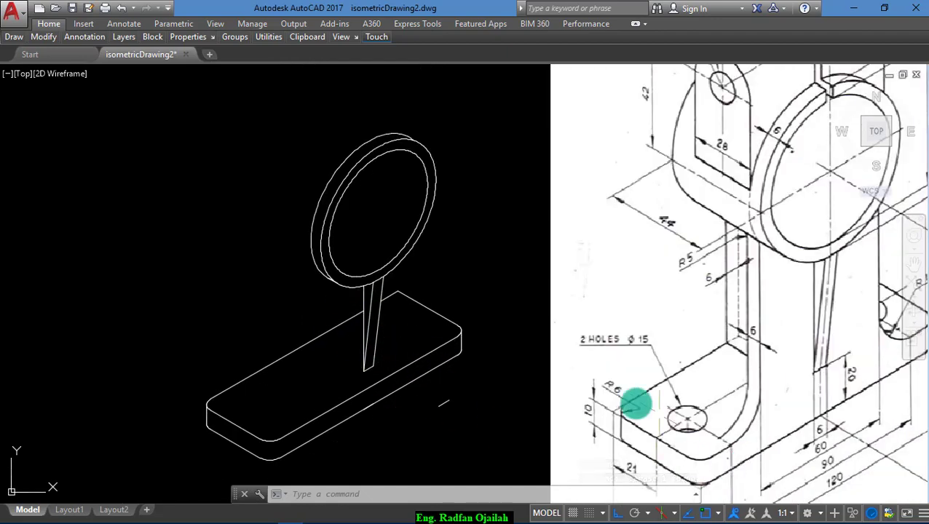
# - Draw a separate 60 mm line at 30° in the top isoplane, in the empty area below the base plate
pyautogui.scroll(-3, 427, 287)
pyautogui.scroll(2, 695, 366)
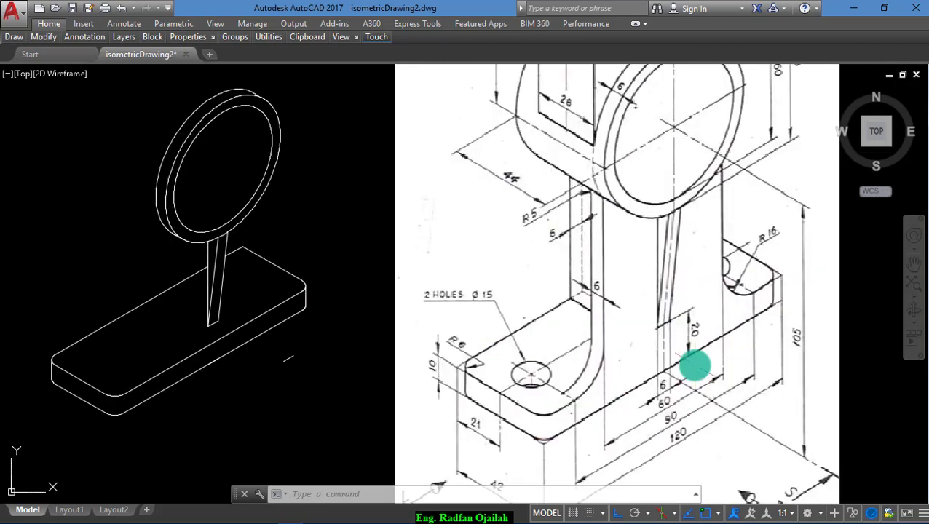
pyautogui.scroll(4, 695, 383)
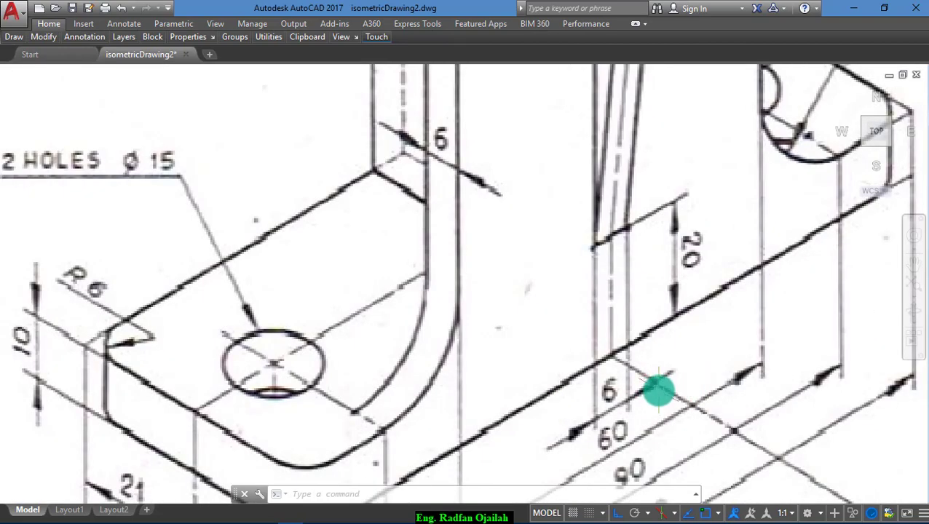
pyautogui.scroll(-4, 610, 409)
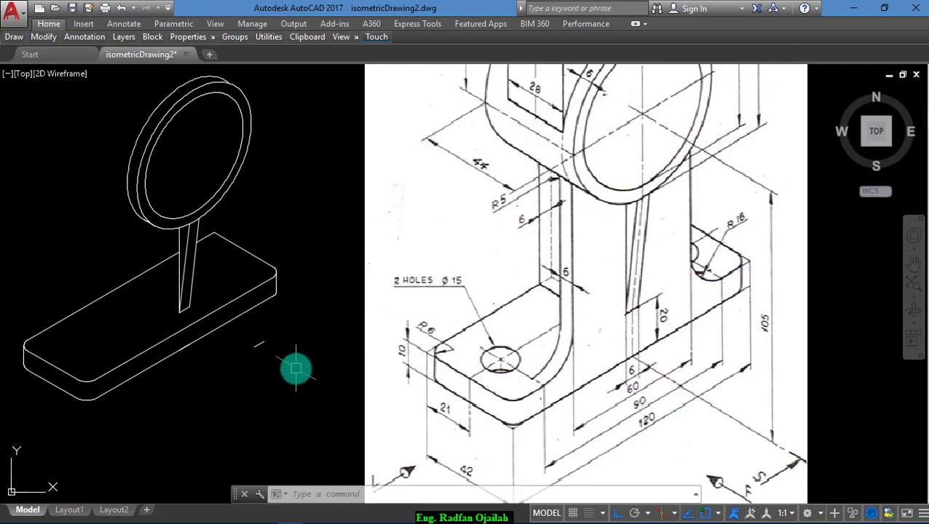
pyautogui.write('l')
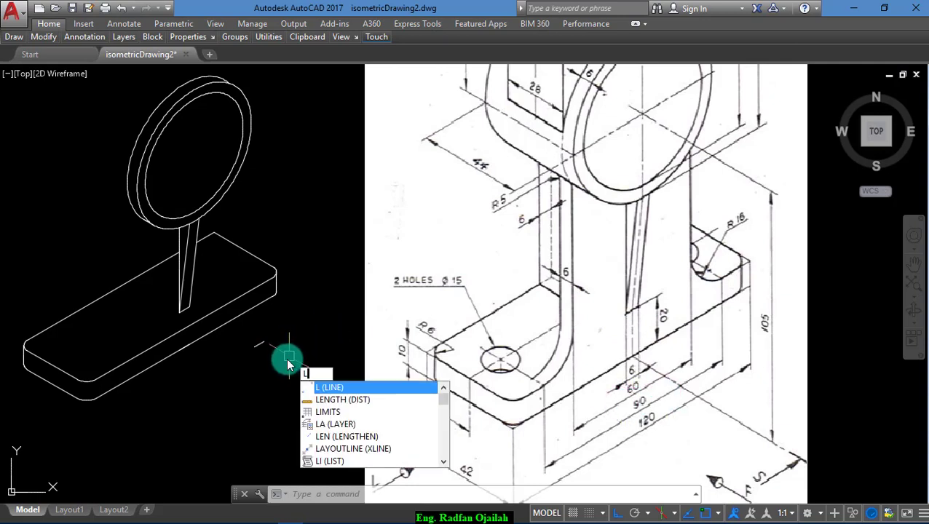
pyautogui.press('Return')
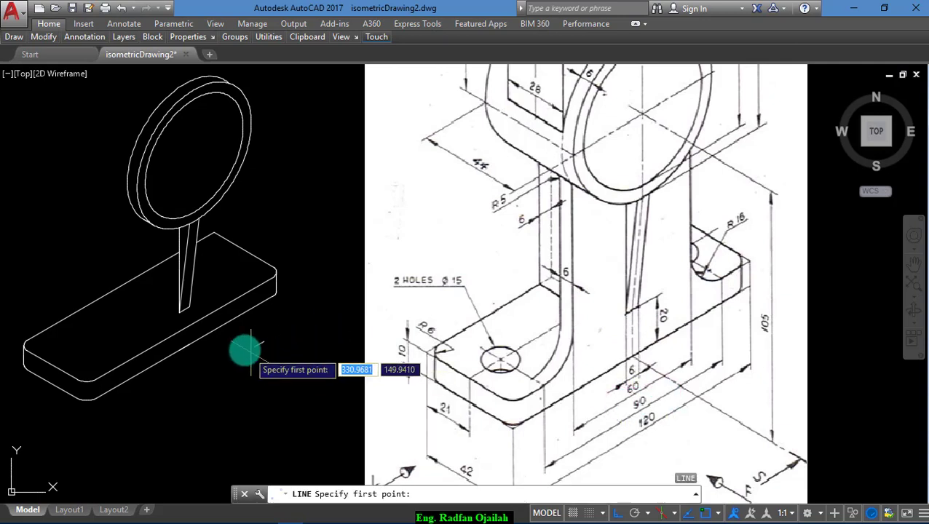
pyautogui.click(162, 451)
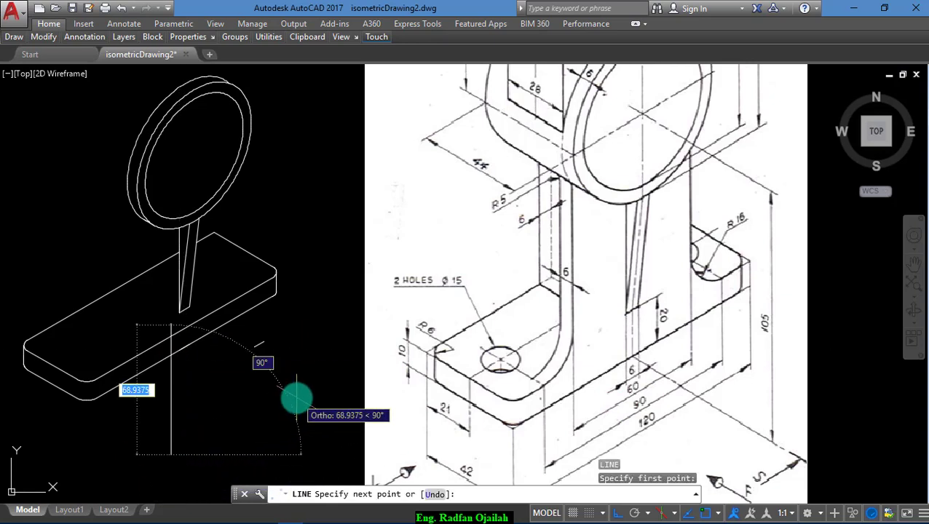
pyautogui.press('F5')
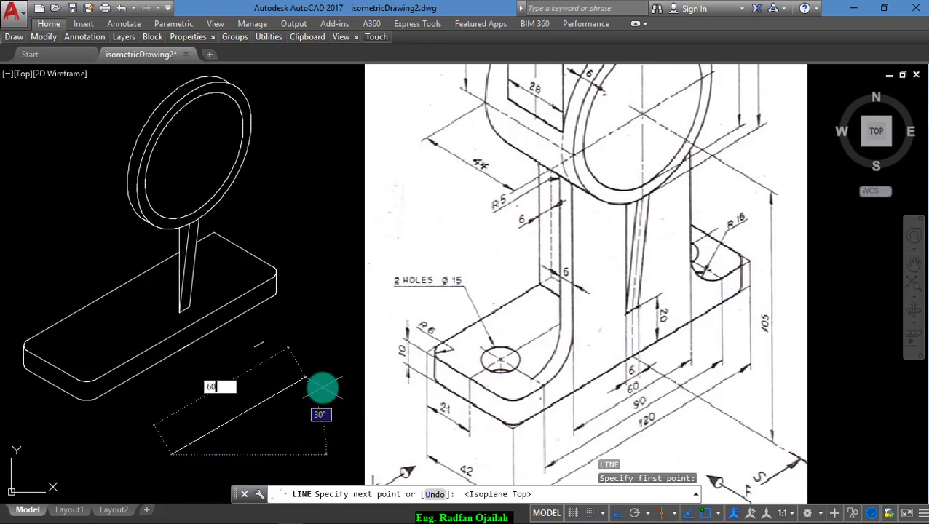
pyautogui.write('60')
pyautogui.press('Return')
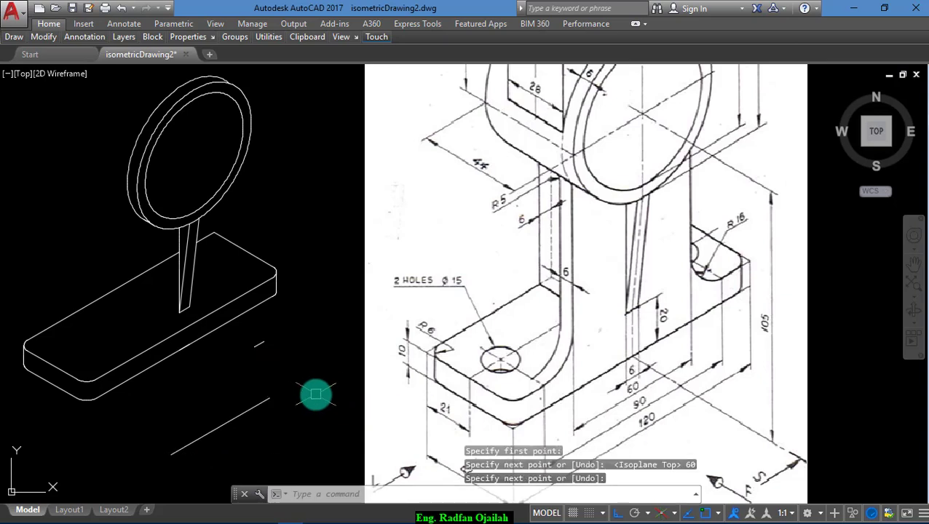
pyautogui.press('Escape')
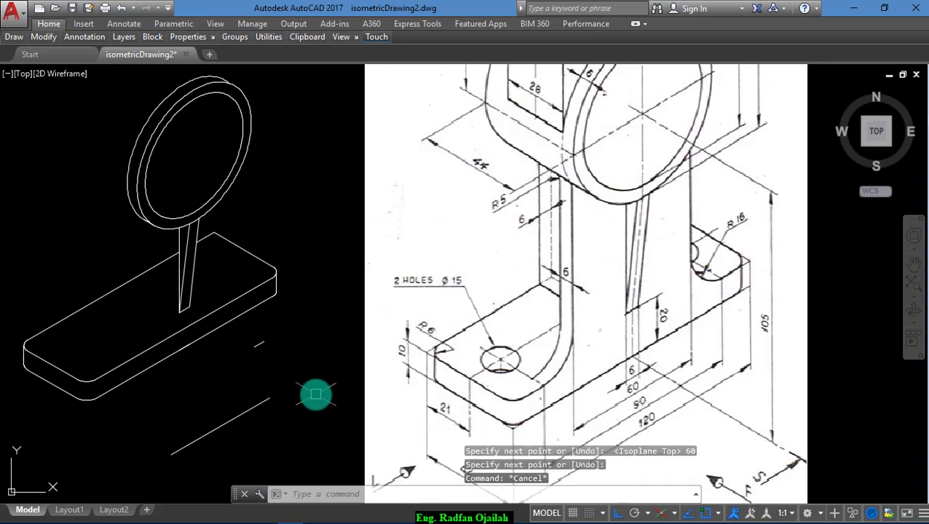
# - Move the 60 mm line by its midpoint onto the midpoint of the base plate's bottom front edge
pyautogui.write('m')
pyautogui.press('Return')
pyautogui.click(228, 424)
pyautogui.press('Return')
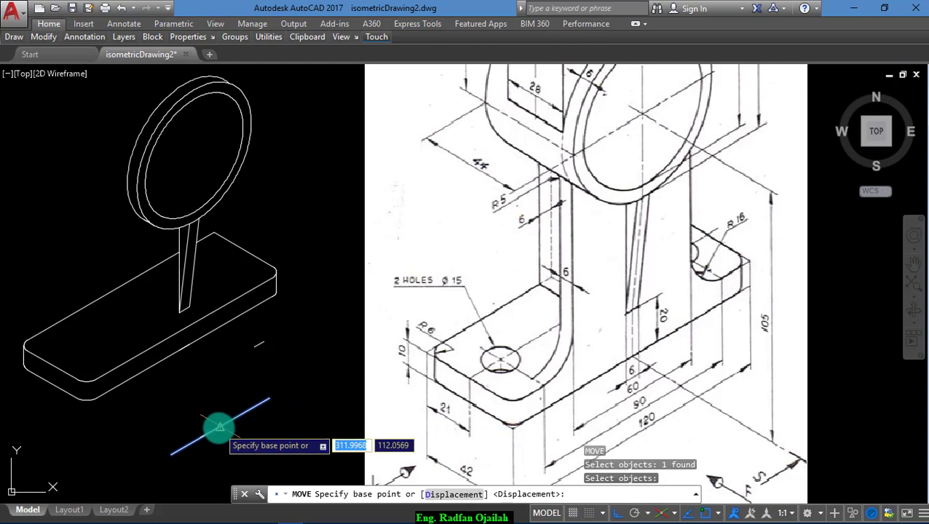
pyautogui.click(216, 429)
pyautogui.scroll(5, 190, 369)
pyautogui.press('Escape')
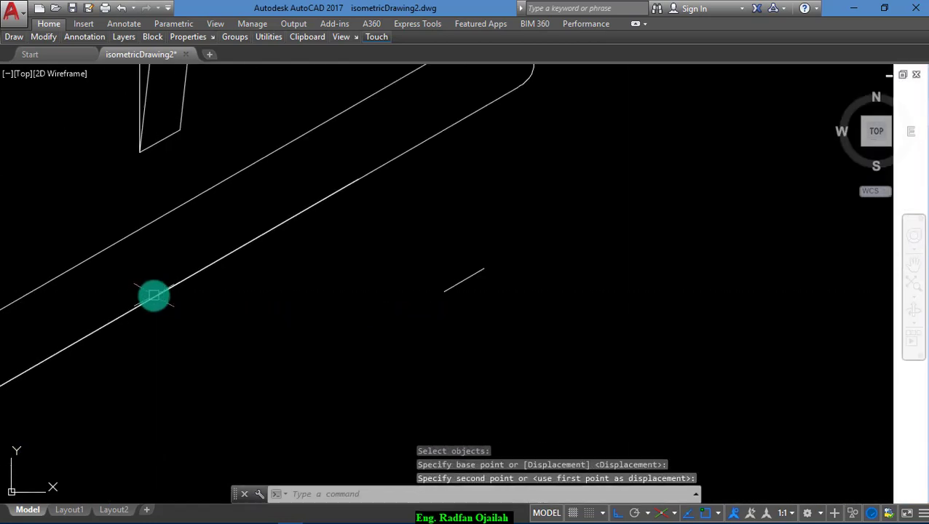
pyautogui.scroll(-4, 299, 404)
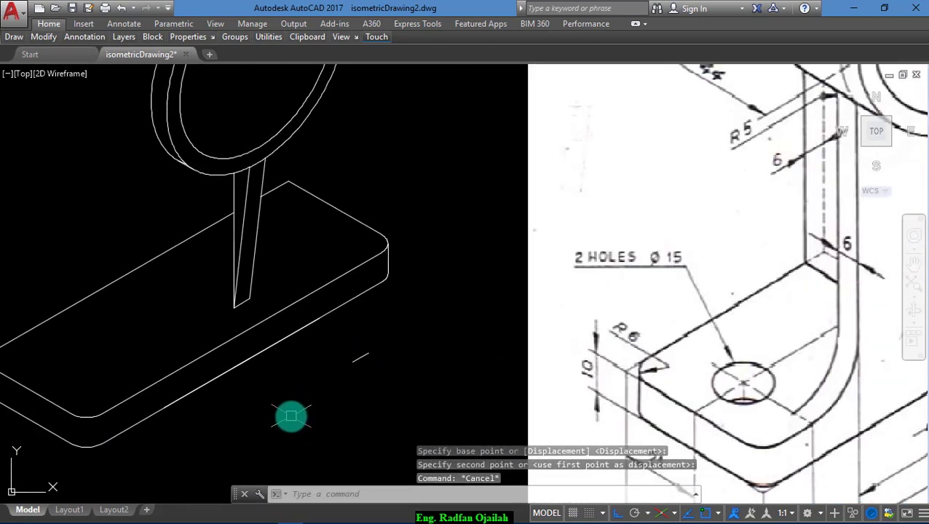
# - In the right isoplane, draw a vertical line from the 60 mm line's right end up into the ring
pyautogui.write('l')
pyautogui.press('Return')
pyautogui.click(319, 318)
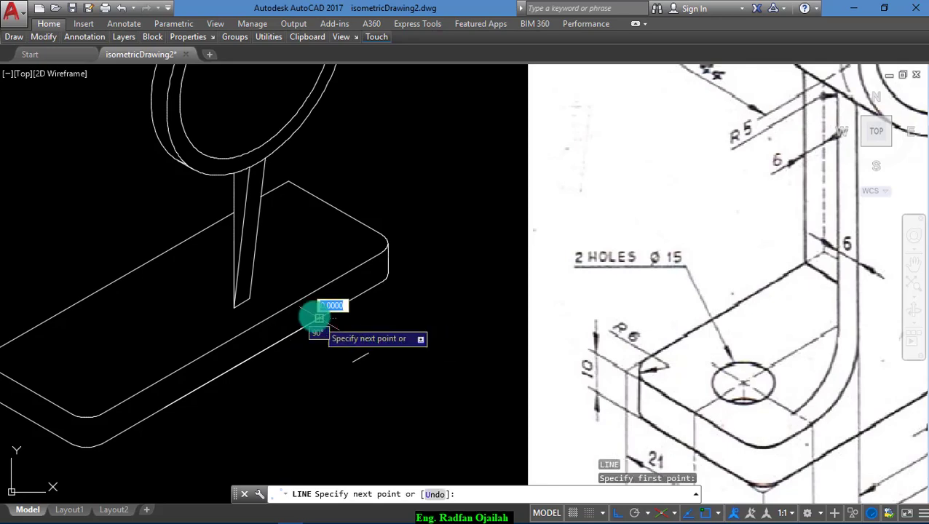
pyautogui.press('F5')
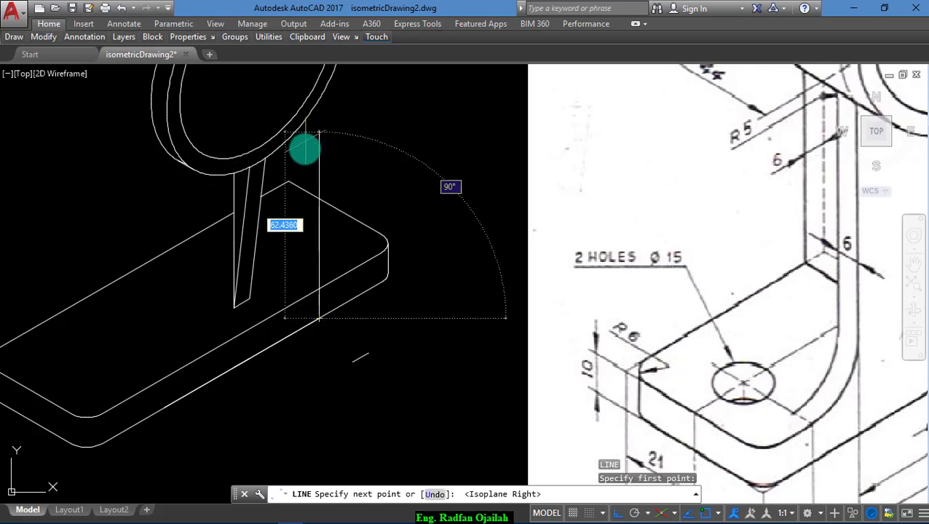
pyautogui.scroll(-3, 304, 149)
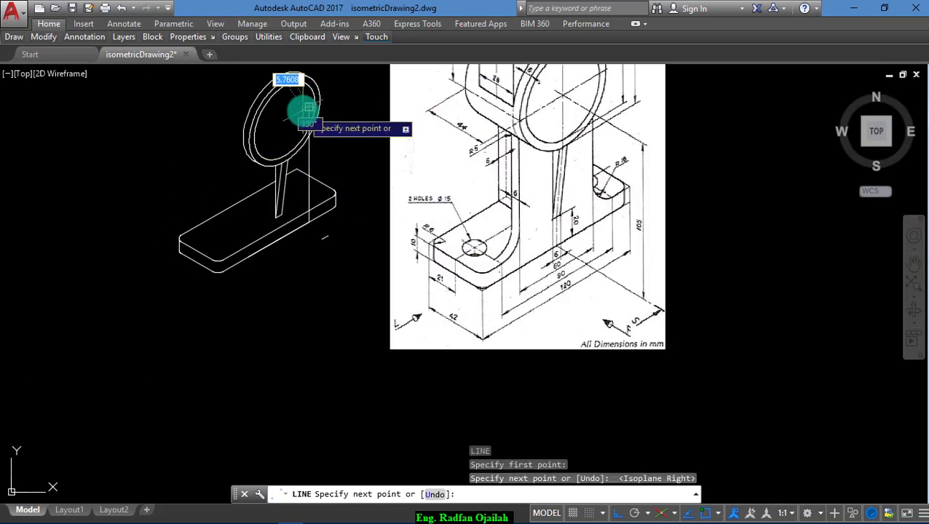
pyautogui.press('Escape')
pyautogui.scroll(4, 295, 113)
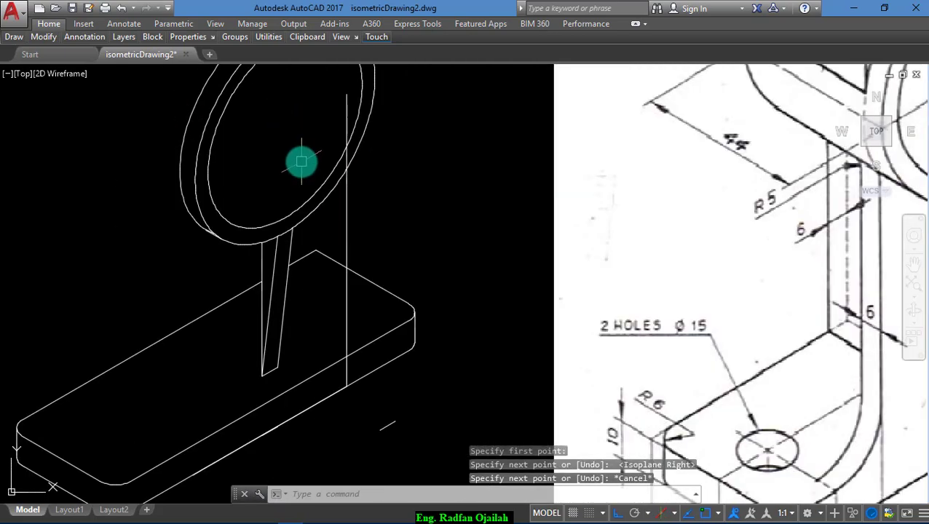
pyautogui.write('o')
pyautogui.press('Return')
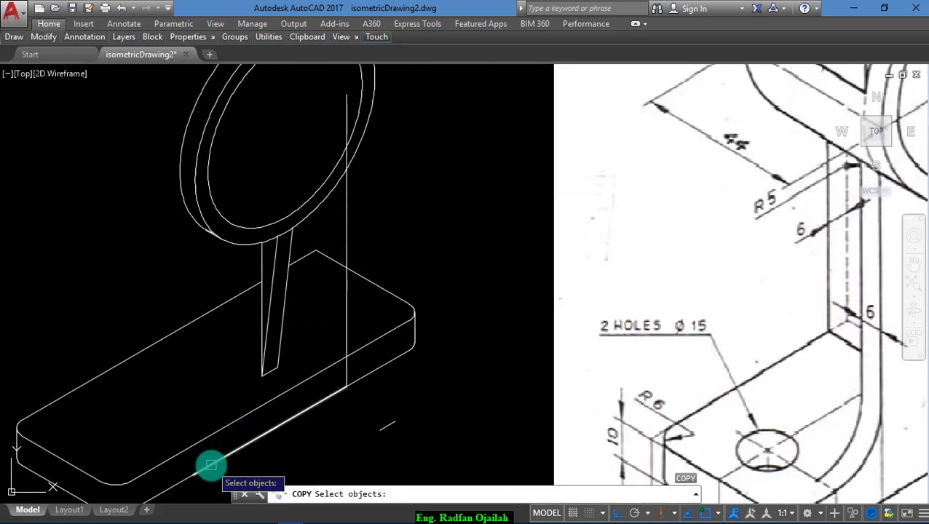
pyautogui.press('Escape')
# - Copy the vertical line from the 60 mm line's right end to its left end
pyautogui.write('c')
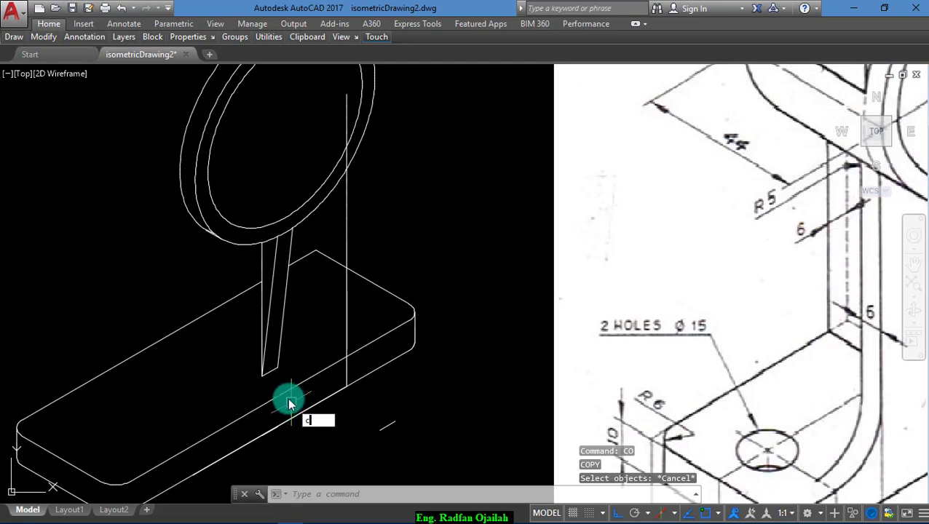
pyautogui.write('o')
pyautogui.press('Return')
pyautogui.click(345, 325)
pyautogui.press('Return')
pyautogui.click(347, 385)
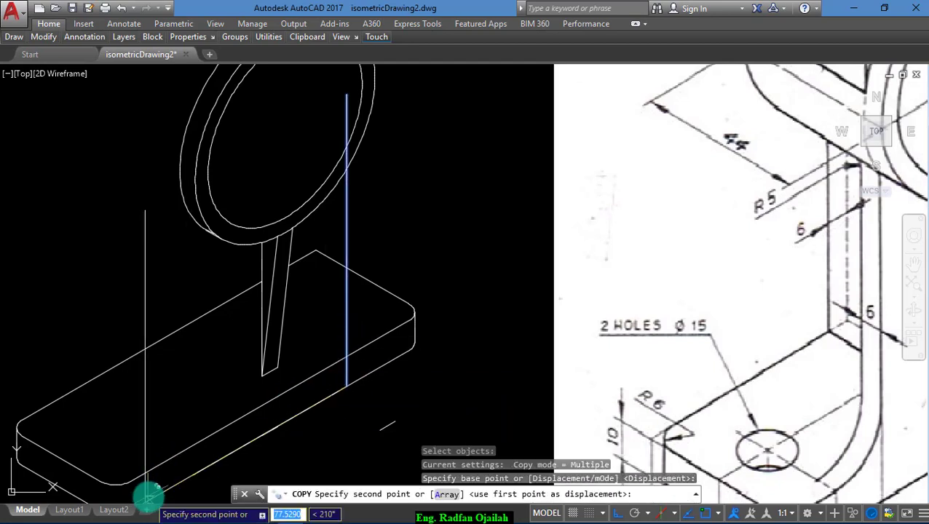
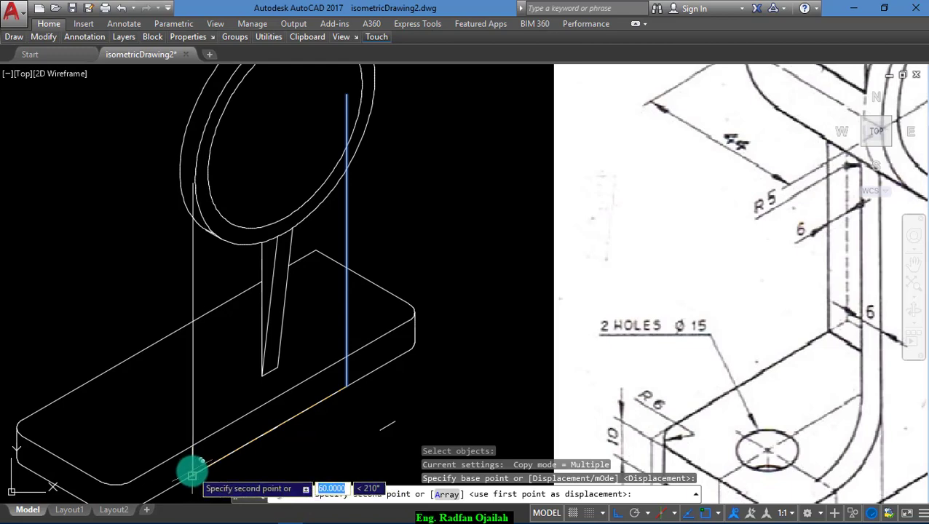
pyautogui.click(192, 474)
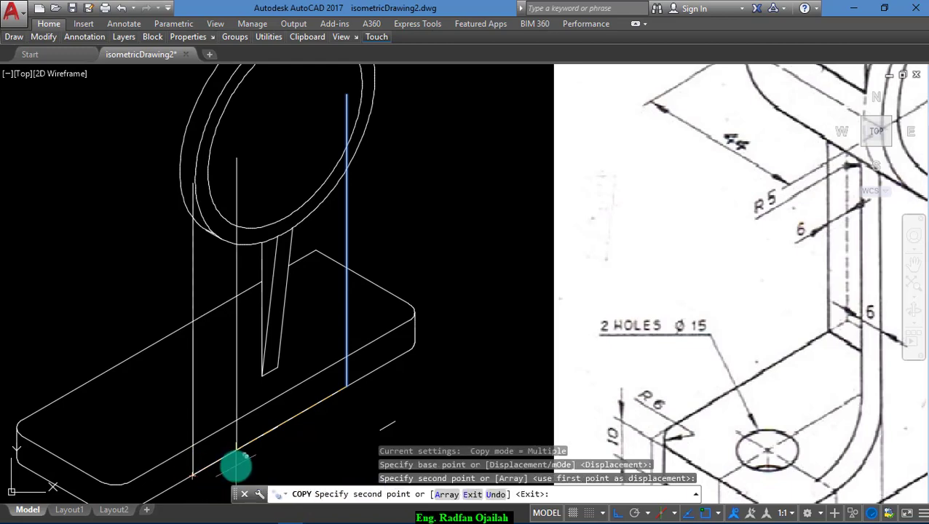
pyautogui.press('Escape')
pyautogui.scroll(-2, 239, 443)
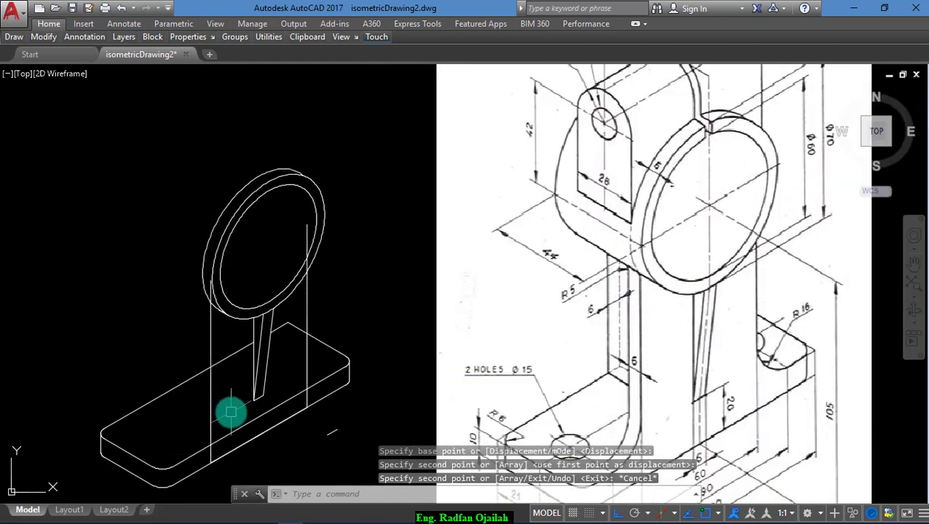
# - Trim the parts of the upright's two vertical lines that run inside the ring
pyautogui.scroll(4, 217, 304)
pyautogui.write('tr')
pyautogui.press('Return')
pyautogui.press('Return')
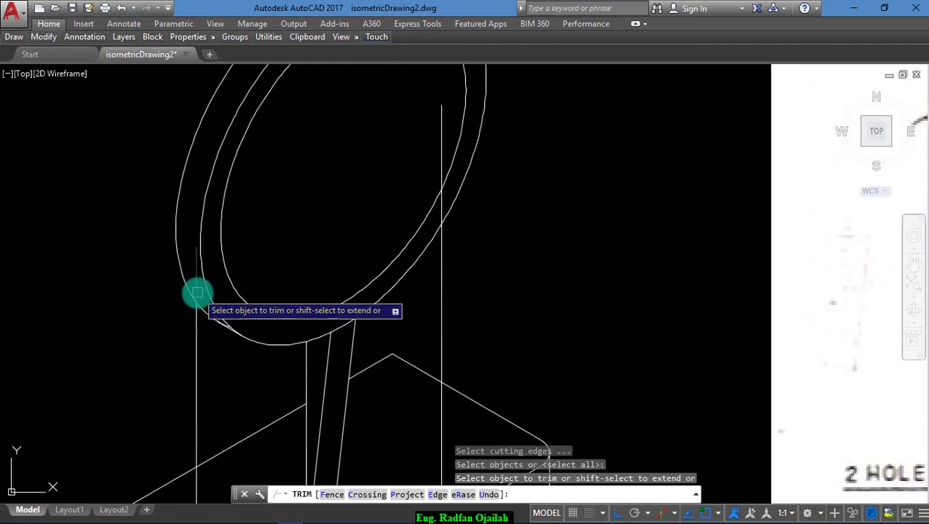
pyautogui.click(441, 159)
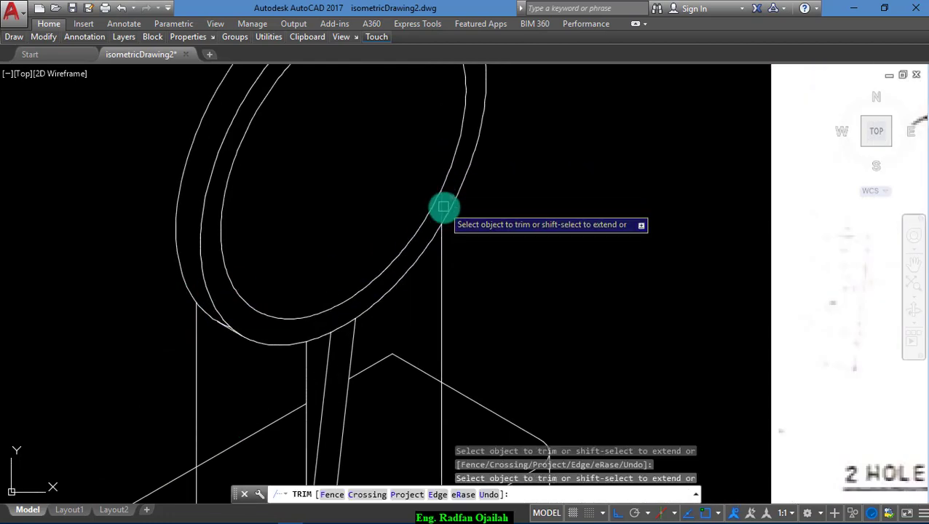
pyautogui.press('Escape')
pyautogui.scroll(-2, 487, 250)
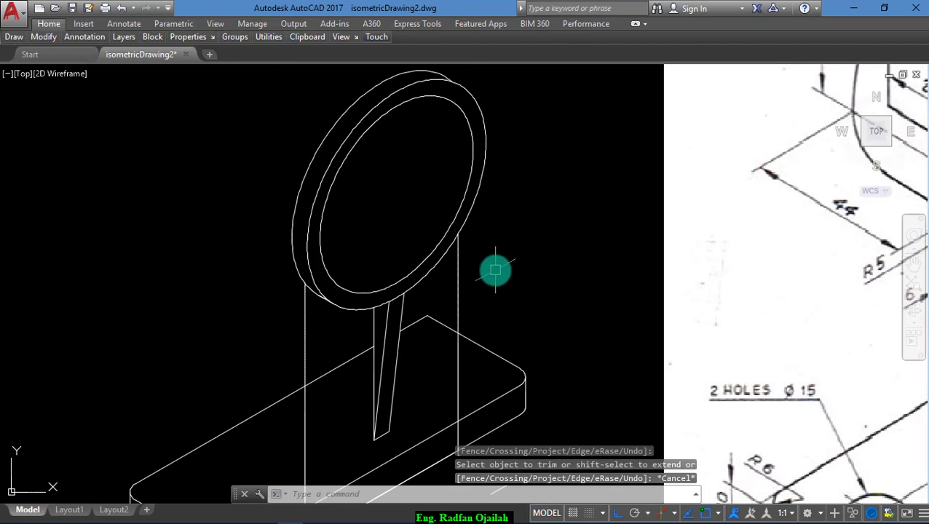
# - Trim the base plate's rear top edges hidden behind the upright, erasing the leftover segment right of the rib
pyautogui.scroll(-2, 460, 263)
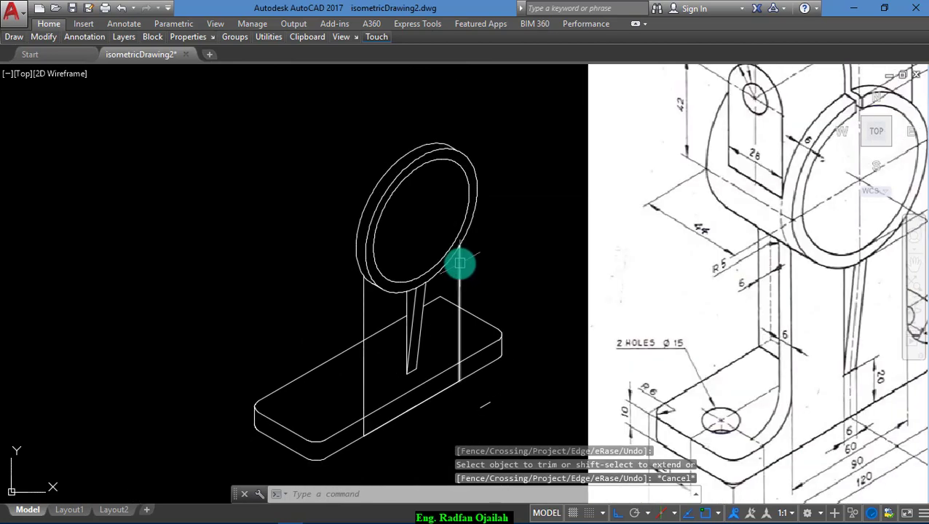
pyautogui.press('Return')
pyautogui.press('Return')
pyautogui.click(381, 333)
pyautogui.press('Escape')
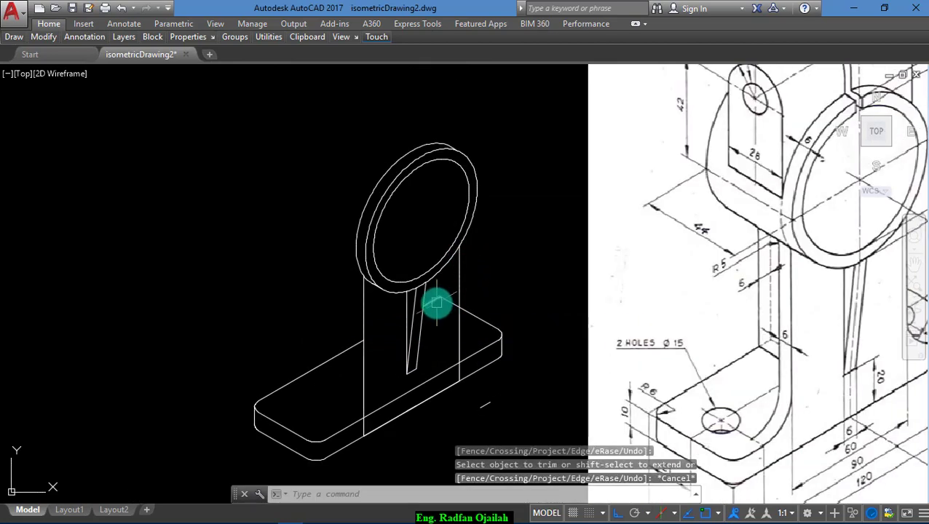
pyautogui.click(436, 302)
pyautogui.press('Delete')
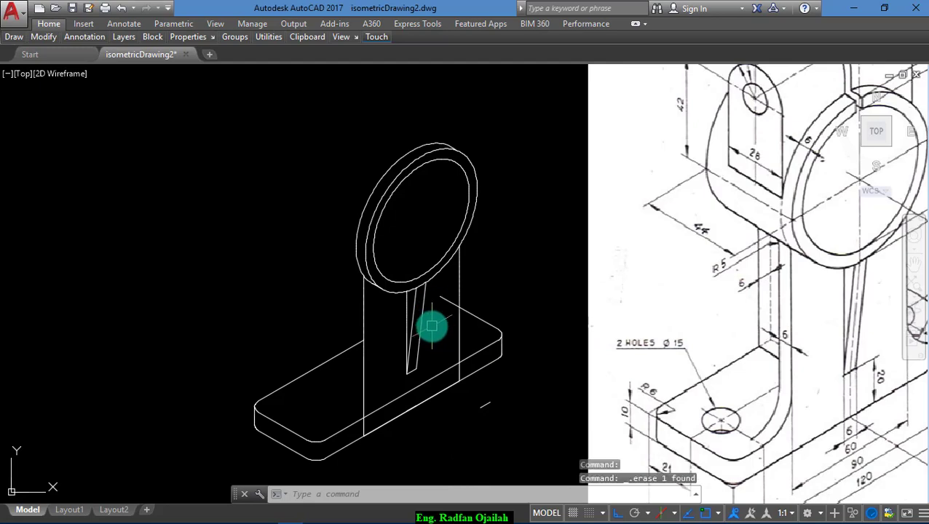
pyautogui.press('Return')
pyautogui.press('Return')
pyautogui.click(448, 300)
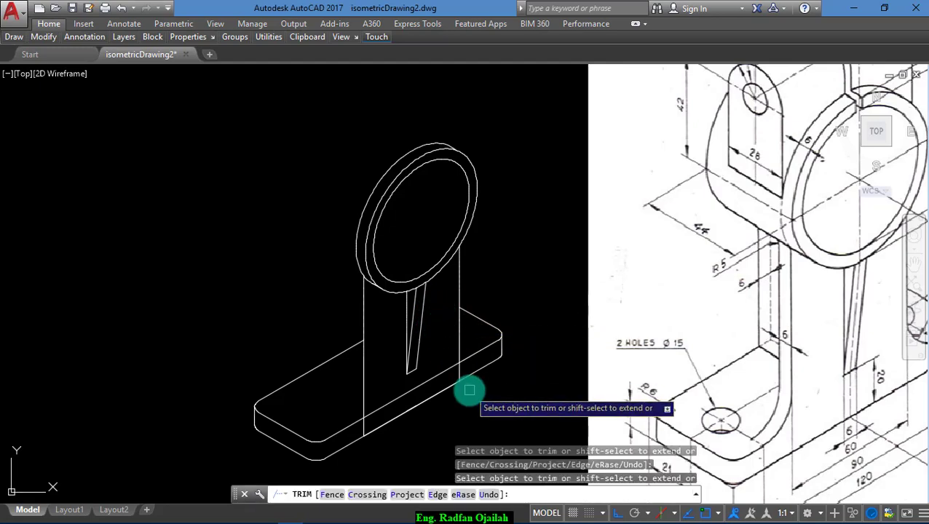
pyautogui.press('Escape')
# - Trim the upright's two vertical lines below the base plate's top front edge
pyautogui.scroll(4, 470, 391)
pyautogui.write('tr')
pyautogui.press('Return')
pyautogui.press('Return')
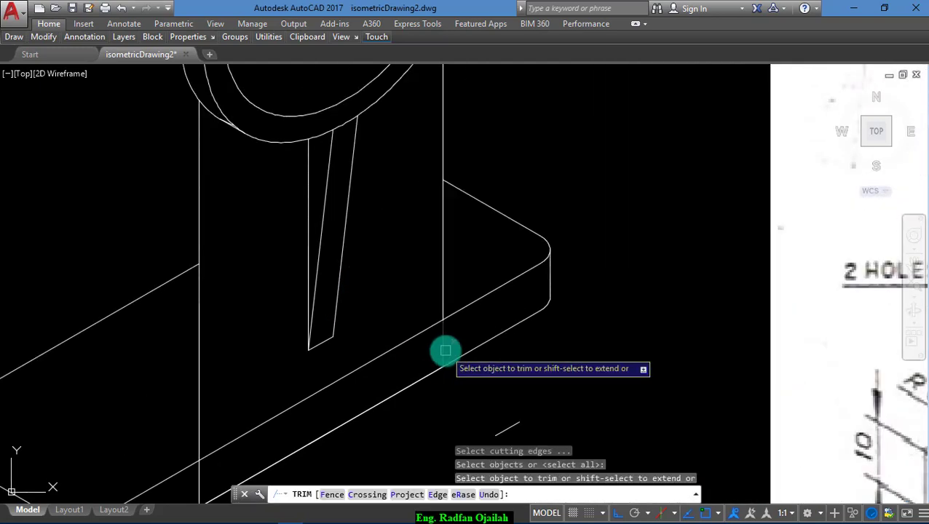
pyautogui.scroll(-4, 496, 333)
pyautogui.press('Escape')
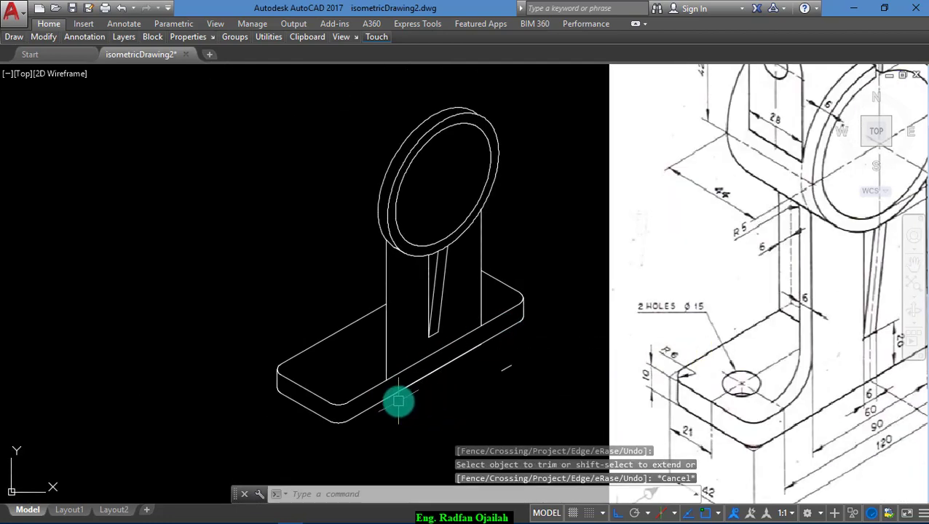
# - From the foot of the upright's left edge, draw a 16 mm vertical line upward, then a 16 mm line at 210°
pyautogui.scroll(-3, 311, 308)
pyautogui.scroll(3, 681, 317)
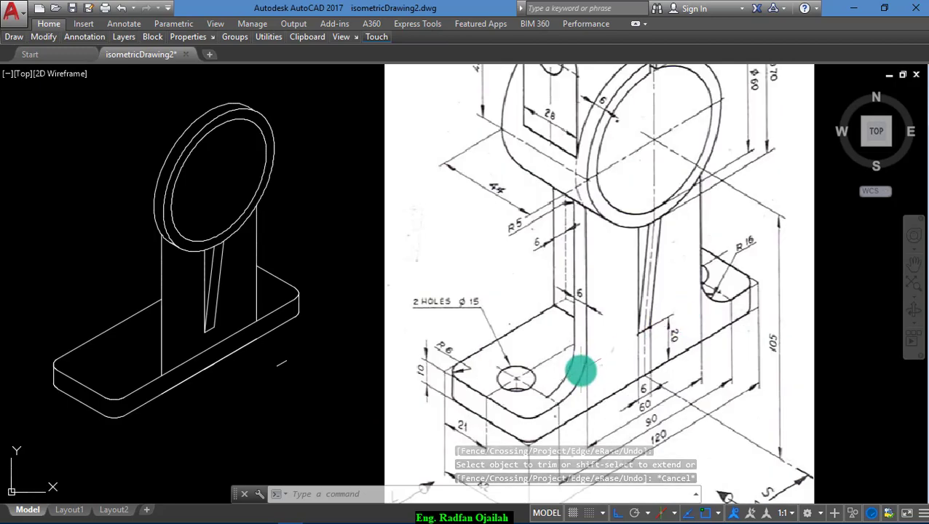
pyautogui.scroll(2, 572, 421)
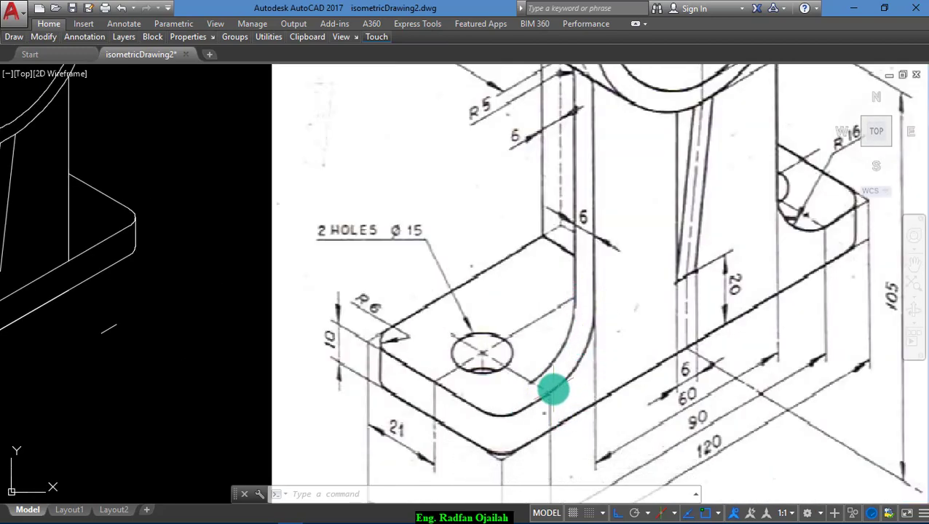
pyautogui.scroll(-2, 577, 353)
pyautogui.scroll(4, 696, 258)
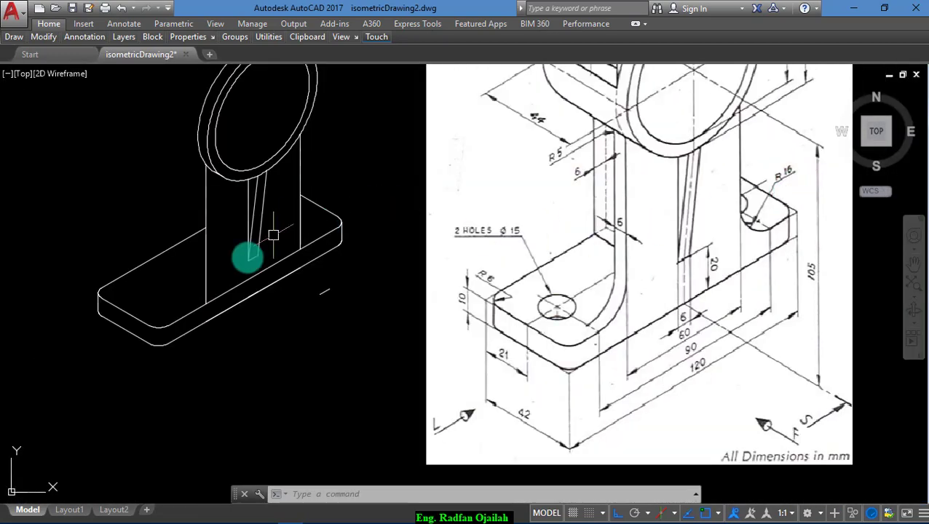
pyautogui.scroll(5, 174, 296)
pyautogui.write('l')
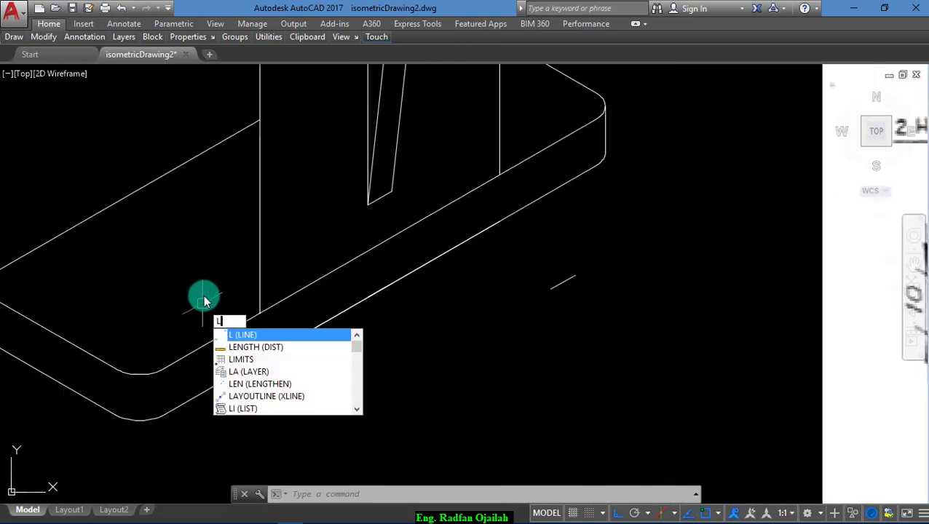
pyautogui.press('Return')
pyautogui.click(260, 313)
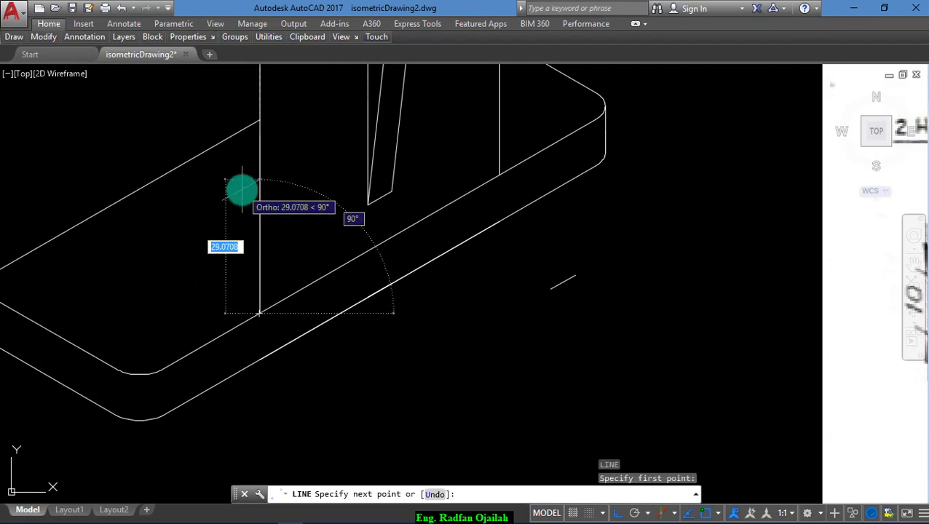
pyautogui.write('16')
pyautogui.press('Return')
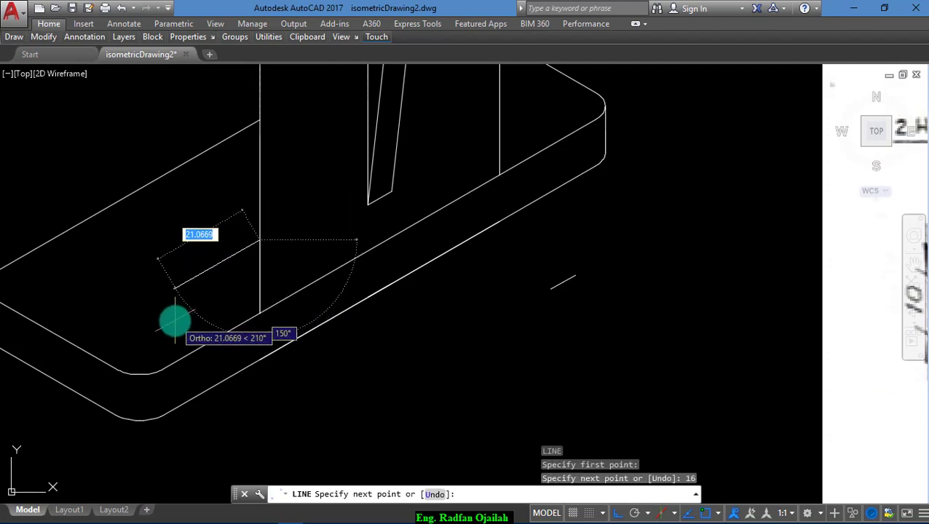
pyautogui.write('16')
pyautogui.press('Return')
pyautogui.press('Return')
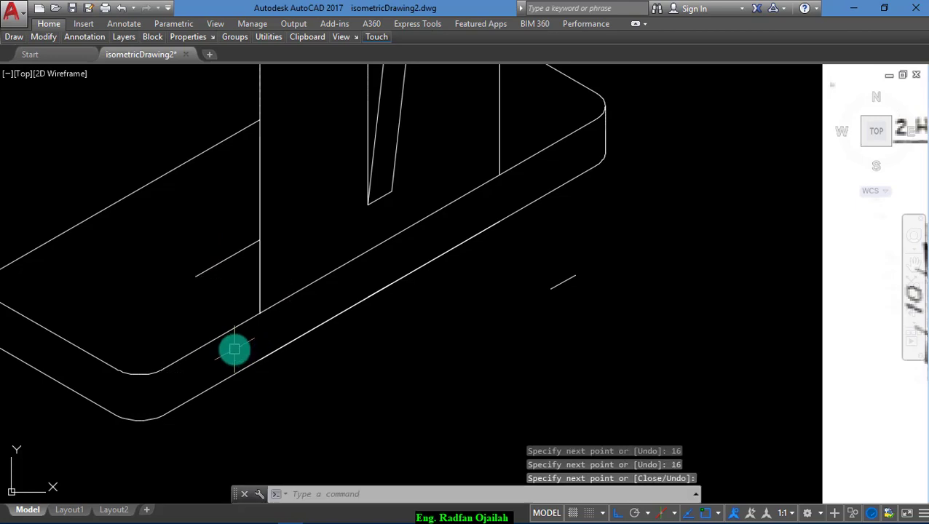
# - Draw an isocircle centred on the free end of the 210° line, with its radius reaching the upright's left edge
pyautogui.moveTo(18, 44)
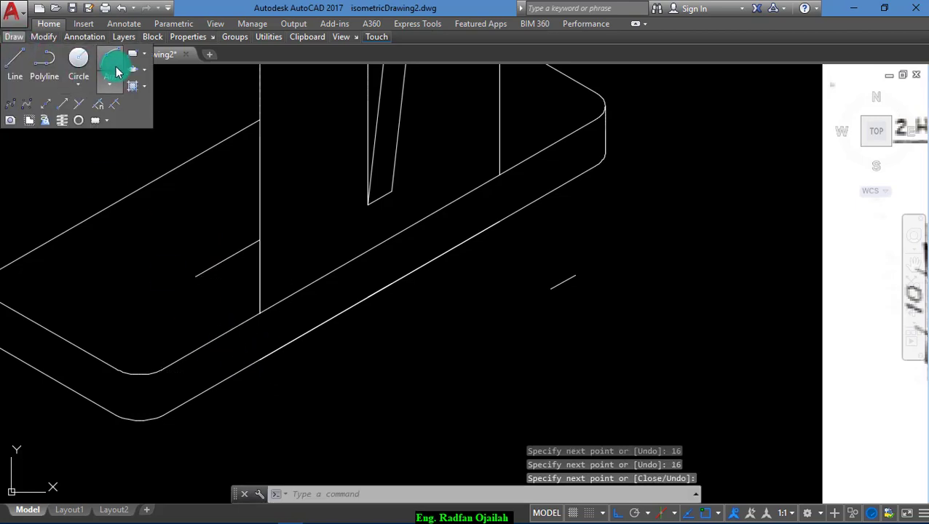
pyautogui.click(133, 73)
pyautogui.click(592, 493)
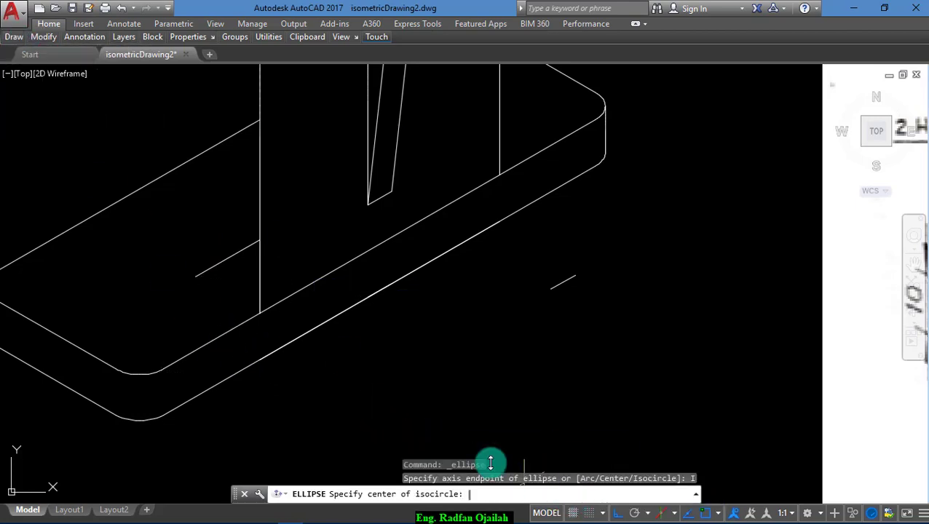
pyautogui.click(196, 276)
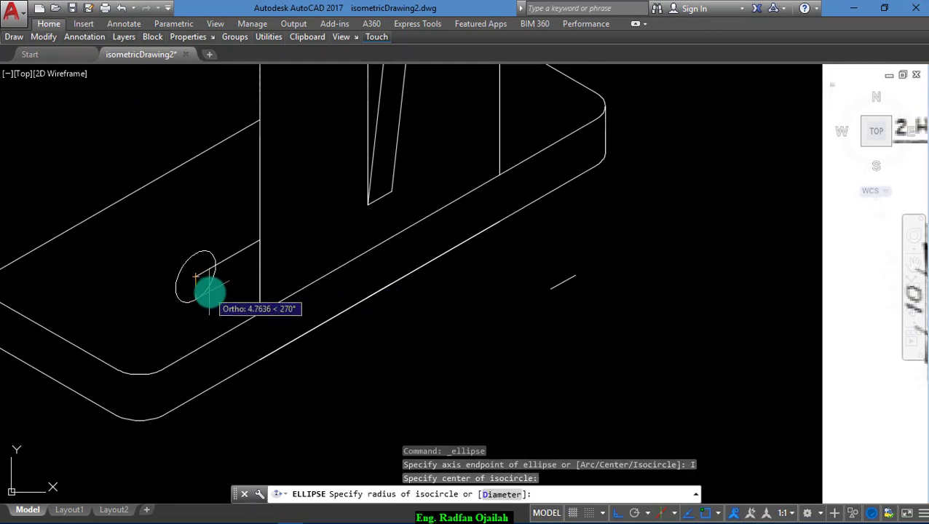
pyautogui.click(260, 240)
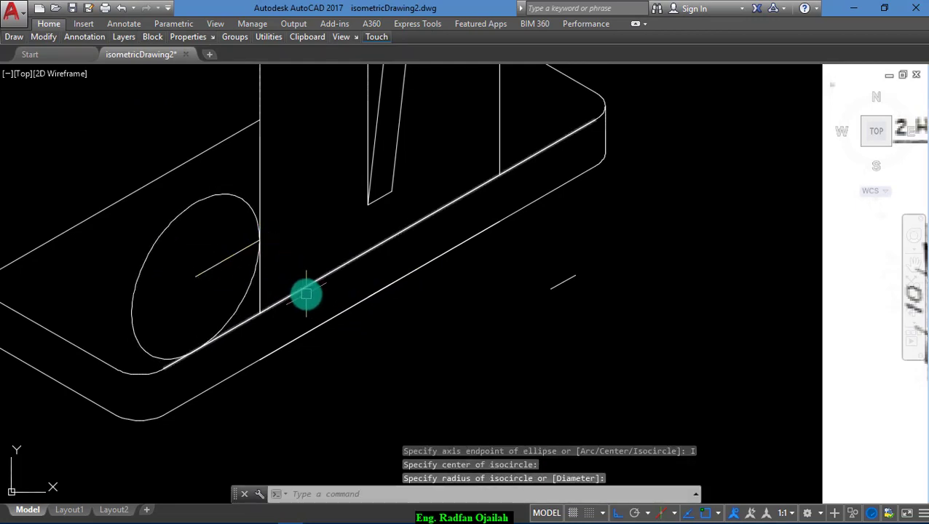
pyautogui.press('Escape')
# - From the foot of the upright's right edge, draw a 16 mm line at 30°, then a 16 mm vertical line upward
pyautogui.write('c')
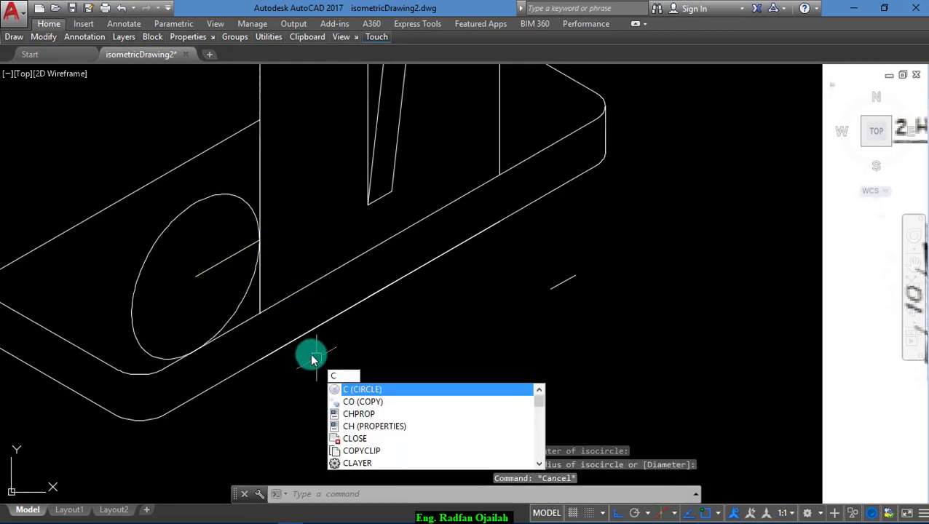
pyautogui.press('Escape')
pyautogui.write('l')
pyautogui.press('Return')
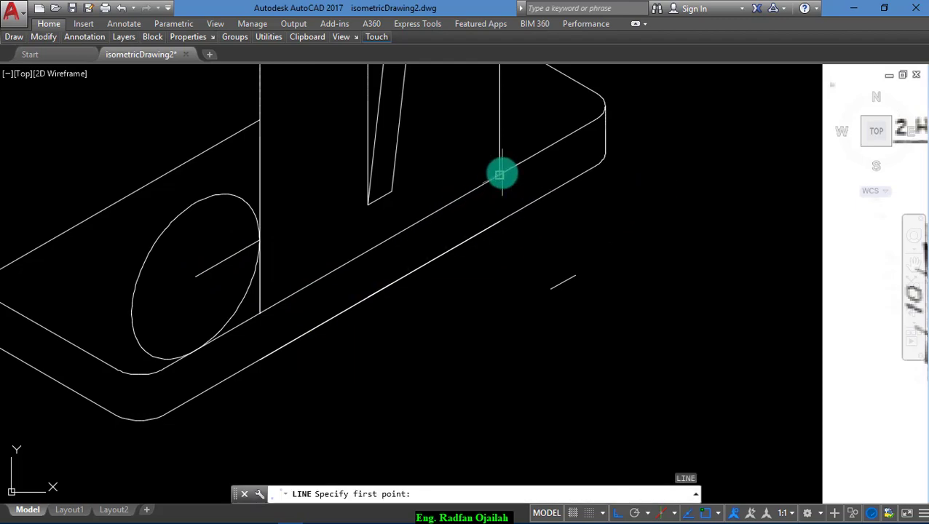
pyautogui.click(500, 175)
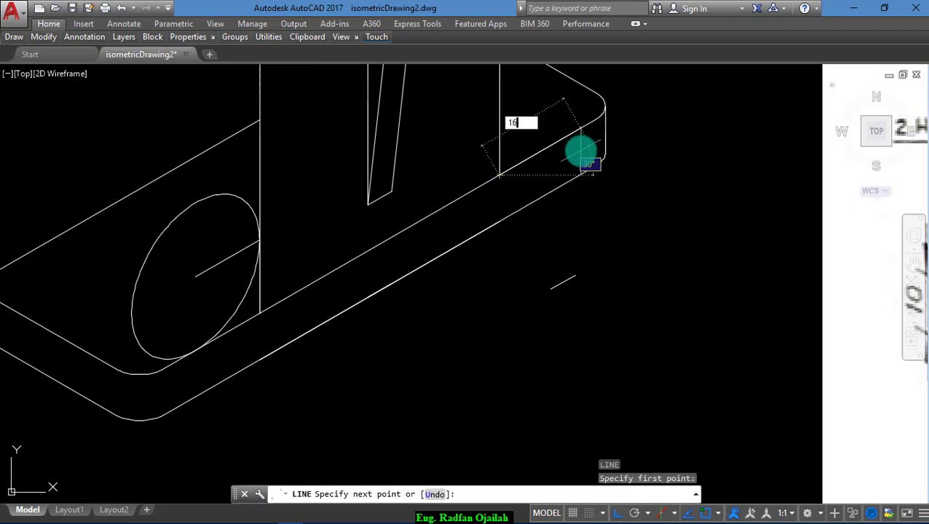
pyautogui.press('Return')
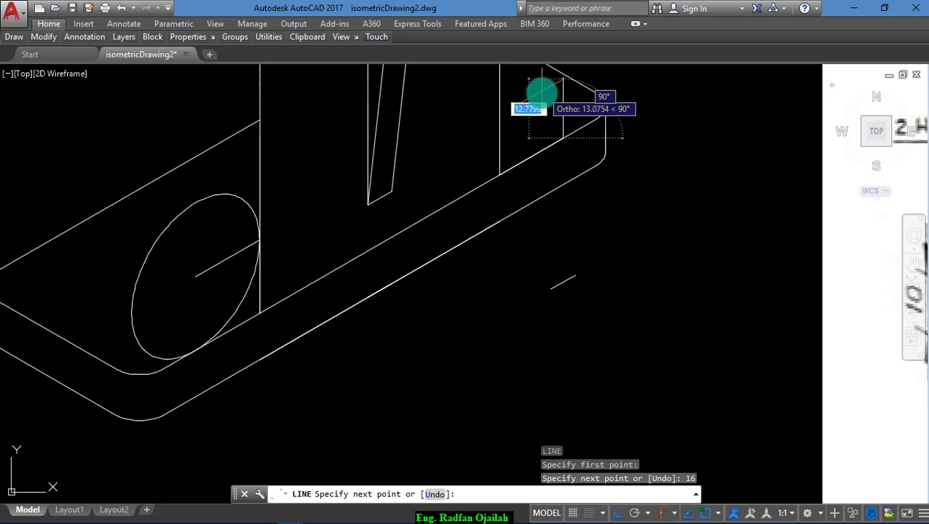
pyautogui.write('16')
pyautogui.press('Return')
# - Copy the isocircle from its centre to the top of the right 16 mm vertical line, then erase that vertical line
pyautogui.scroll(-2, 525, 233)
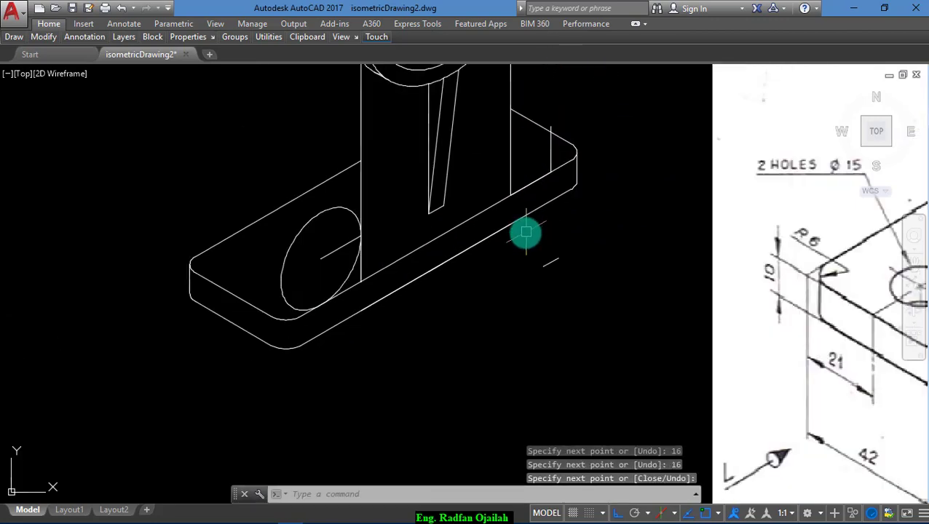
pyautogui.write('co')
pyautogui.press('Return')
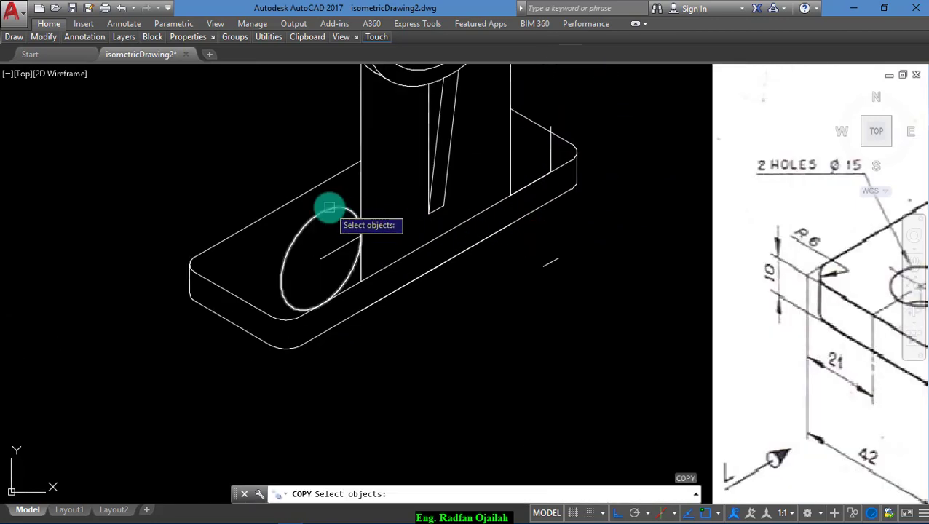
pyautogui.click(326, 210)
pyautogui.press('Return')
pyautogui.click(321, 256)
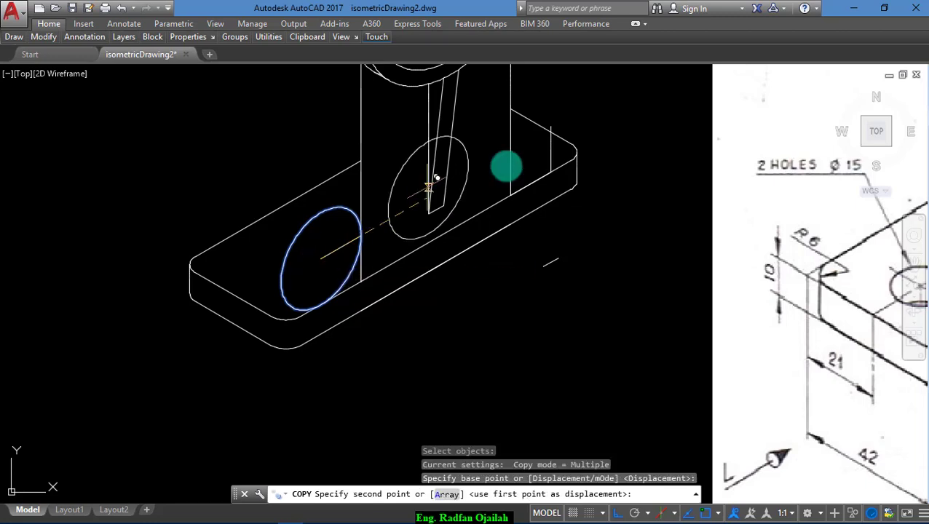
pyautogui.click(550, 128)
pyautogui.press('Escape')
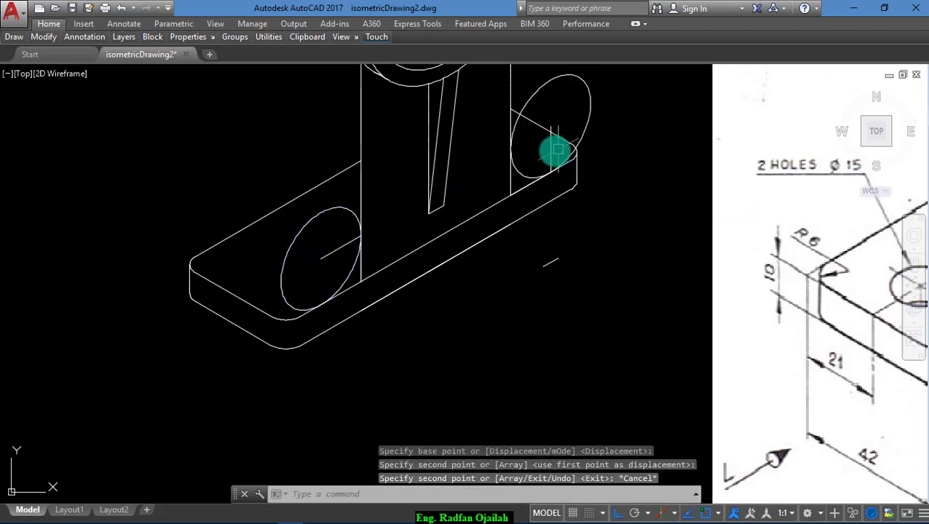
pyautogui.click(552, 152)
pyautogui.press('Delete')
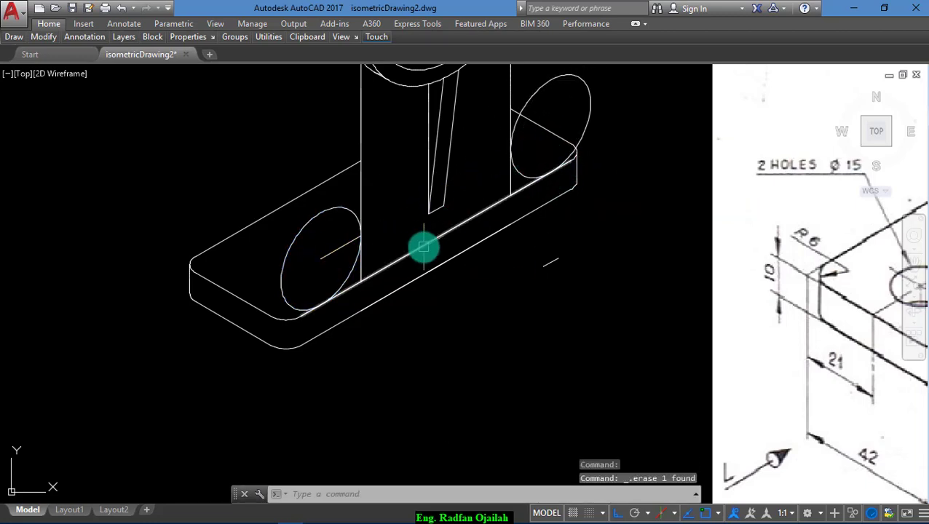
# - Trim the copied isocircle to the lower arc between the upright's right edge and the base plate's top front edge
pyautogui.write('tr')
pyautogui.press('Return')
pyautogui.press('Return')
pyautogui.click(582, 125)
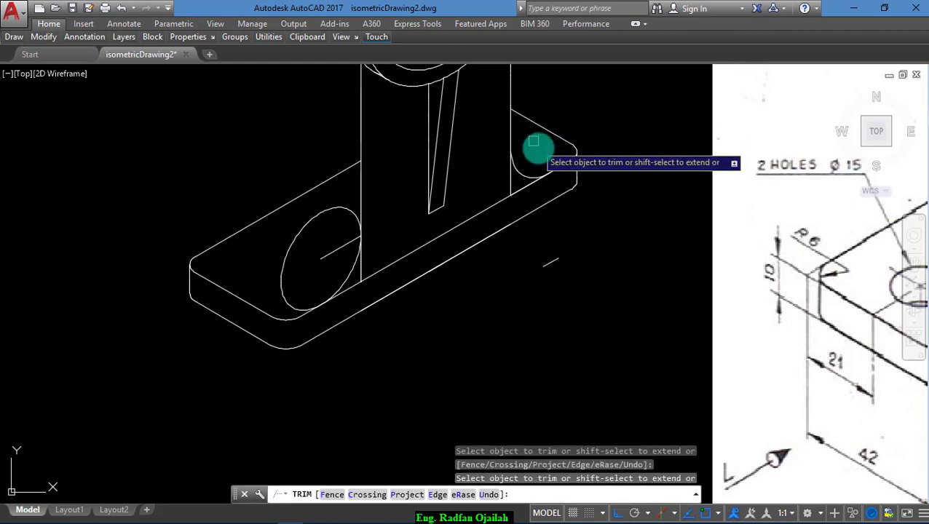
pyautogui.scroll(4, 524, 138)
pyautogui.scroll(4, 547, 184)
pyautogui.press('Escape')
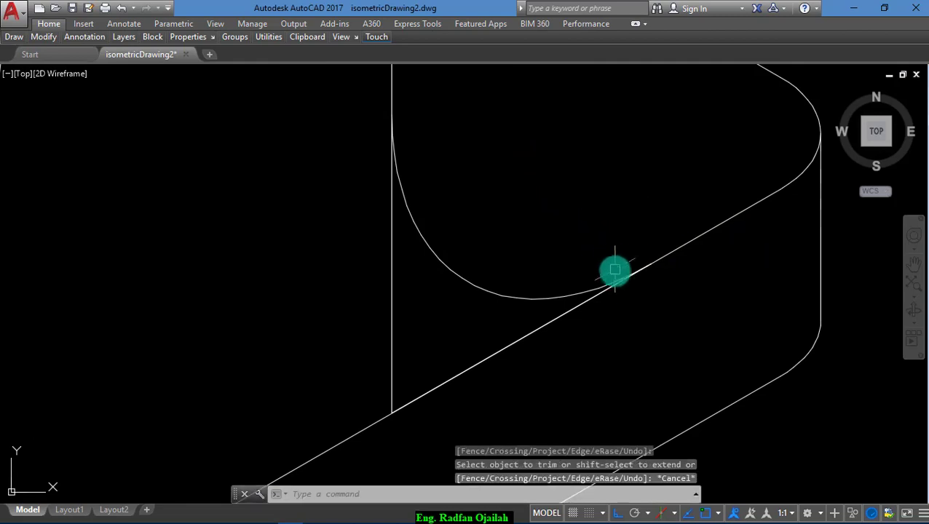
# - Erase the 16 mm construction line lying on the base plate's top front edge below the right arc
pyautogui.write('tr')
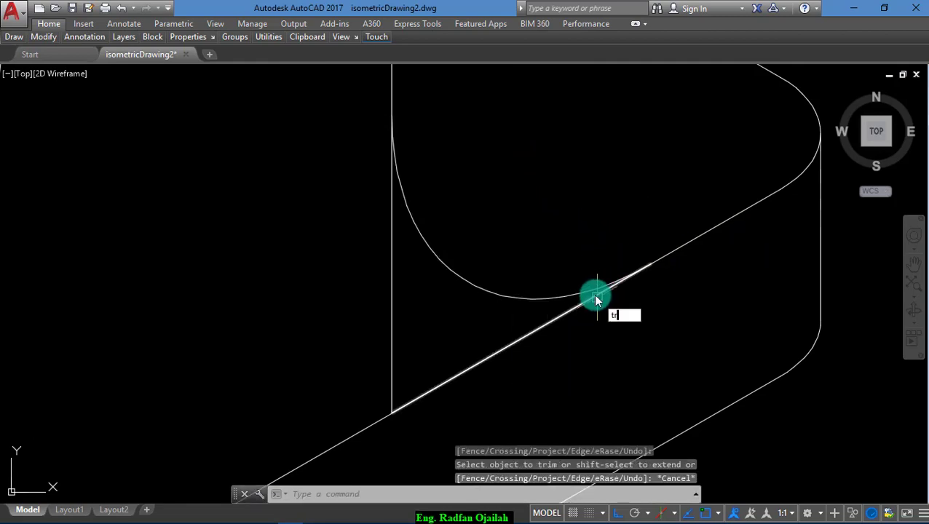
pyautogui.press('Return')
pyautogui.press('Return')
pyautogui.click(561, 318)
pyautogui.press('Escape')
pyautogui.click(565, 315)
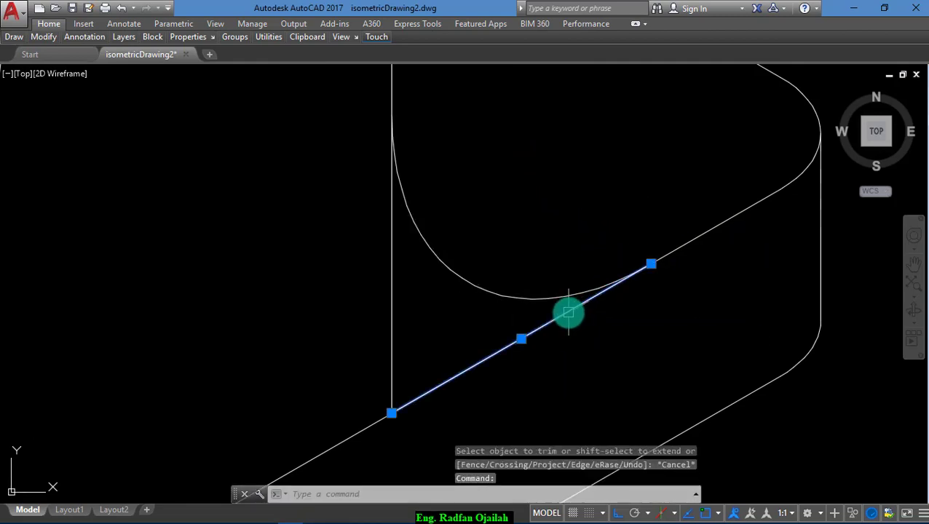
pyautogui.press('Delete')
# - Trim the base plate's top front edge between the foot of the upright's right edge and the end of the right arc
pyautogui.write('tr')
pyautogui.press('Return')
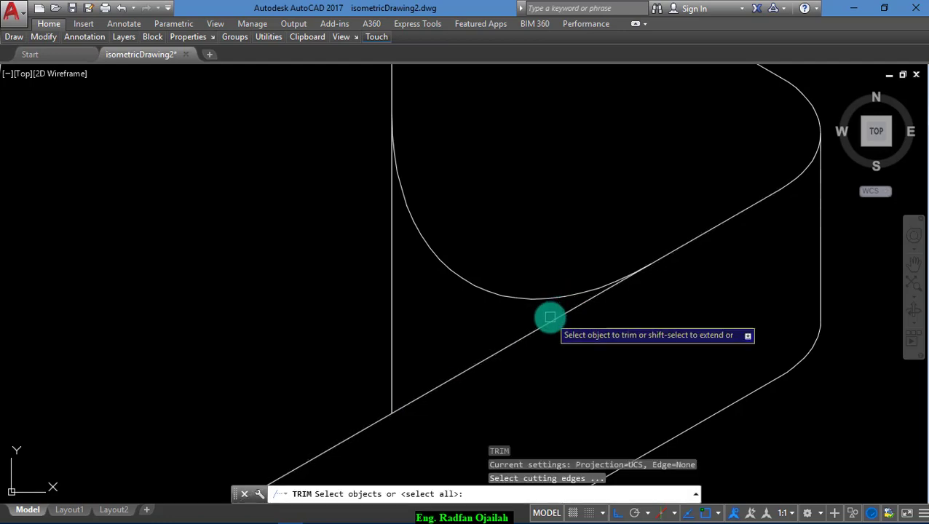
pyautogui.press('Return')
pyautogui.scroll(-2, 629, 287)
pyautogui.scroll(-3, 595, 295)
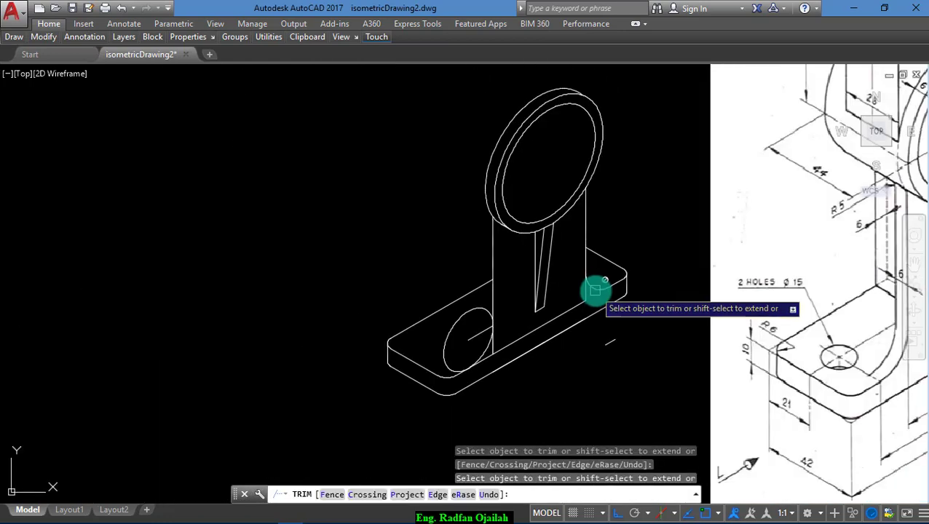
pyautogui.scroll(1, 595, 294)
pyautogui.scroll(-1, 575, 298)
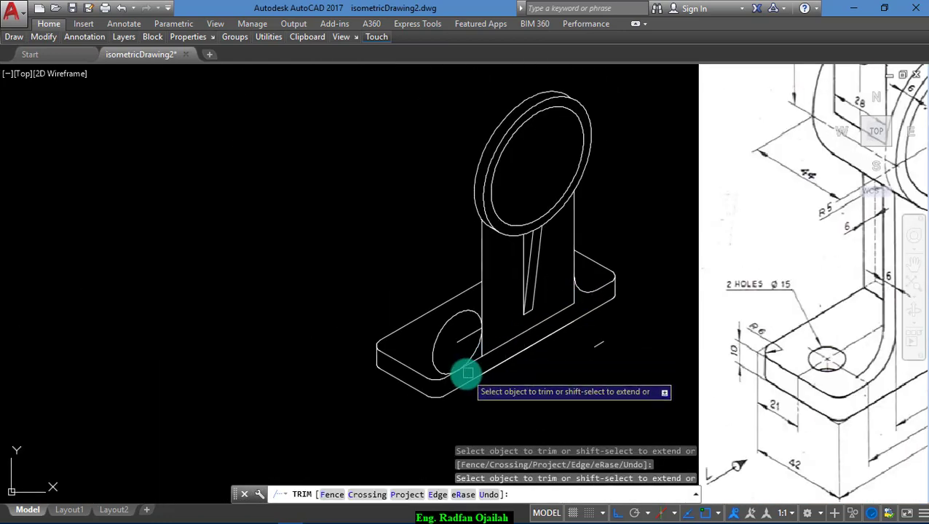
pyautogui.scroll(3, 464, 371)
pyautogui.press('Escape')
# - Trim the left isocircle to the arc joining the upright to the base plate, then erase the 16 mm construction line at its centre
pyautogui.scroll(1, 466, 331)
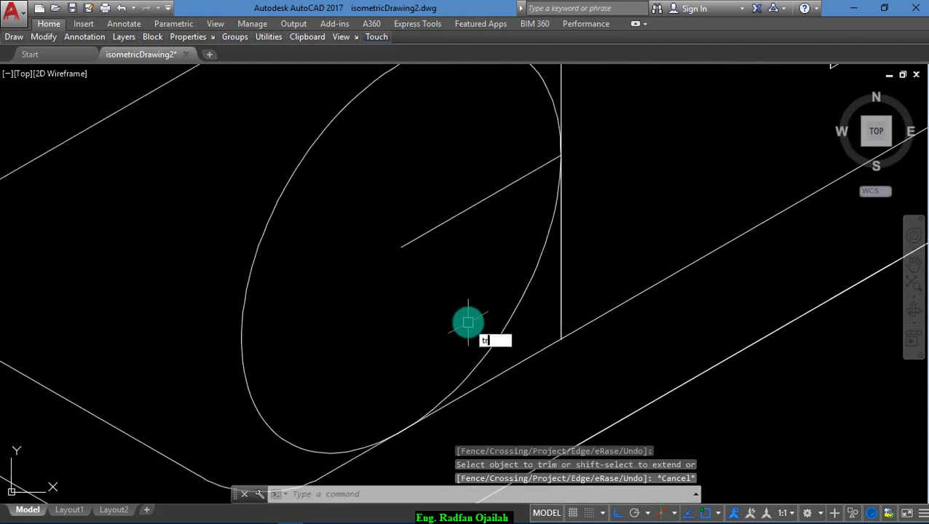
pyautogui.write('tr')
pyautogui.press('Return')
pyautogui.press('Return')
pyautogui.click(318, 438)
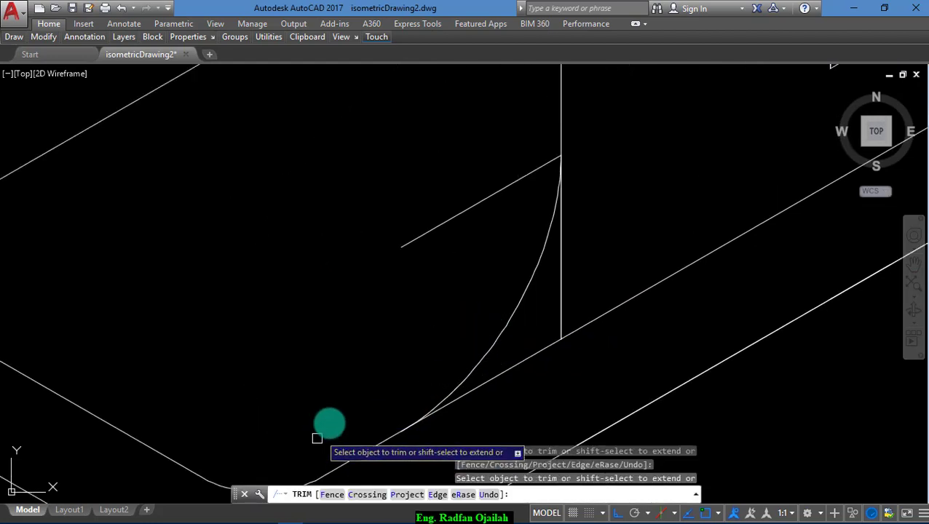
pyautogui.press('Escape')
pyautogui.click(494, 195)
pyautogui.press('Delete')
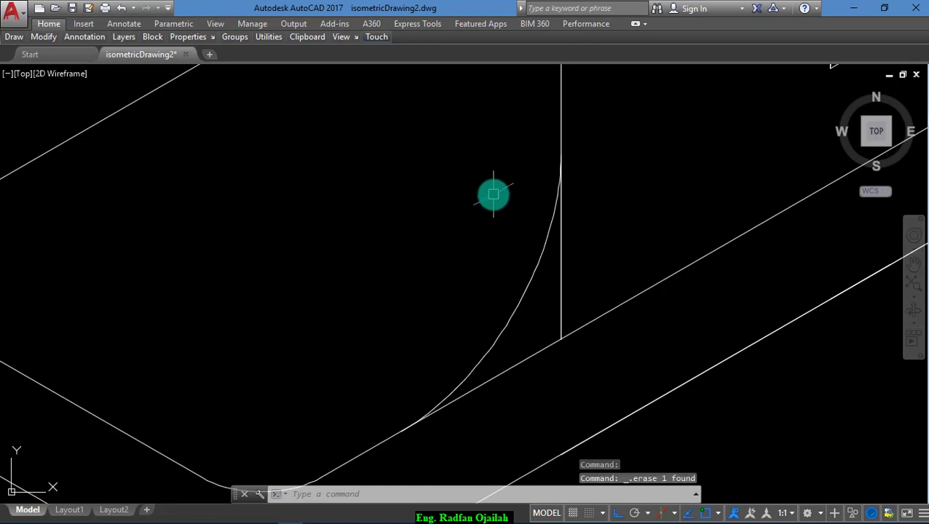
# - Trim the upright's left edge below the left arc and the base plate's top front edge across the upright's foot
pyautogui.click(560, 284)
pyautogui.press('Escape')
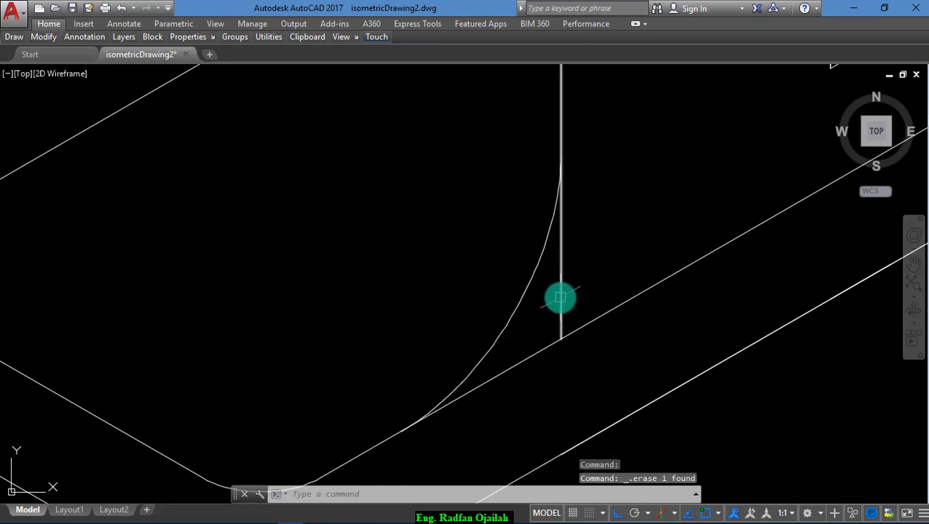
pyautogui.press('Return')
pyautogui.press('Return')
pyautogui.click(607, 259)
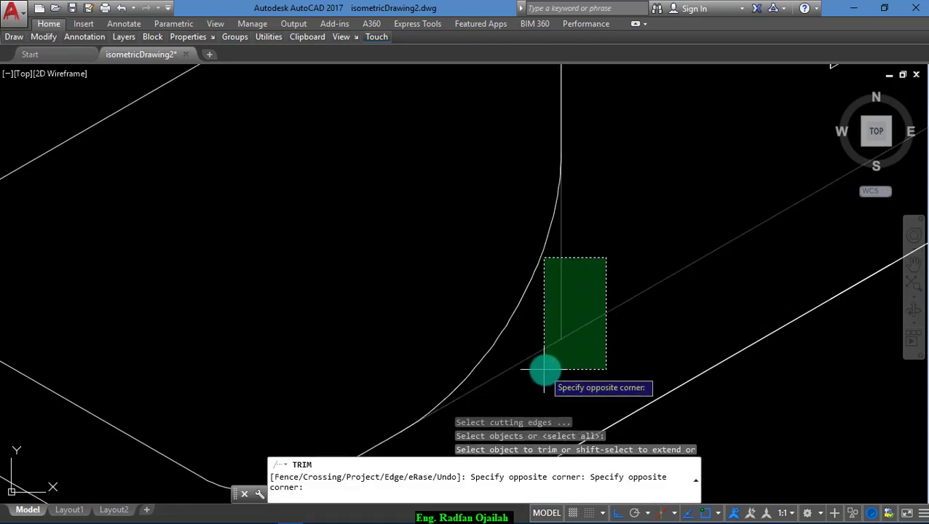
pyautogui.click(550, 367)
pyautogui.scroll(-3, 550, 368)
pyautogui.press('Escape')
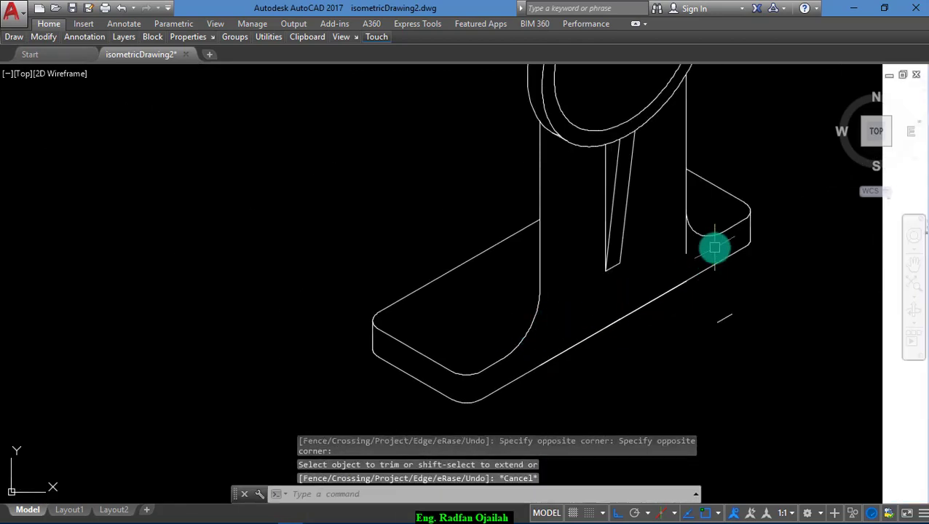
# - Trim the leftover end of the upright's right edge that extends below the right arc
pyautogui.press('Return')
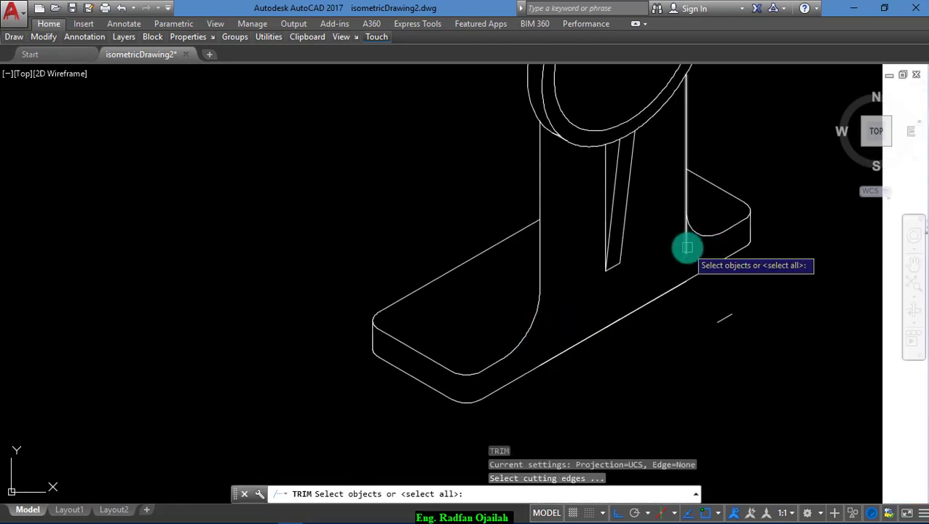
pyautogui.press('Return')
pyautogui.click(686, 249)
pyautogui.scroll(-4, 594, 324)
pyautogui.scroll(3, 616, 232)
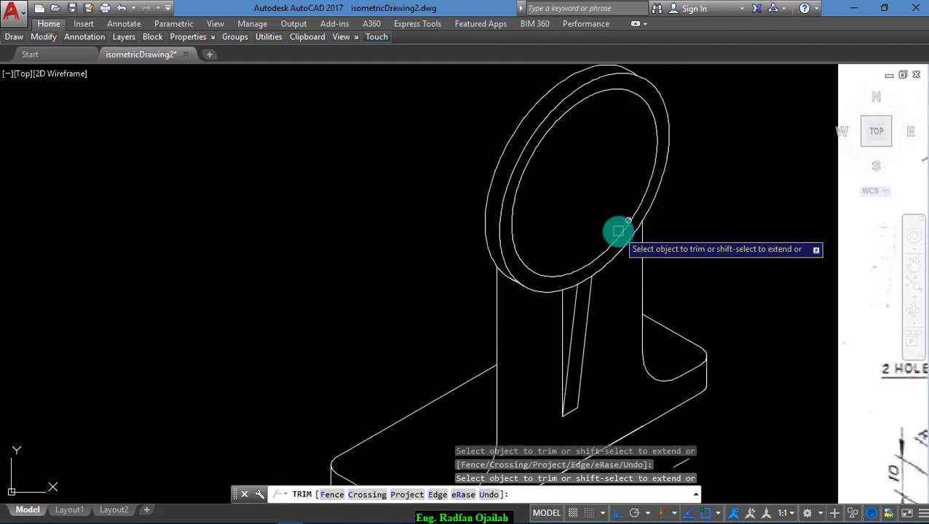
pyautogui.scroll(-2, 565, 265)
pyautogui.scroll(2, 523, 420)
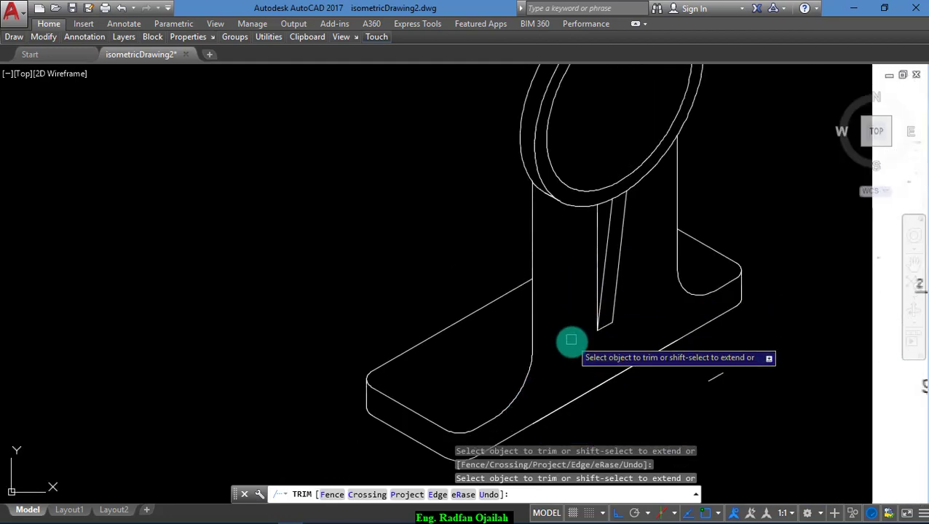
pyautogui.scroll(-2, 510, 377)
pyautogui.scroll(-2, 503, 381)
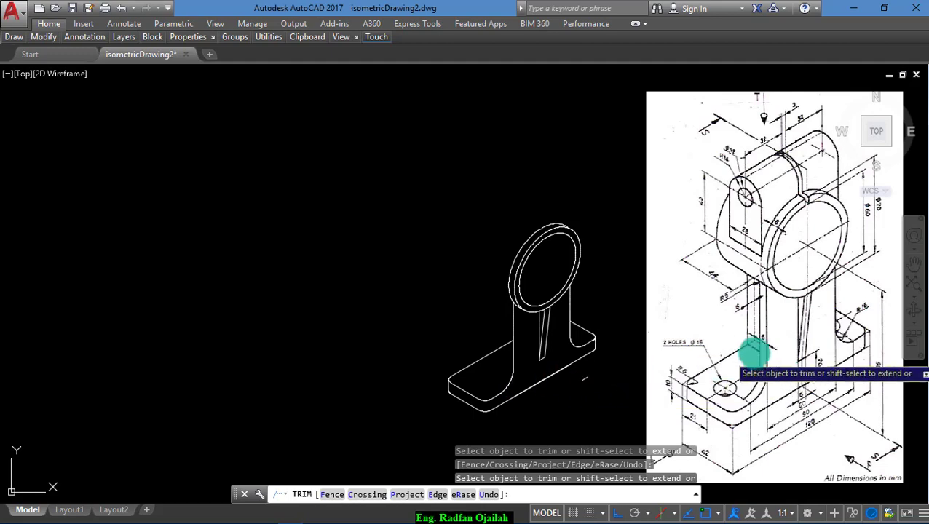
pyautogui.scroll(4, 669, 357)
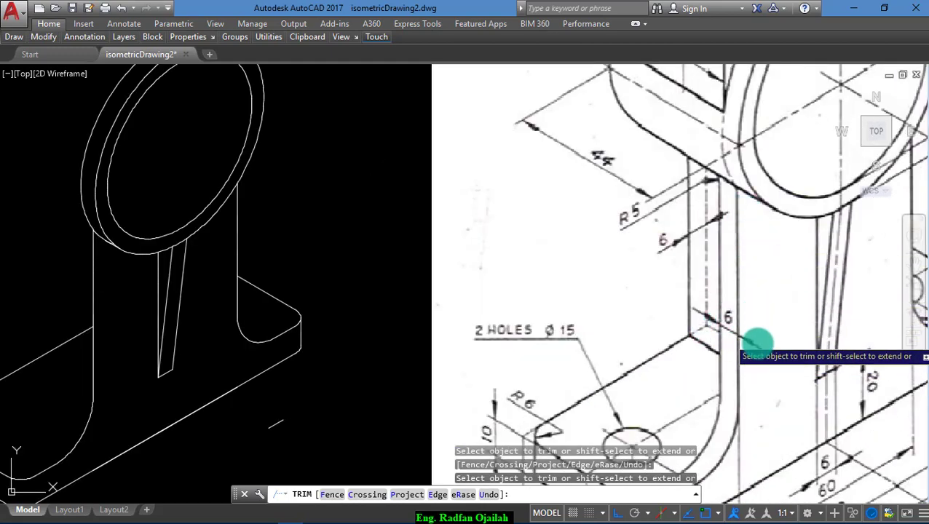
pyautogui.press('Escape')
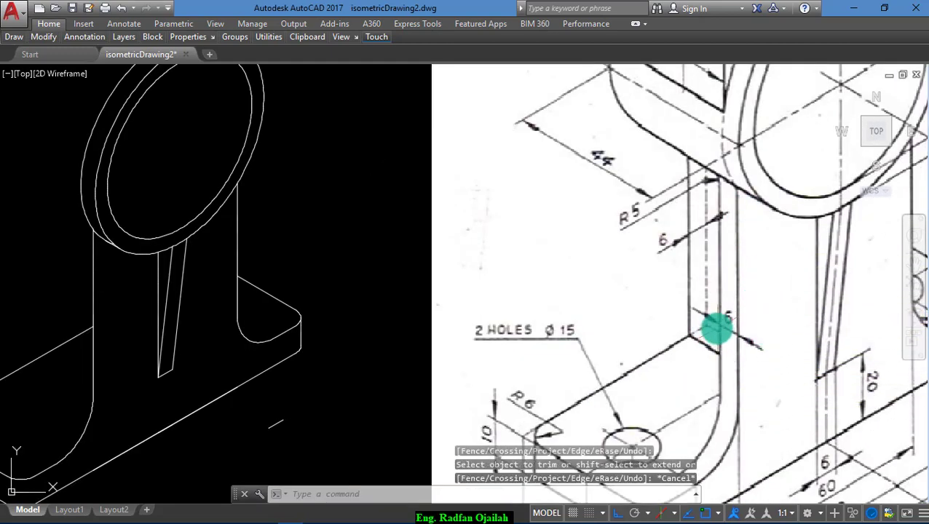
# - Copy the upright's left edge together with its lower arc 6 mm backward at 150° in the left isoplane
pyautogui.scroll(-3, 729, 329)
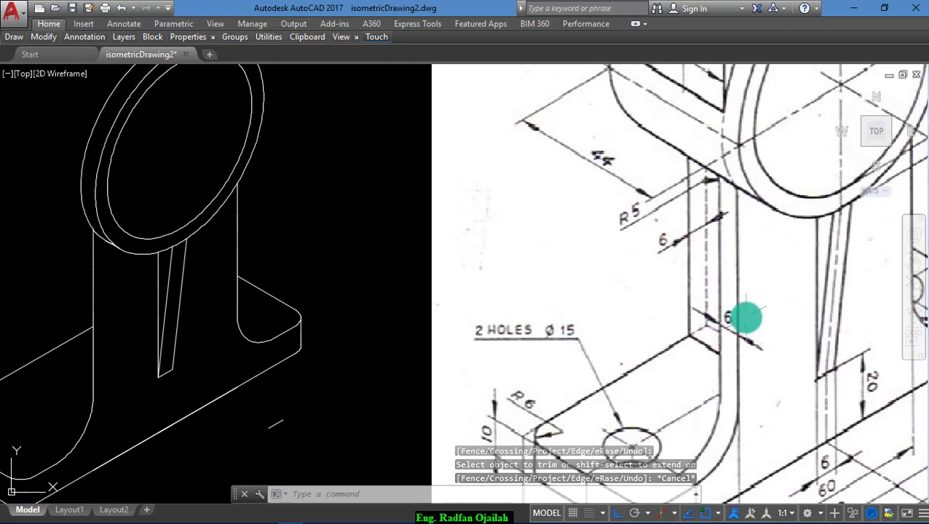
pyautogui.scroll(2, 427, 358)
pyautogui.write('co')
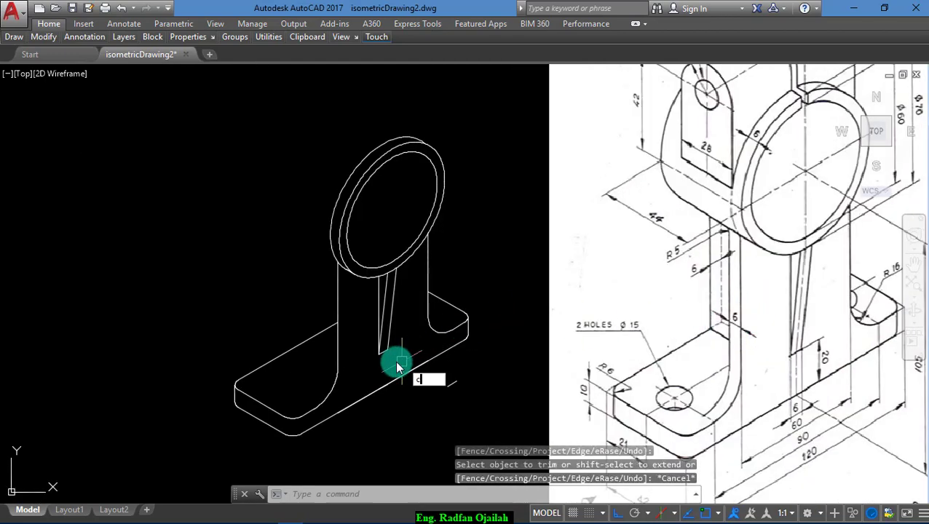
pyautogui.press('Return')
pyautogui.scroll(3, 335, 368)
pyautogui.click(340, 350)
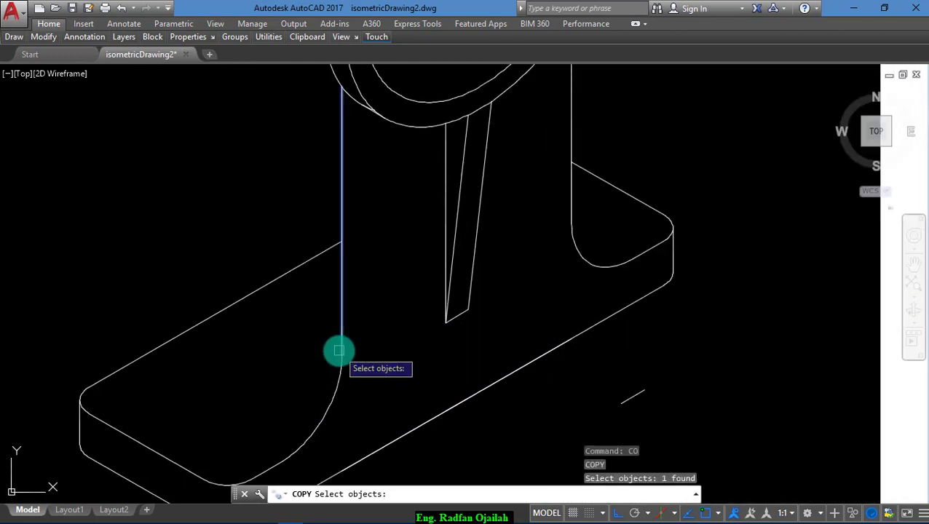
pyautogui.click(331, 387)
pyautogui.press('Return')
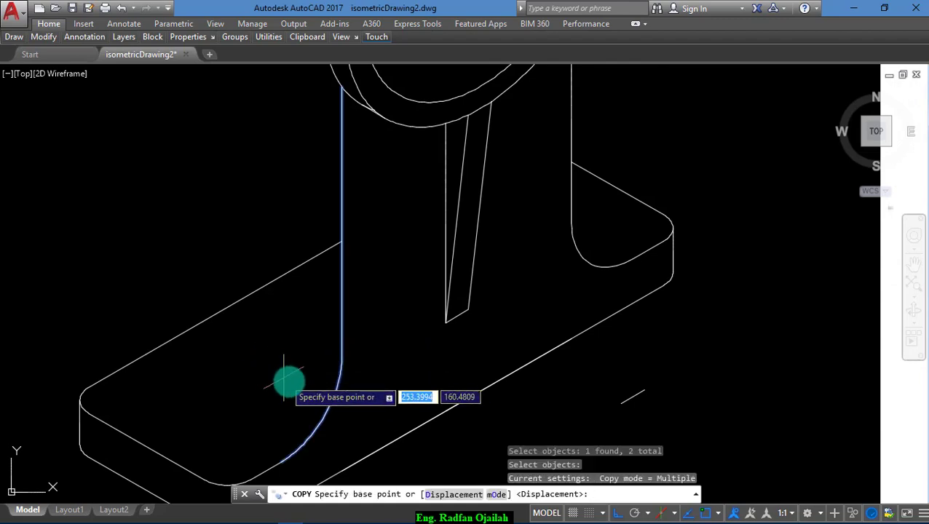
pyautogui.click(299, 385)
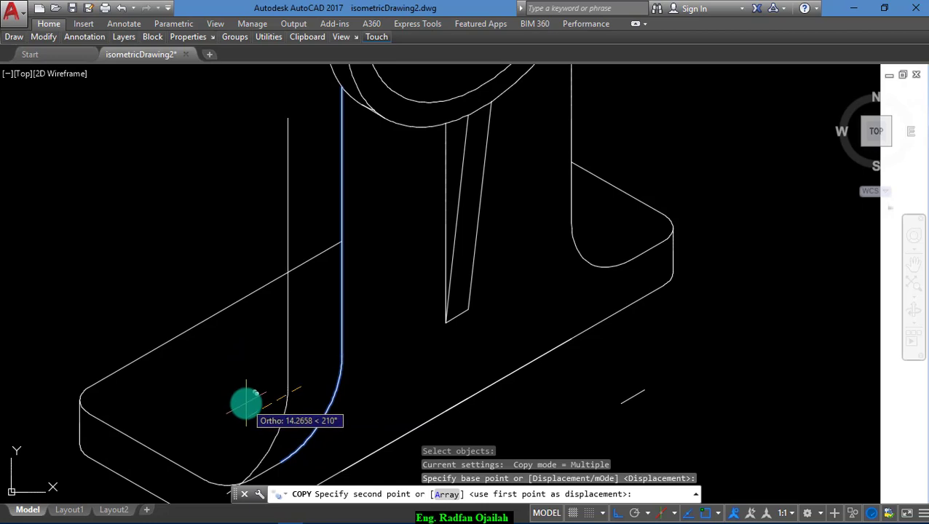
pyautogui.press('F5')
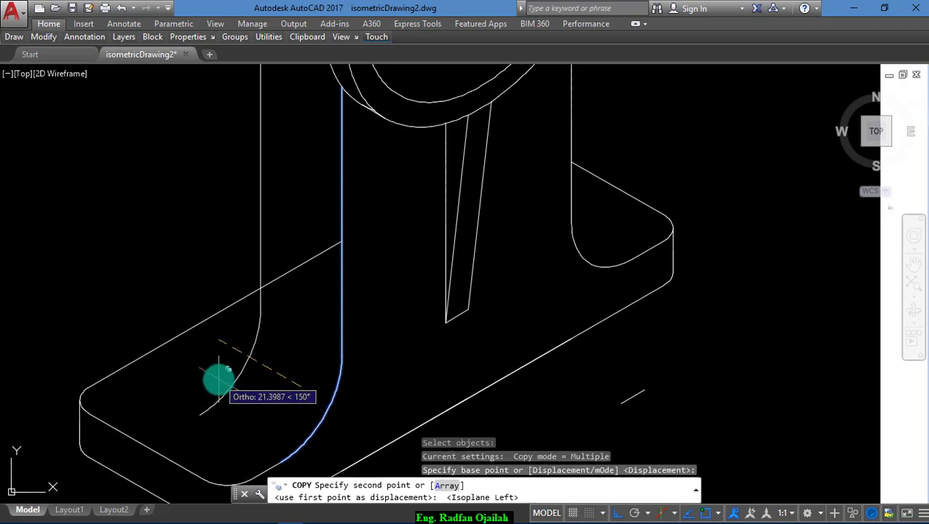
pyautogui.click(218, 378)
pyautogui.press('Return')
# - Copy the disc's outer front isocircle from its centre 44 mm backward at 150°
pyautogui.scroll(-4, 218, 380)
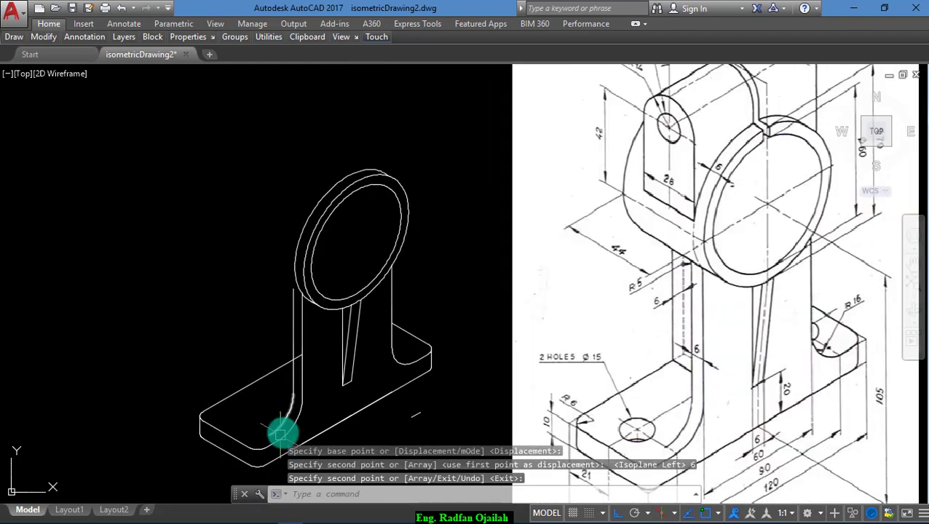
pyautogui.scroll(3, 251, 273)
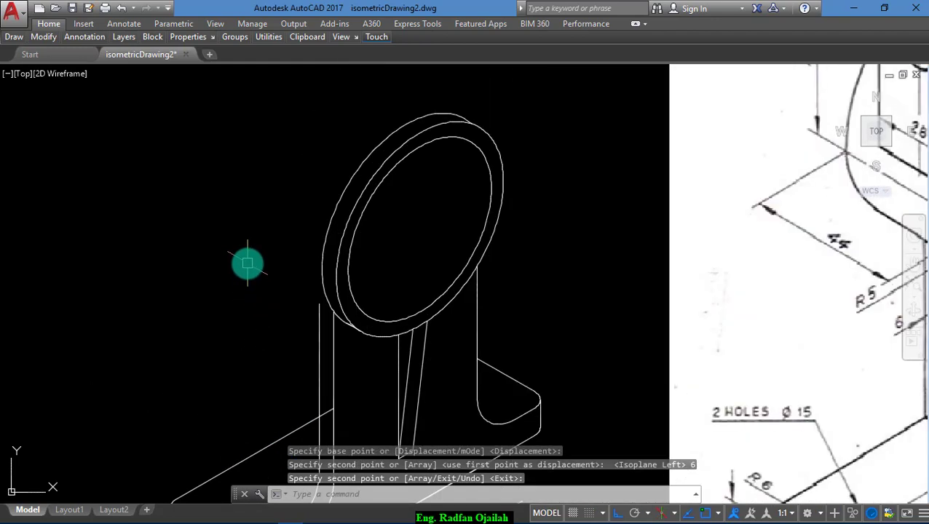
pyautogui.write('co')
pyautogui.press('Return')
pyautogui.scroll(2, 253, 296)
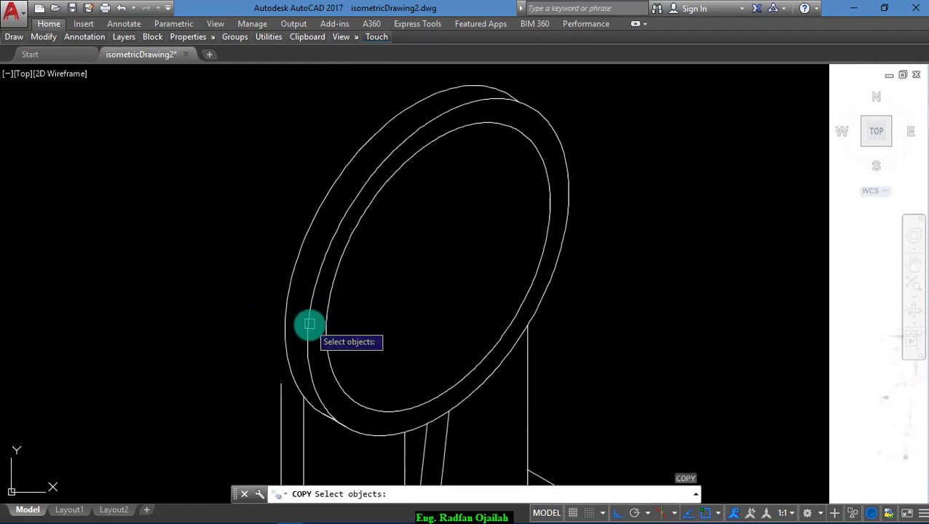
pyautogui.click(304, 325)
pyautogui.press('Return')
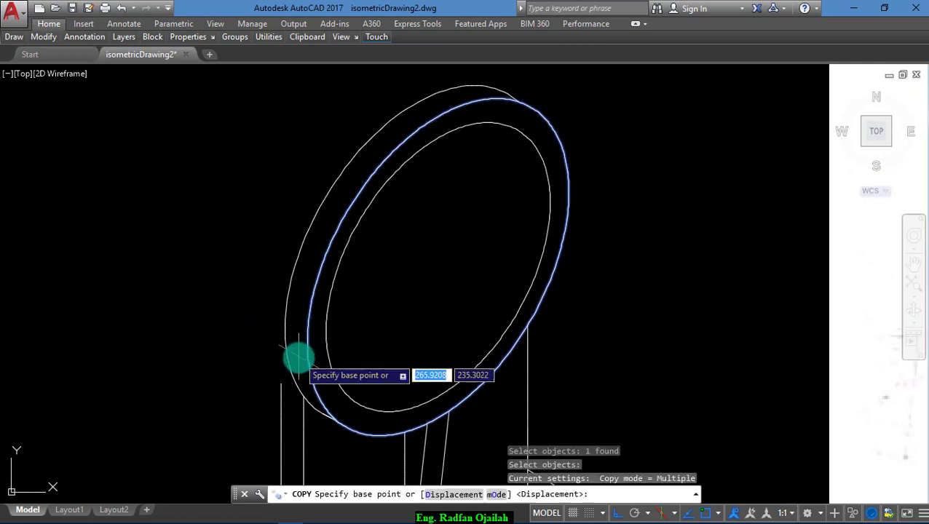
pyautogui.click(437, 267)
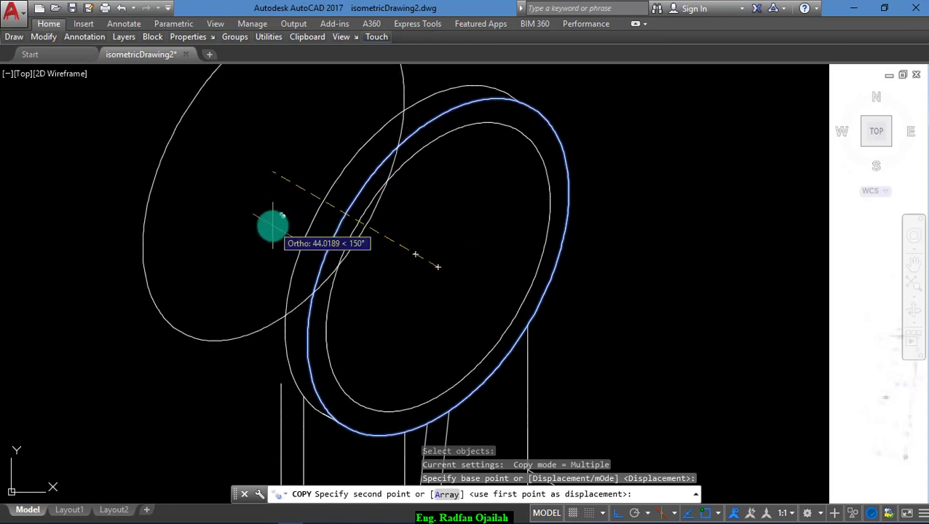
pyautogui.write('44')
pyautogui.press('Return')
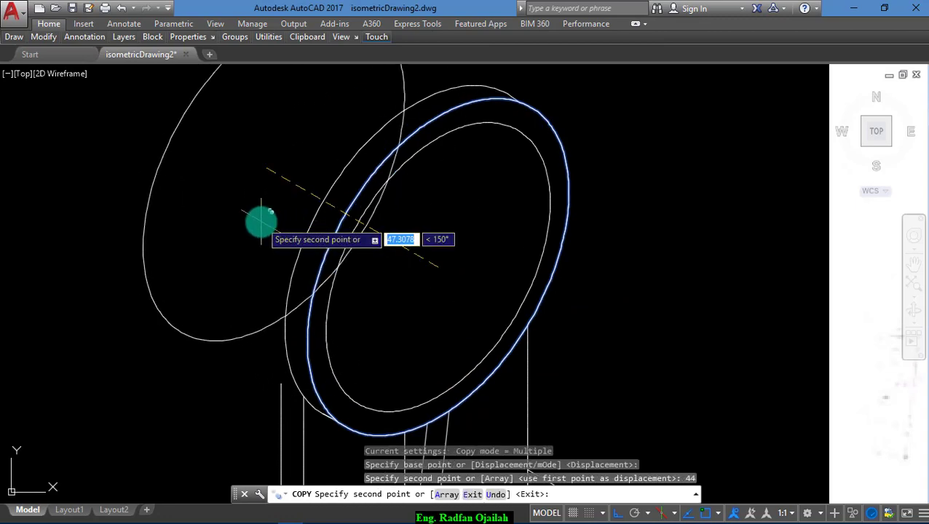
pyautogui.scroll(-5, 360, 342)
pyautogui.press('Escape')
# - Draw a line at 330° from the lower left side of the rear isocircle to the lower edge of the front disc
pyautogui.scroll(4, 327, 377)
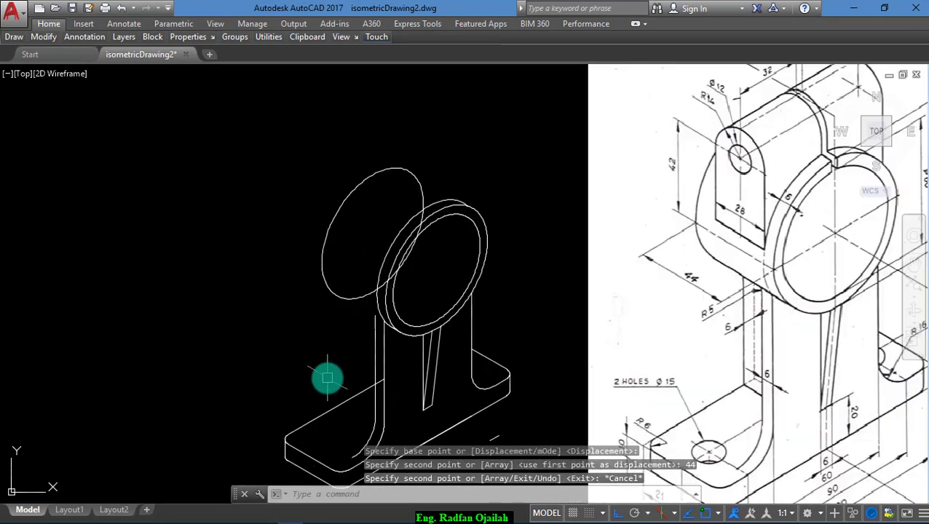
pyautogui.write('l')
pyautogui.press('Return')
pyautogui.scroll(3, 361, 335)
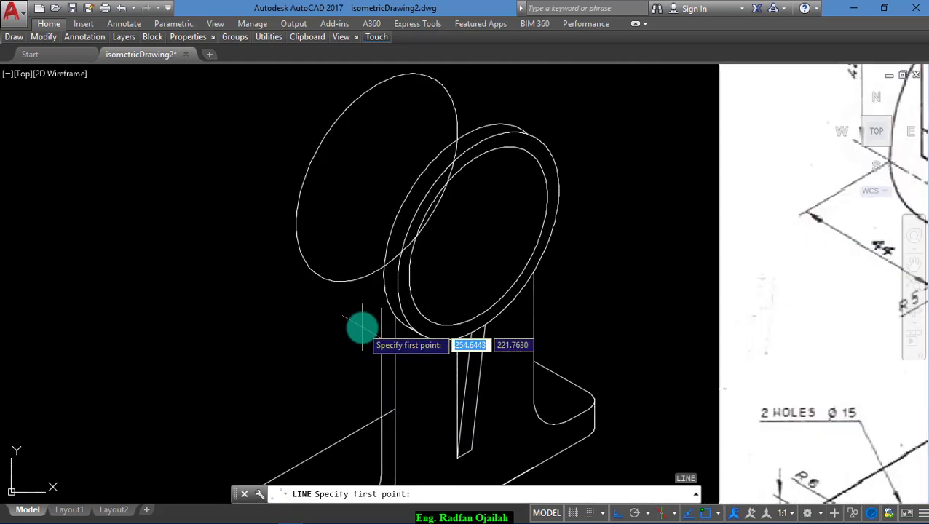
pyautogui.click(318, 278)
pyautogui.scroll(5, 426, 342)
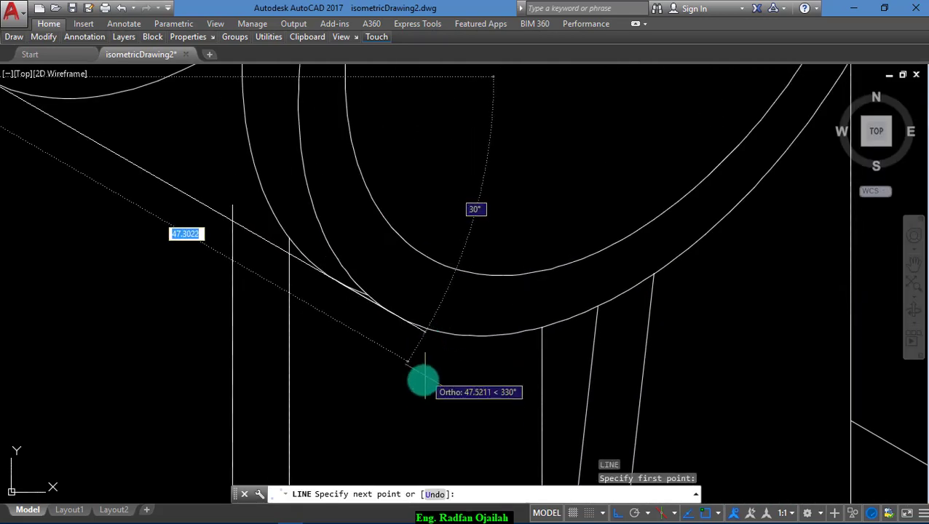
pyautogui.click(395, 318)
pyautogui.press('Escape')
# - Trim away the parts of the rear isocircle hidden behind the front disc and inside the cylinder's lower edge line
pyautogui.scroll(-8, 297, 427)
pyautogui.scroll(5, 297, 427)
pyautogui.write('tr')
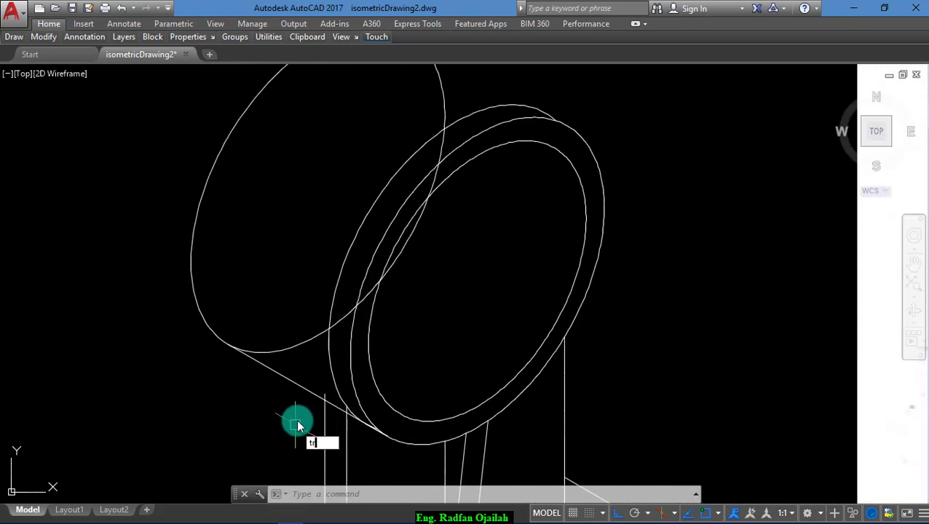
pyautogui.press('Return')
pyautogui.press('Return')
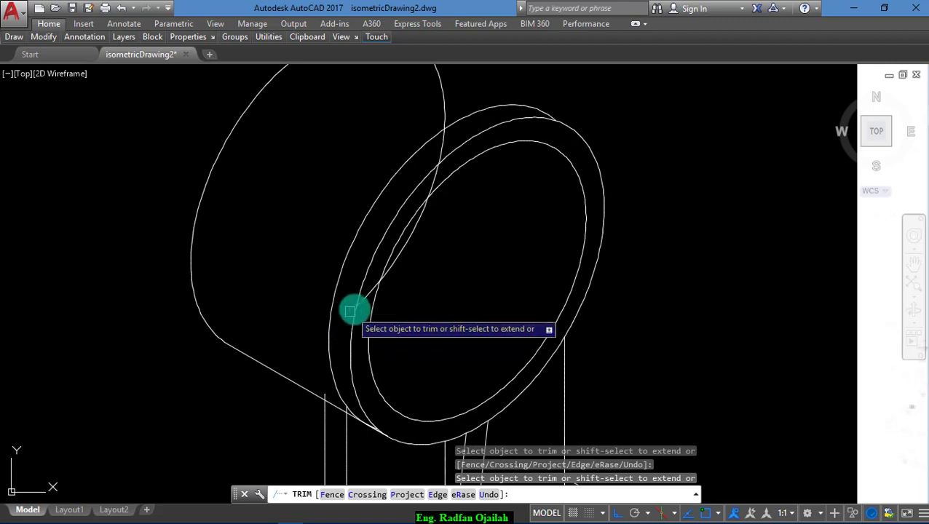
pyautogui.click(355, 308)
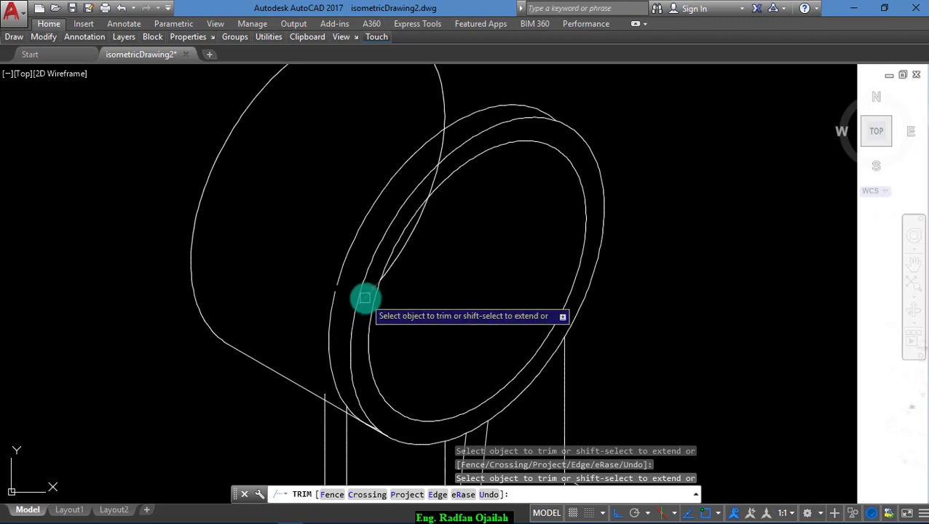
pyautogui.click(429, 182)
pyautogui.scroll(-6, 431, 249)
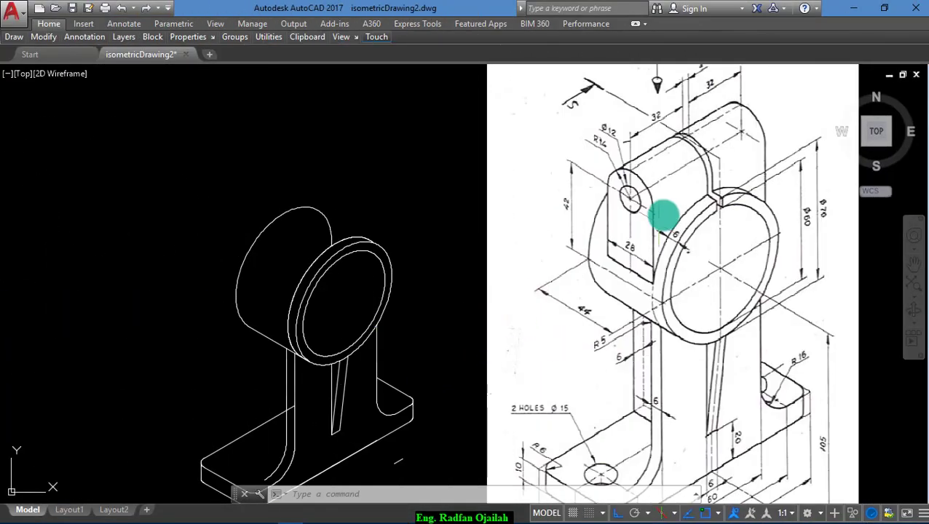
# - Start a construction line from the centre of the front disc
pyautogui.scroll(2, 659, 211)
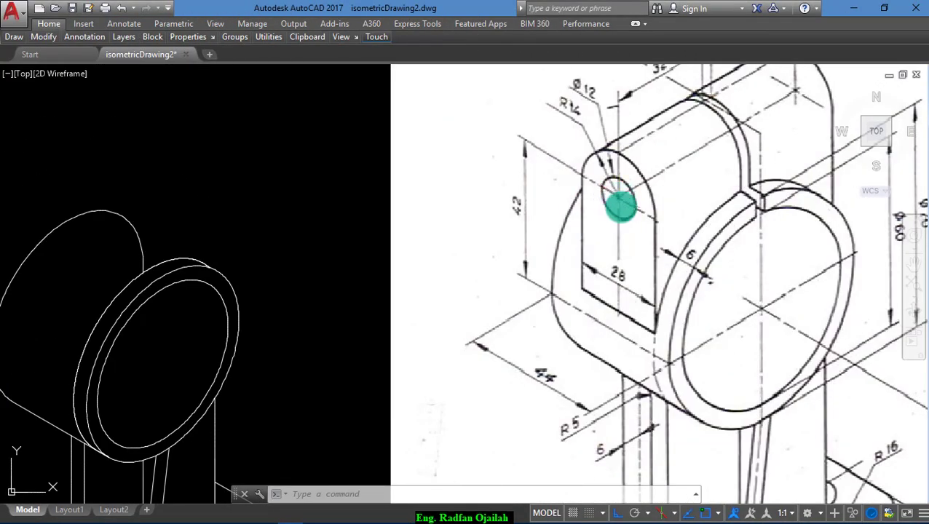
pyautogui.scroll(-2, 660, 253)
pyautogui.scroll(2, 262, 396)
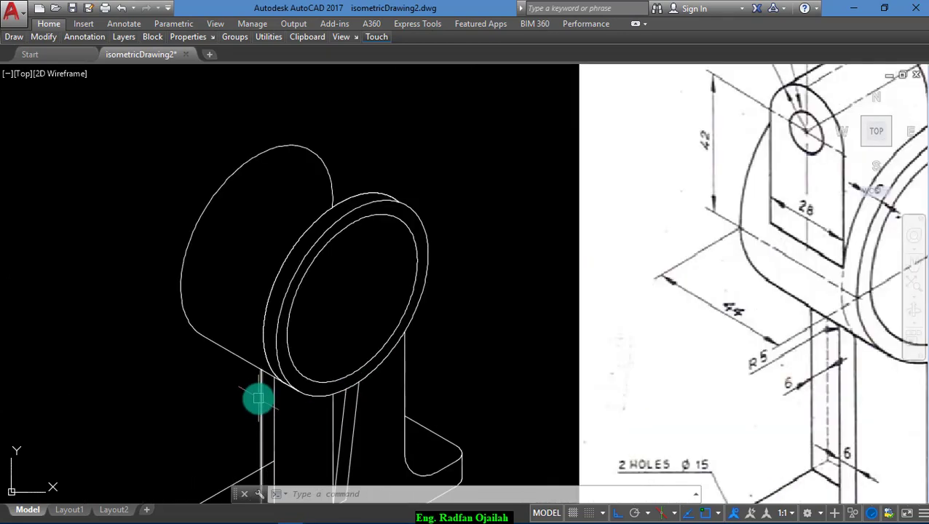
pyautogui.write('l')
pyautogui.press('Return')
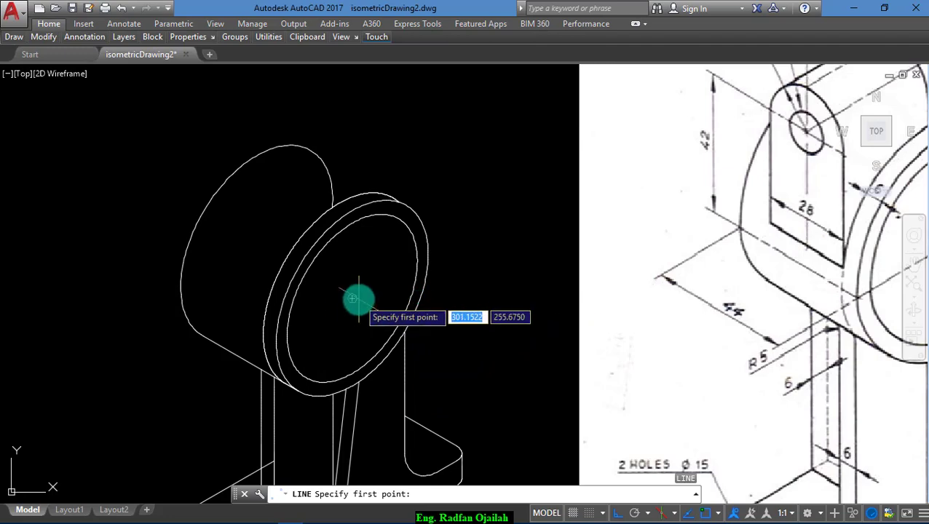
pyautogui.scroll(5, 321, 297)
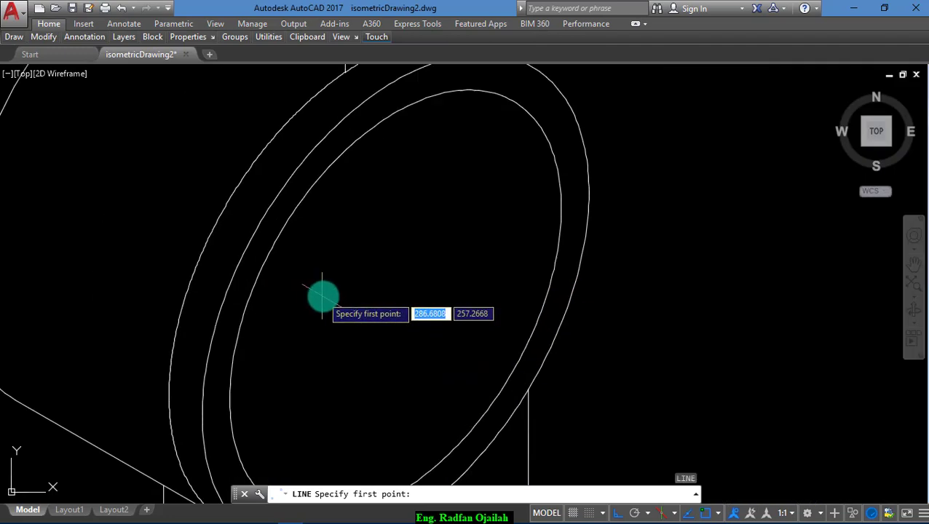
# - Draw a line from the centre of the front ring toward 210° on the top isoplane, running past the ring's outer edge
pyautogui.scroll(-3, 292, 327)
pyautogui.click(374, 303)
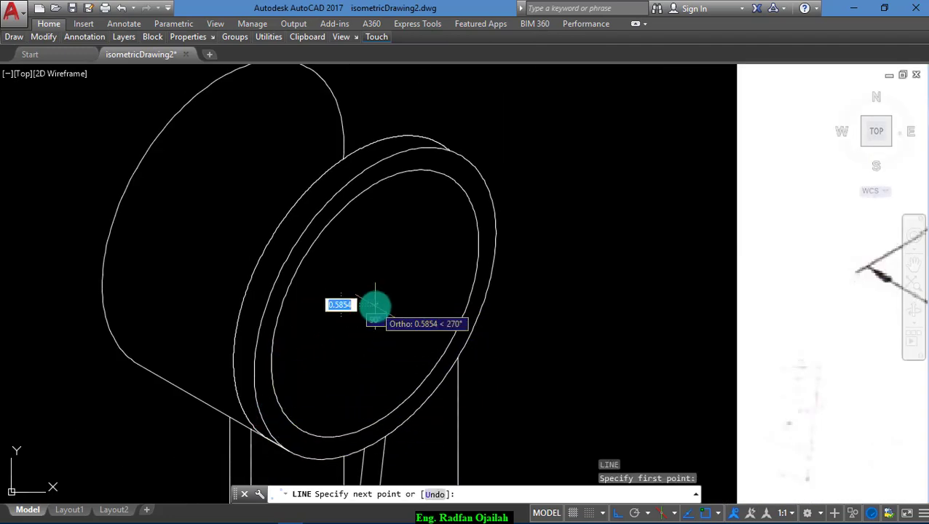
pyautogui.press('F5')
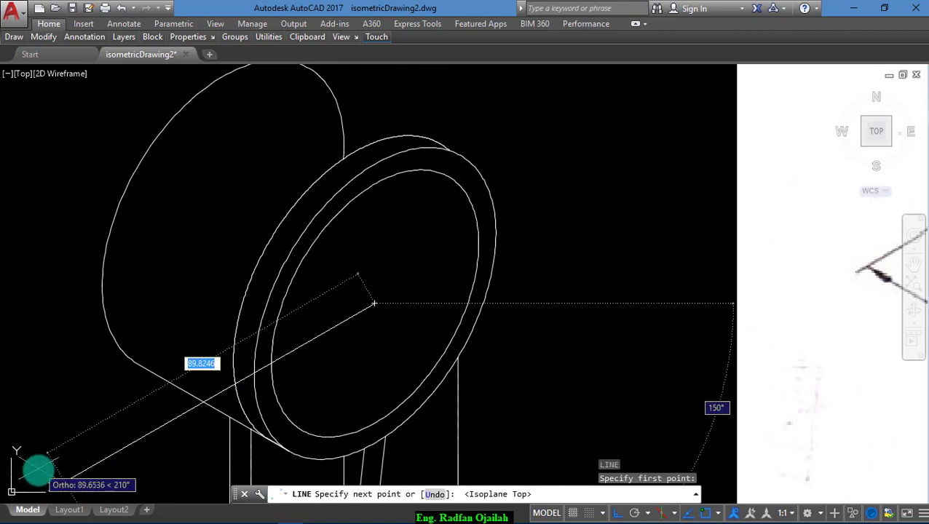
pyautogui.click(208, 387)
pyautogui.press('Escape')
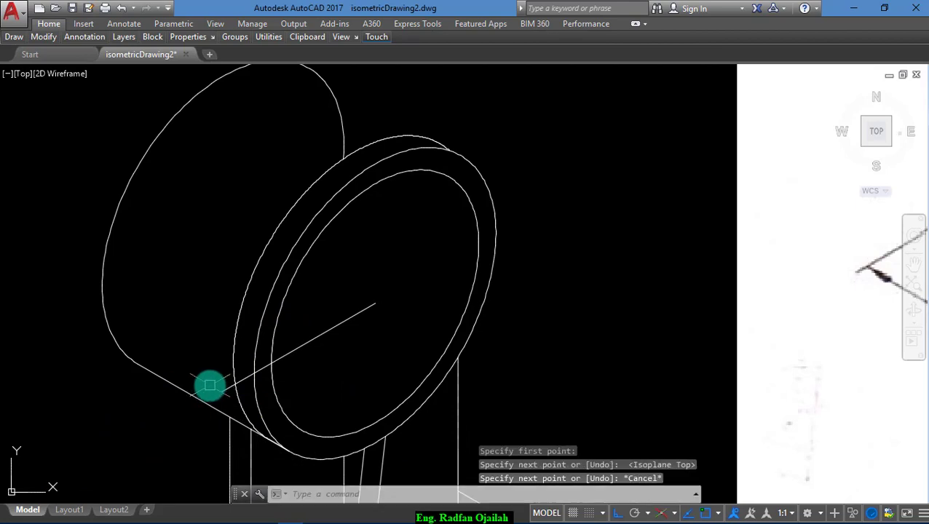
# - Trim the centre line's overhang back to the front face's outer ellipse
pyautogui.write('tr')
pyautogui.press('Return')
pyautogui.click(251, 365)
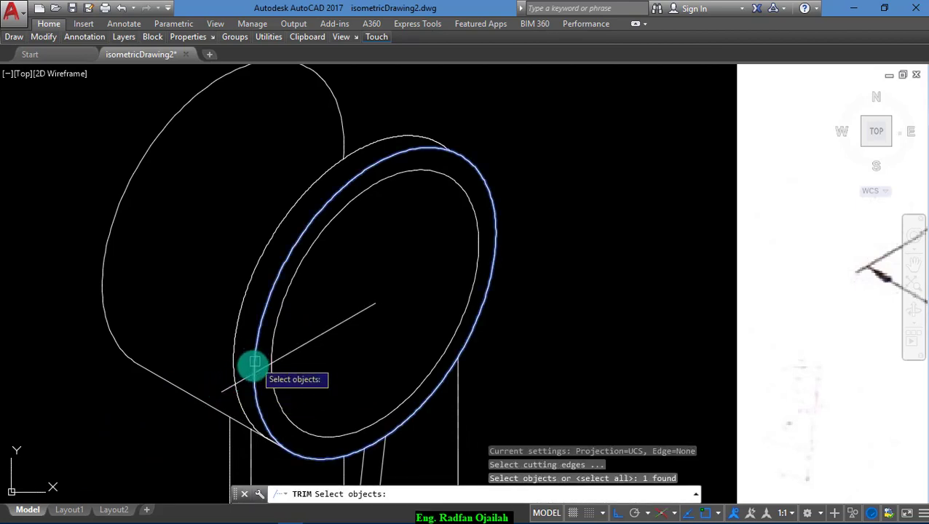
pyautogui.press('Return')
pyautogui.scroll(-1, 338, 401)
pyautogui.press('Escape')
pyautogui.scroll(-3, 431, 384)
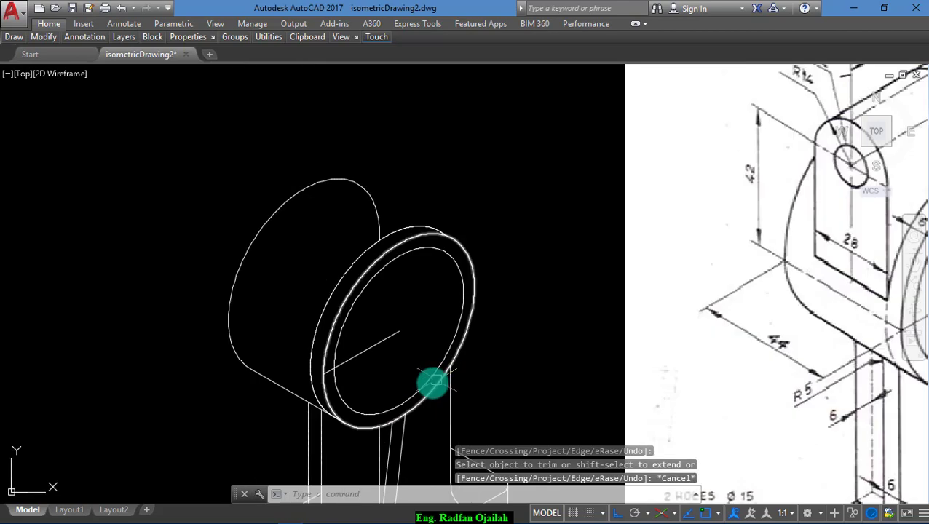
# - Draw a line from the trimmed end on the outer ellipse toward 150°, running back past the rear ellipse
pyautogui.press('Return')
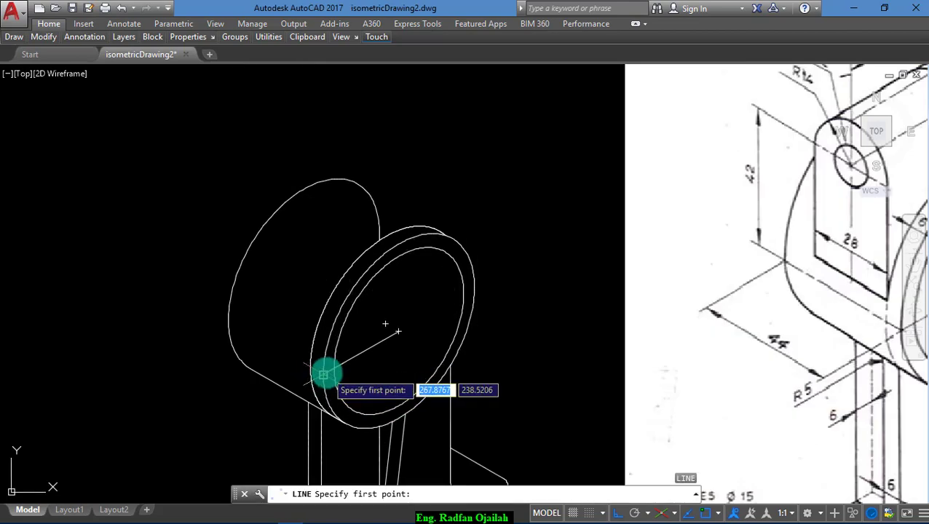
pyautogui.click(324, 374)
pyautogui.click(118, 235)
pyautogui.press('Return')
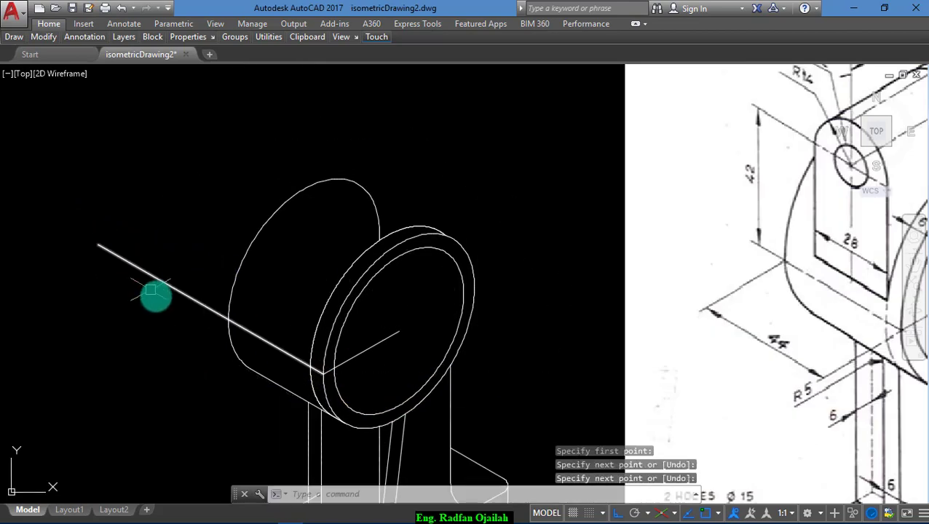
# - Trim off the portion of the receding line that extends beyond the rear ellipse
pyautogui.write('tr')
pyautogui.press('Return')
pyautogui.press('Return')
pyautogui.scroll(-2, 199, 356)
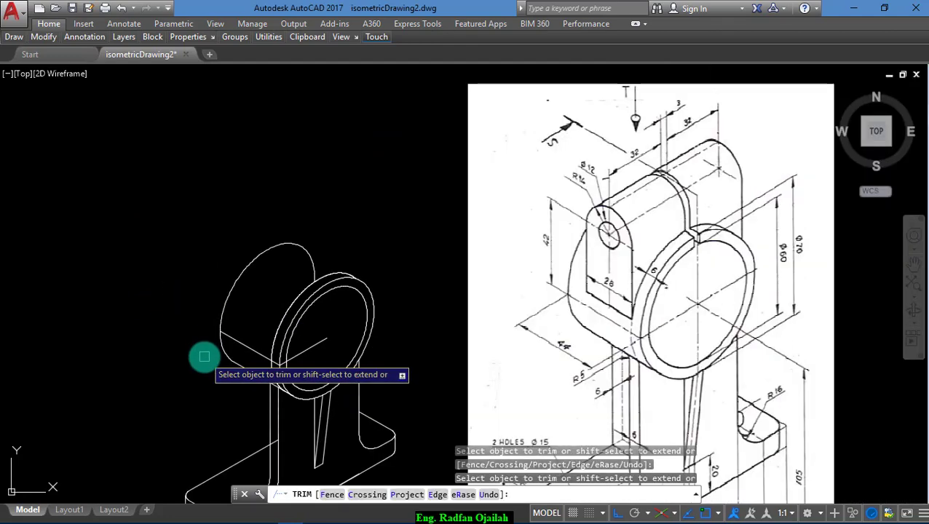
pyautogui.press('Escape')
# - Draw a 42-long vertical line upward from the midpoint of the cylinder's side line, using the right isoplane
pyautogui.scroll(2, 614, 306)
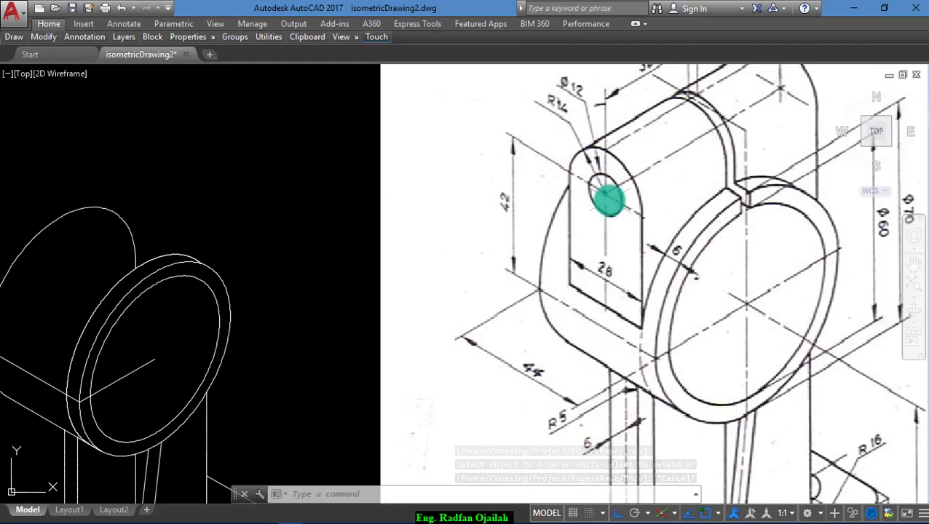
pyautogui.scroll(-2, 728, 251)
pyautogui.scroll(2, 248, 252)
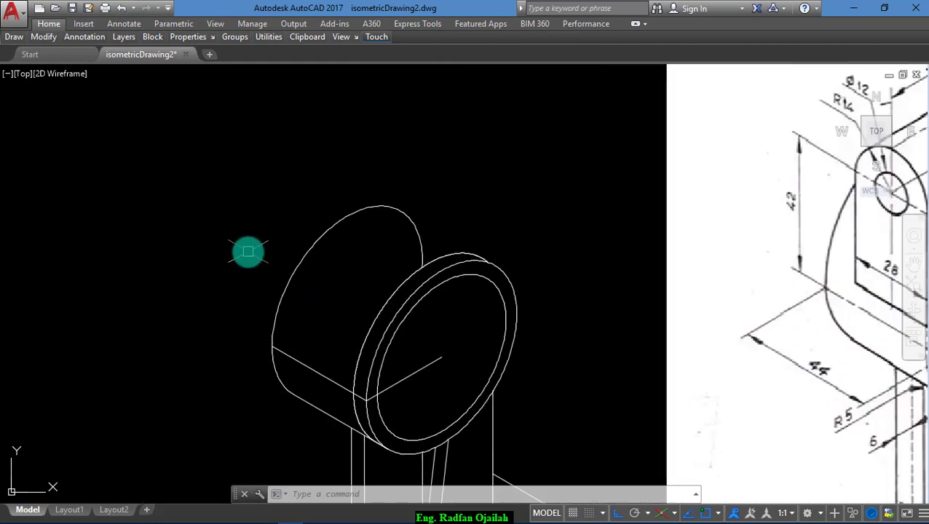
pyautogui.press('Return')
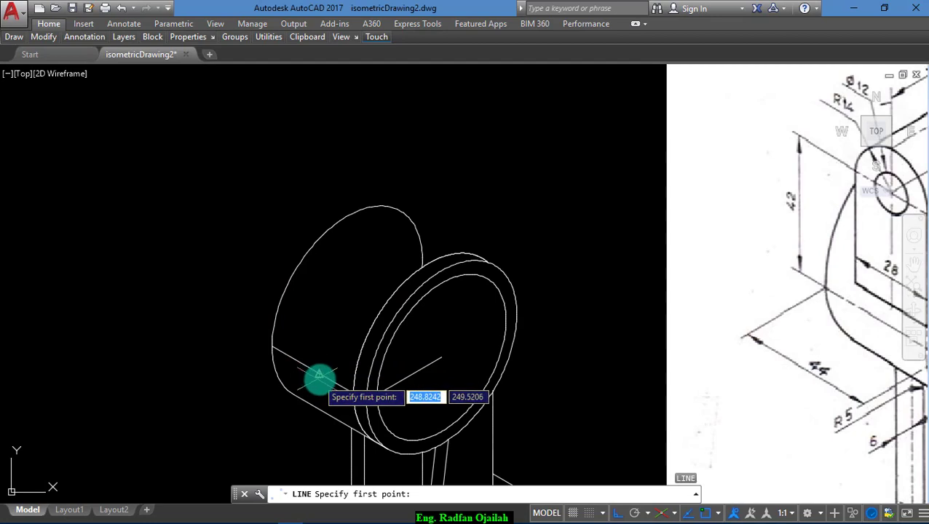
pyautogui.click(319, 374)
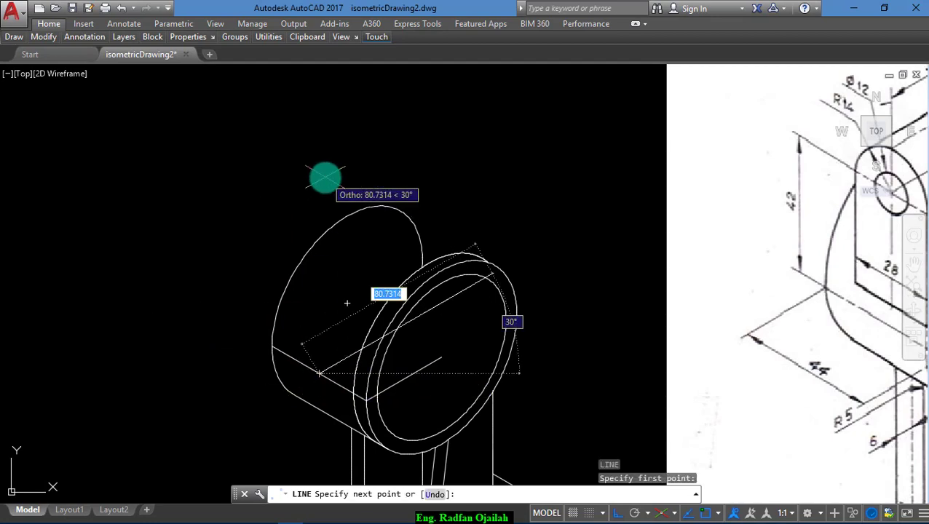
pyautogui.press('F5')
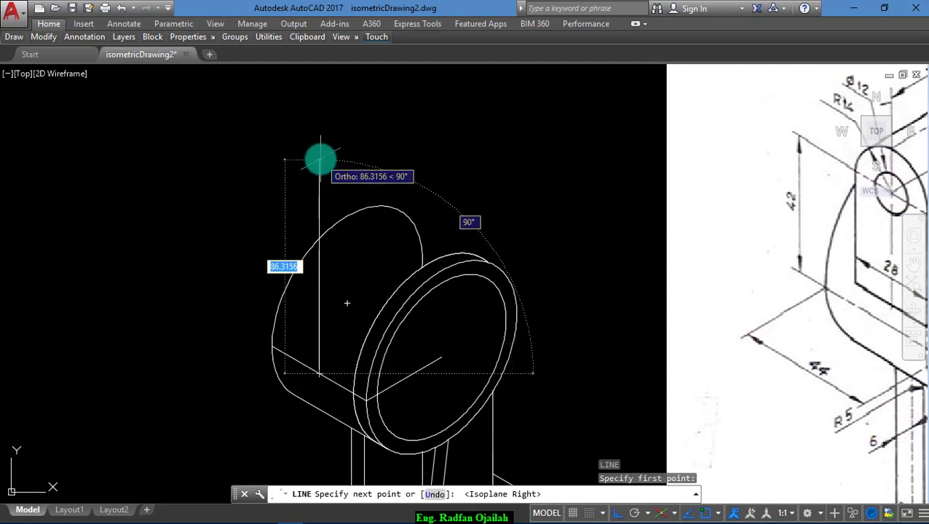
pyautogui.write('42')
pyautogui.press('Return')
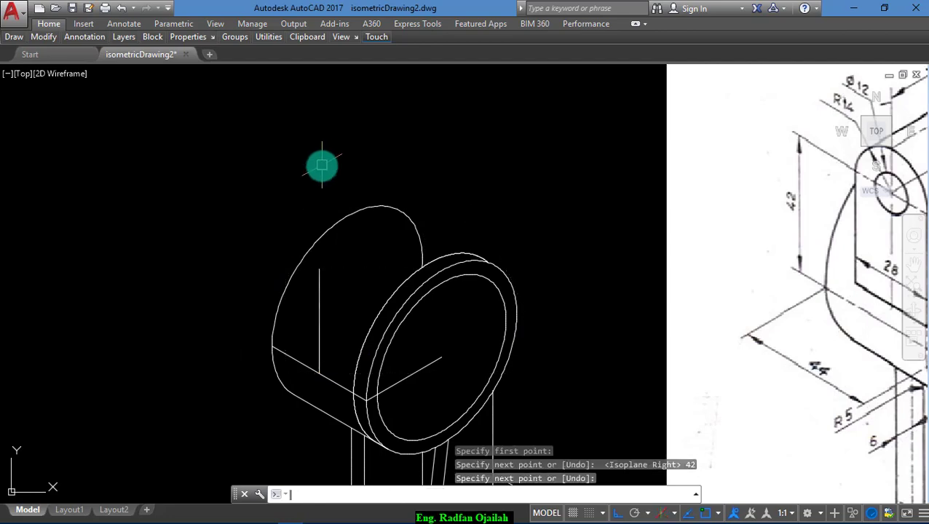
pyautogui.press('Return')
# - Draw a left-isoplane isocircle of radius 12 centred on the upper end of the 42-long vertical line
pyautogui.scroll(-3, 240, 320)
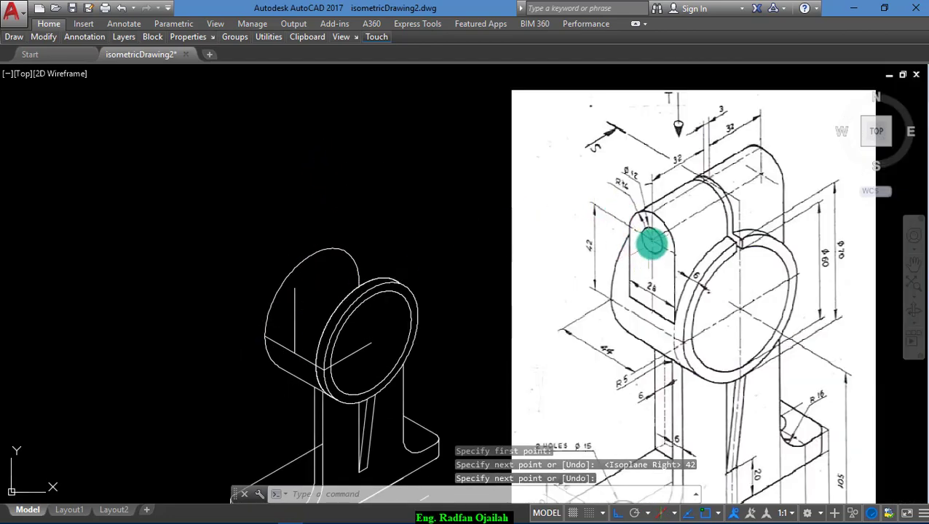
pyautogui.scroll(2, 651, 242)
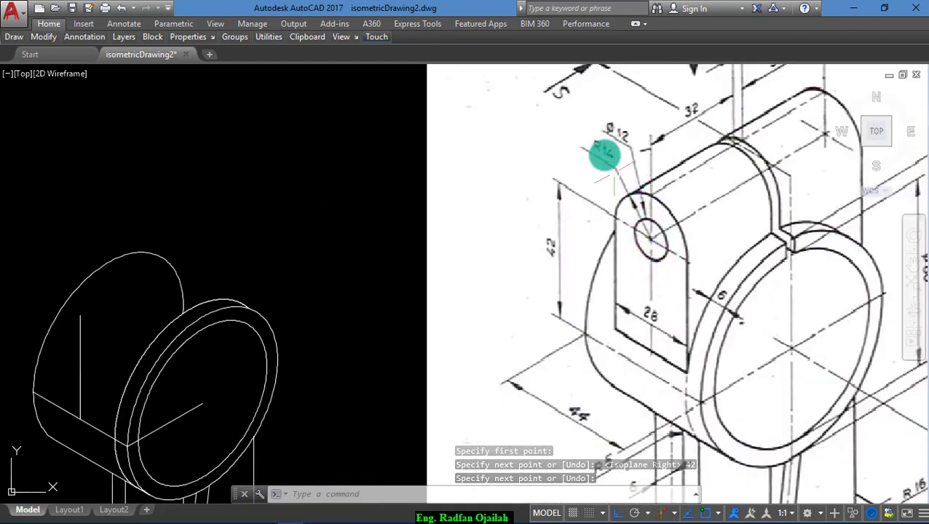
pyautogui.scroll(2, 601, 149)
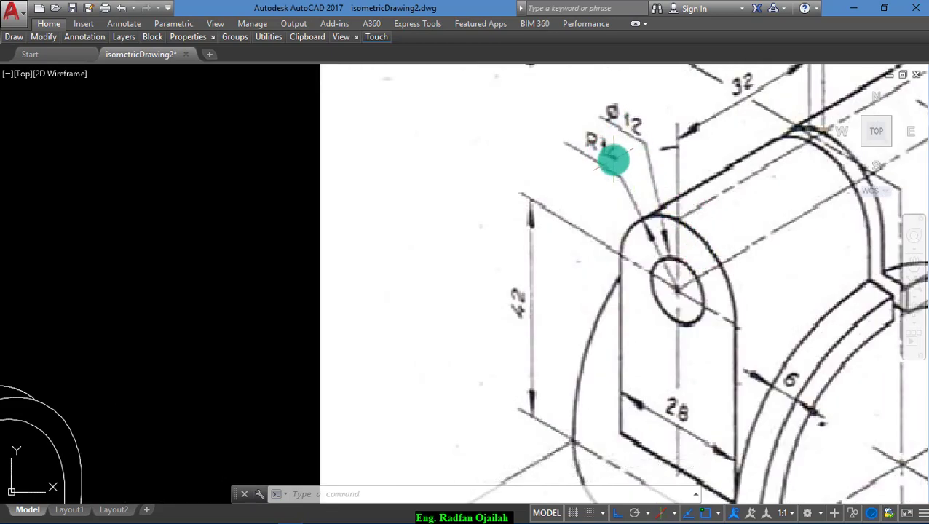
pyautogui.scroll(-2, 728, 182)
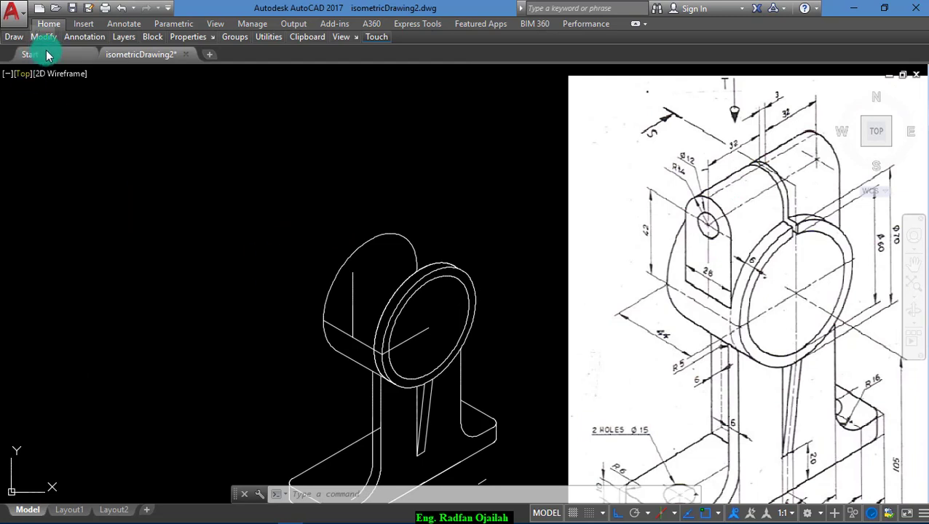
pyautogui.moveTo(10, 42)
pyautogui.click(133, 70)
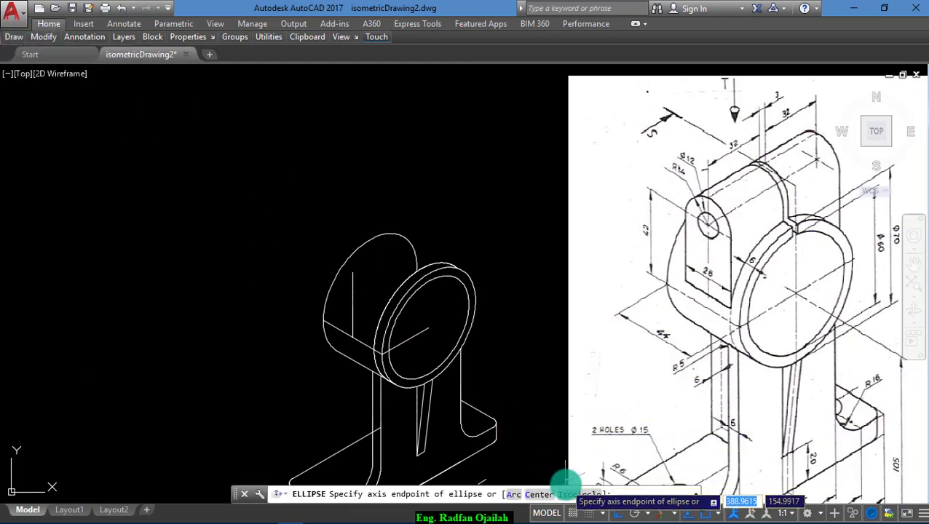
pyautogui.click(565, 495)
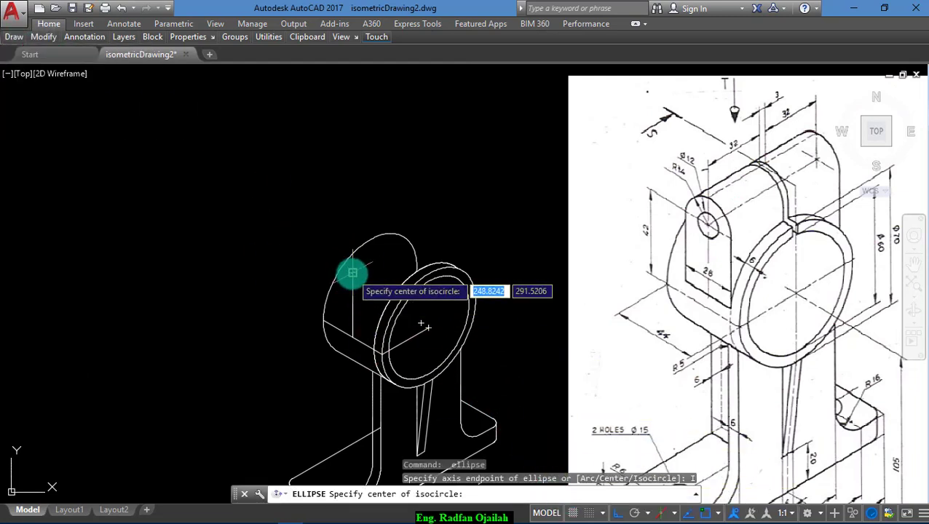
pyautogui.click(351, 271)
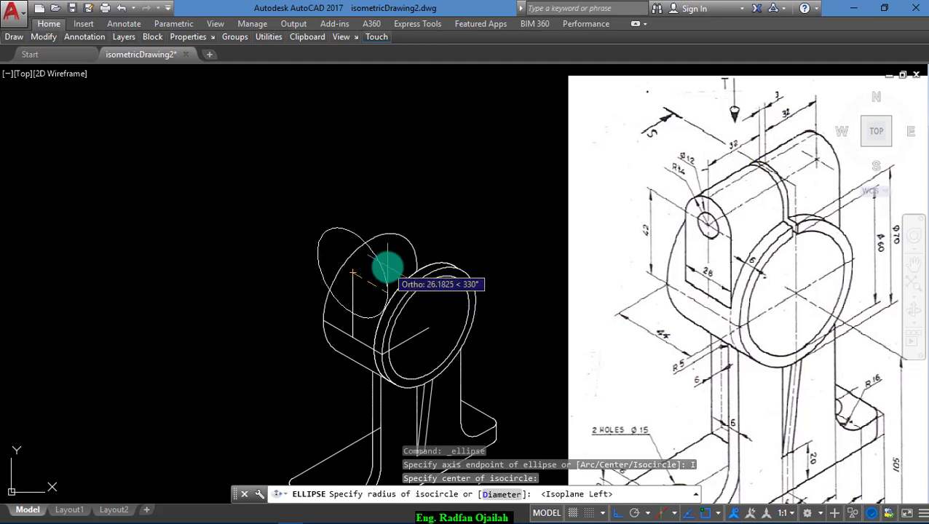
pyautogui.write('12')
pyautogui.press('Return')
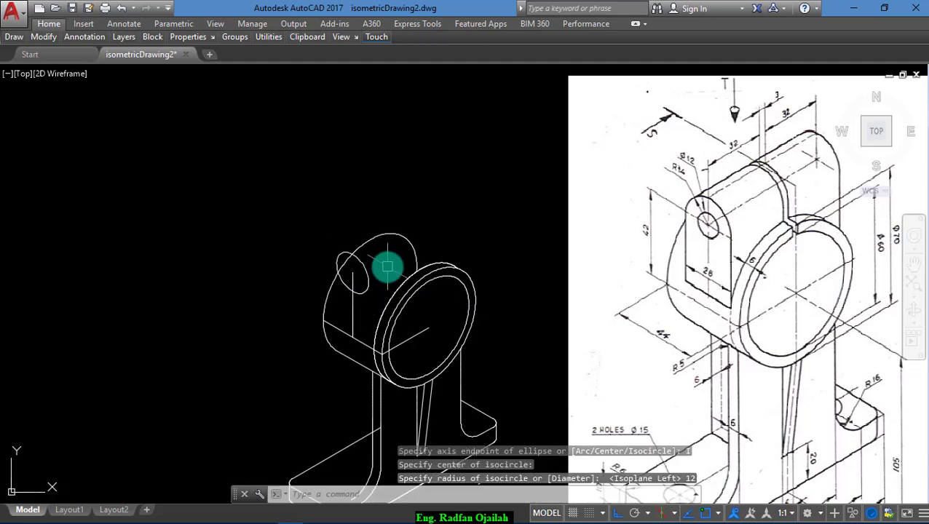
# - Draw a second isocircle of radius 14 around the same centre at the upper end of the vertical line
pyautogui.press('Return')
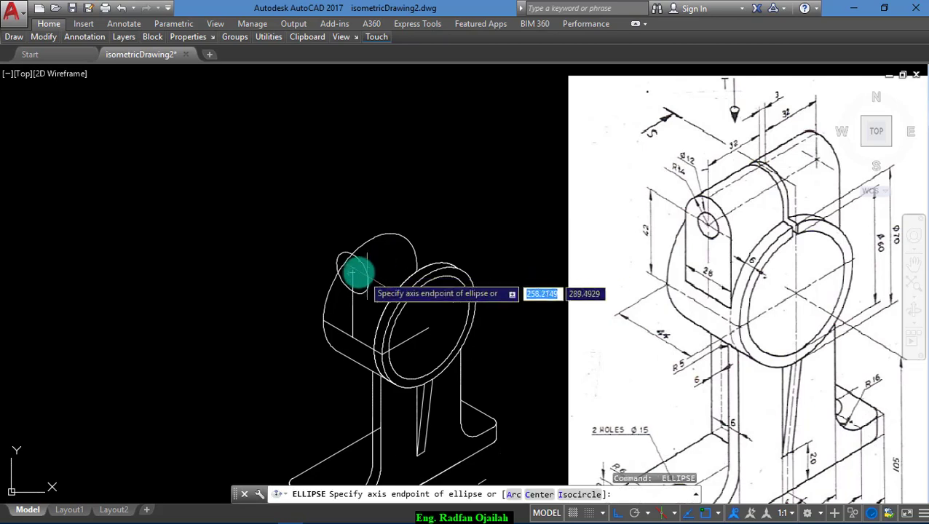
pyautogui.click(583, 495)
pyautogui.click(353, 272)
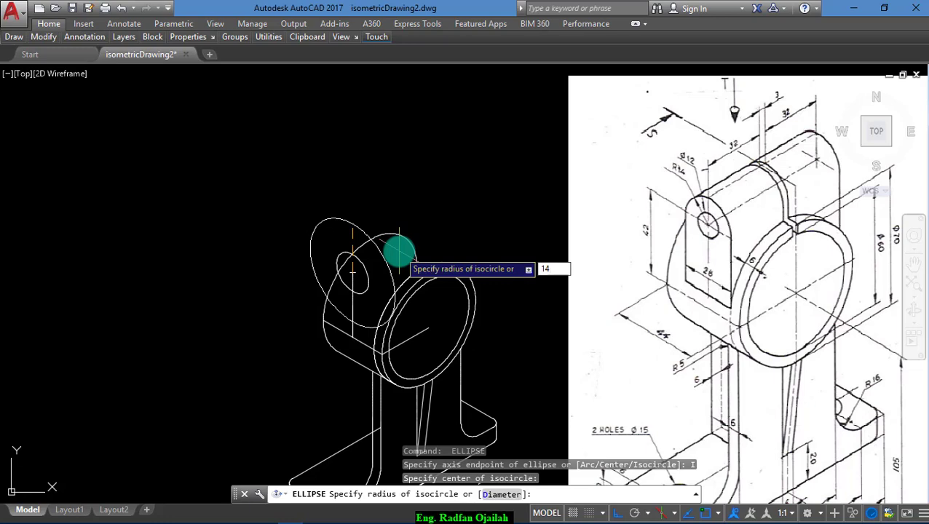
pyautogui.press('Return')
pyautogui.press('Return')
pyautogui.press('Escape')
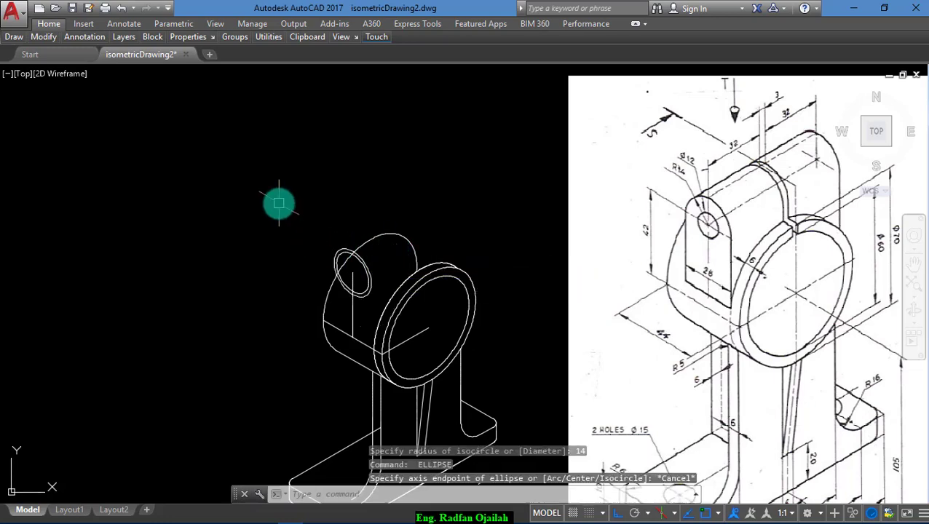
# - Draw a short line toward 330° in the empty area beside the two small isocircles
pyautogui.scroll(3, 276, 202)
pyautogui.write('l')
pyautogui.press('Return')
pyautogui.click(216, 222)
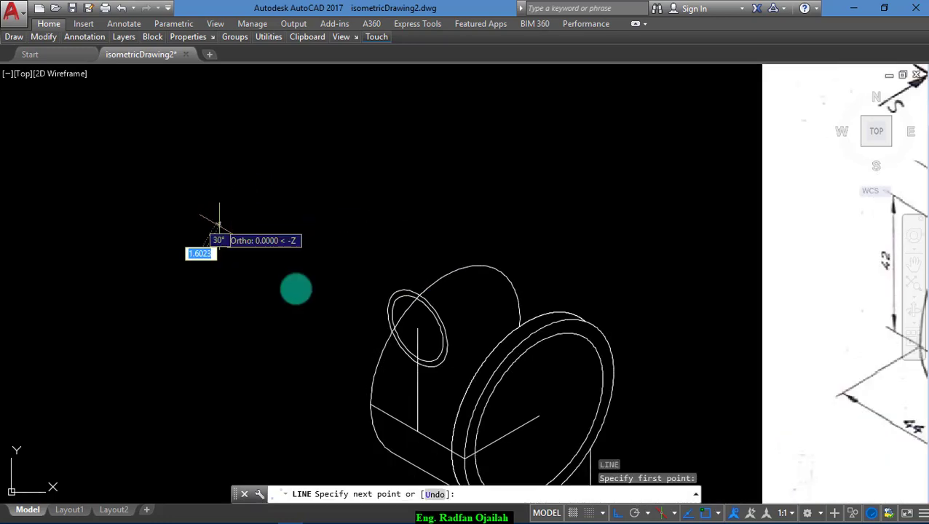
pyautogui.click(295, 290)
pyautogui.press('Return')
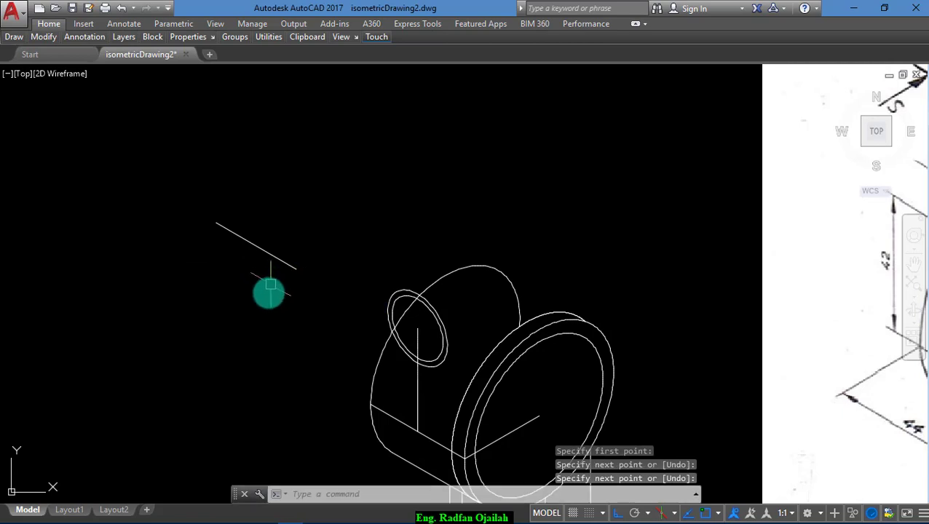
# - Copy the short slanted line by its midpoint onto the centre of the two small isocircles
pyautogui.write('co')
pyautogui.press('Return')
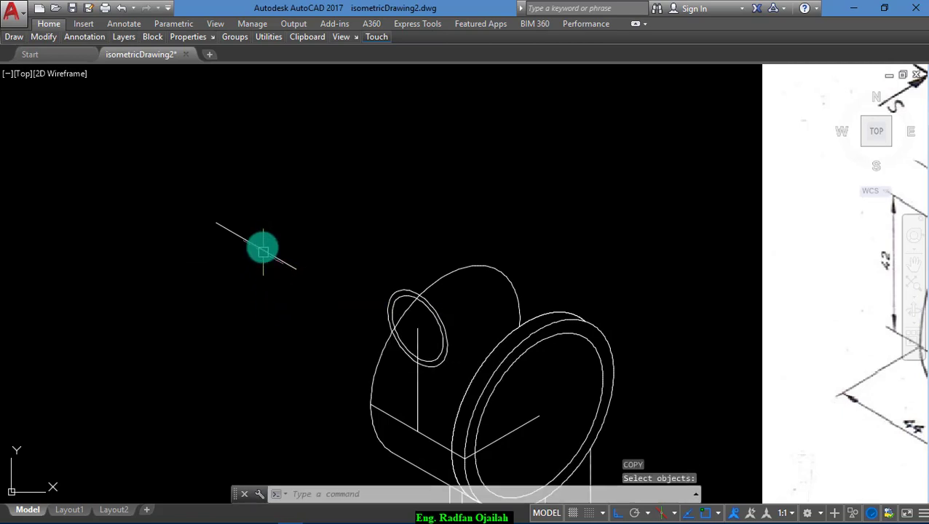
pyautogui.click(255, 246)
pyautogui.press('Return')
pyautogui.click(255, 245)
pyautogui.scroll(5, 410, 358)
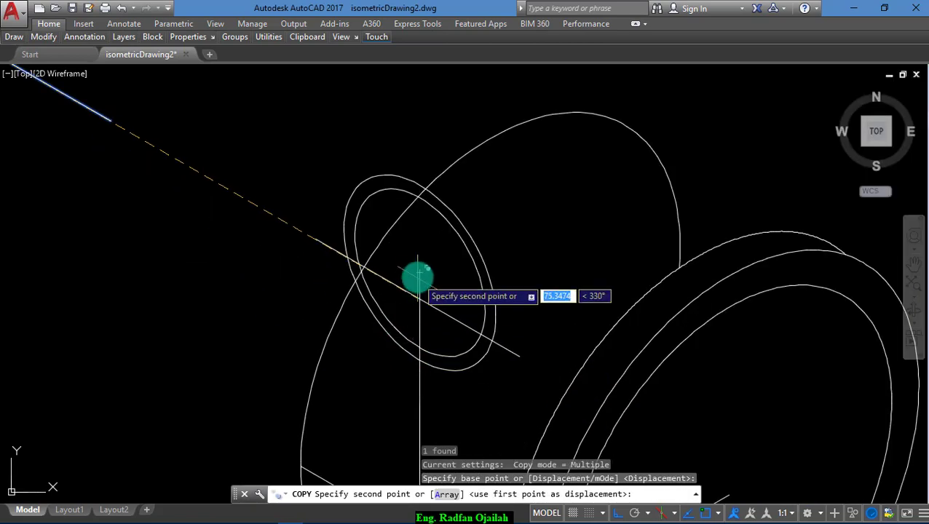
pyautogui.press('Escape')
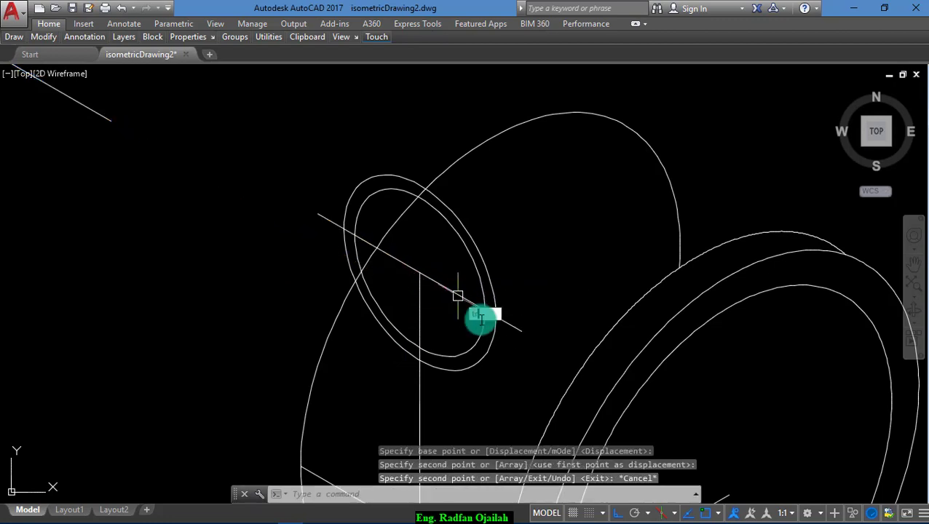
# - Trim the lower-right piece of the radius 14 isocircle between the copied slanted line and the vertical line
pyautogui.write('tr')
pyautogui.press('Return')
pyautogui.press('Return')
pyautogui.click(497, 341)
pyautogui.press('Escape')
pyautogui.click(498, 322)
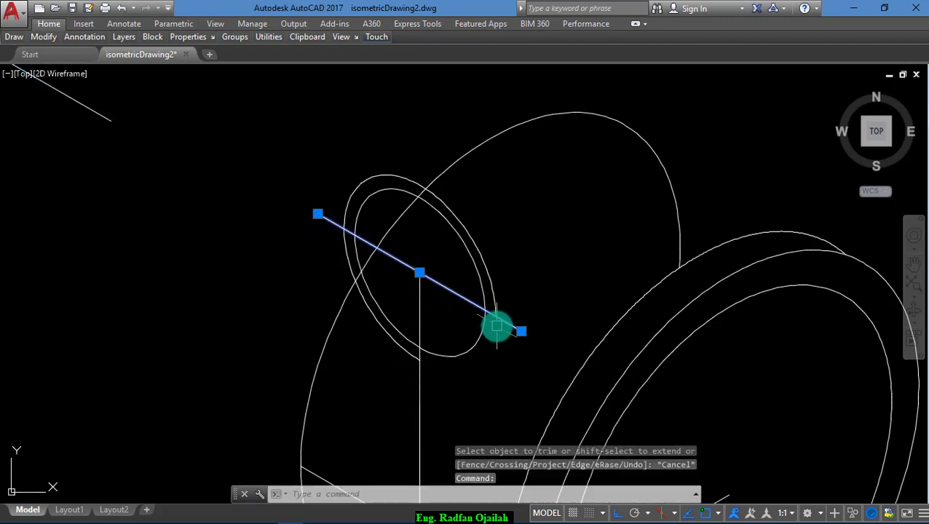
pyautogui.press('Escape')
# - Trim away the remaining lower-left pieces of the radius 14 isocircle below the copied slanted line
pyautogui.write('tr')
pyautogui.press('Return')
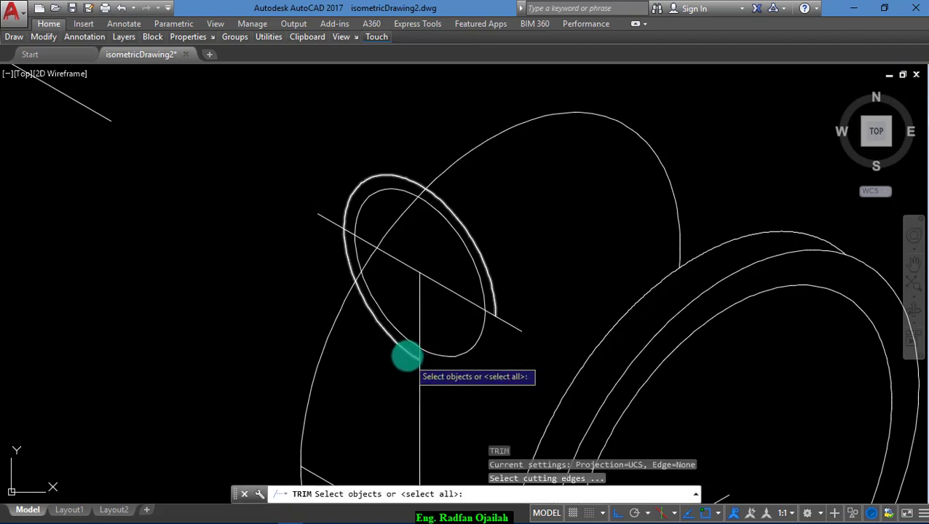
pyautogui.press('Return')
pyautogui.press('Escape')
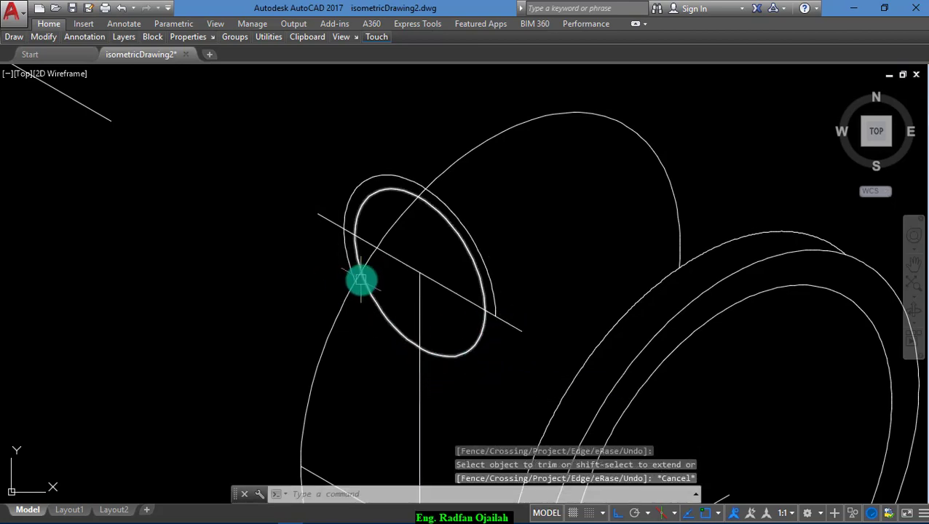
pyautogui.write('tr')
pyautogui.press('Return')
pyautogui.press('Return')
pyautogui.press('Escape')
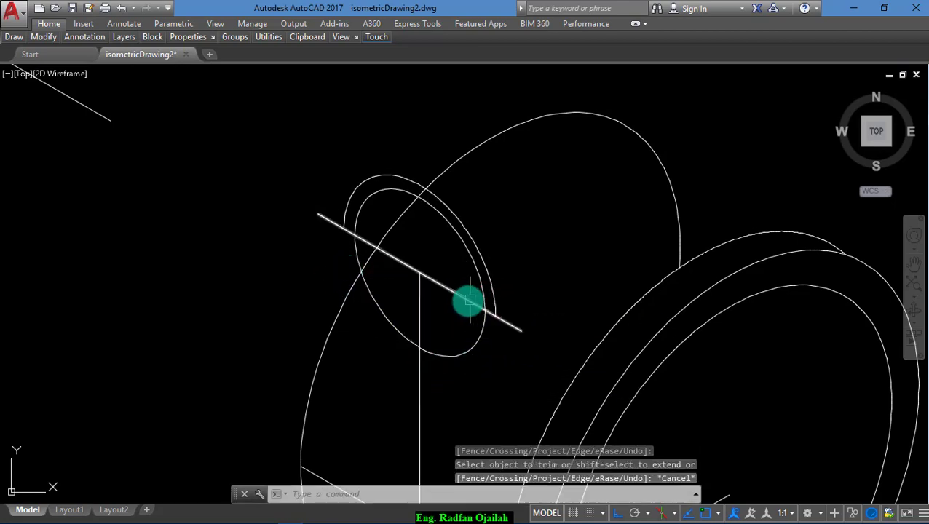
pyautogui.click(467, 301)
pyautogui.press('Escape')
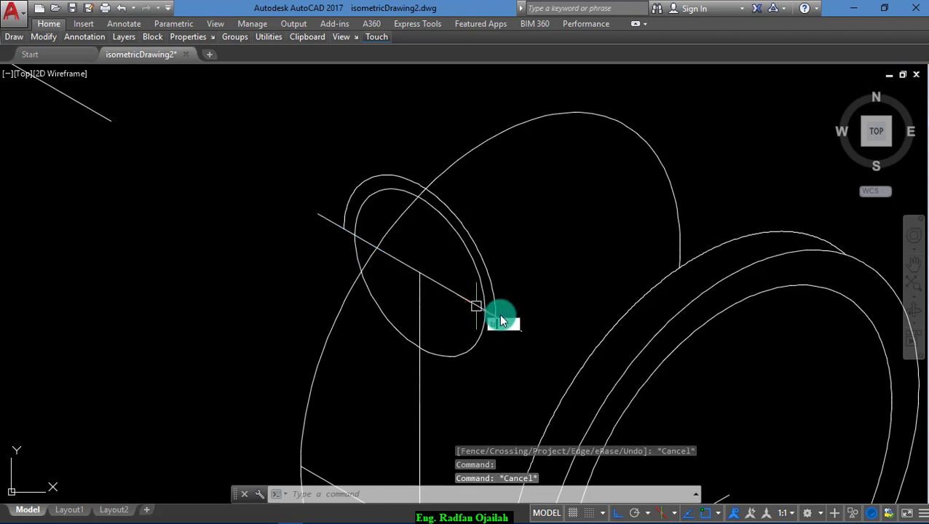
# - Trim the copied slanted line inside the small isocircle and remove its outer end beyond the boss arc
pyautogui.write('tr')
pyautogui.press('Return')
pyautogui.press('Return')
pyautogui.click(468, 307)
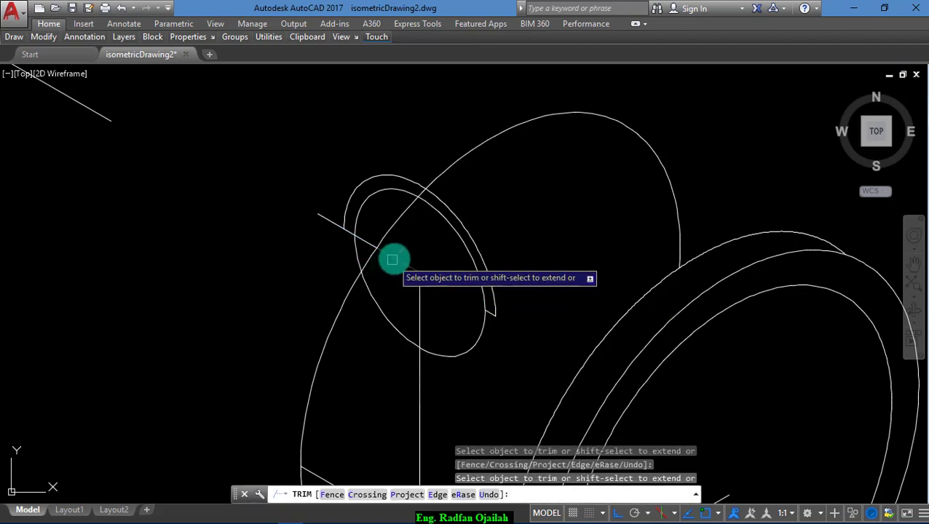
pyautogui.click(328, 219)
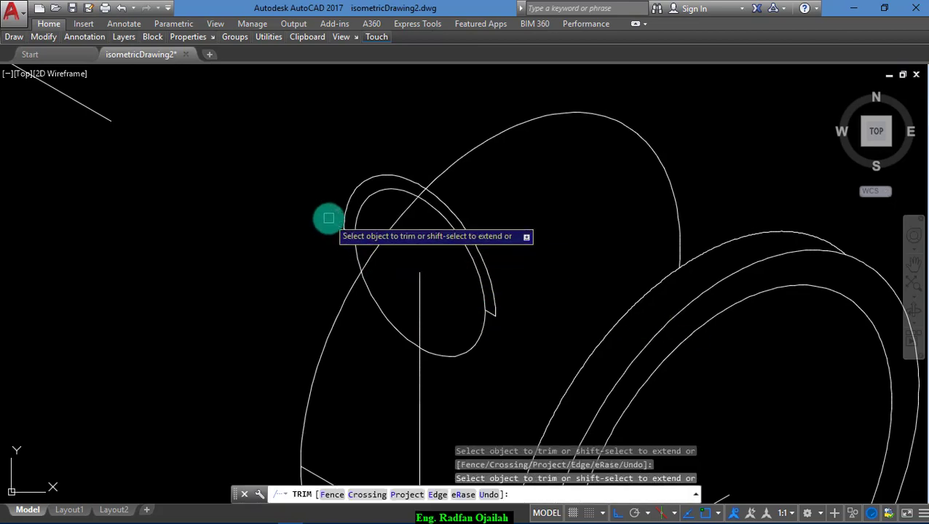
pyautogui.scroll(-2, 305, 262)
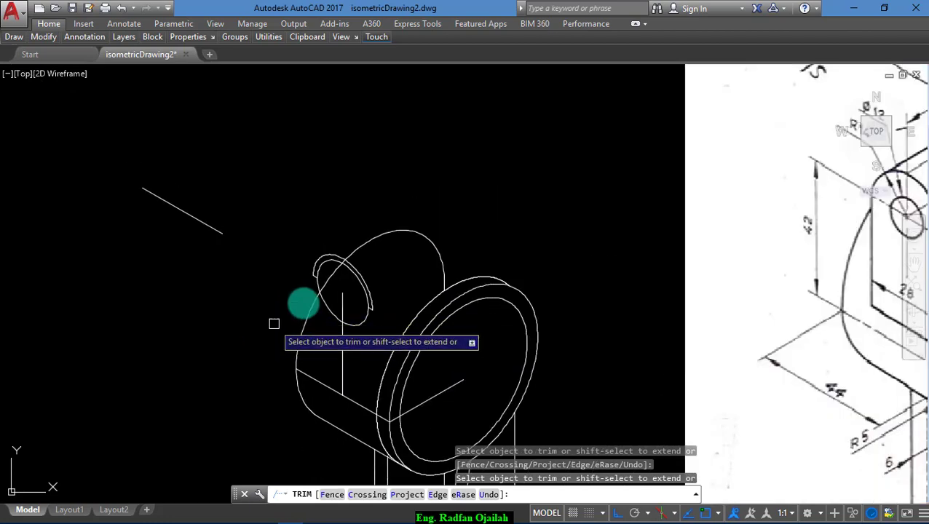
pyautogui.press('Escape')
# - Erase the two leftover slanted segments between the small isocircle and the radius 14 arc
pyautogui.scroll(5, 310, 287)
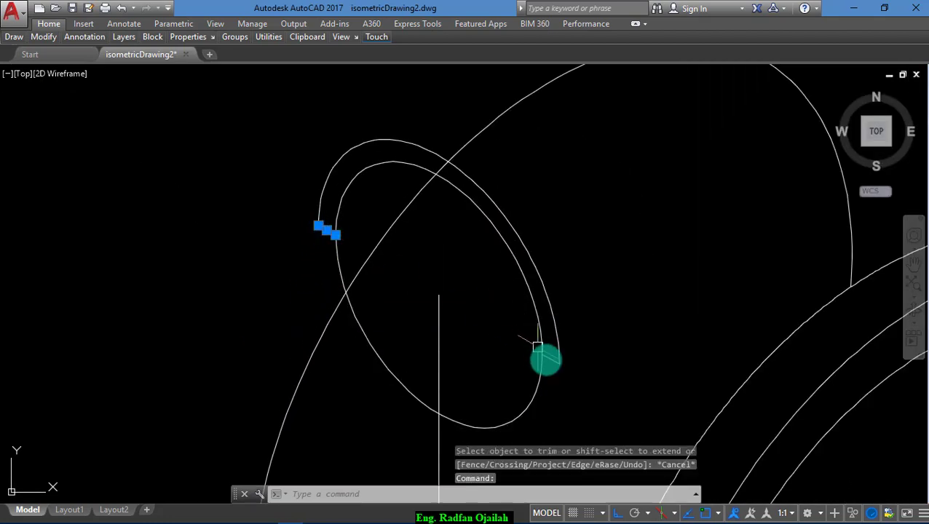
pyautogui.press('Escape')
pyautogui.press('Delete')
pyautogui.scroll(-5, 479, 352)
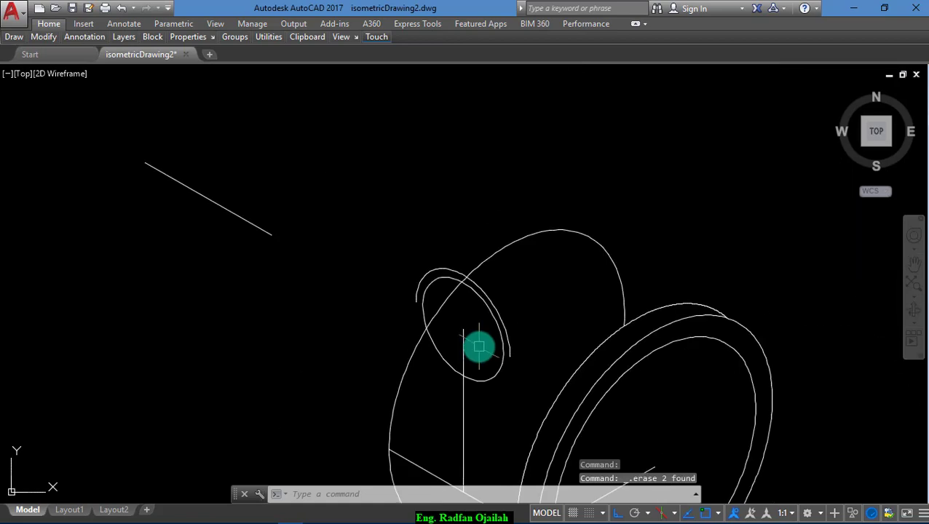
# - Draw vertical lines down from both ends of the radius 14 arc to just below the slanted base line
pyautogui.scroll(3, 396, 358)
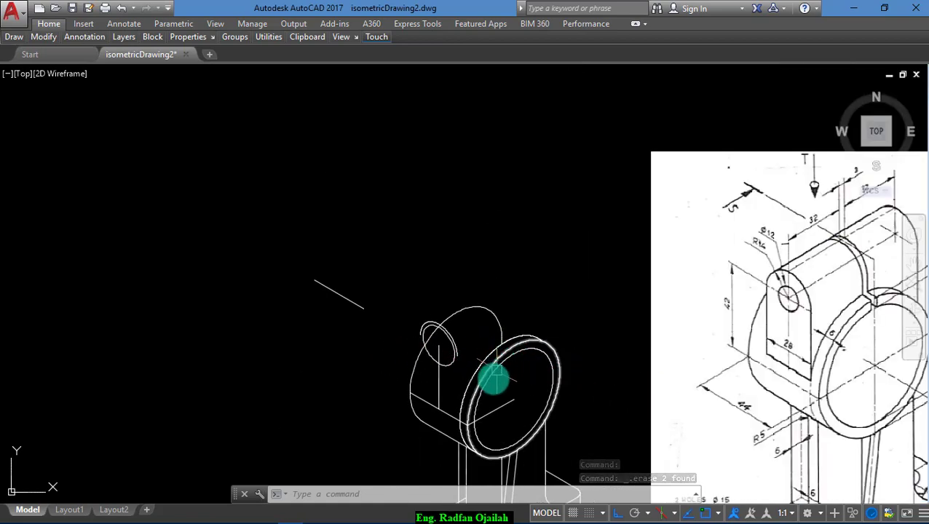
pyautogui.scroll(4, 434, 438)
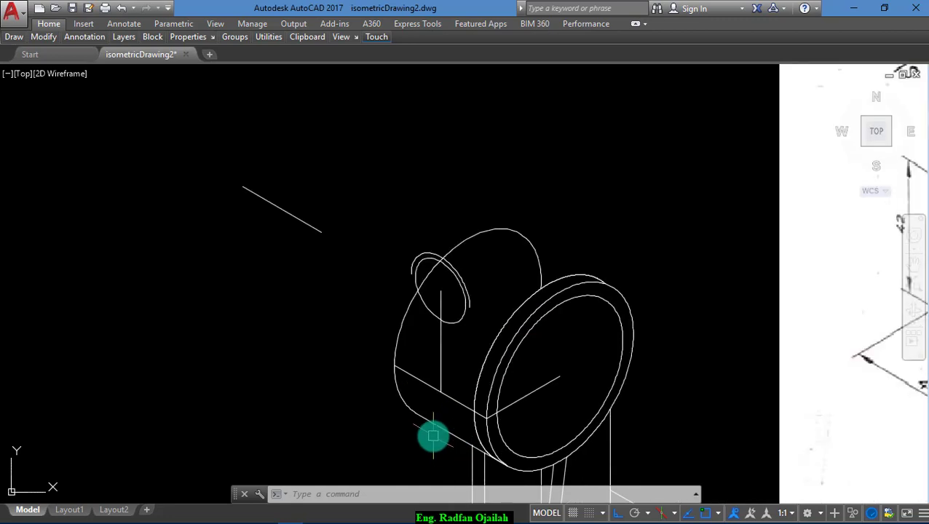
pyautogui.press('Return')
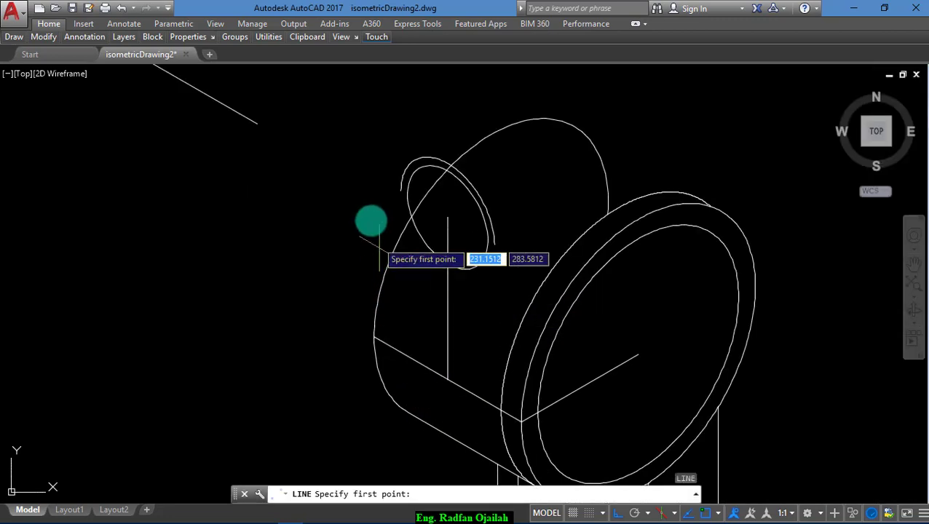
pyautogui.click(401, 190)
pyautogui.click(407, 372)
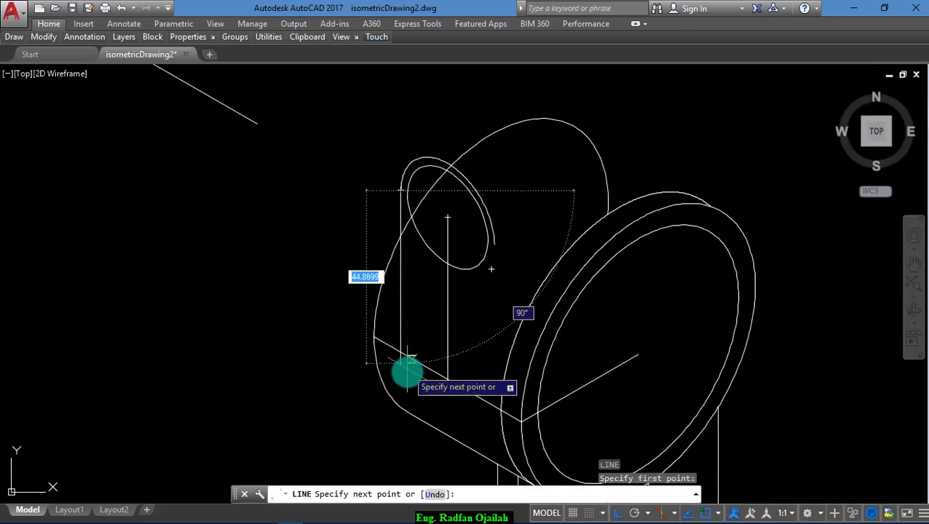
pyautogui.press('Return')
pyautogui.press('Return')
pyautogui.click(495, 245)
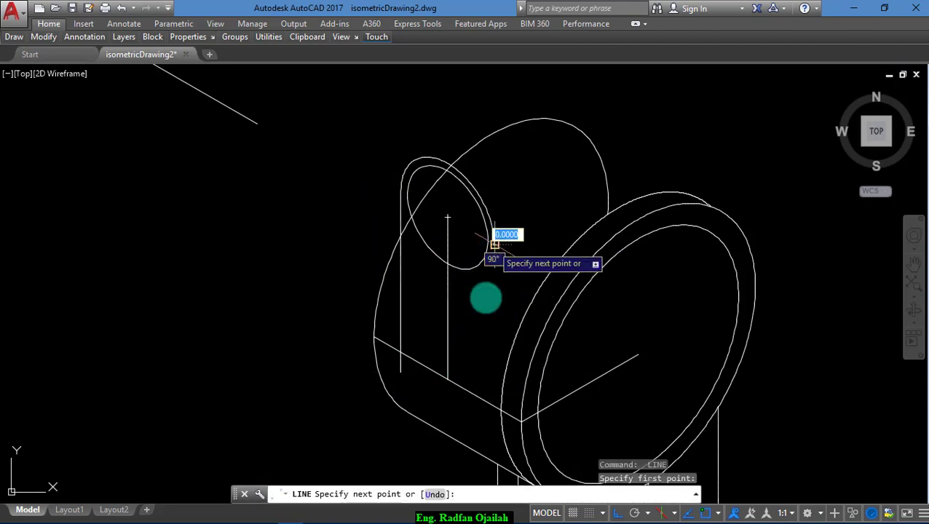
pyautogui.click(470, 419)
pyautogui.press('Return')
# - Trim the lower ends of the boss's two vertical side lines at the slanted base line
pyautogui.write('t')
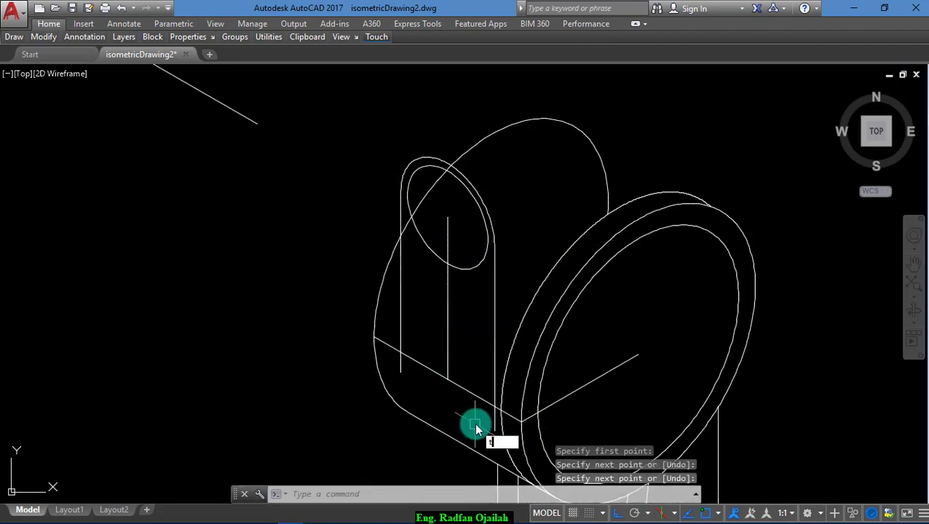
pyautogui.write('r')
pyautogui.press('Return')
pyautogui.press('Return')
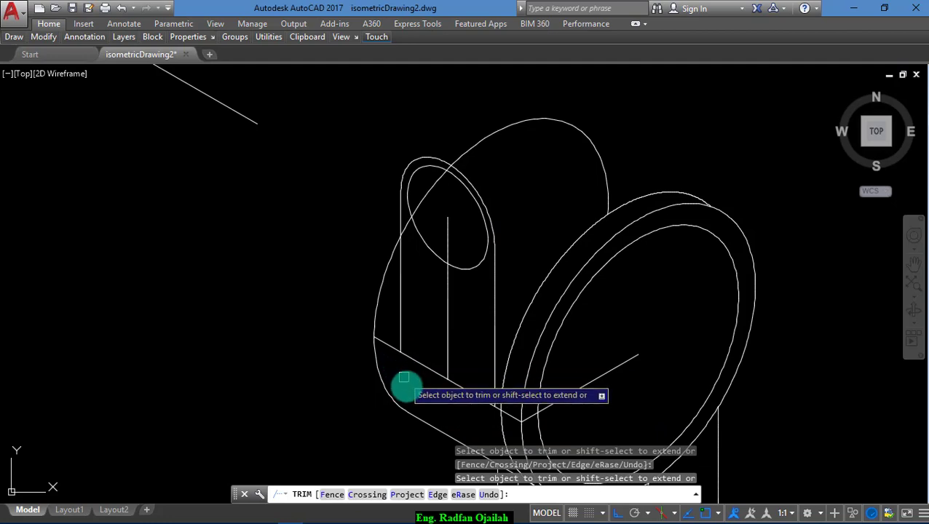
pyautogui.press('Escape')
# - Trim both ends of the slanted base line that extend beyond the boss's vertical sides
pyautogui.press('Return')
pyautogui.press('Return')
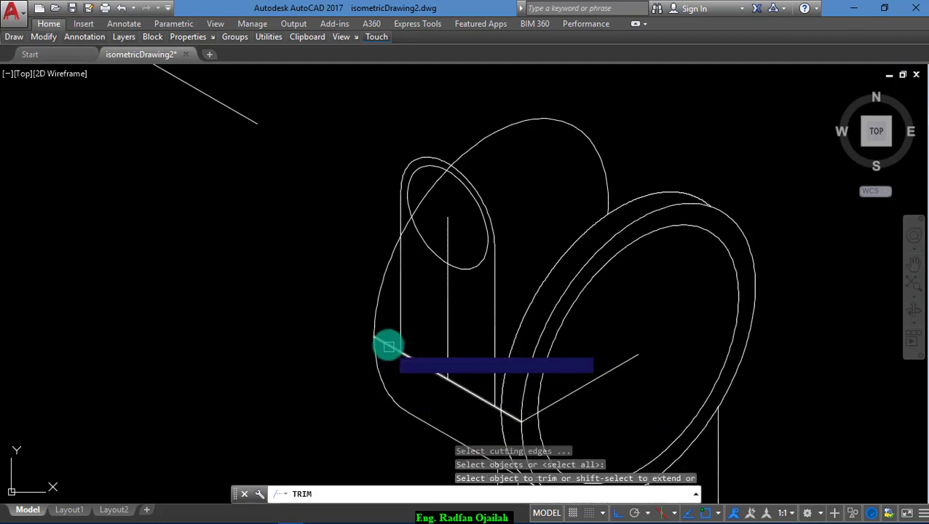
pyautogui.click(388, 345)
pyautogui.click(513, 415)
pyautogui.scroll(5, 502, 413)
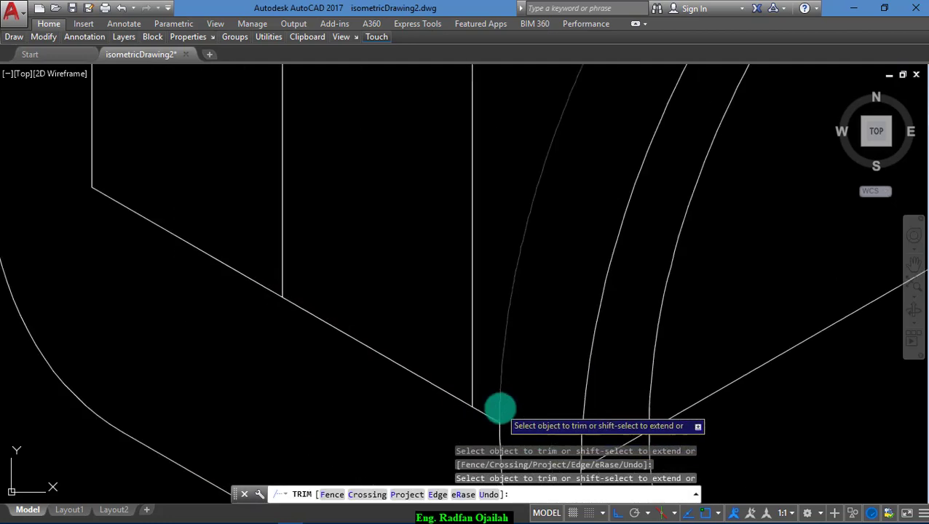
pyautogui.scroll(-3, 452, 401)
pyautogui.press('Escape')
# - Erase the slanted construction line across the front isocircles and the vertical centre line of the boss
pyautogui.click(589, 396)
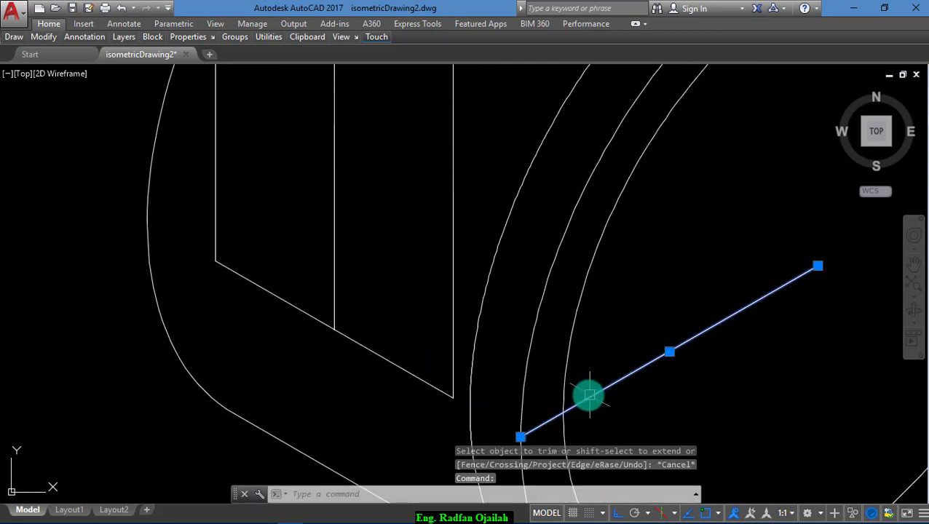
pyautogui.press('Delete')
pyautogui.scroll(-5, 568, 407)
pyautogui.click(470, 349)
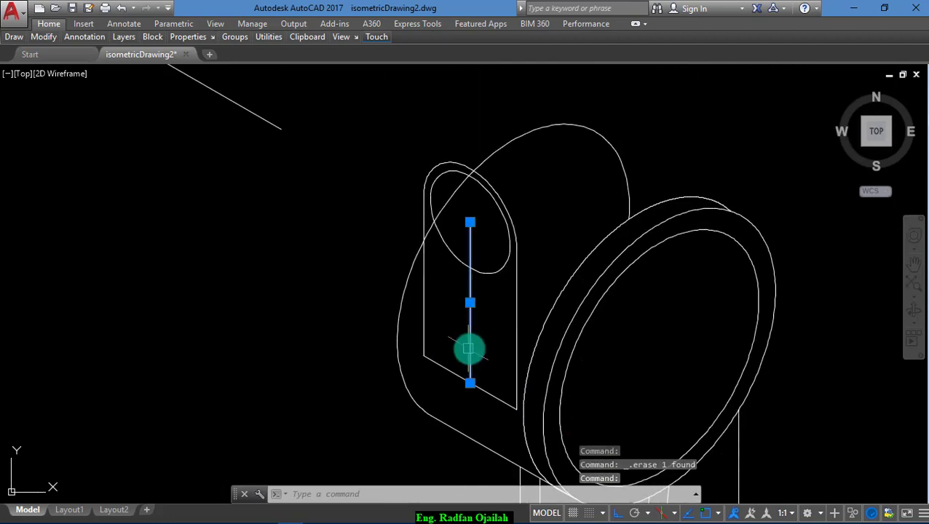
pyautogui.press('Delete')
# - Trim the parts of the cylinder's rear arc that cross the boss face and its hole
pyautogui.scroll(3, 450, 231)
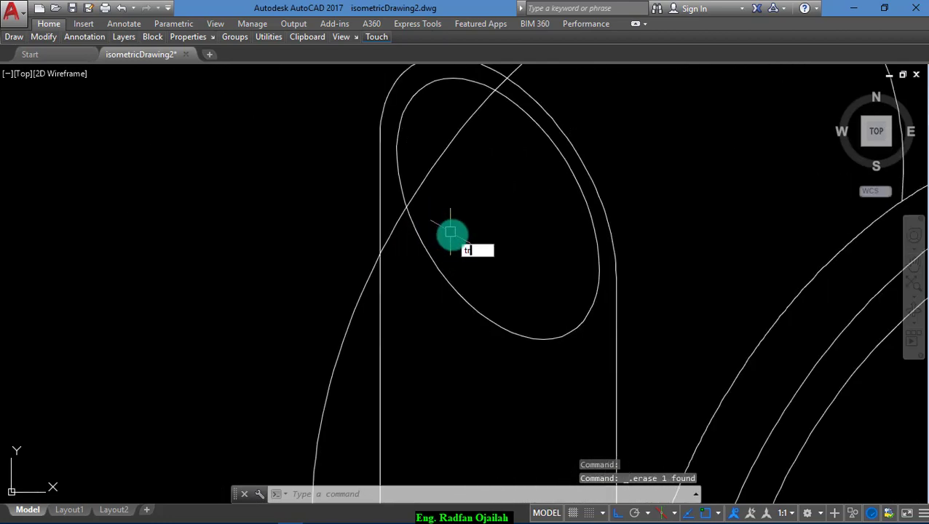
pyautogui.press('Return')
pyautogui.press('Return')
pyautogui.scroll(-3, 399, 352)
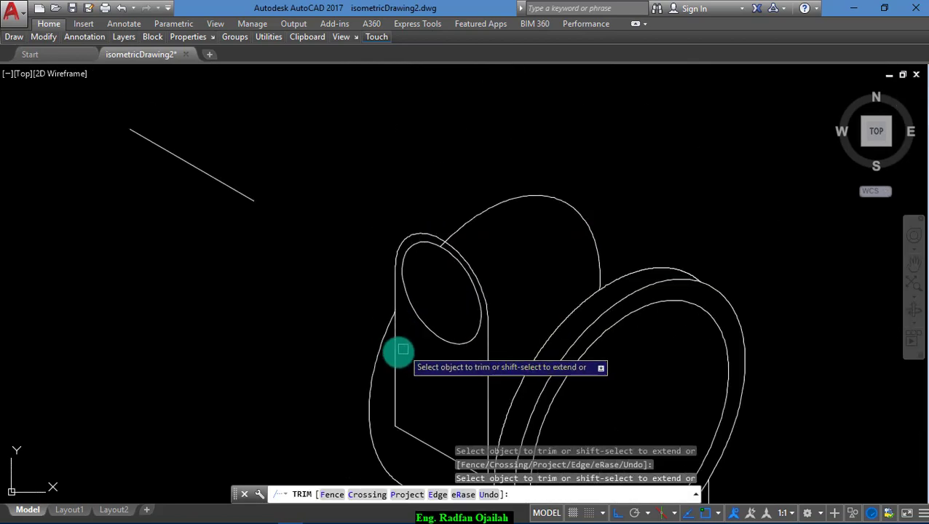
pyautogui.scroll(-3, 435, 260)
pyautogui.scroll(6, 464, 230)
pyautogui.scroll(-4, 364, 298)
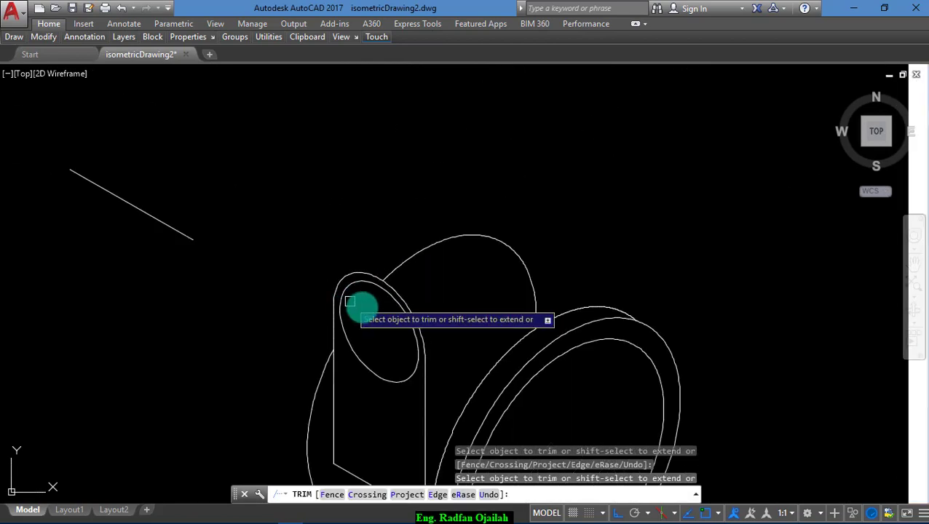
pyautogui.press('Escape')
pyautogui.scroll(-2, 302, 373)
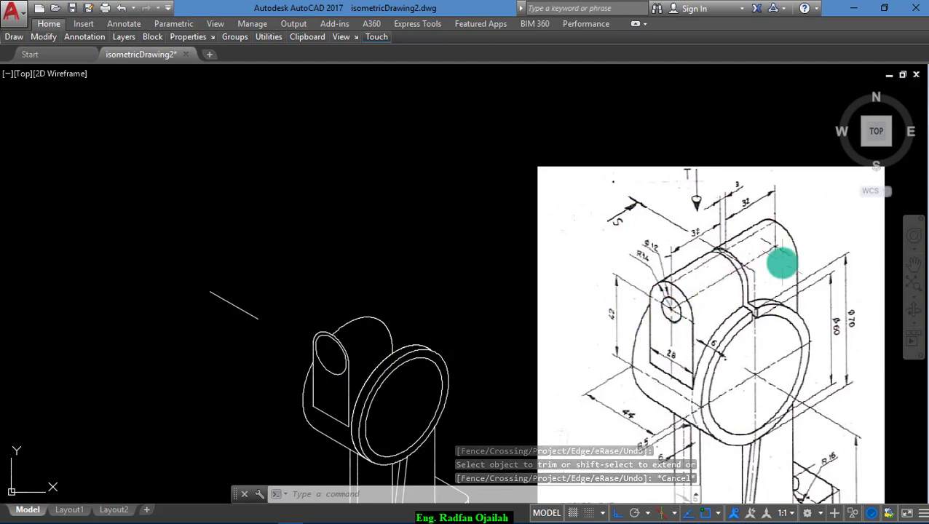
pyautogui.scroll(2, 776, 263)
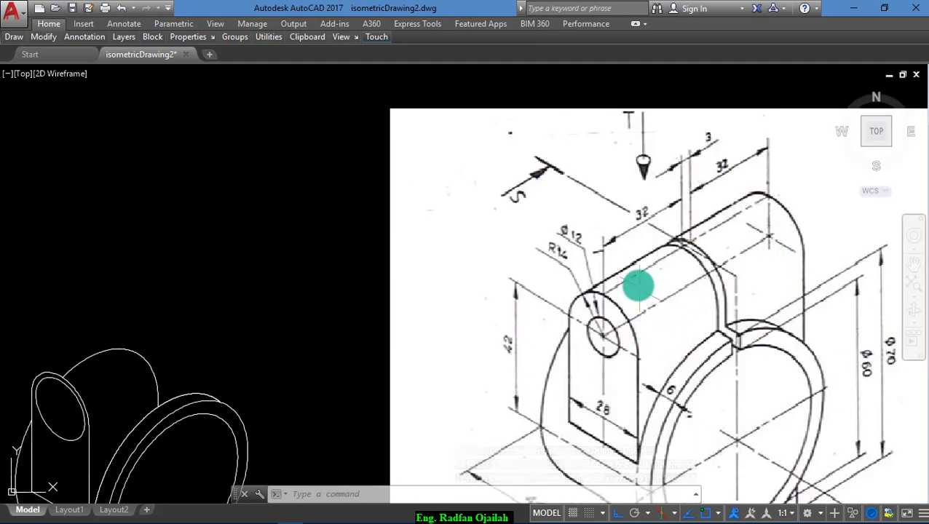
pyautogui.scroll(-1, 693, 299)
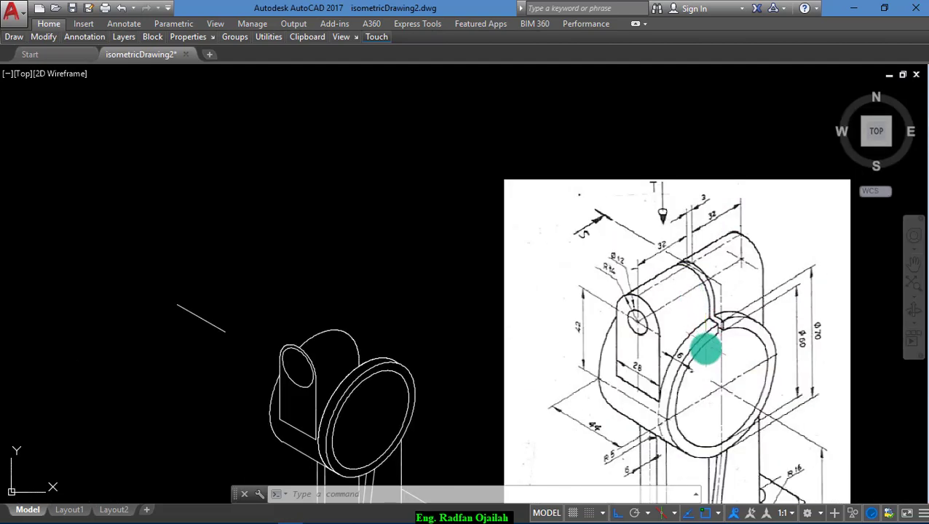
pyautogui.scroll(1, 433, 406)
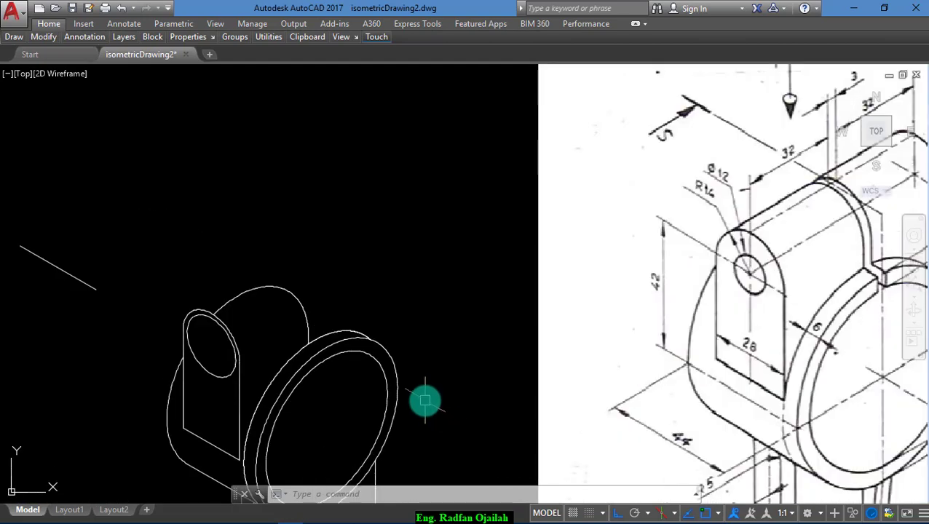
pyautogui.write('l')
pyautogui.press('Return')
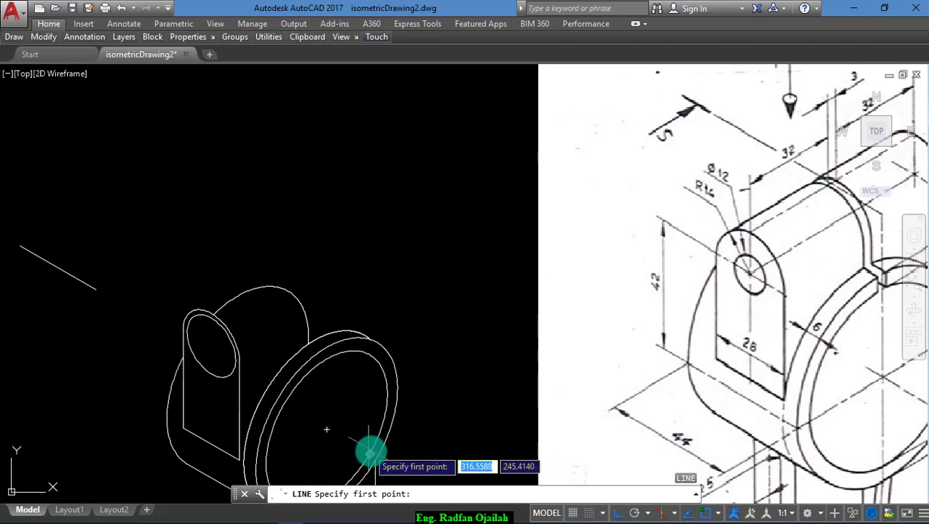
pyautogui.scroll(8, 374, 408)
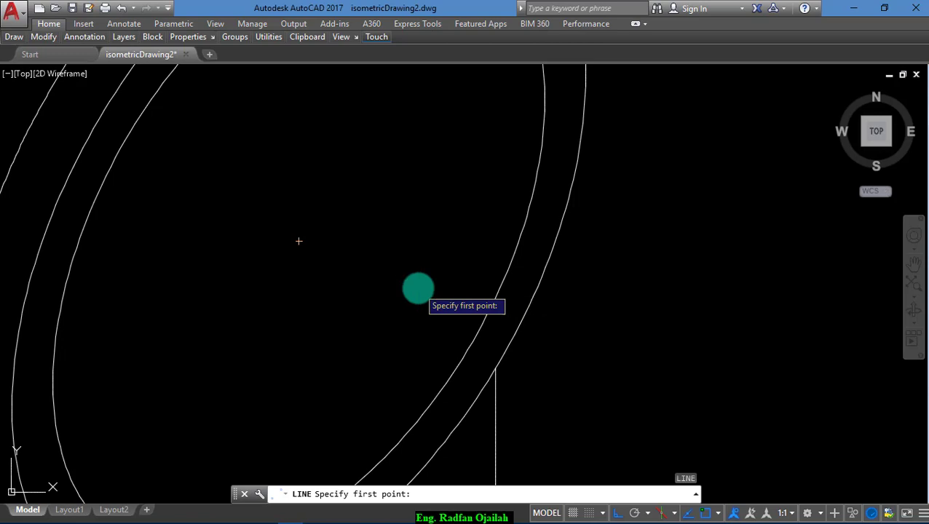
pyautogui.write('center')
pyautogui.press('Return')
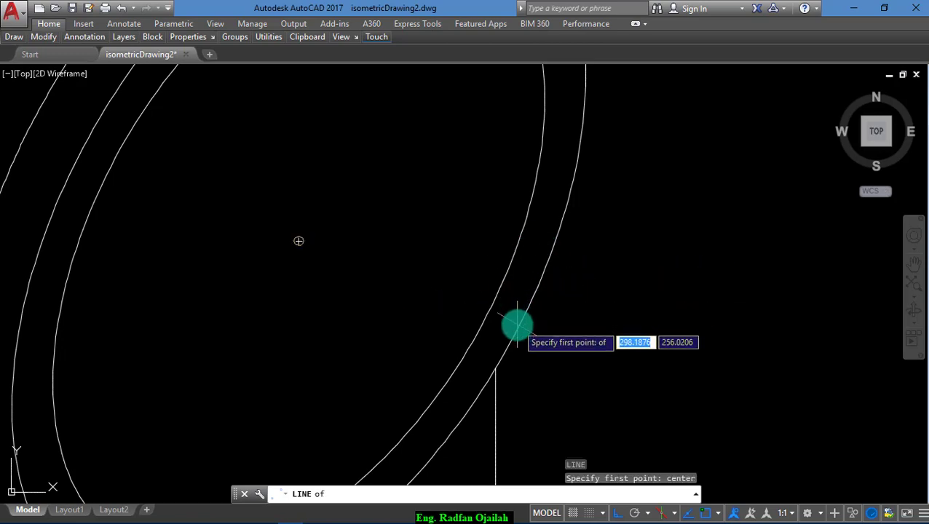
pyautogui.press('Escape')
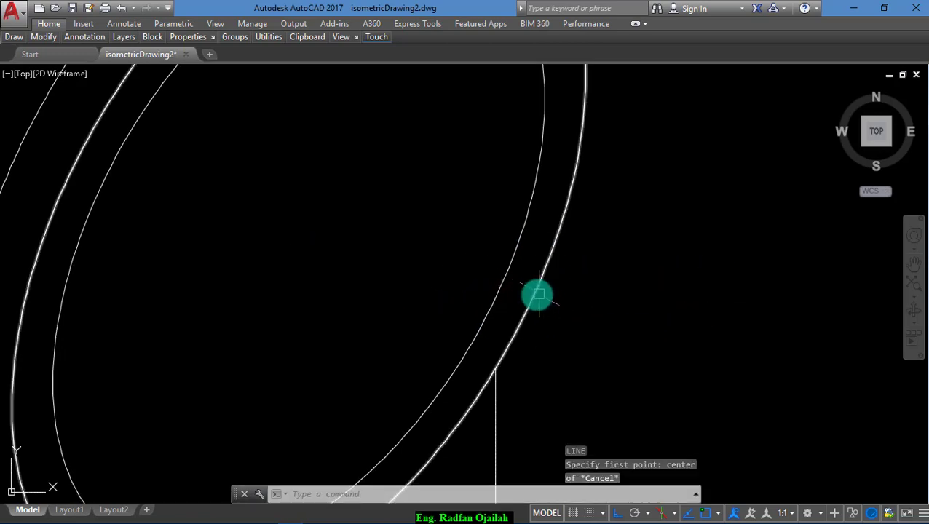
pyautogui.click(538, 294)
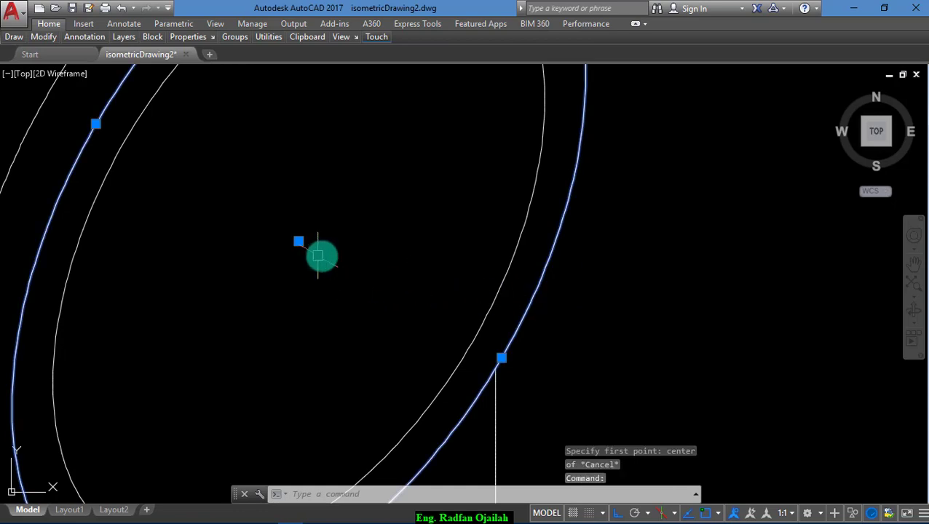
pyautogui.click(478, 321)
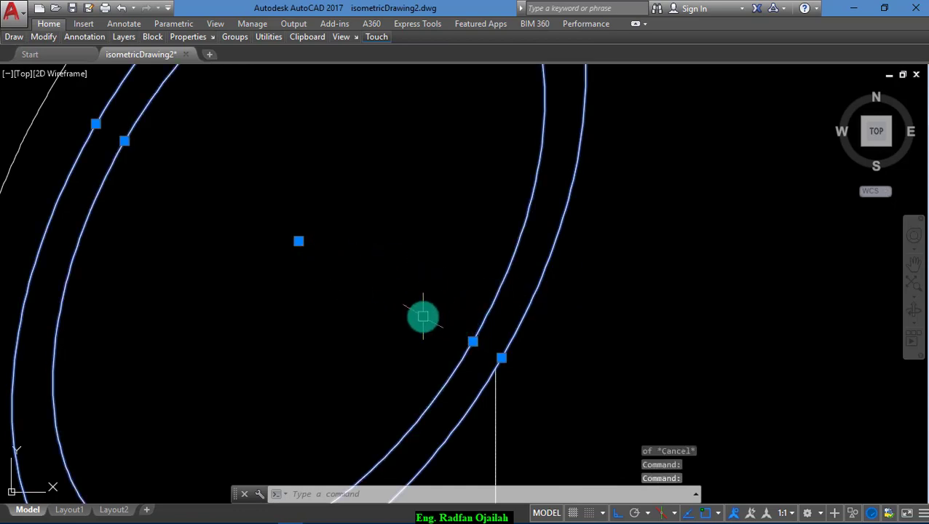
pyautogui.press('Escape')
pyautogui.scroll(-3, 622, 238)
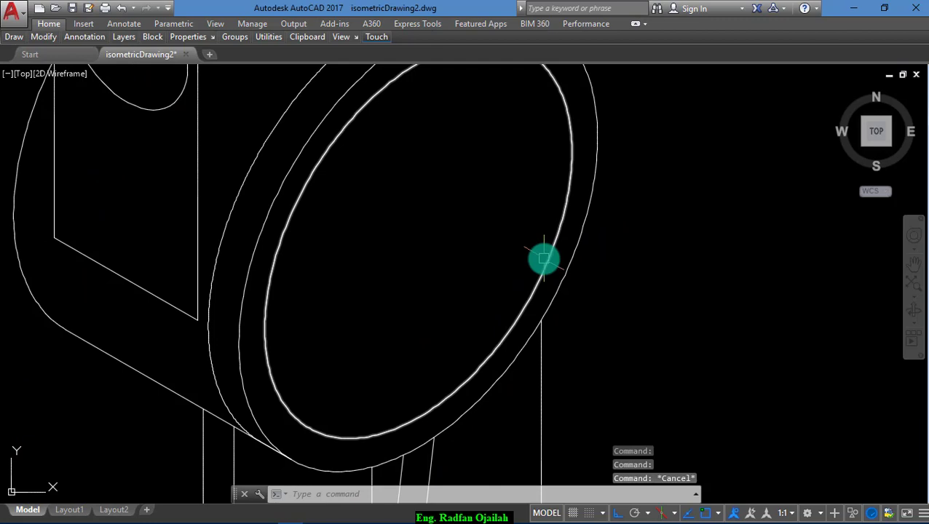
# - Draw a 56 mm vertical line up from the front isocircle's centre, continued by a slanted line about 105 mm long at 150°
pyautogui.scroll(-5, 479, 293)
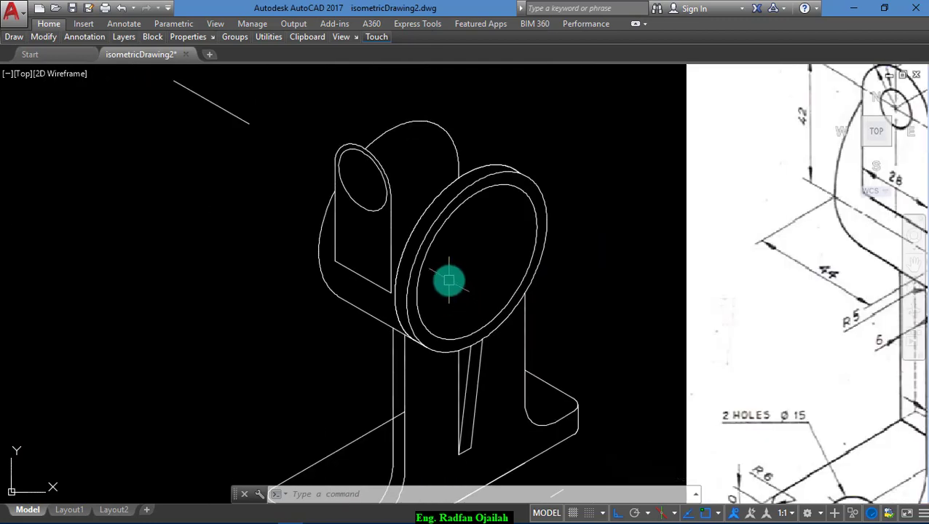
pyautogui.scroll(2, 539, 226)
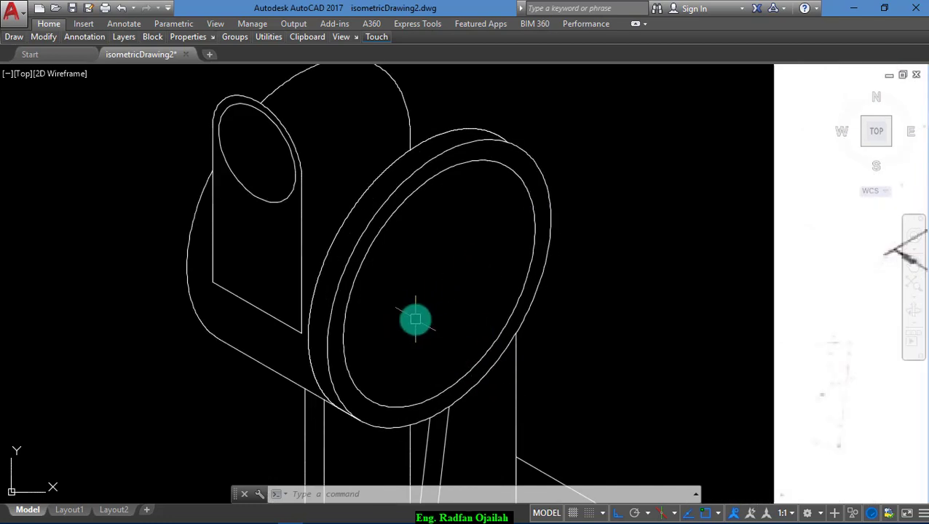
pyautogui.press('Return')
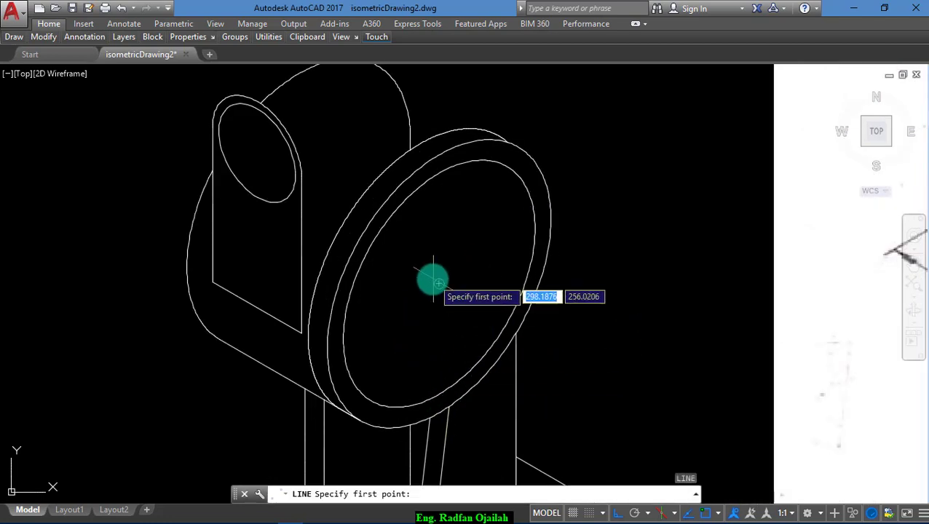
pyautogui.click(439, 283)
pyautogui.scroll(-1, 437, 306)
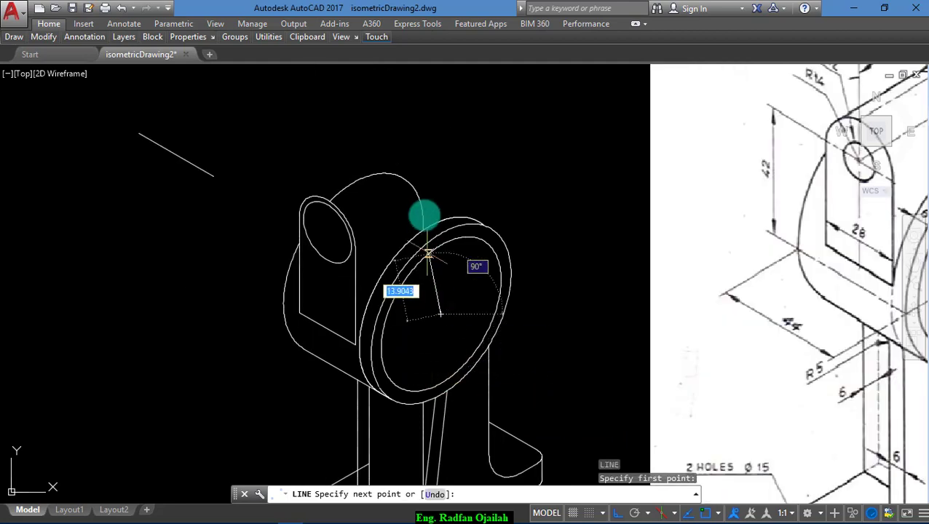
pyautogui.scroll(-1, 348, 291)
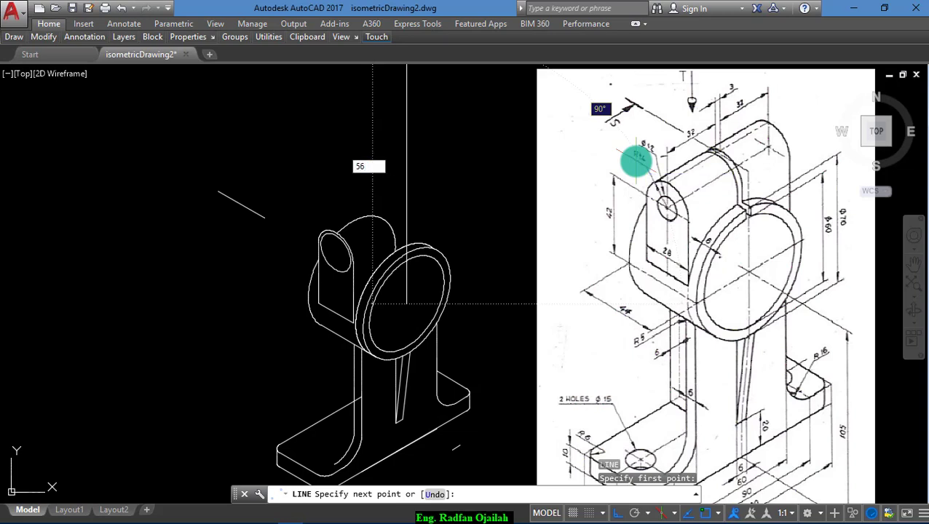
pyautogui.press('Return')
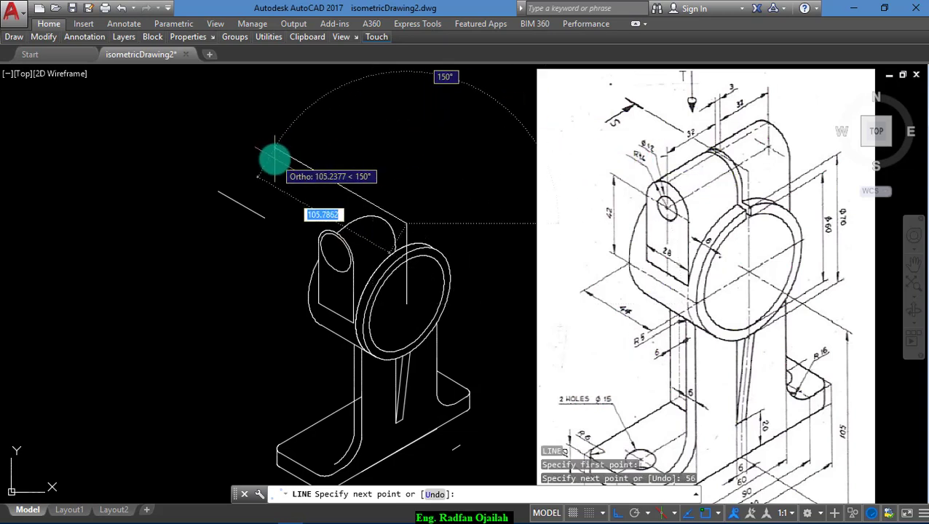
pyautogui.click(274, 159)
pyautogui.press('Return')
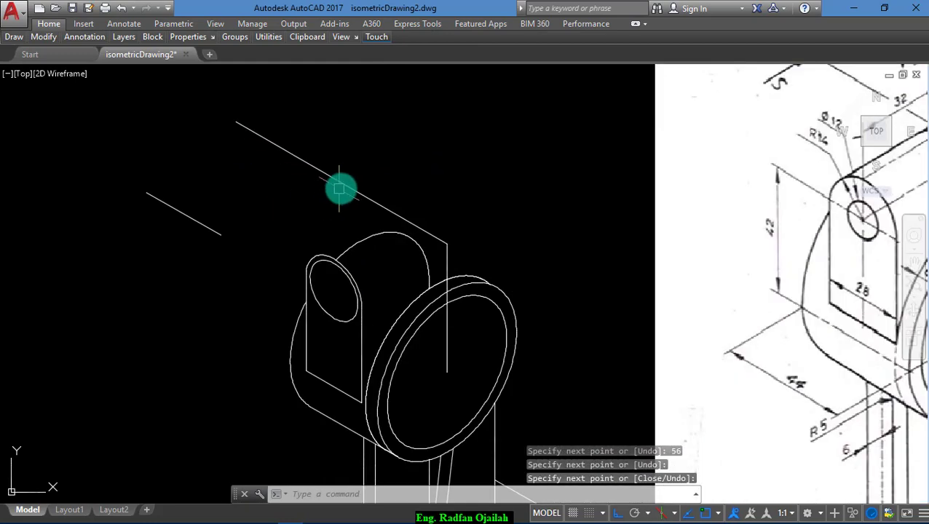
# - Compare the drawing with the reference image, examining the upper body's dimensions and the step where it meets the front disc
pyautogui.scroll(2, 419, 302)
pyautogui.scroll(-2, 386, 321)
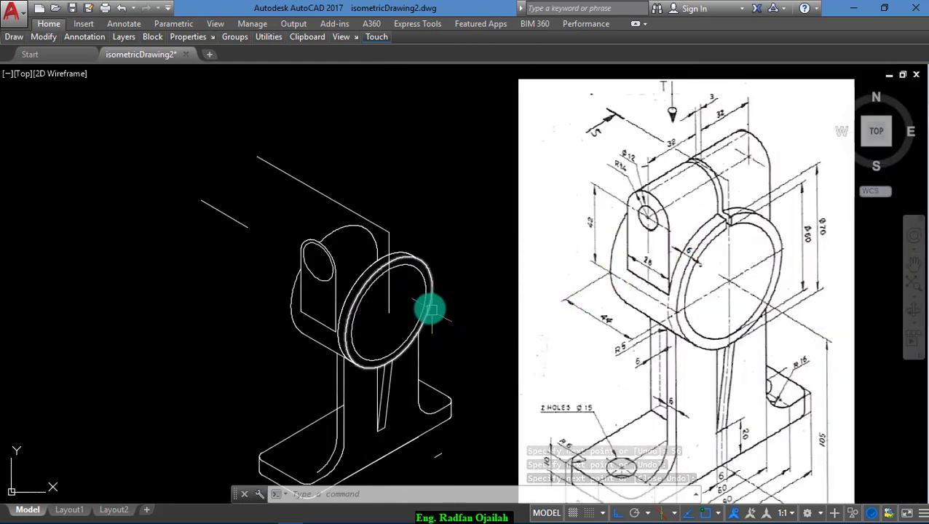
pyautogui.scroll(6, 429, 309)
pyautogui.scroll(-6, 363, 312)
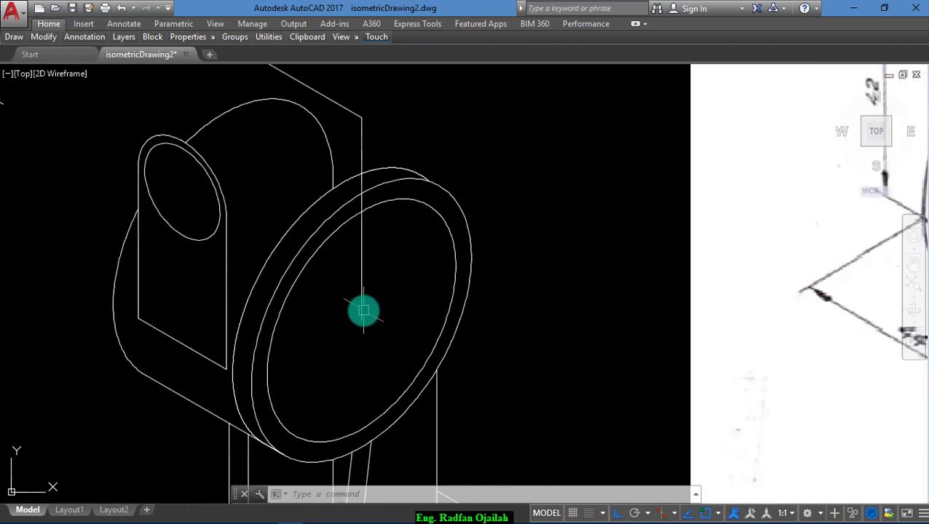
pyautogui.scroll(2, 364, 312)
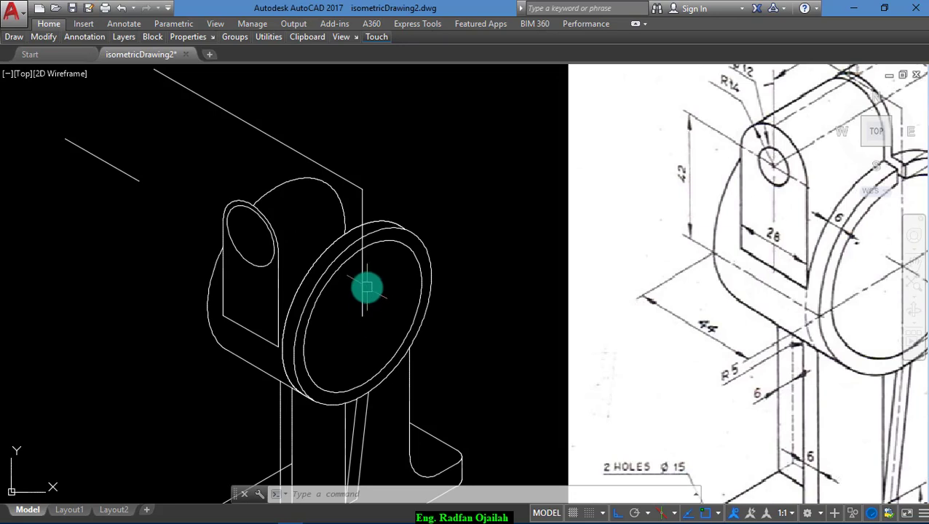
pyautogui.scroll(4, 355, 193)
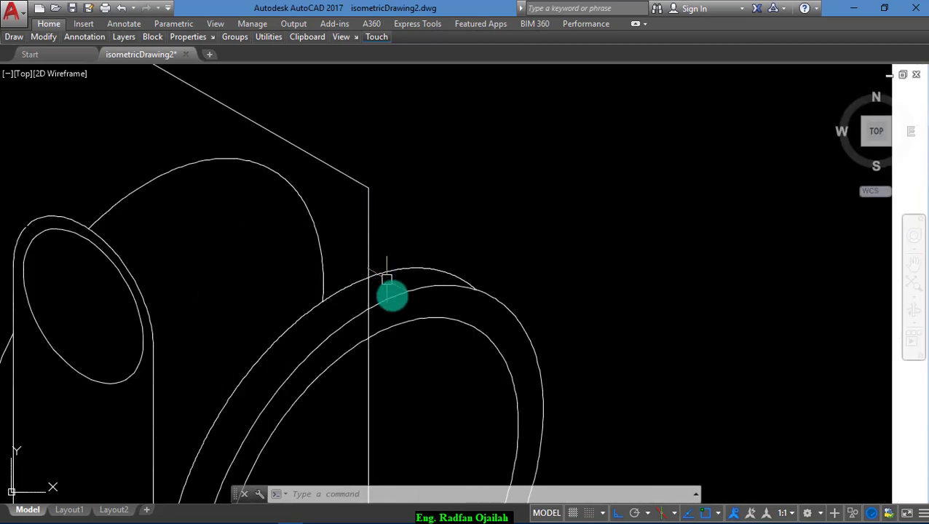
pyautogui.scroll(-4, 365, 299)
pyautogui.scroll(-2, 460, 284)
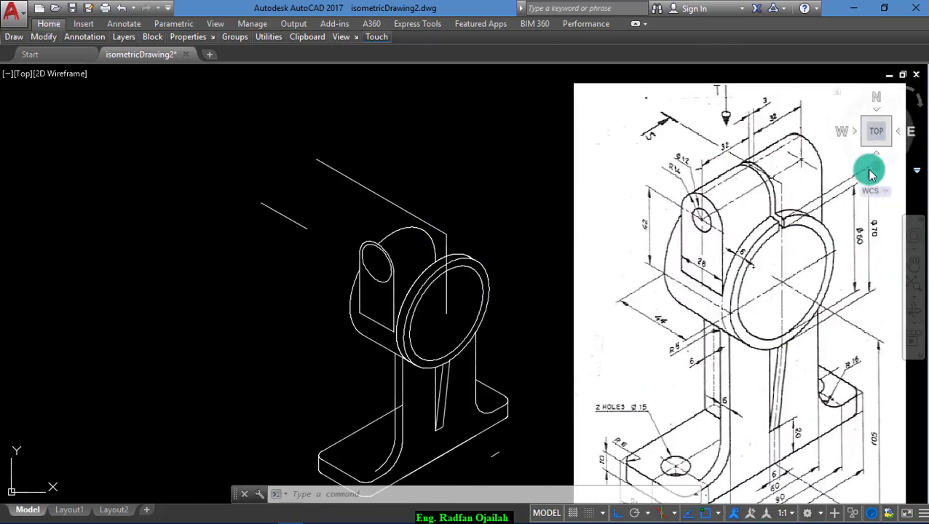
pyautogui.scroll(5, 699, 208)
pyautogui.scroll(-5, 393, 262)
pyautogui.scroll(3, 541, 241)
pyautogui.scroll(3, 674, 210)
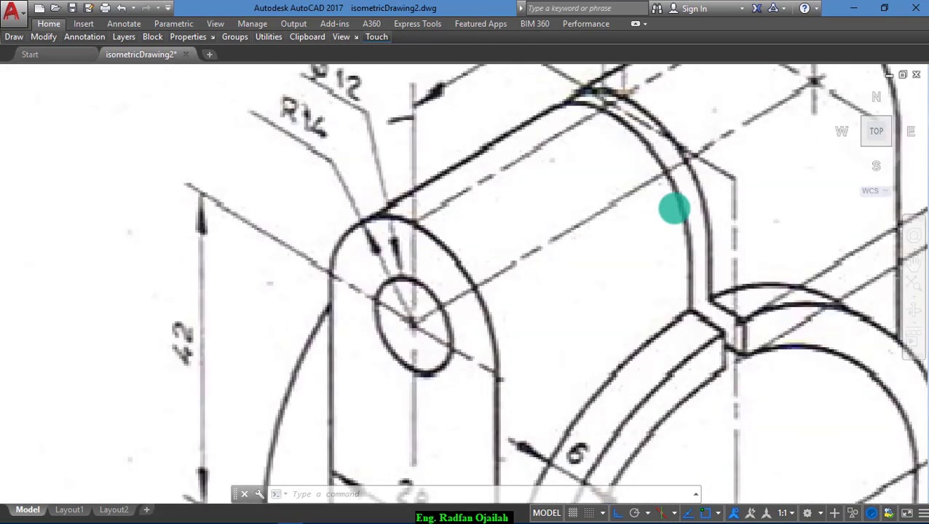
pyautogui.scroll(2, 674, 210)
pyautogui.scroll(-3, 722, 276)
pyautogui.scroll(-2, 736, 300)
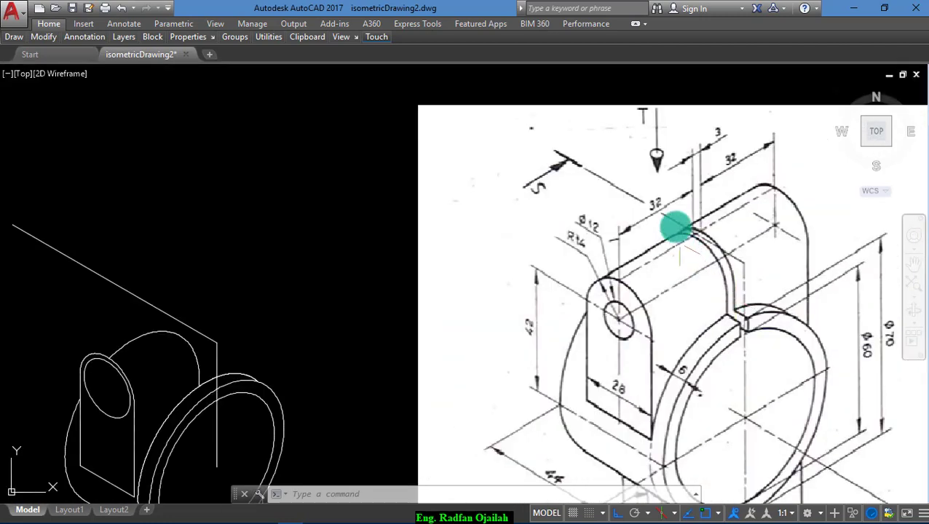
pyautogui.scroll(-2, 674, 224)
pyautogui.scroll(2, 241, 253)
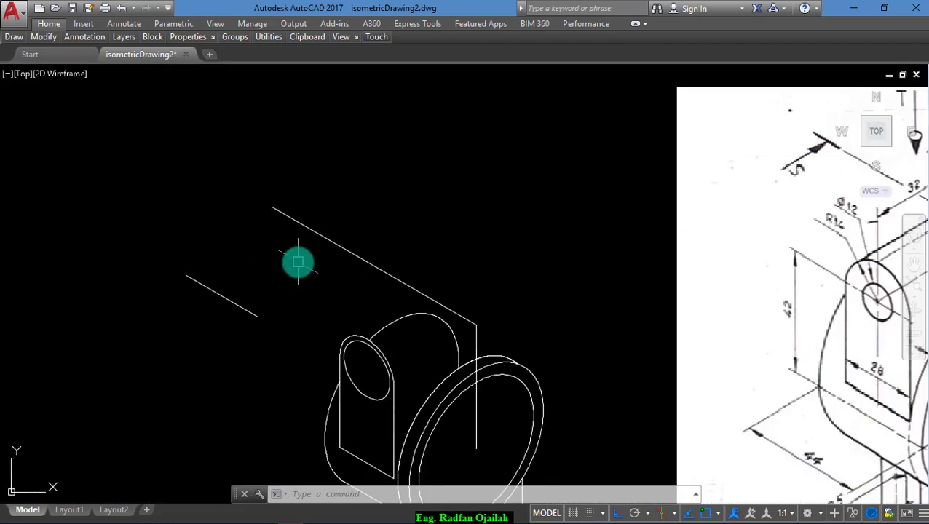
pyautogui.write('L')
pyautogui.press('Return')
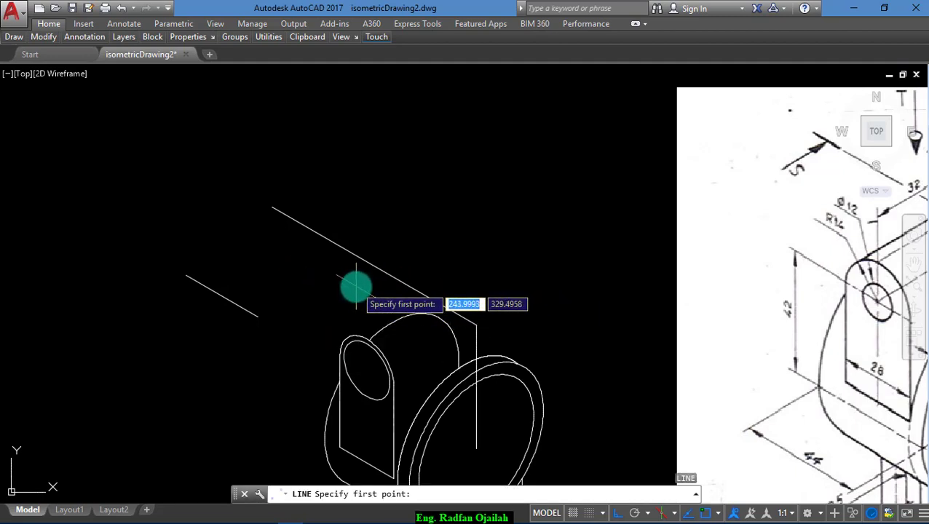
pyautogui.press('Escape')
# - Copy the vertical construction line 44 mm along the slanted line, using its upper end as base point
pyautogui.write('c')
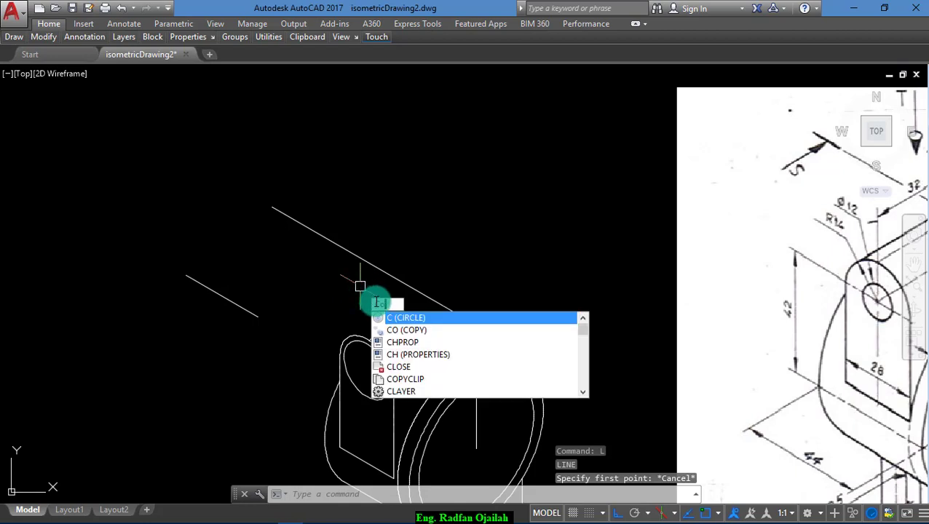
pyautogui.write('o')
pyautogui.press('Return')
pyautogui.click(472, 422)
pyautogui.press('Return')
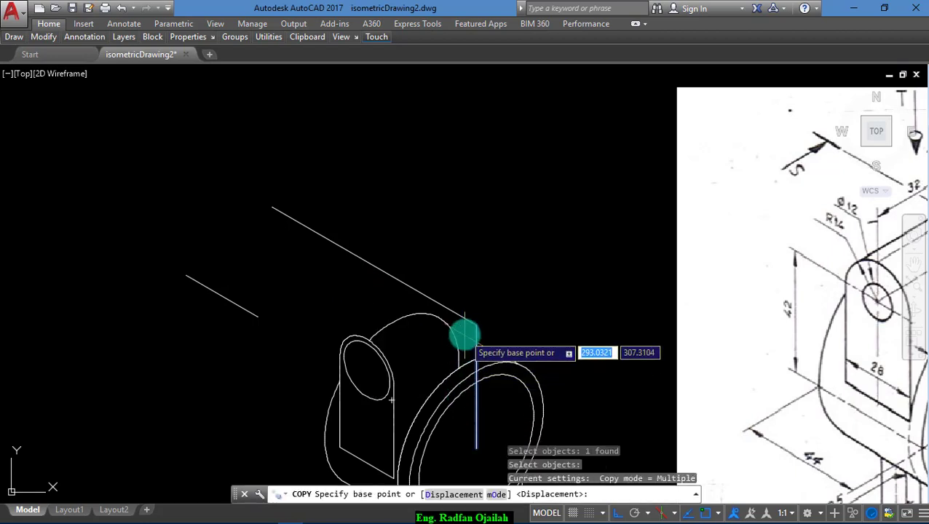
pyautogui.click(476, 324)
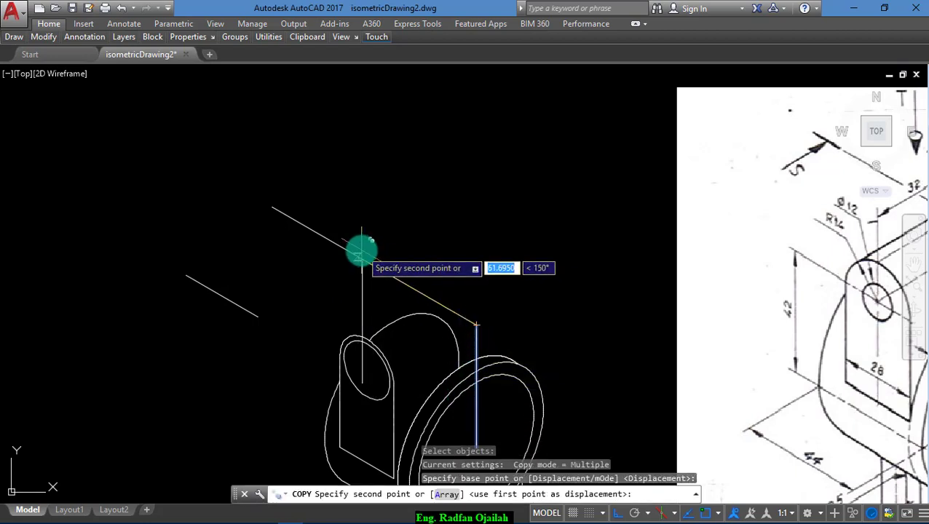
pyautogui.write('4')
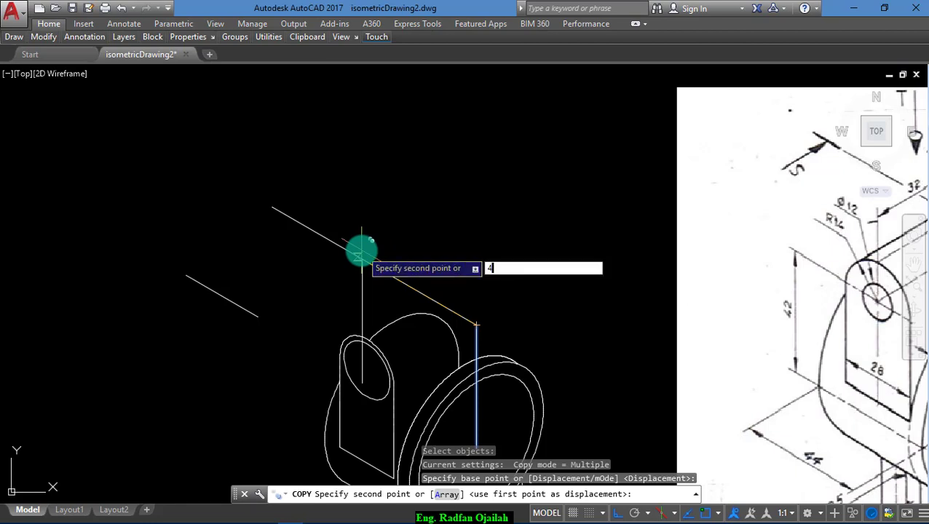
pyautogui.press('Return')
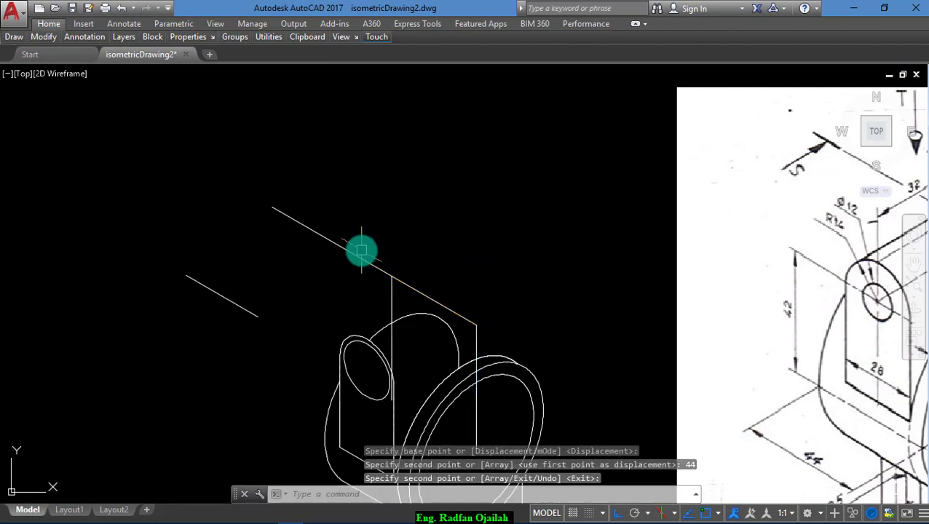
# - Trim the part of the slanted line that extends beyond the copied vertical line
pyautogui.write('tr')
pyautogui.press('Return')
pyautogui.press('Return')
pyautogui.click(375, 288)
pyautogui.press('Escape')
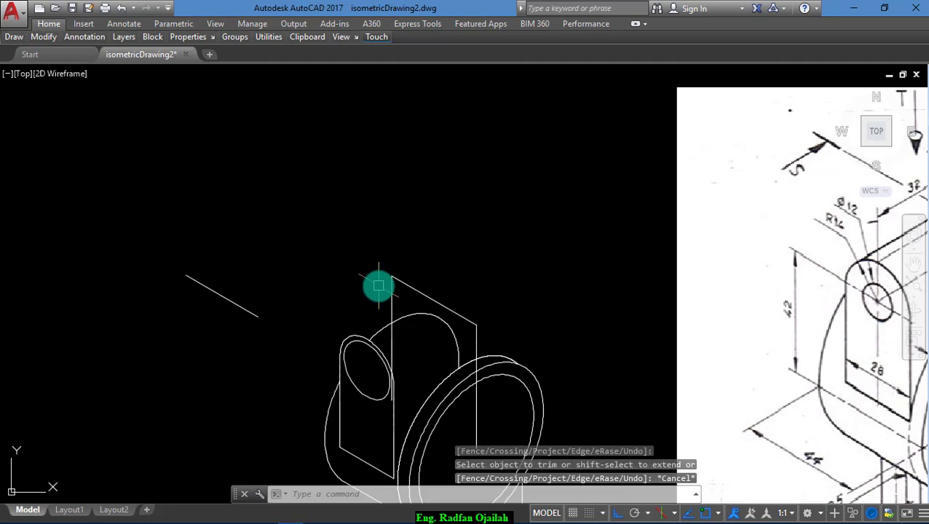
# - Draw a 3 mm line in the top isoplane at 30° from the midpoint of the slanted line
pyautogui.write('l')
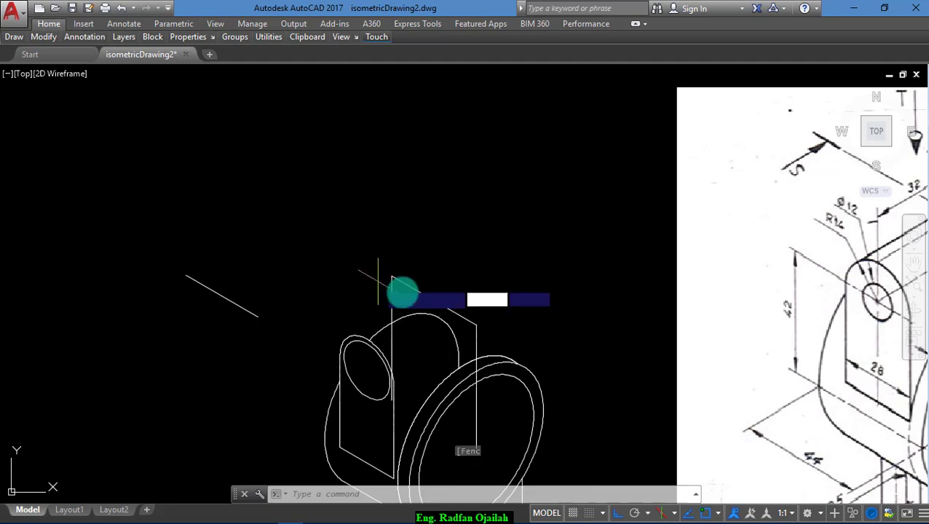
pyautogui.press('Return')
pyautogui.click(438, 303)
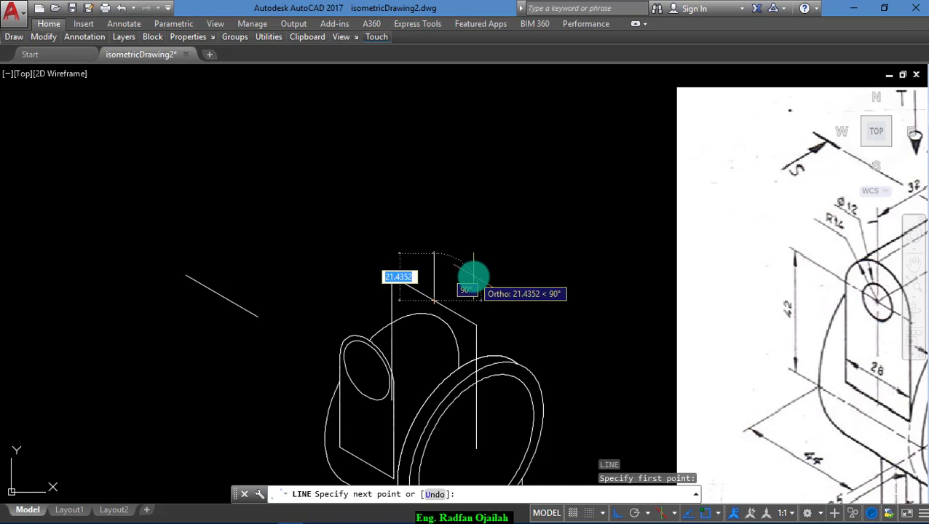
pyautogui.press('F5')
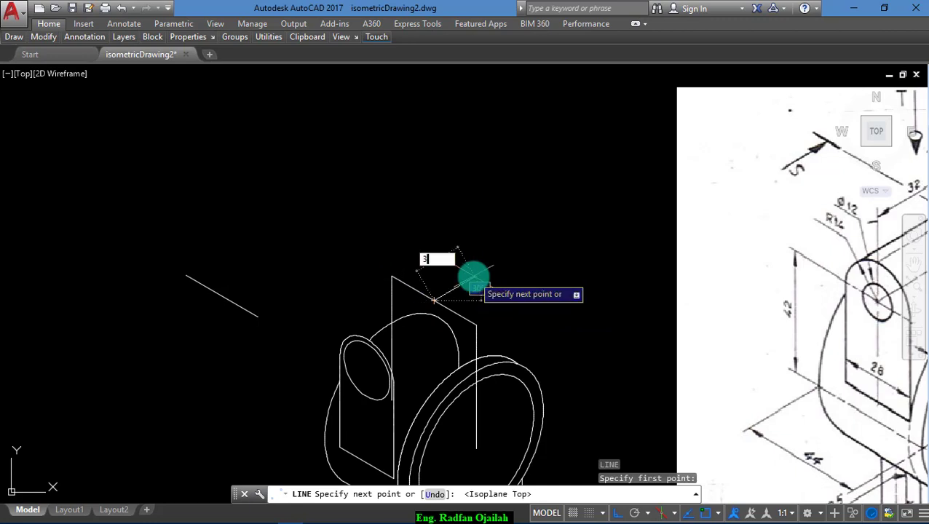
pyautogui.write('3')
pyautogui.press('Return')
pyautogui.scroll(8, 463, 293)
# - Copy the 3 mm line by its midpoint onto the midpoint of the slanted line
pyautogui.write('c')
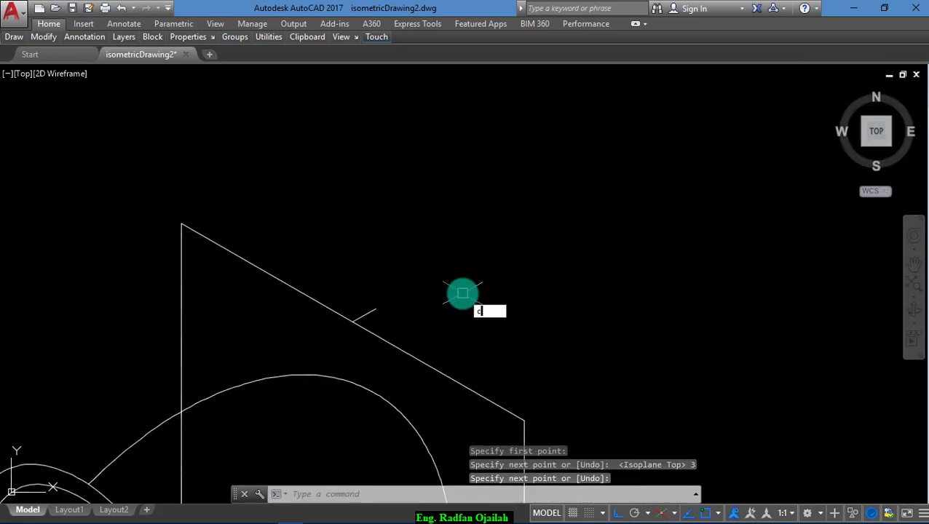
pyautogui.write('o')
pyautogui.press('Return')
pyautogui.click(371, 310)
pyautogui.press('Return')
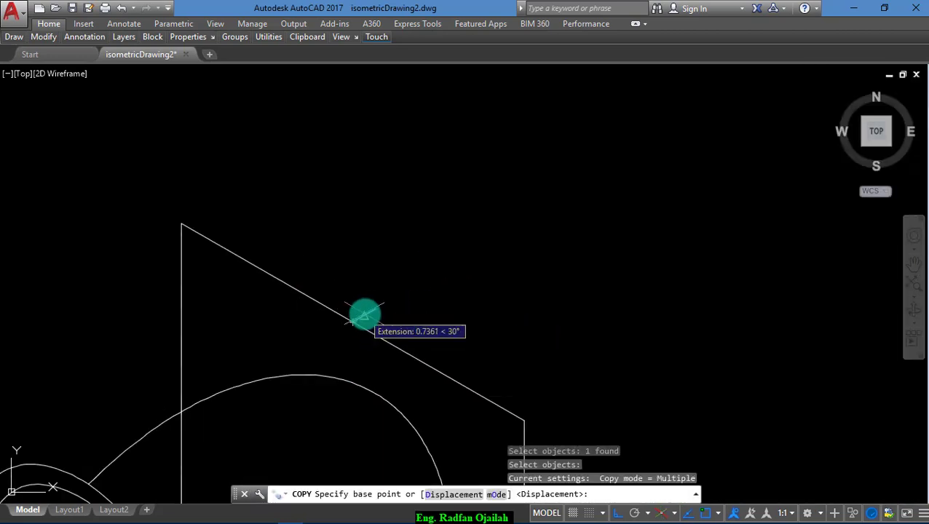
pyautogui.click(353, 321)
pyautogui.click(352, 322)
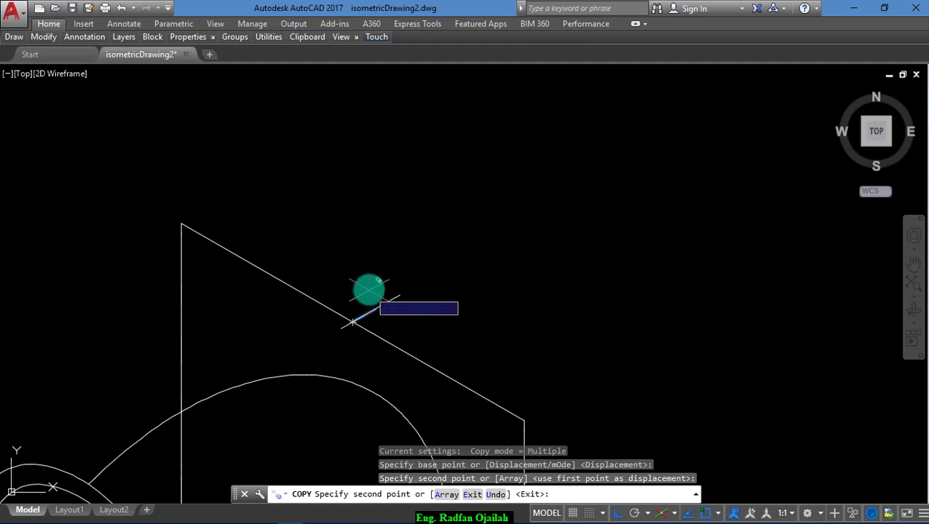
# - Place centred copies of the 3 mm line at both ends of the slanted line and erase the original off-centre one
pyautogui.scroll(-2, 290, 233)
pyautogui.scroll(2, 371, 299)
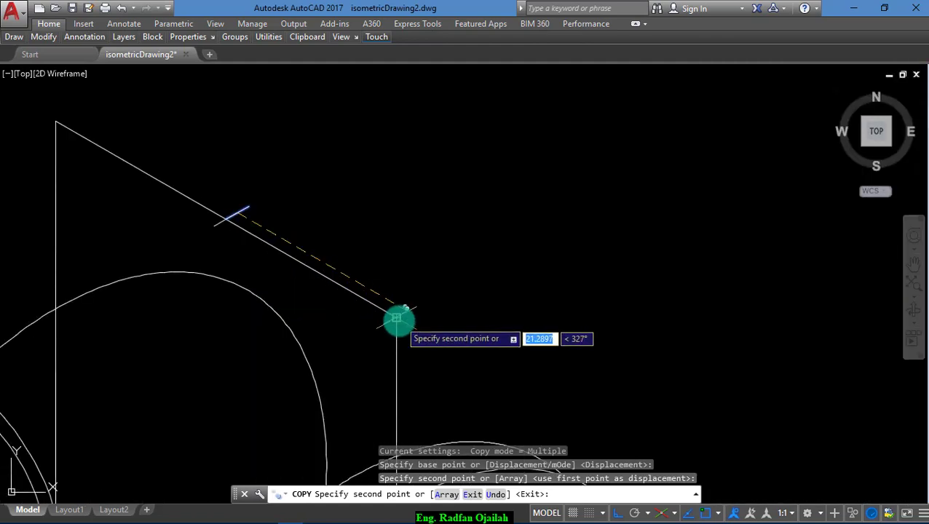
pyautogui.click(397, 319)
pyautogui.click(56, 122)
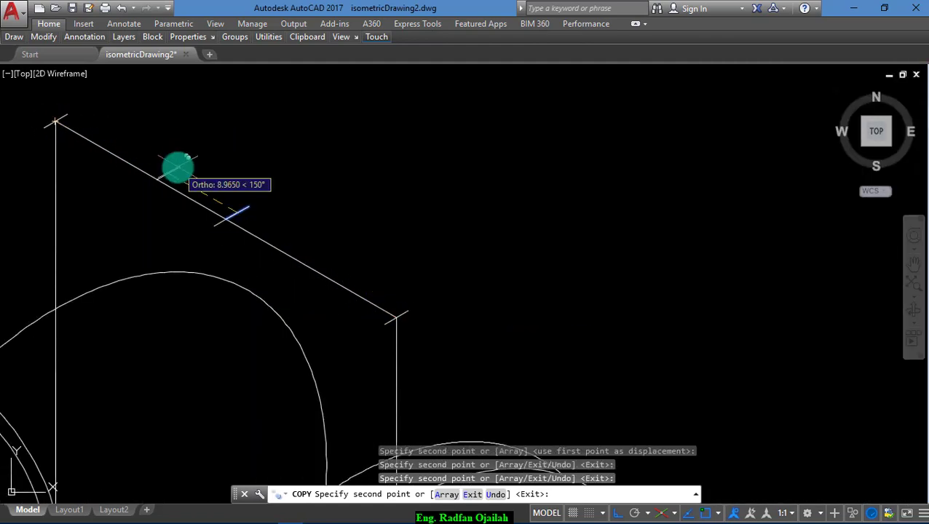
pyautogui.press('Escape')
pyautogui.click(244, 210)
pyautogui.press('Delete')
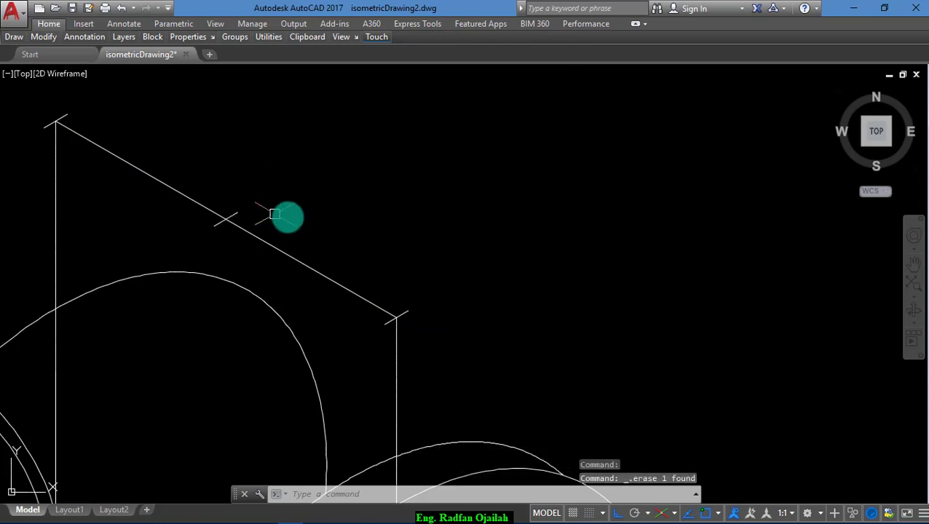
pyautogui.scroll(-3, 391, 207)
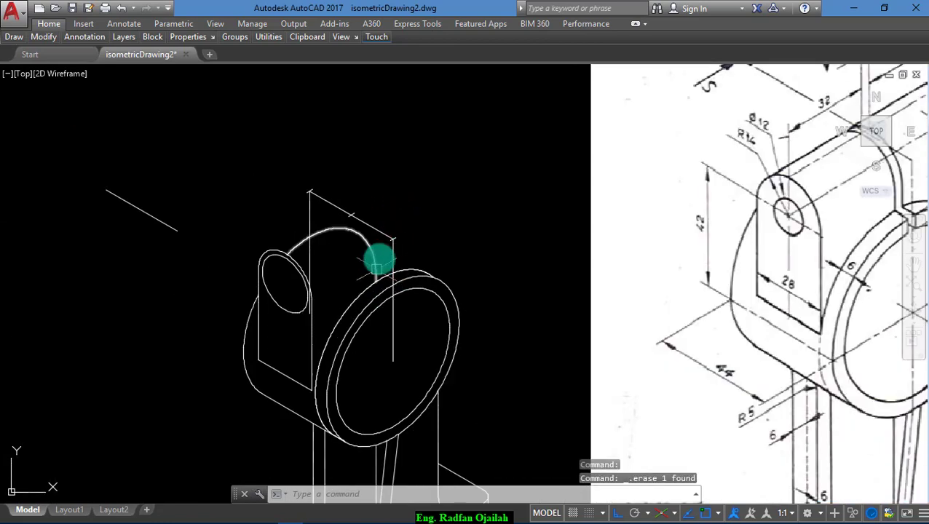
pyautogui.scroll(2, 279, 172)
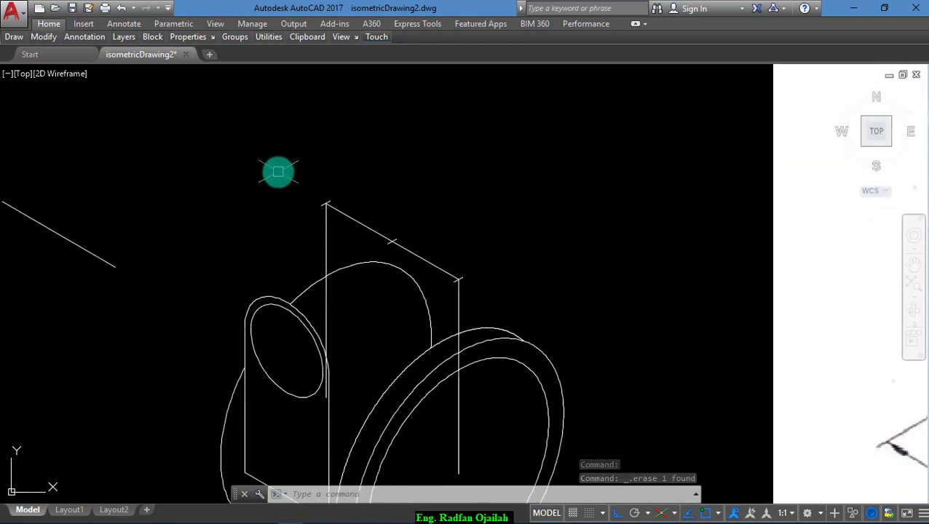
pyautogui.press('Return')
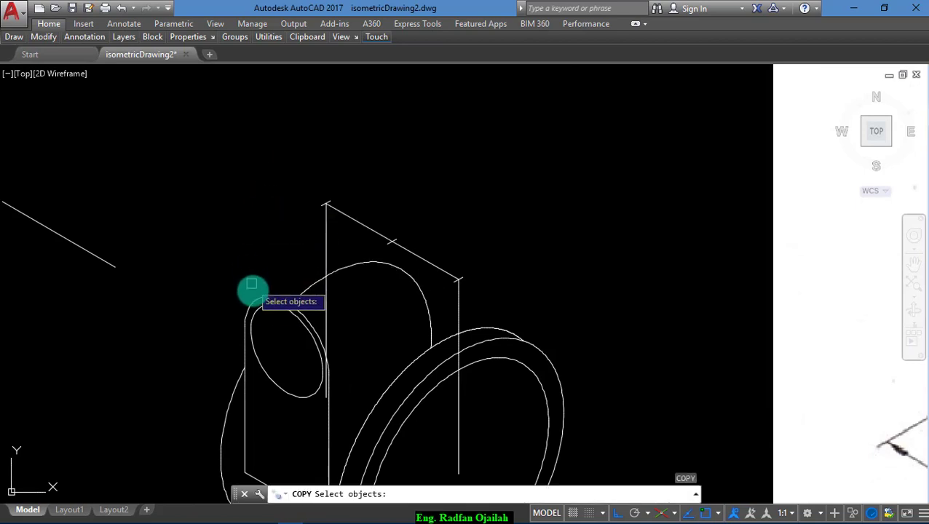
pyautogui.click(255, 300)
pyautogui.scroll(-3, 222, 356)
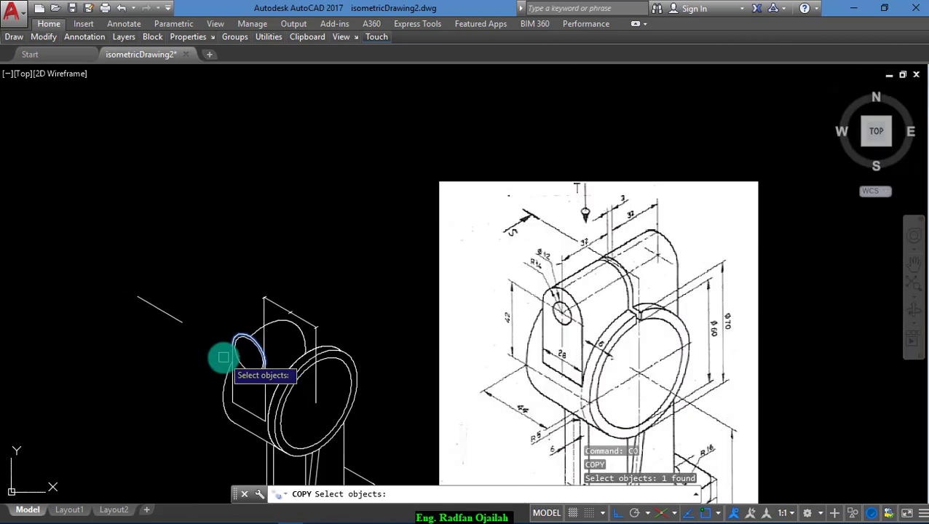
pyautogui.scroll(2, 260, 374)
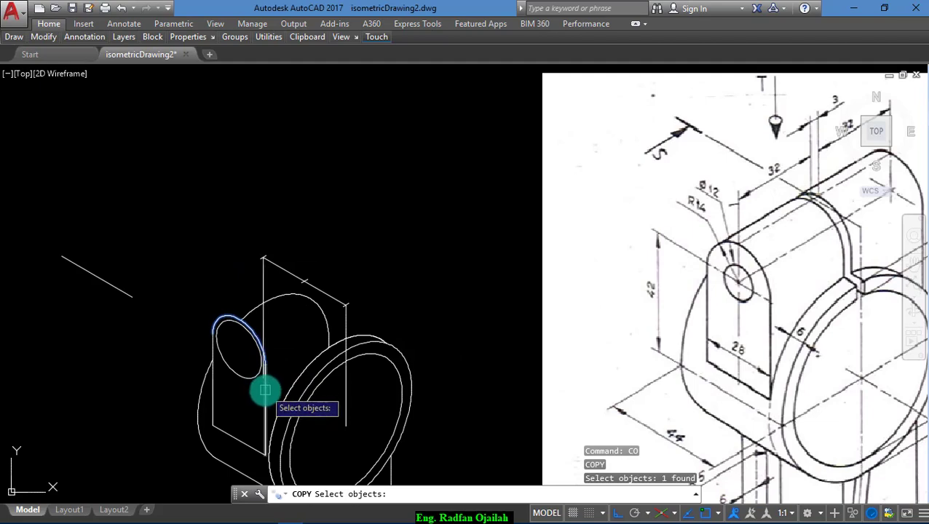
pyautogui.click(263, 350)
pyautogui.scroll(2, 250, 343)
pyautogui.scroll(-1, 218, 357)
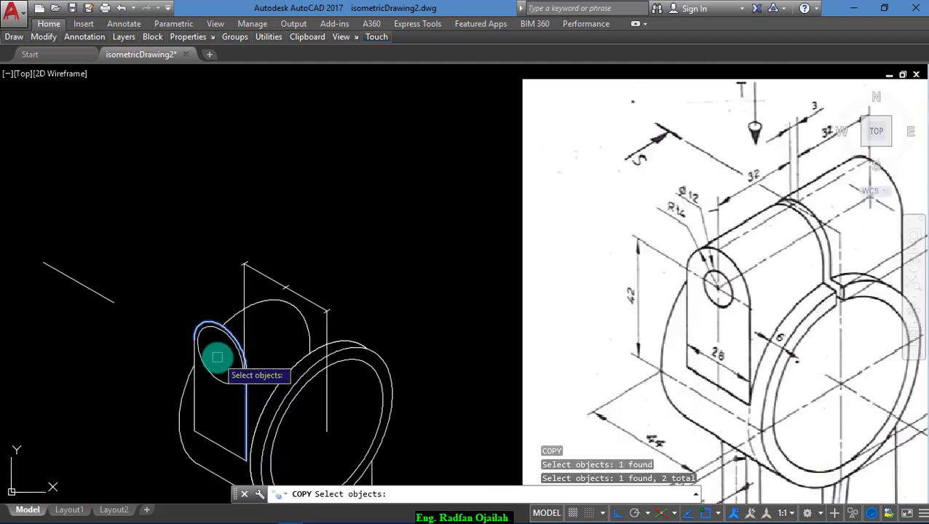
pyautogui.scroll(3, 244, 390)
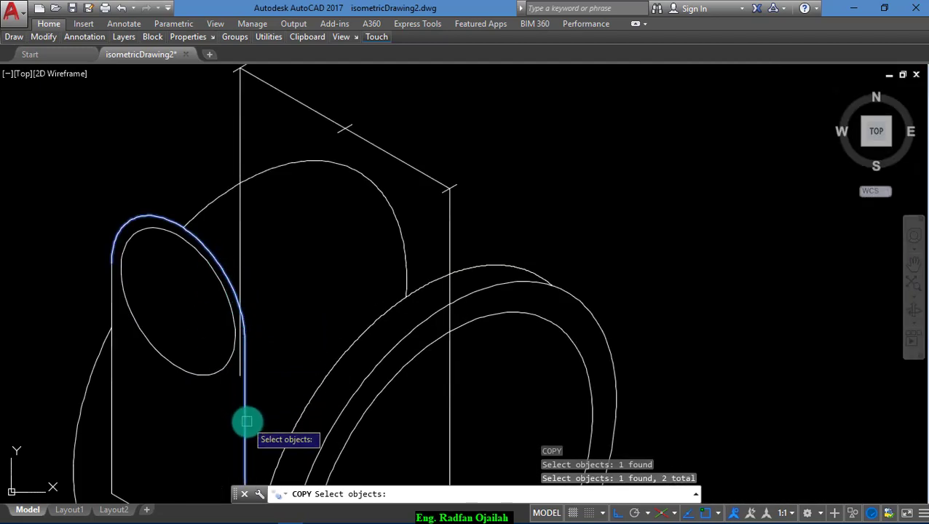
pyautogui.press('Return')
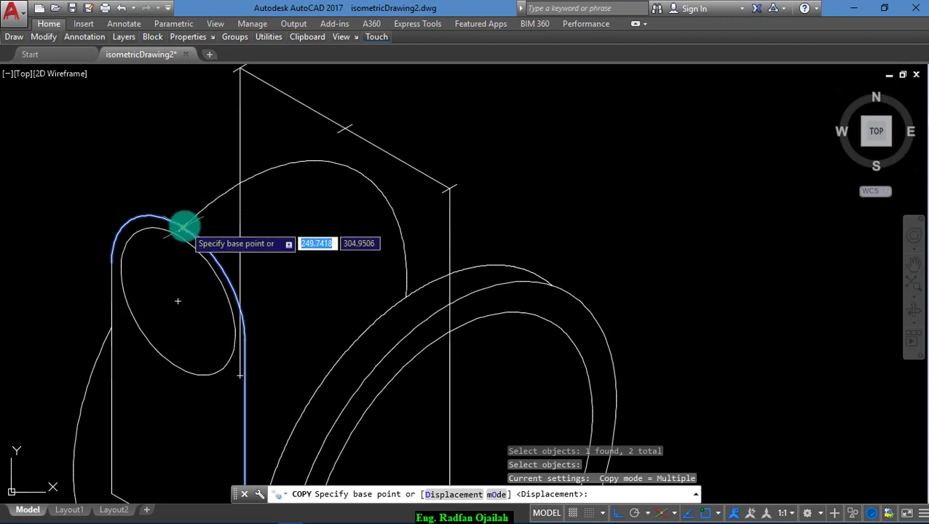
pyautogui.scroll(3, 182, 230)
pyautogui.press('Escape')
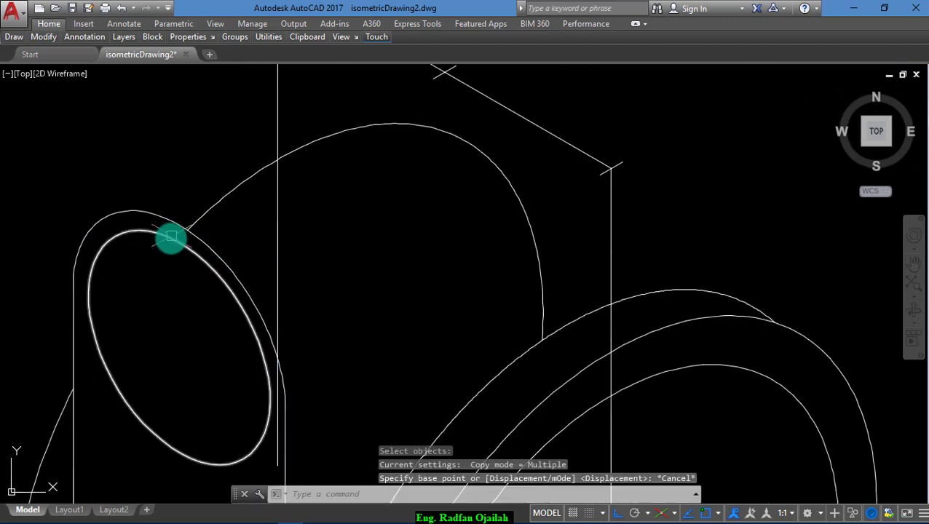
# - Draw a vertical line in the right isoplane from the centre of the lug's front ellipse up past the outer arc
pyautogui.write('l')
pyautogui.press('Return')
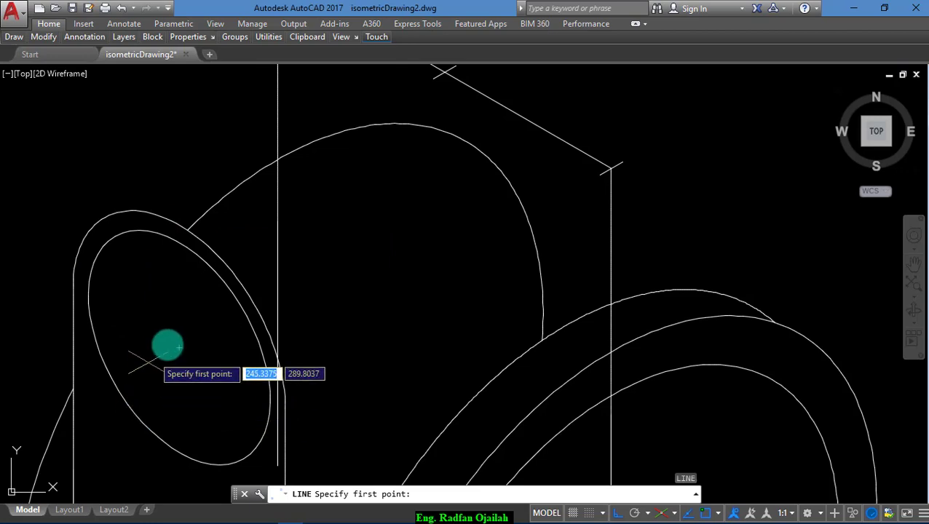
pyautogui.click(178, 347)
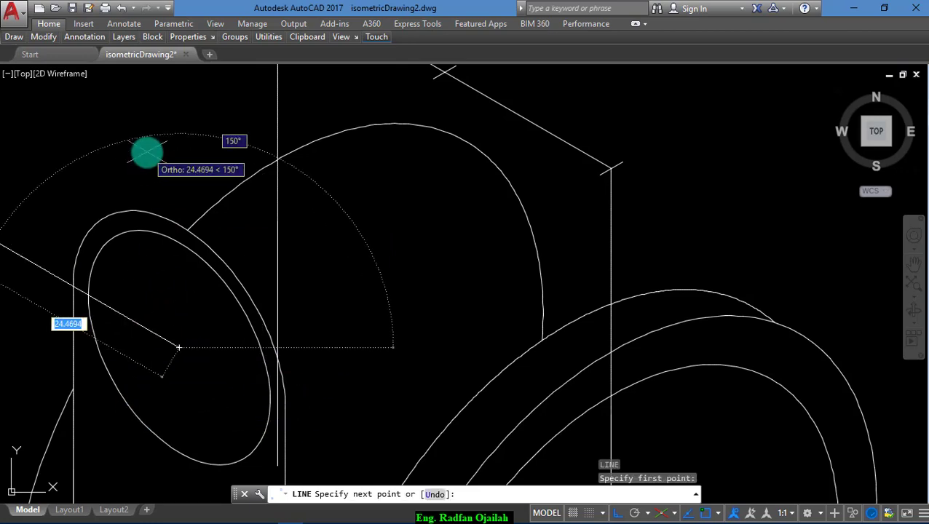
pyautogui.press('F5')
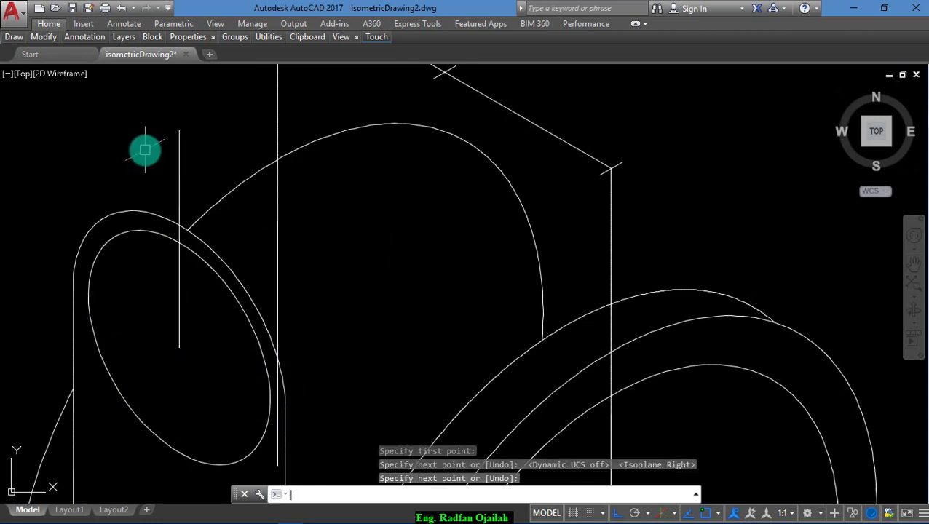
pyautogui.click(145, 150)
pyautogui.press('Return')
# - Trim the part of the vertical centre line that extends above the lug's outer arc
pyautogui.write('tr')
pyautogui.press('Return')
pyautogui.press('Return')
pyautogui.press('Escape')
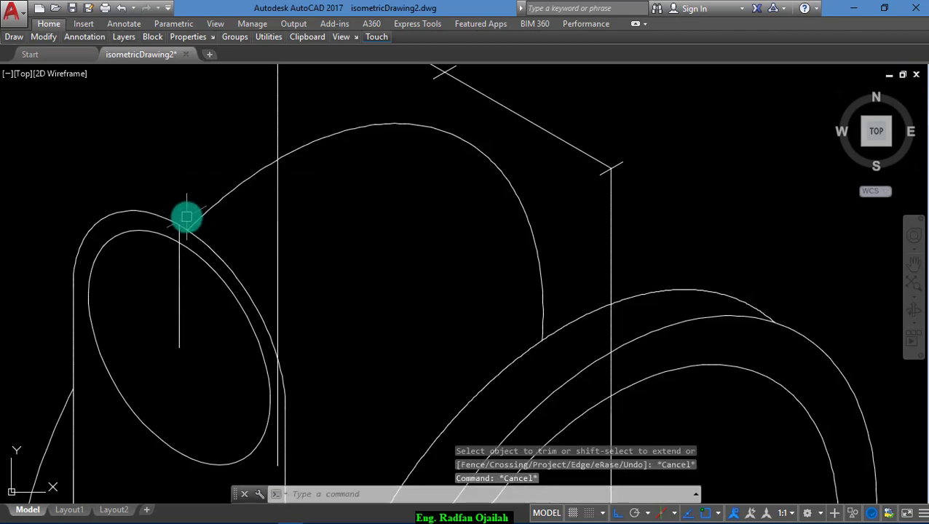
pyautogui.write('co')
pyautogui.press('Return')
pyautogui.click(201, 241)
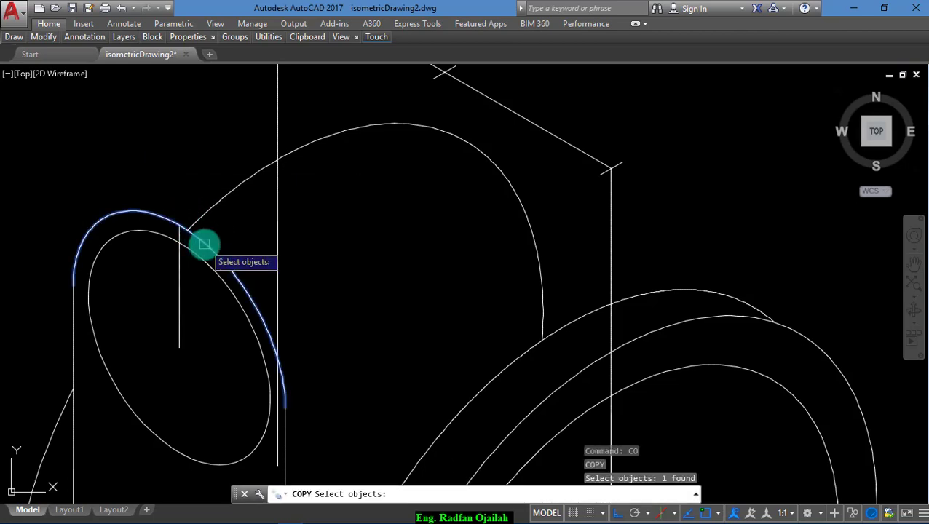
pyautogui.click(286, 414)
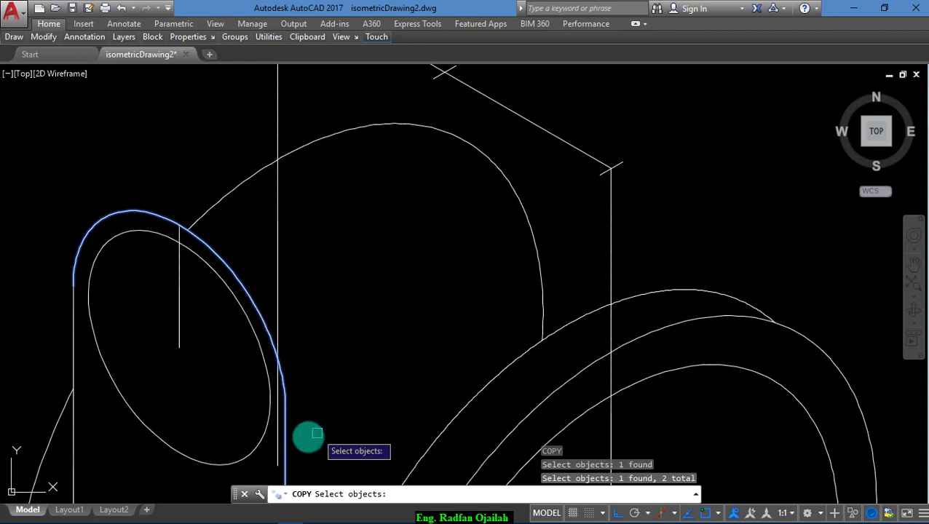
pyautogui.press('Return')
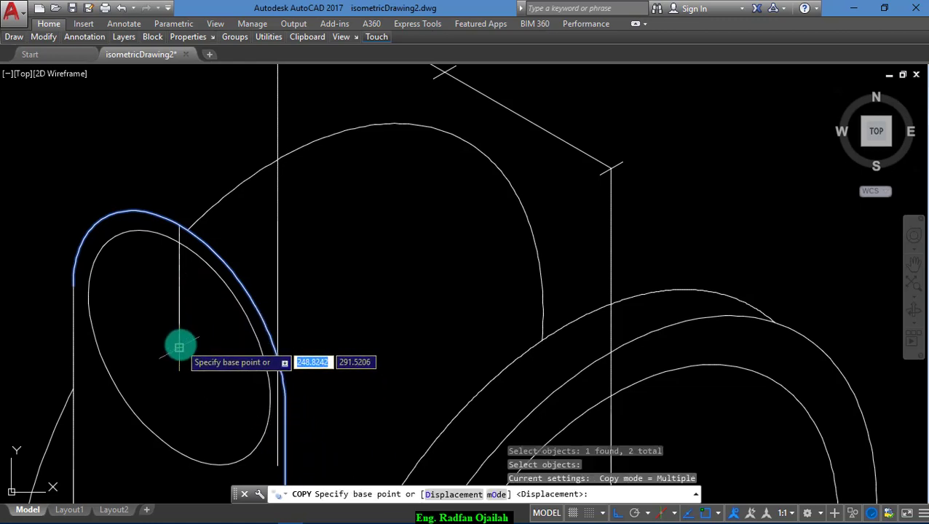
pyautogui.click(179, 347)
pyautogui.press('Escape')
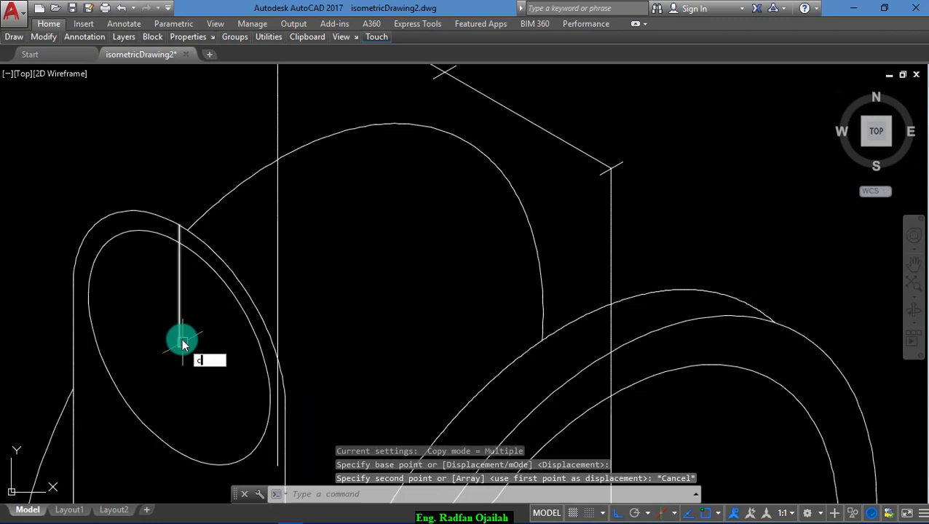
# - Copy the lug's outer arc and adjoining vertical edge from the centre line's upper end to both ends of the middle 3 mm line
pyautogui.press('Return')
pyautogui.click(235, 265)
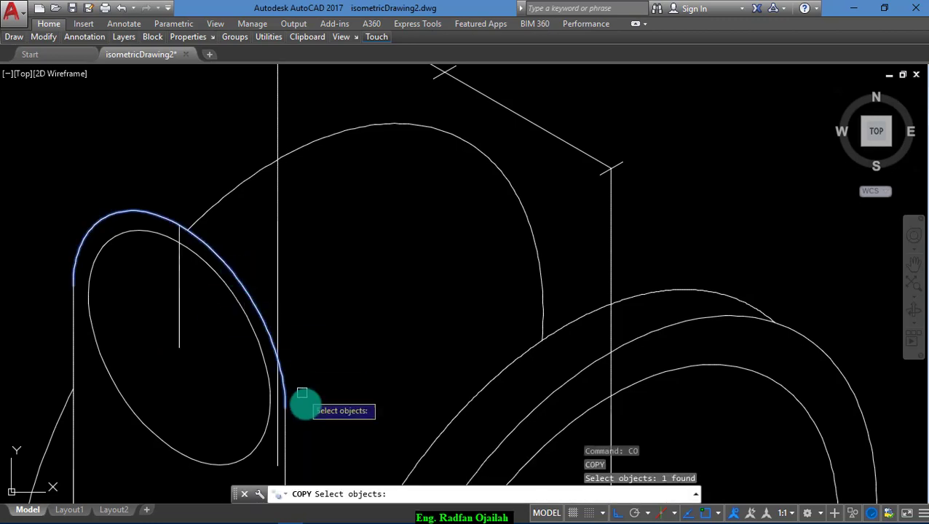
pyautogui.click(284, 457)
pyautogui.press('Return')
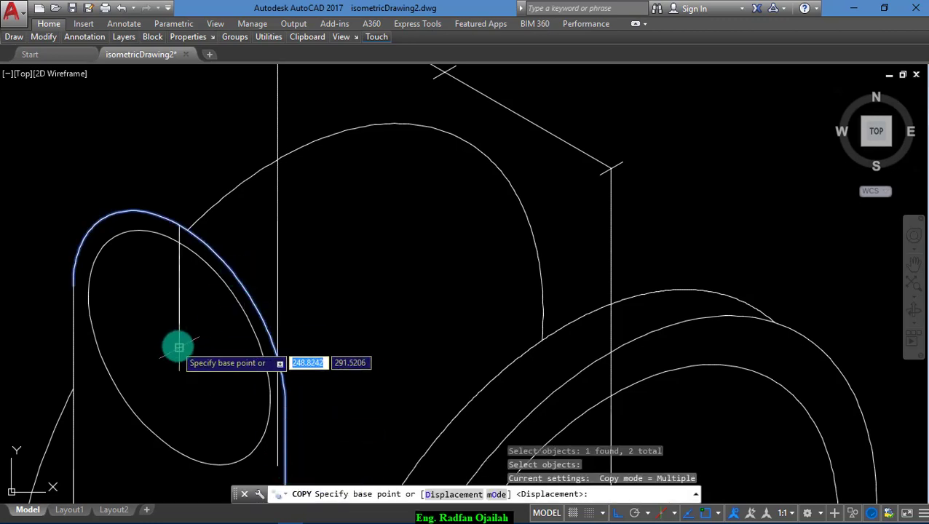
pyautogui.click(179, 225)
pyautogui.click(435, 76)
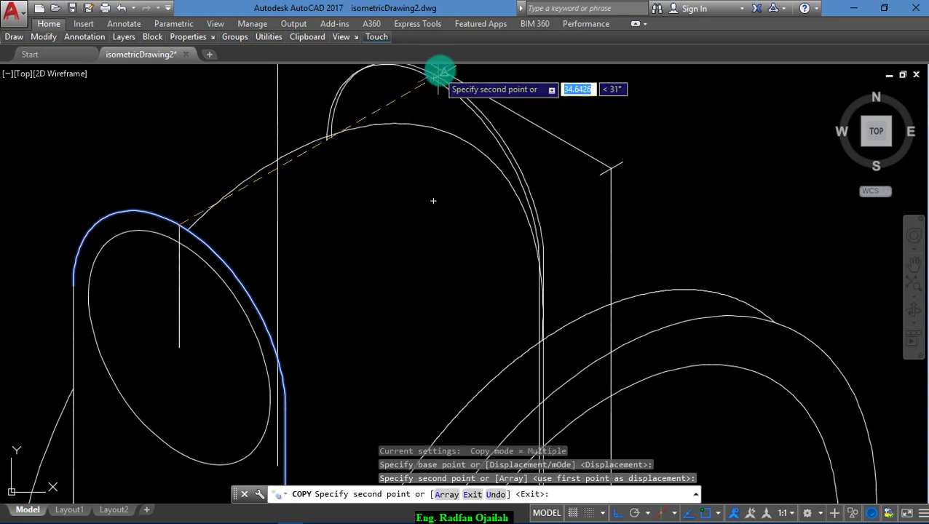
pyautogui.scroll(-2, 388, 265)
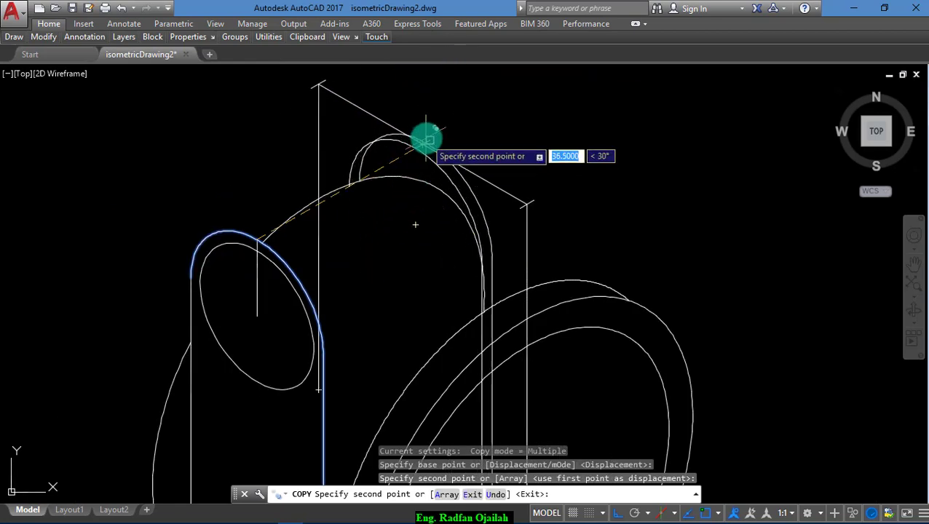
pyautogui.press('Escape')
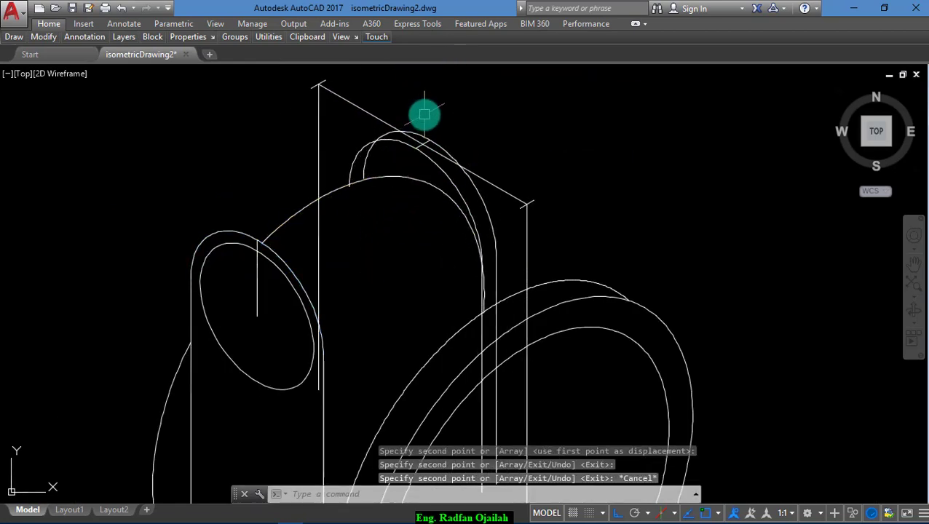
# - Trim the two copied vertical edges below the cylinder's rear outer arc, using that arc as the cutting edge
pyautogui.scroll(-2, 421, 134)
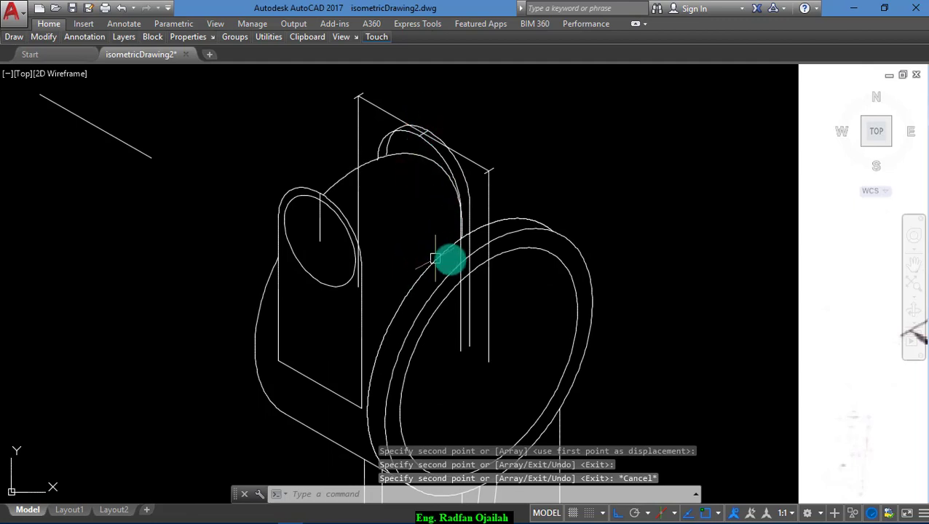
pyautogui.press('Return')
pyautogui.scroll(4, 451, 262)
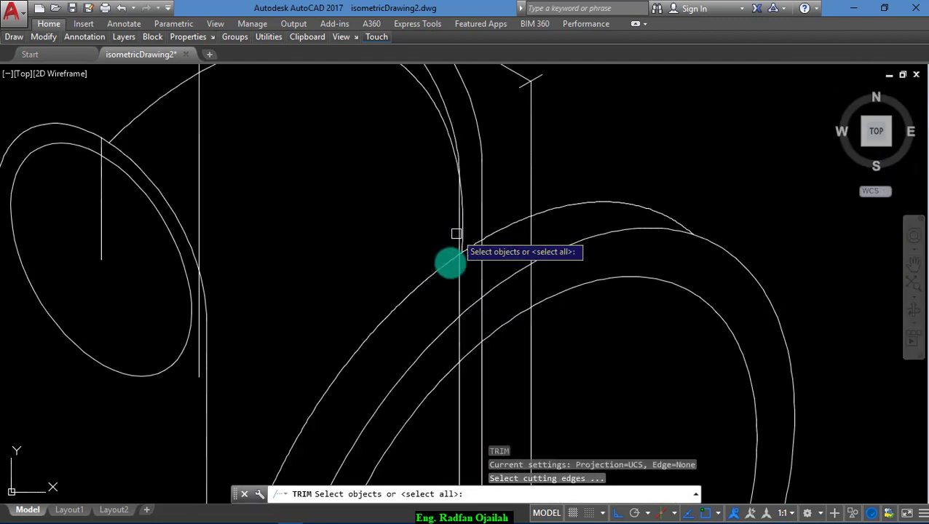
pyautogui.scroll(-4, 378, 291)
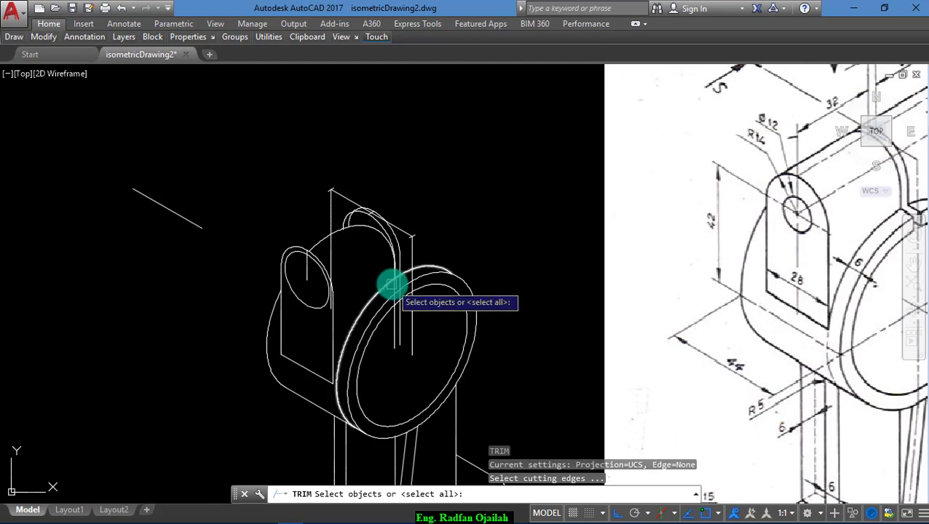
pyautogui.scroll(3, 396, 288)
pyautogui.click(363, 281)
pyautogui.scroll(2, 368, 282)
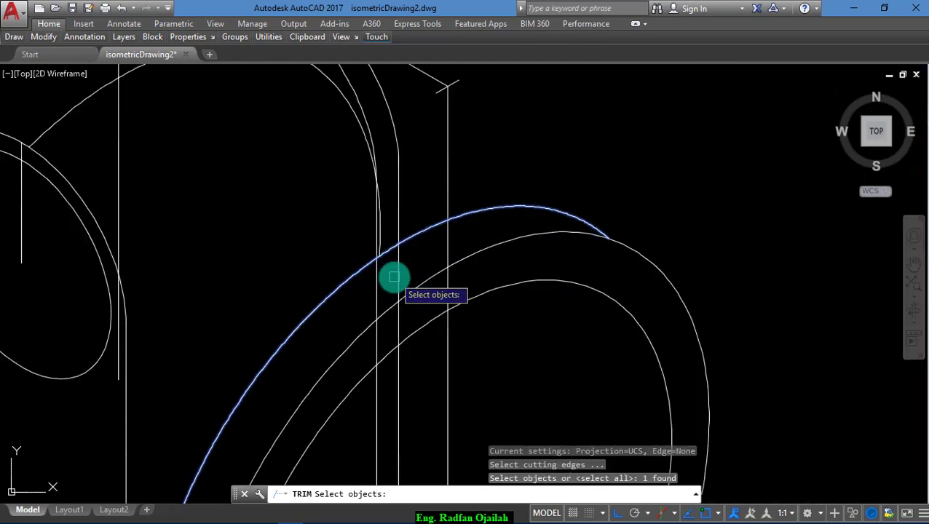
pyautogui.press('Return')
pyautogui.scroll(-5, 407, 297)
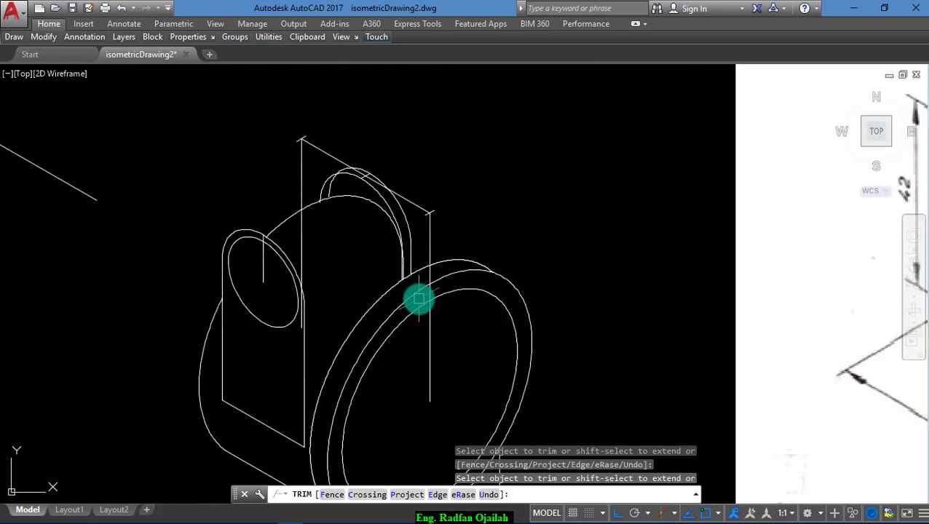
pyautogui.scroll(2, 416, 262)
pyautogui.press('Escape')
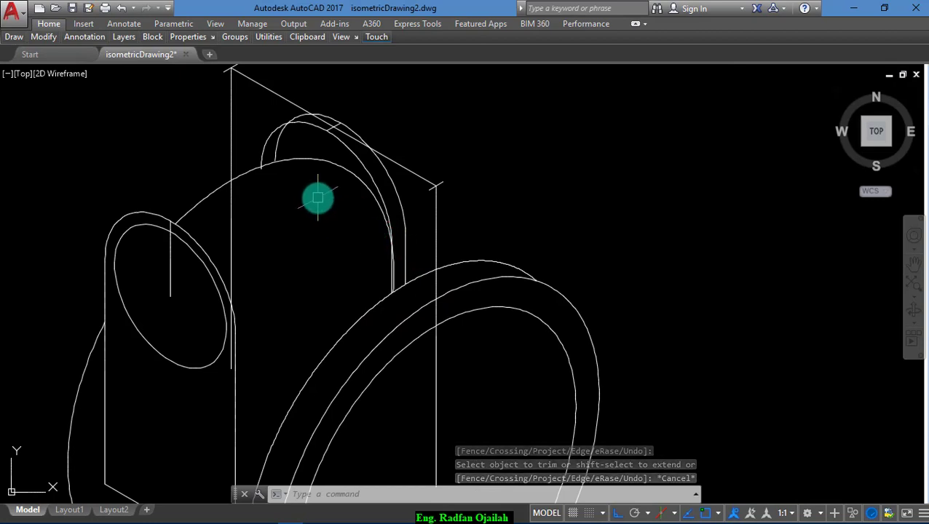
# - Erase the old large arc running from the front lug to the cylinder
pyautogui.write('TR')
pyautogui.press('Escape')
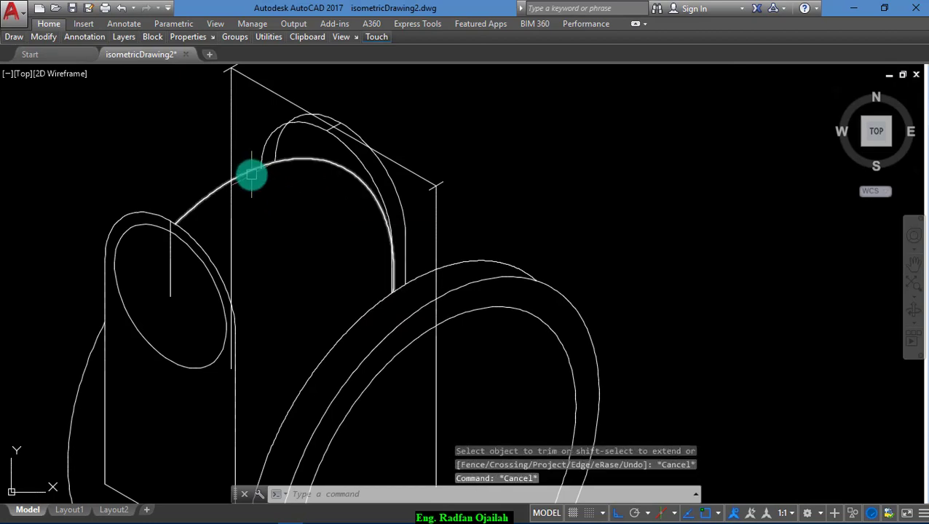
pyautogui.click(251, 173)
pyautogui.press('Delete')
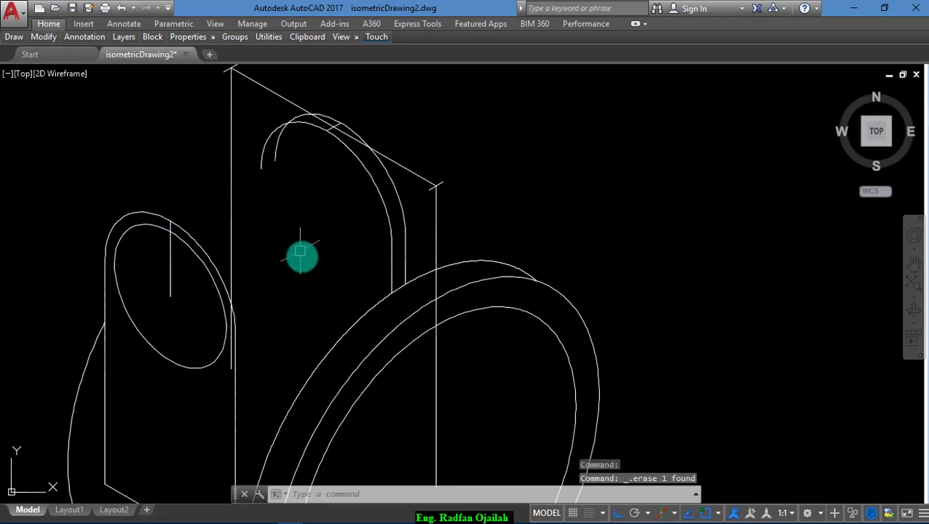
# - Compare the copied arcs with the 32 mm and 3 mm depth dimensions of the upper part in the reference image
pyautogui.scroll(-5, 262, 245)
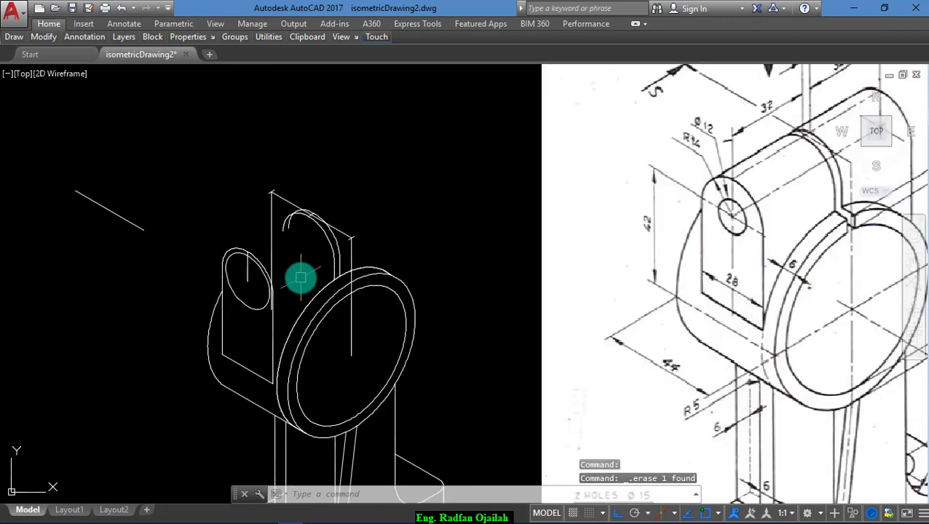
pyautogui.scroll(2, 621, 132)
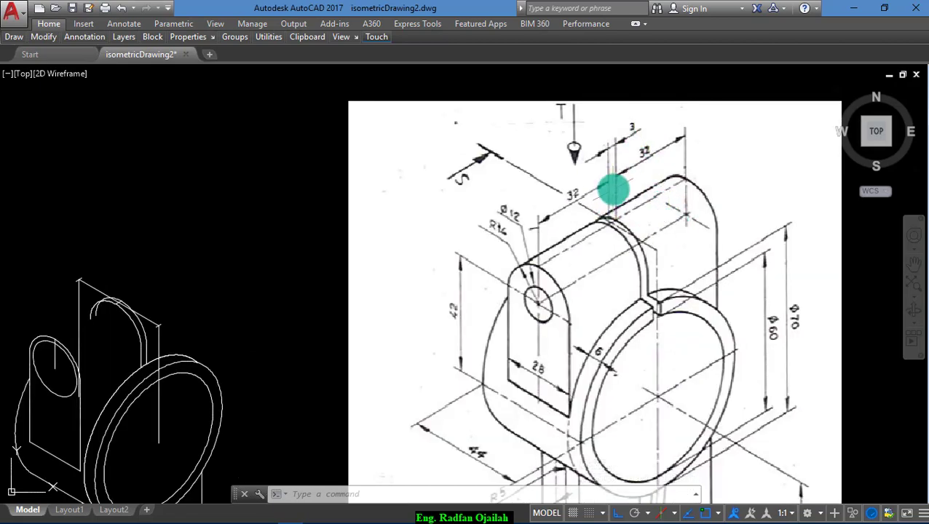
pyautogui.scroll(-2, 698, 185)
pyautogui.scroll(3, 327, 247)
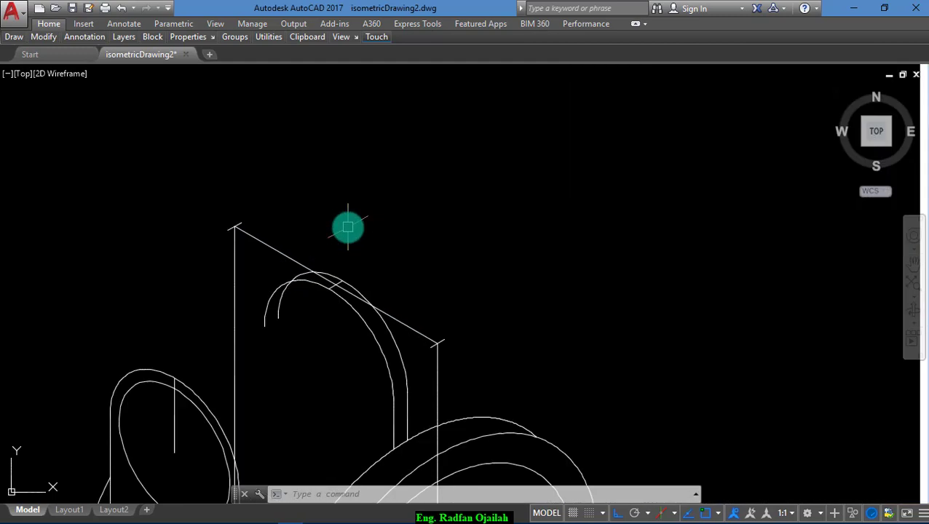
pyautogui.scroll(-2, 345, 224)
pyautogui.scroll(-2, 324, 248)
pyautogui.scroll(2, 329, 252)
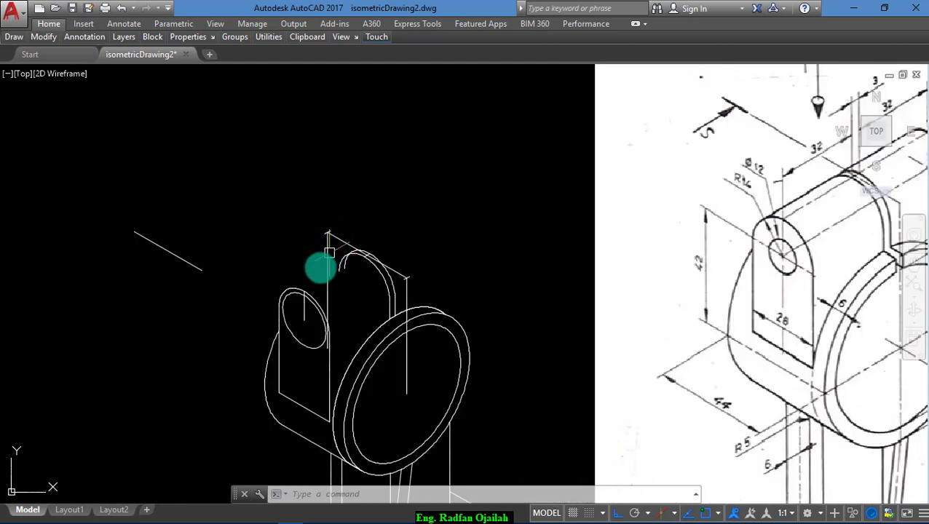
pyautogui.scroll(2, 342, 349)
pyautogui.scroll(-2, 346, 329)
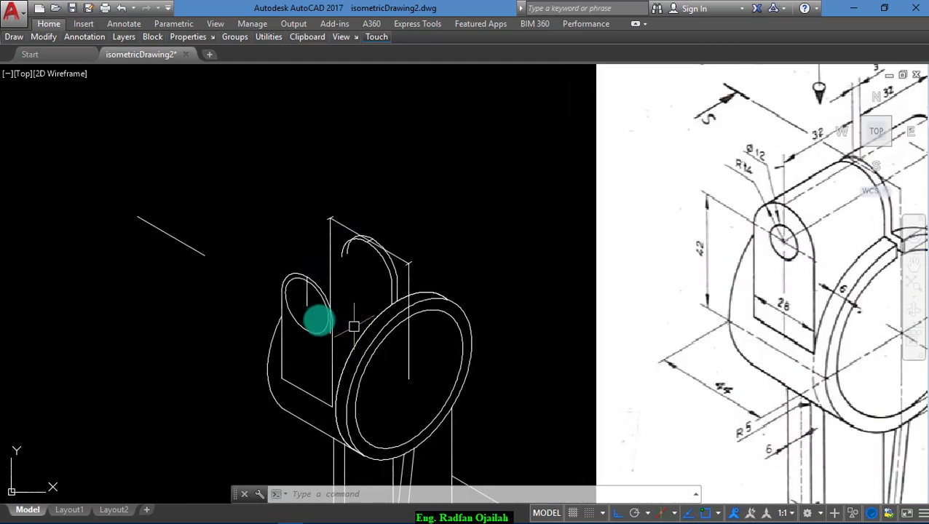
pyautogui.scroll(-2, 353, 327)
pyautogui.scroll(2, 707, 202)
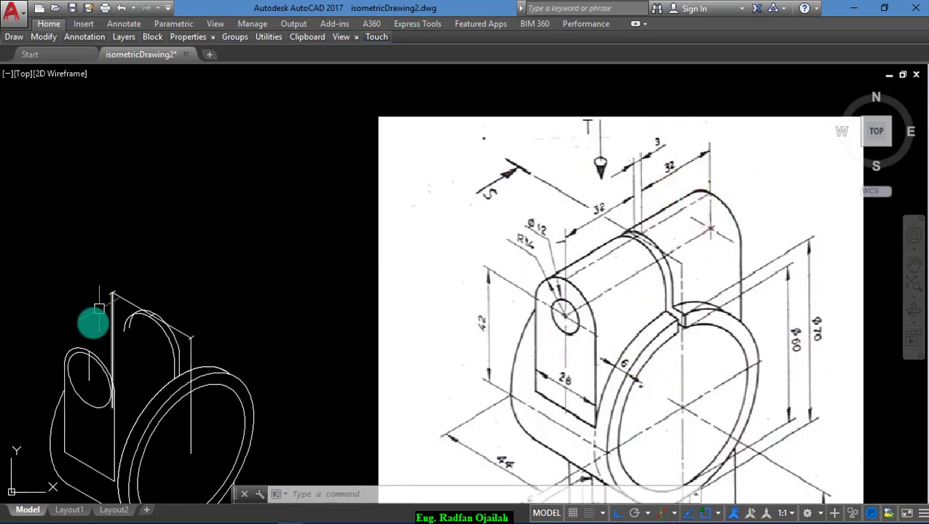
pyautogui.scroll(4, 125, 322)
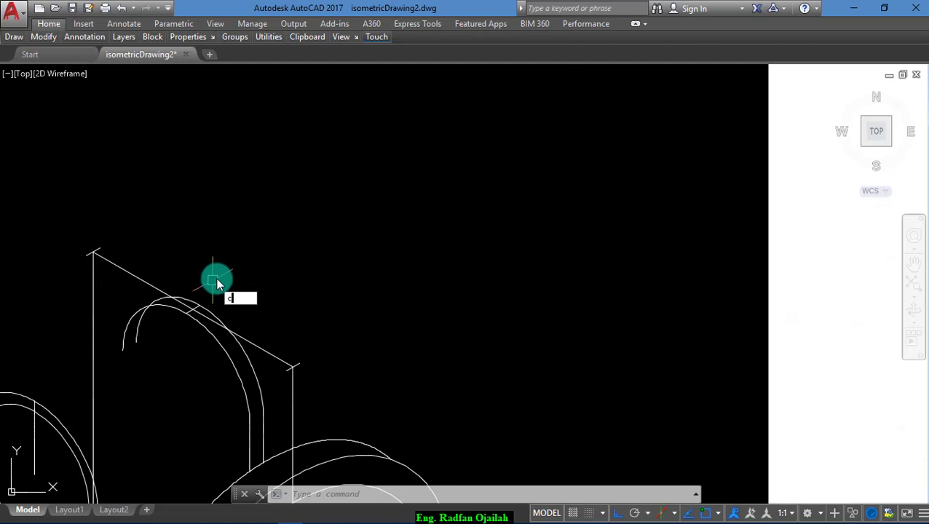
pyautogui.write('o')
pyautogui.press('Return')
pyautogui.click(251, 369)
pyautogui.press('Return')
pyautogui.click(264, 430)
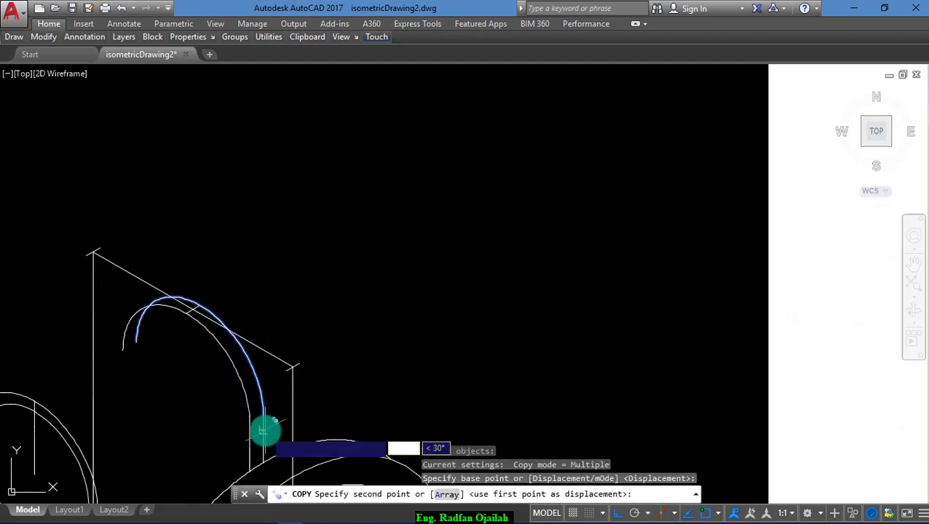
pyautogui.press('Escape')
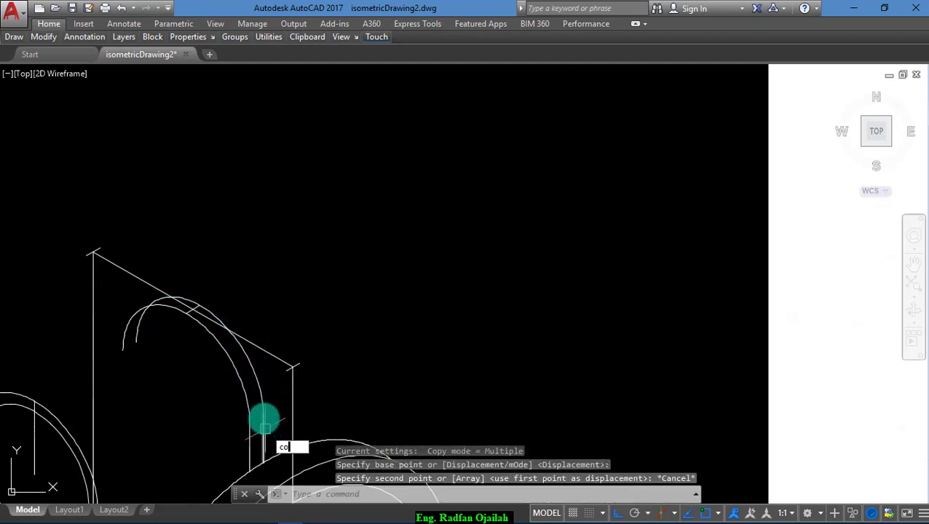
# - Copy the rear arc of the 3 mm step together with its vertical edge 32 mm backward along the 30° isometric axis
pyautogui.press('Return')
pyautogui.click(264, 437)
pyautogui.click(259, 415)
pyautogui.press('Return')
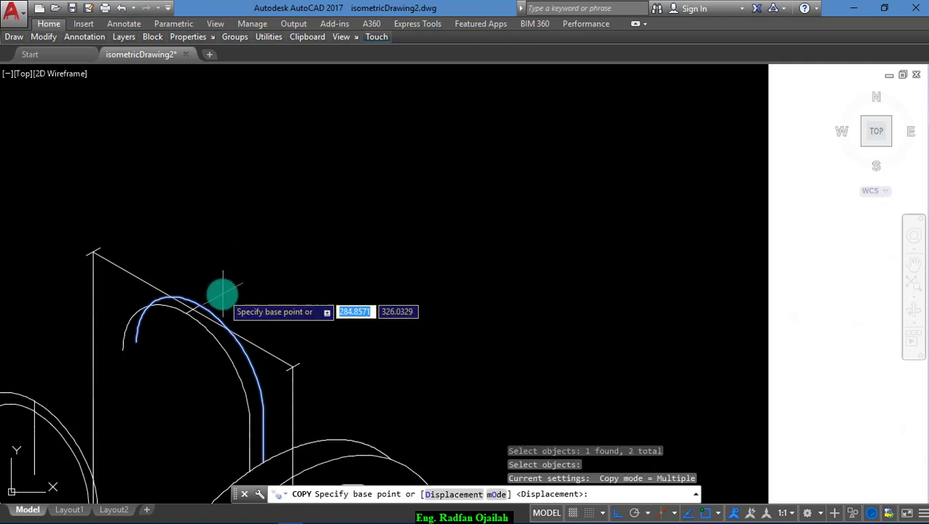
pyautogui.scroll(3, 222, 295)
pyautogui.click(135, 354)
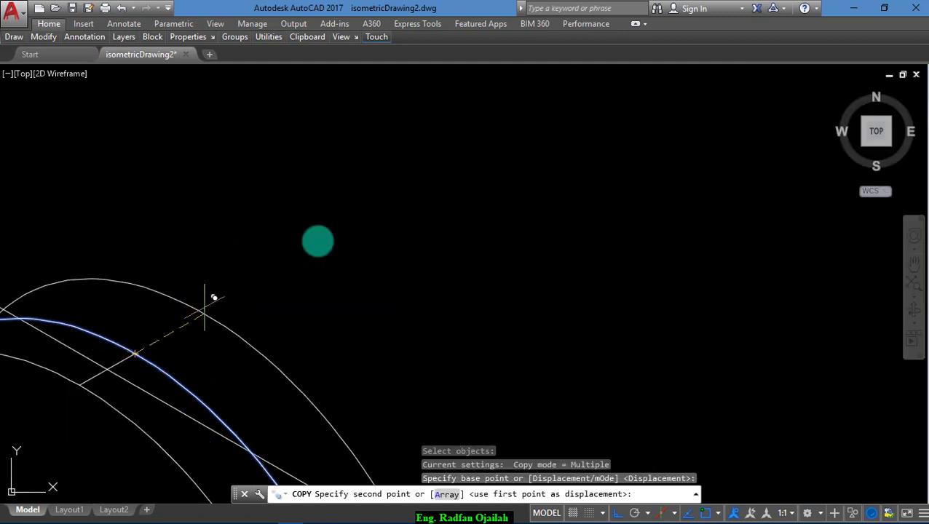
pyautogui.write('3')
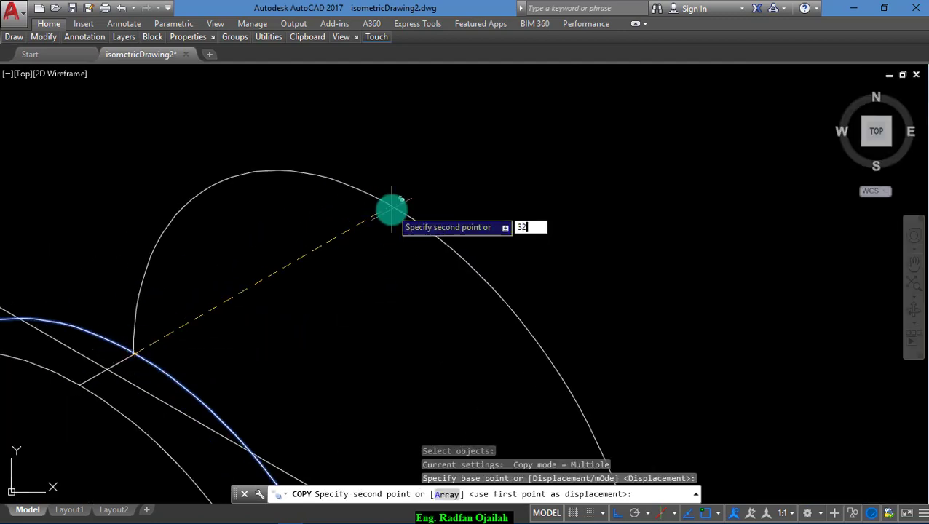
pyautogui.write('2')
pyautogui.press('Return')
pyautogui.scroll(-6, 391, 211)
pyautogui.press('Escape')
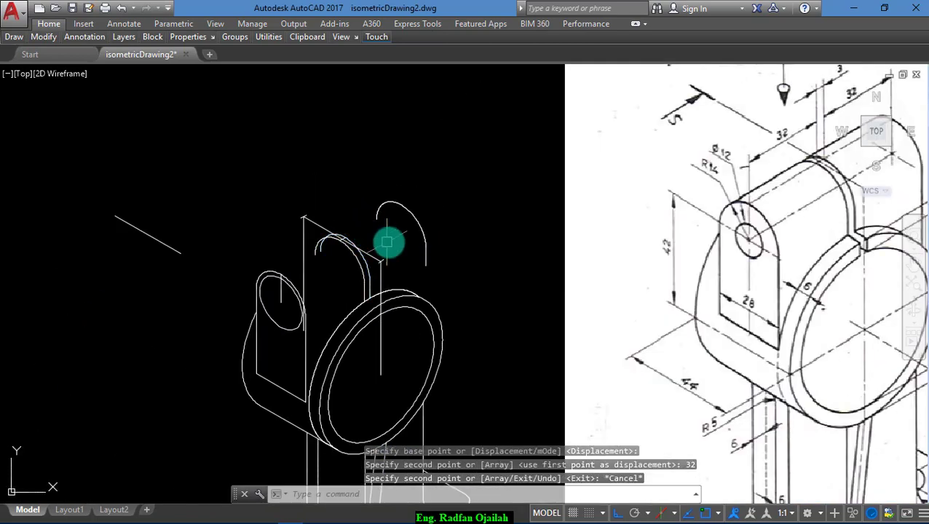
# - Draw the upper silhouette line from the rearmost arc to the rear arc of the 3 mm step
pyautogui.scroll(-2, 374, 213)
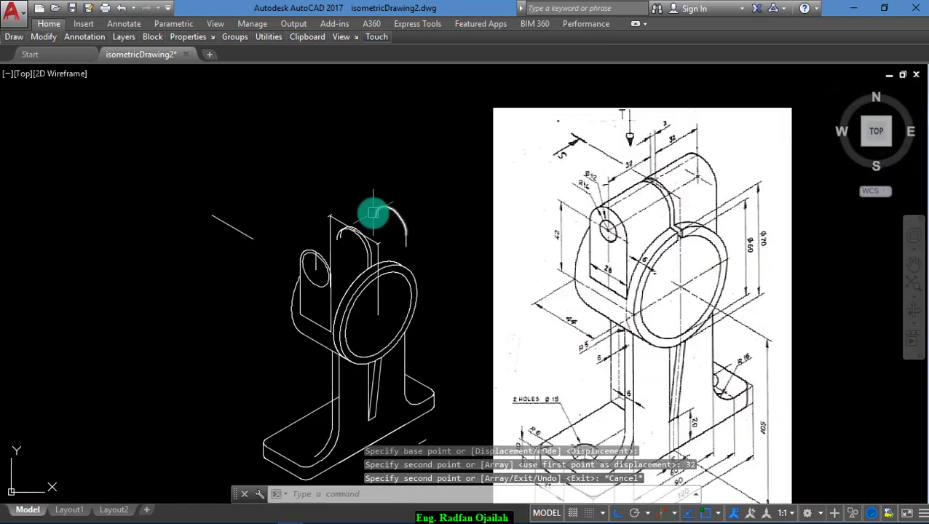
pyautogui.scroll(3, 374, 193)
pyautogui.write('l')
pyautogui.press('Return')
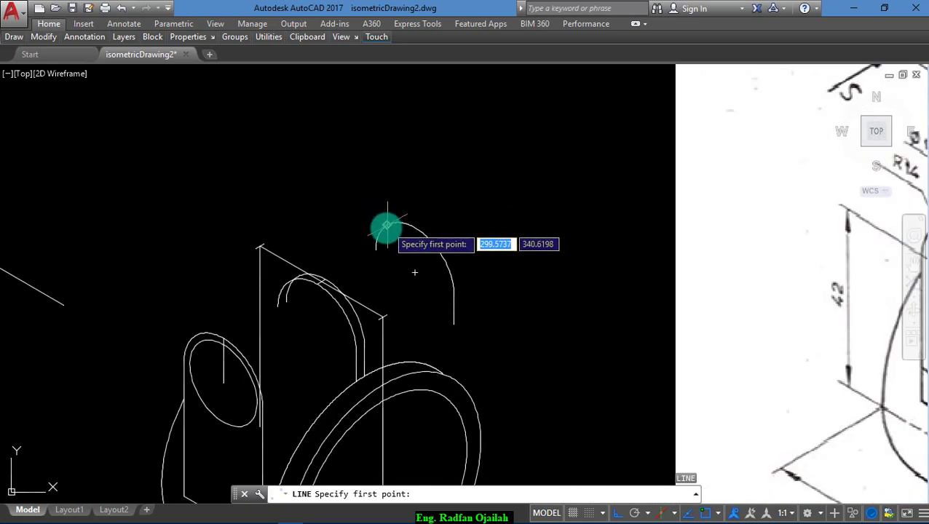
pyautogui.click(384, 228)
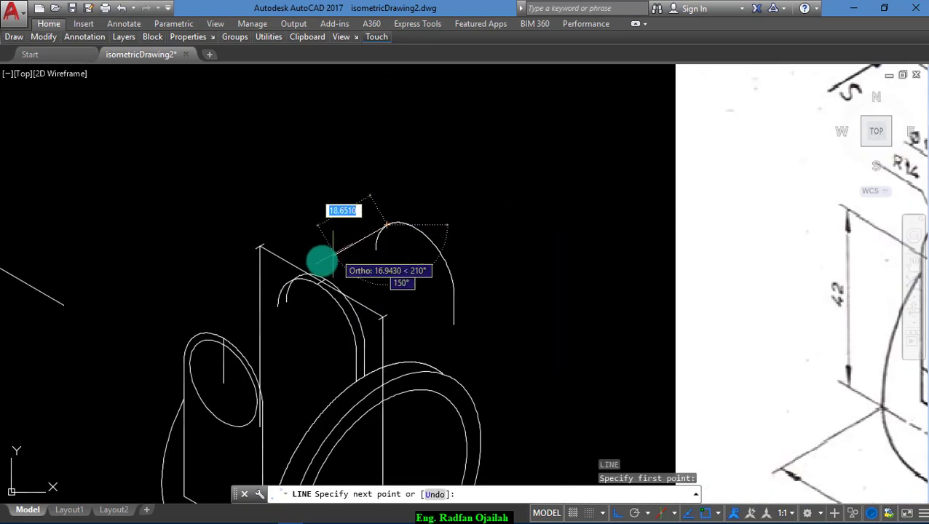
pyautogui.scroll(3, 295, 273)
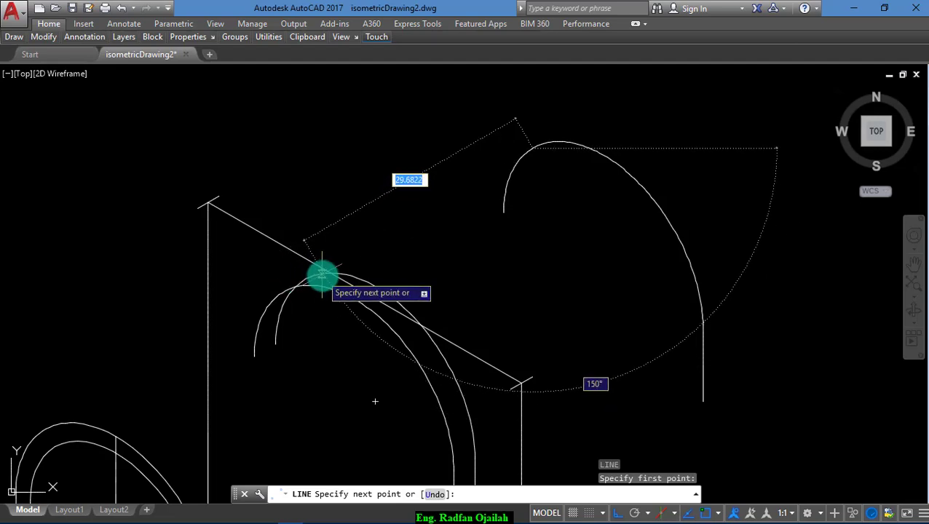
pyautogui.scroll(2, 309, 280)
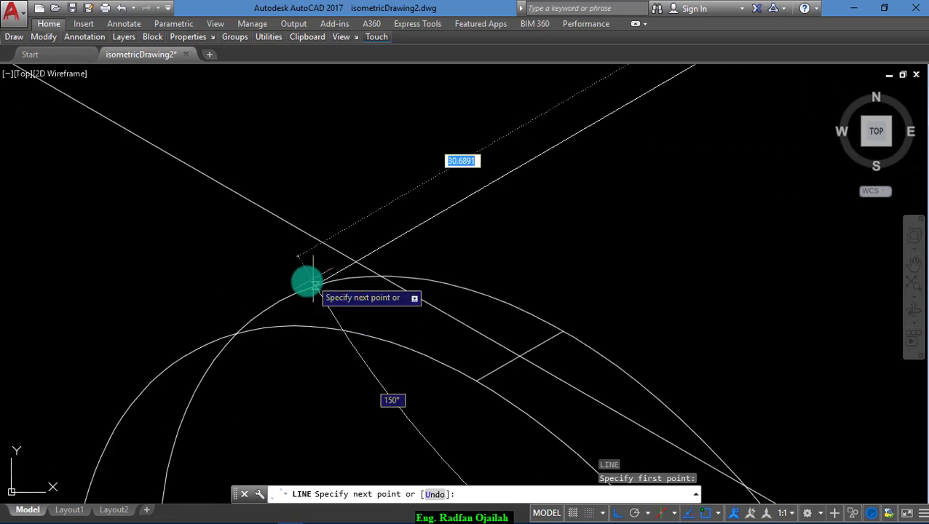
pyautogui.click(276, 303)
pyautogui.press('Return')
# - Draw the upper silhouette line from the front arc of the 3 mm step to the front lug's outer arc
pyautogui.scroll(-2, 317, 281)
pyautogui.press('Return')
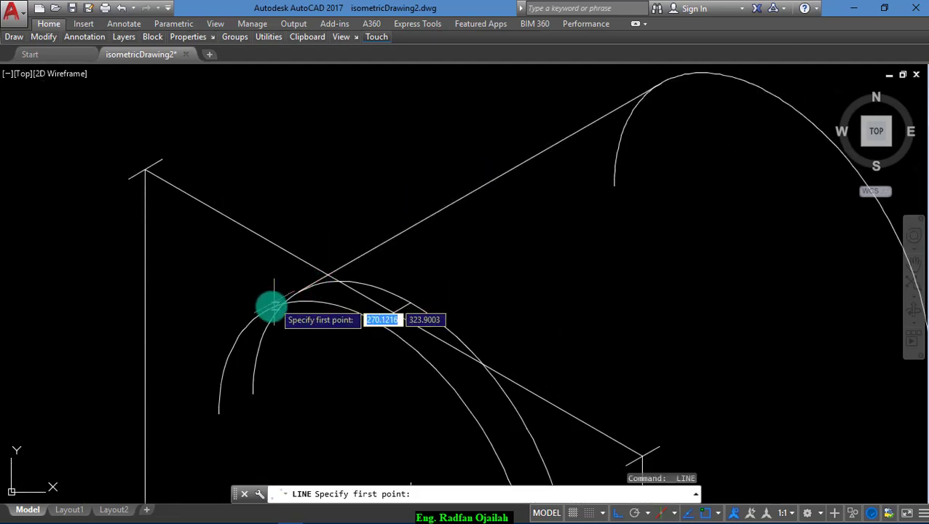
pyautogui.click(264, 312)
pyautogui.scroll(3, 436, 243)
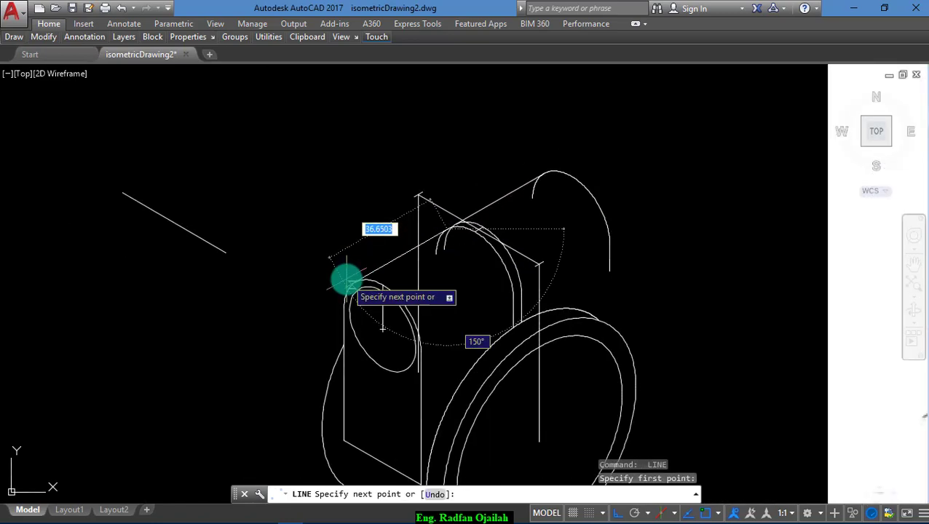
pyautogui.click(359, 287)
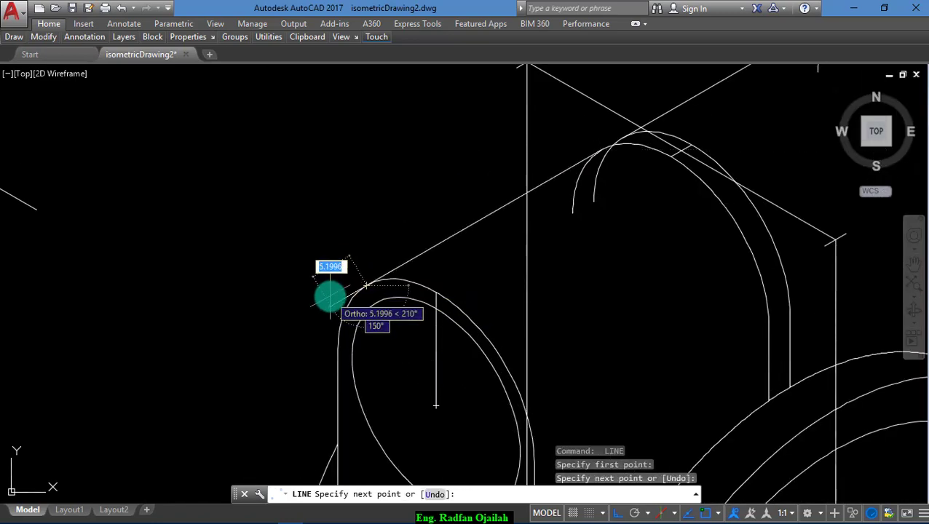
pyautogui.press('Escape')
pyautogui.scroll(-3, 278, 275)
pyautogui.press('Return')
pyautogui.press('Return')
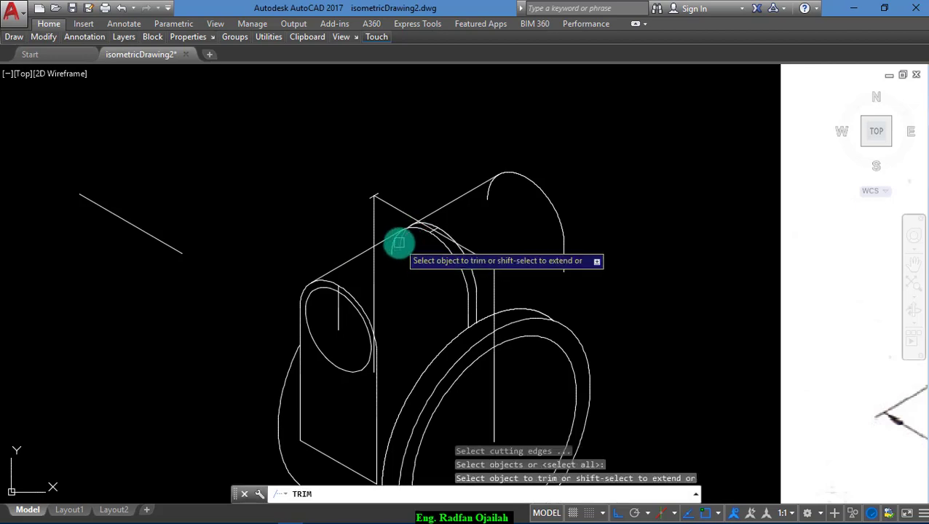
pyautogui.scroll(2, 401, 247)
pyautogui.press('Escape')
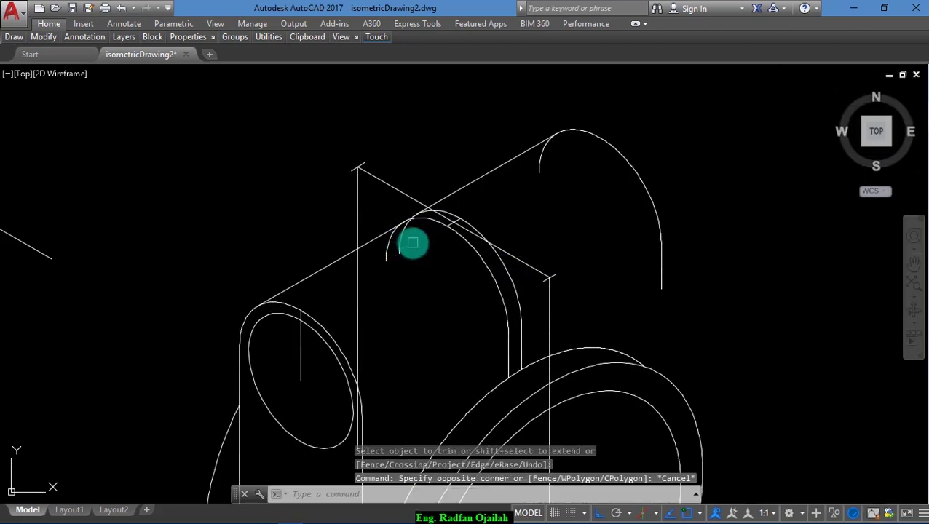
# - Trim the left tails of the two middle arcs and the rearmost arc below the upper silhouette lines
pyautogui.press('Return')
pyautogui.press('Return')
pyautogui.click(423, 238)
pyautogui.click(380, 267)
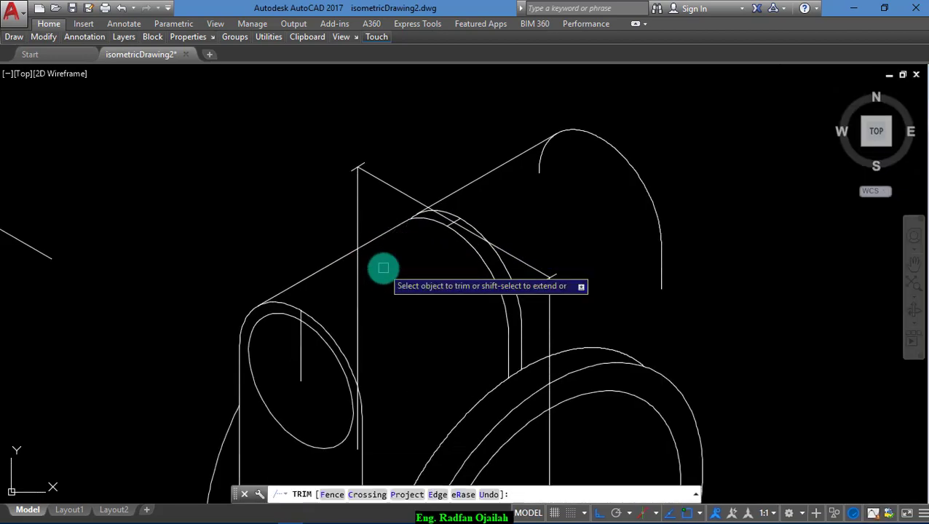
pyautogui.scroll(3, 400, 223)
pyautogui.scroll(-5, 397, 223)
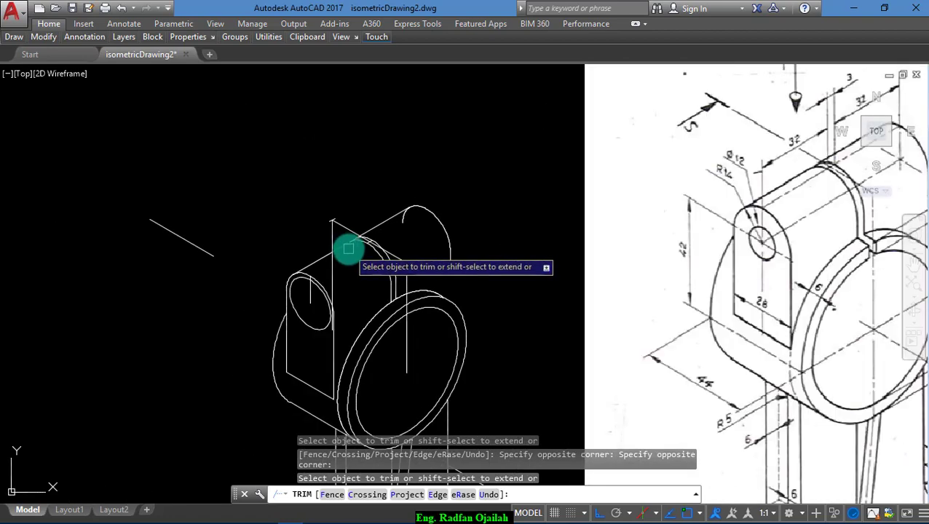
pyautogui.scroll(4, 413, 232)
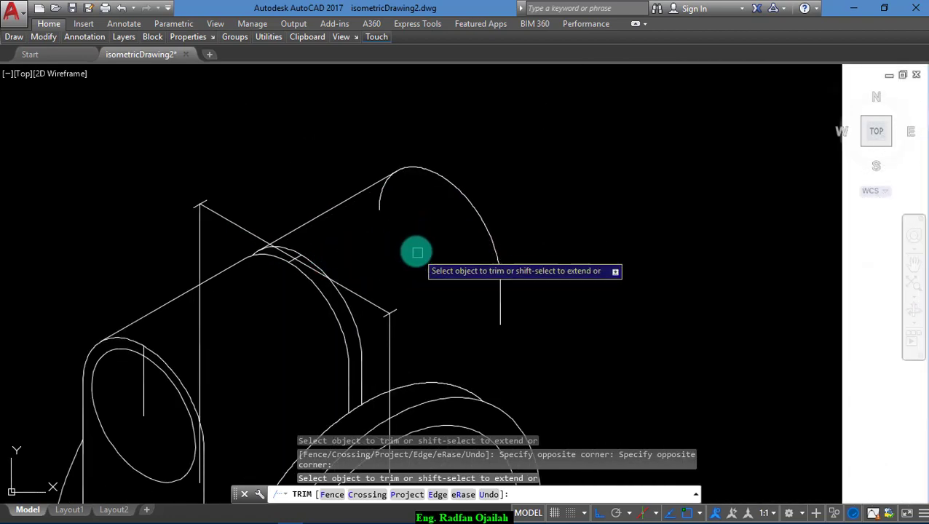
pyautogui.click(377, 204)
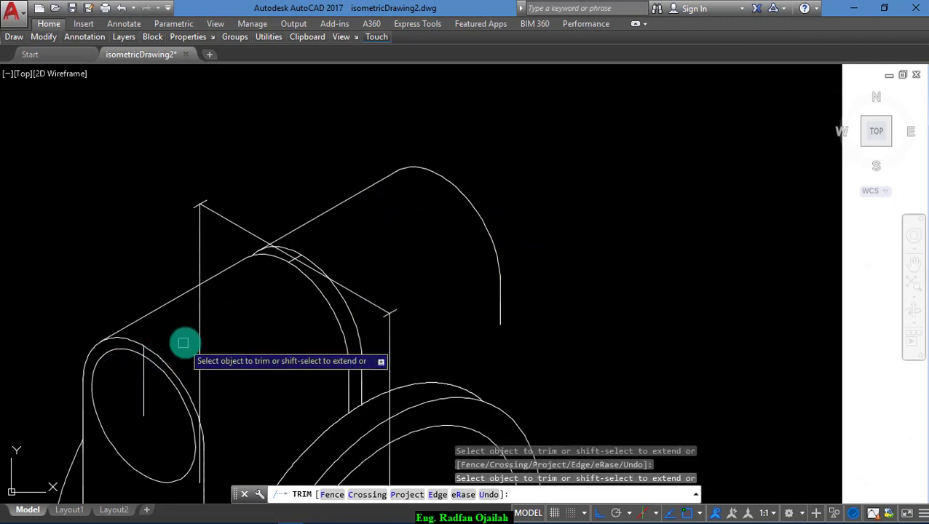
pyautogui.press('Escape')
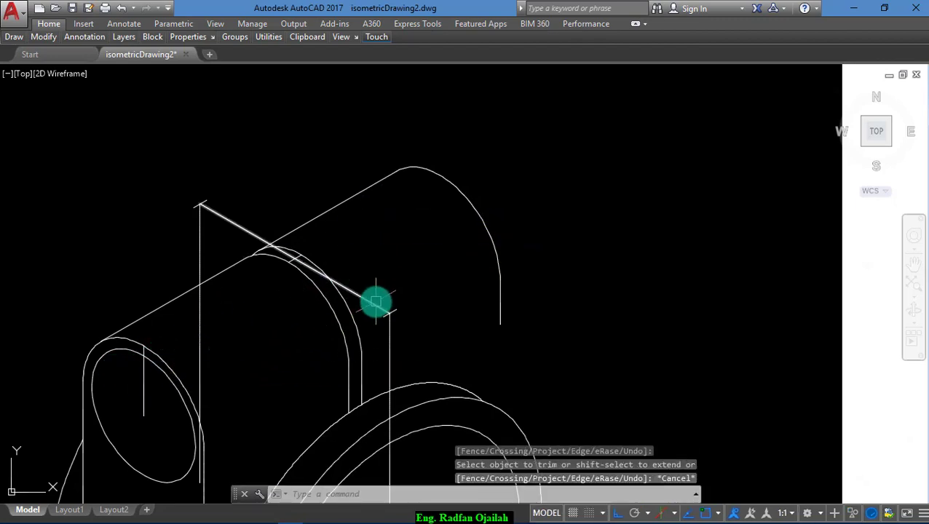
# - Erase the slanted construction line over the middle arcs, the vertical line at its upper end, and the short ticks at its midpoint and upper end
pyautogui.scroll(-4, 335, 241)
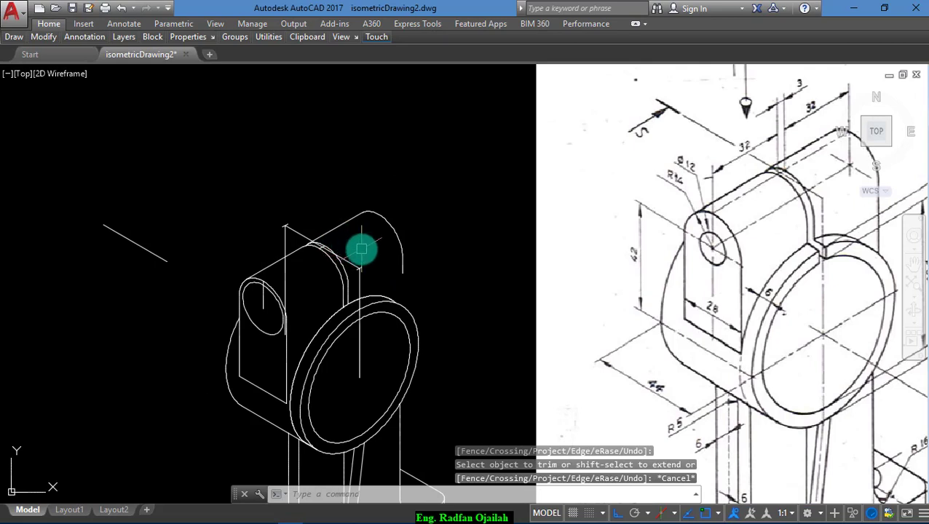
pyautogui.scroll(2, 362, 250)
pyautogui.click(347, 270)
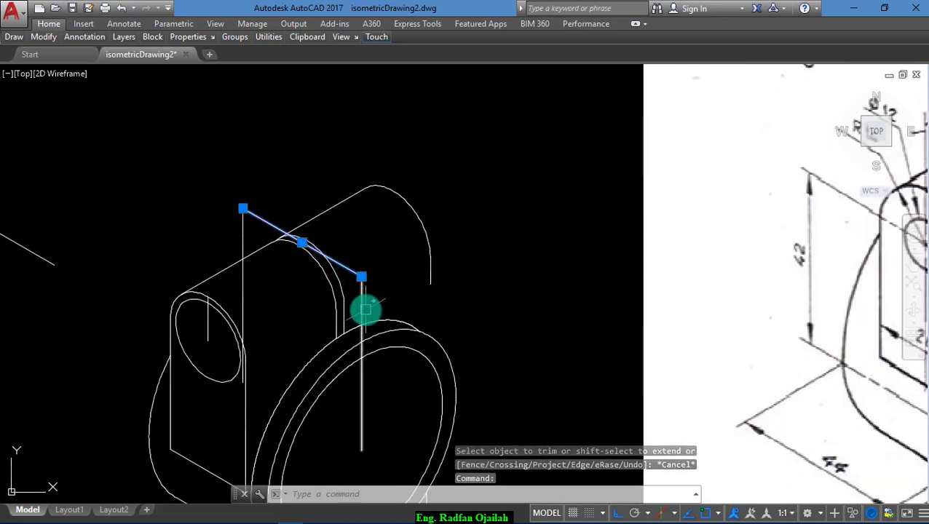
pyautogui.click(245, 238)
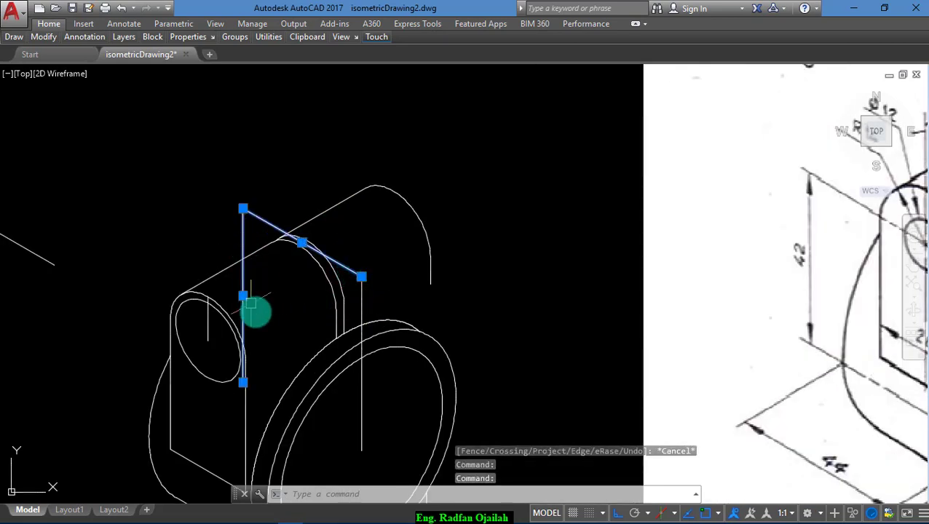
pyautogui.press('Delete')
pyautogui.scroll(4, 313, 267)
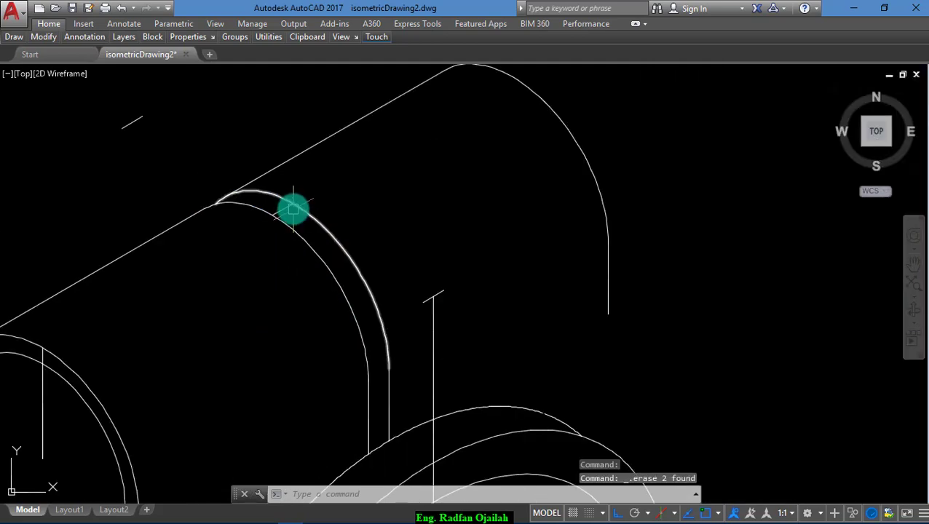
pyautogui.click(288, 211)
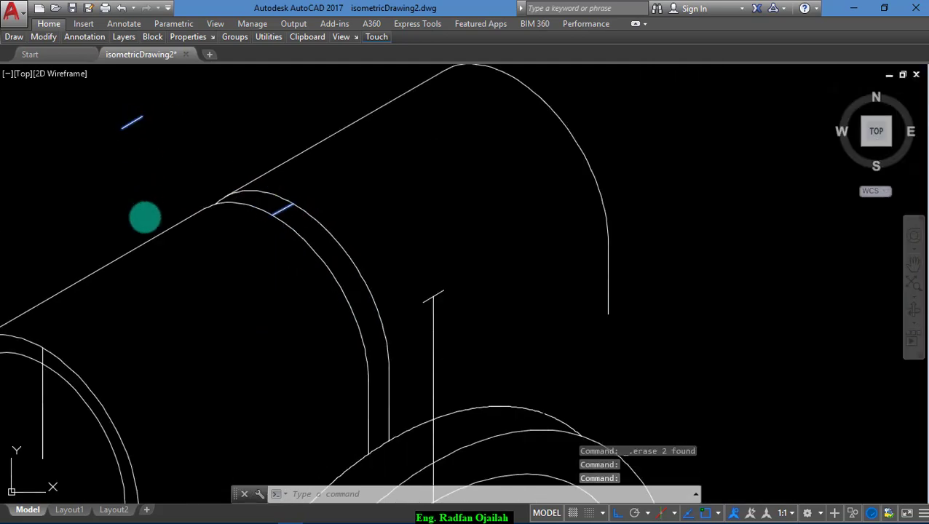
pyautogui.scroll(-4, 232, 319)
pyautogui.scroll(-2, 328, 158)
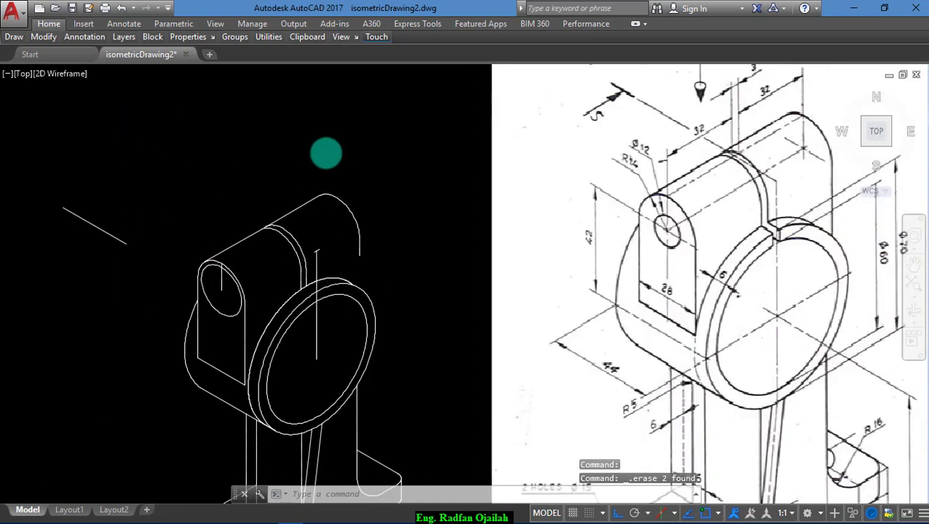
# - Copy the front lug's right vertical edge from its upper end to the lower end of the rearmost arc
pyautogui.scroll(2, 327, 157)
pyautogui.write('co')
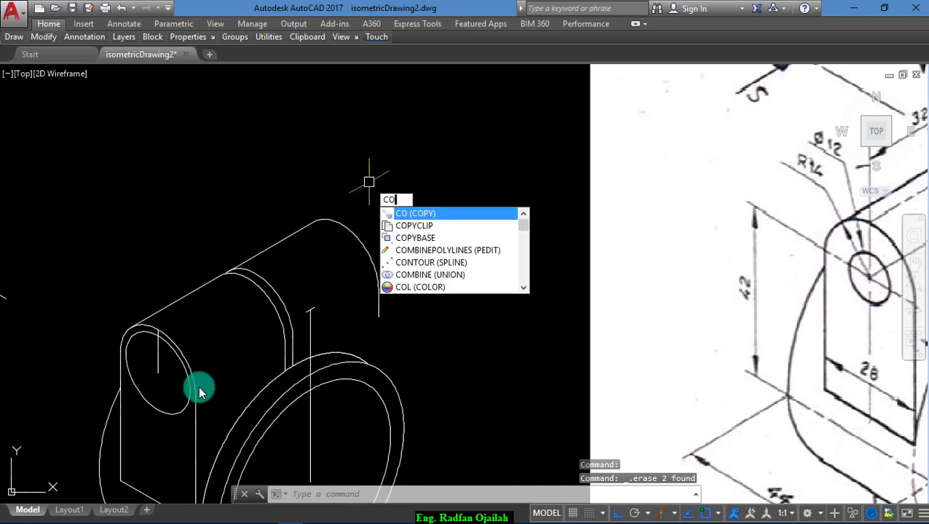
pyautogui.press('Return')
pyautogui.click(193, 406)
pyautogui.press('Return')
pyautogui.click(194, 396)
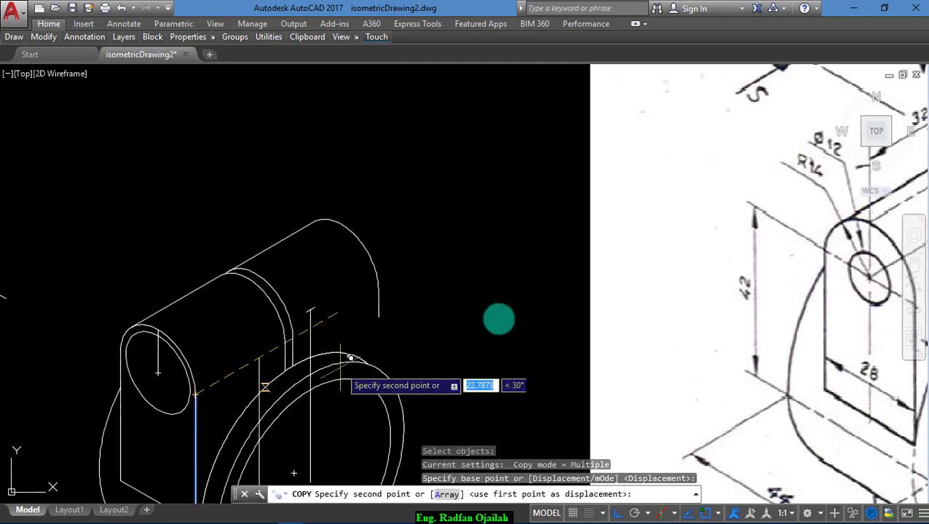
pyautogui.scroll(3, 382, 284)
pyautogui.click(364, 302)
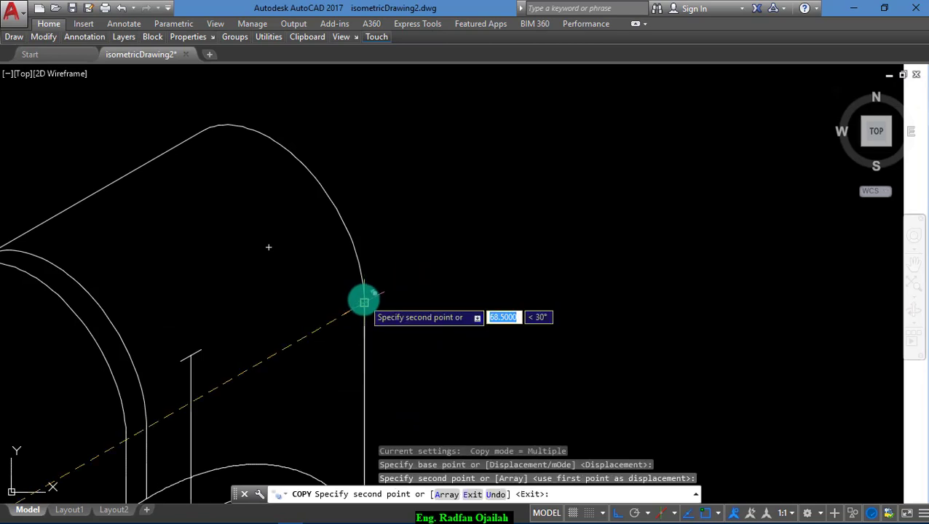
pyautogui.press('Escape')
# - Trim the copied rear vertical edge inside the cylinder's front outer ellipse, using that ellipse as the cutting edge
pyautogui.scroll(-3, 393, 280)
pyautogui.scroll(2, 390, 324)
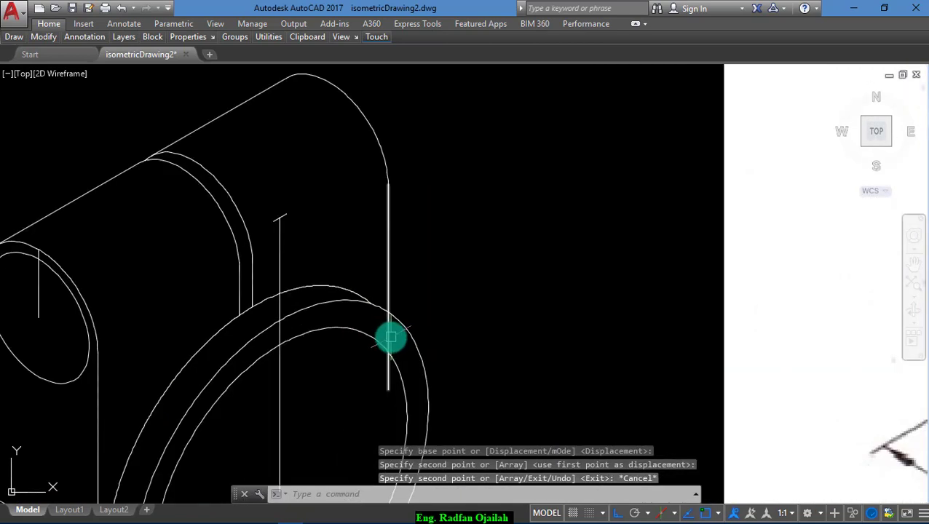
pyautogui.press('Return')
pyautogui.click(388, 338)
pyautogui.press('Return')
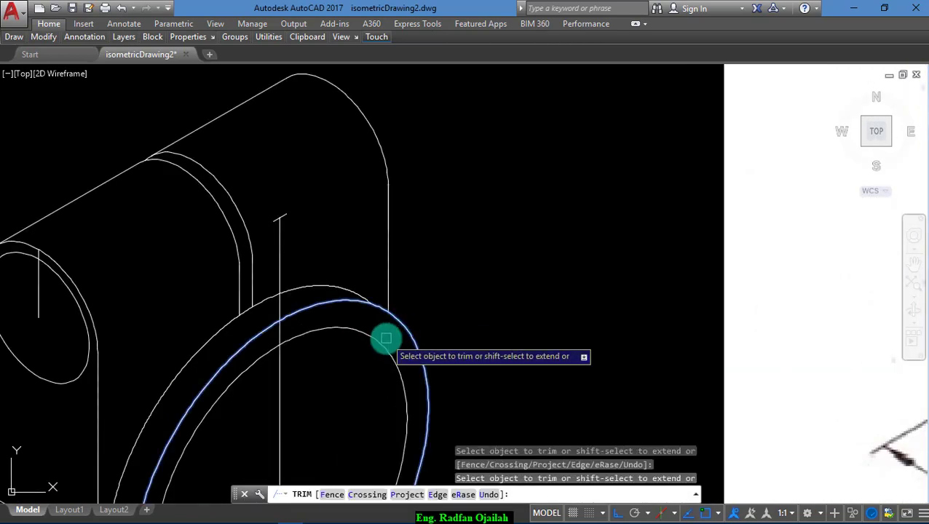
pyautogui.scroll(-3, 466, 305)
pyautogui.press('Escape')
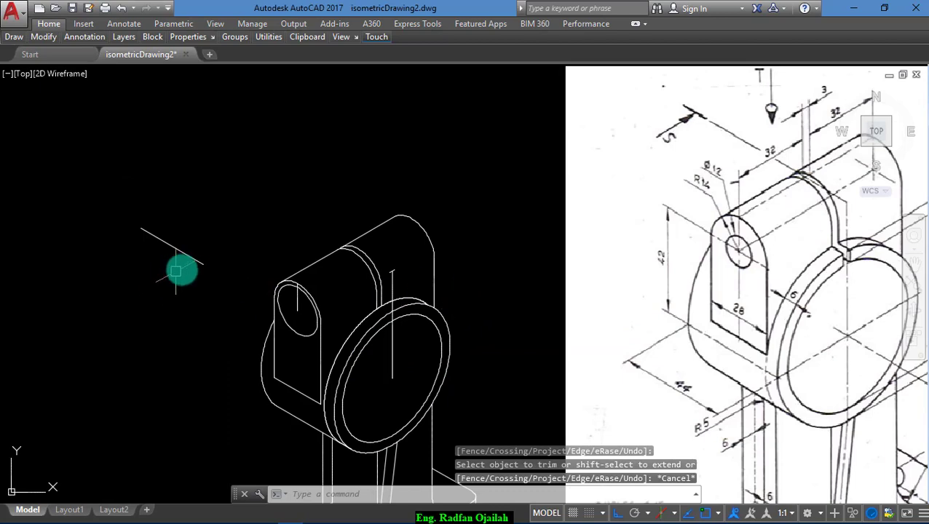
# - Draw an isometric line from the lower end of the 3 mm step's front vertical edge forward across the cylinder's rim
pyautogui.scroll(-2, 176, 271)
pyautogui.scroll(2, 284, 341)
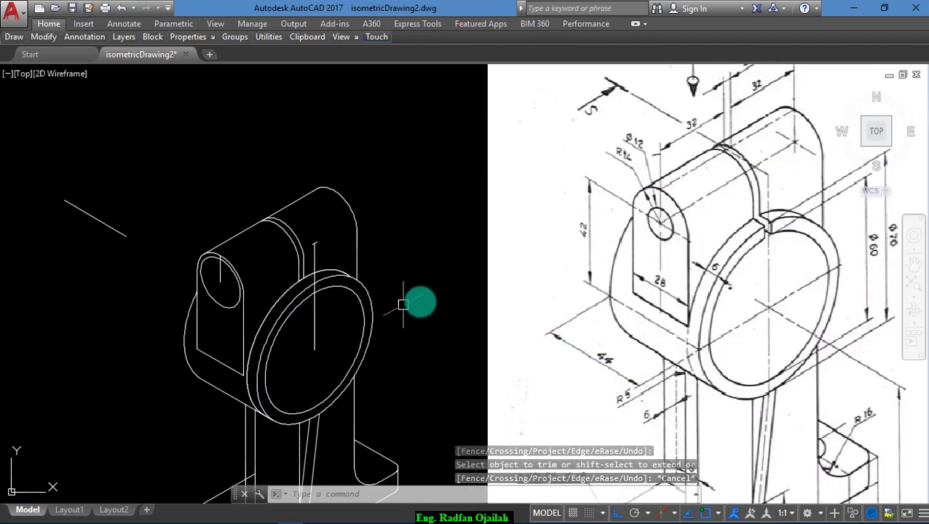
pyautogui.scroll(3, 757, 214)
pyautogui.scroll(2, 751, 211)
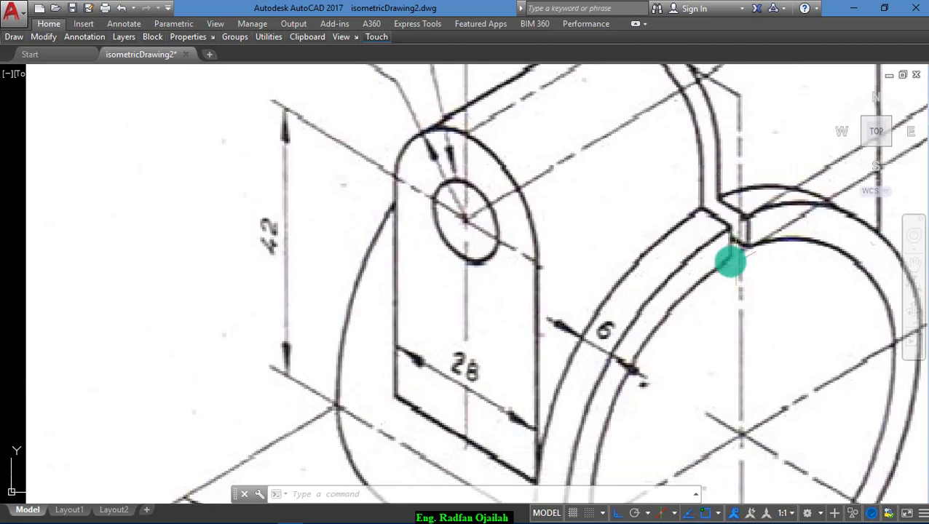
pyautogui.scroll(-4, 764, 224)
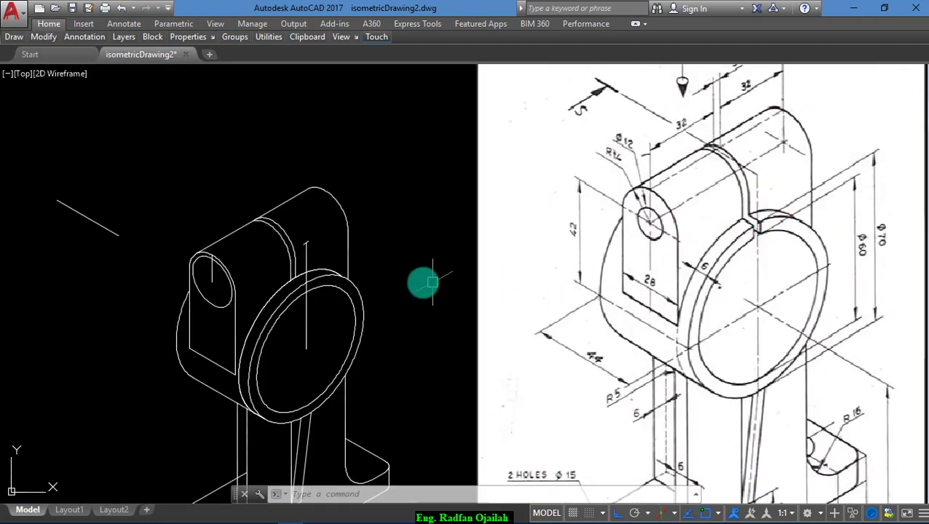
pyautogui.scroll(3, 305, 286)
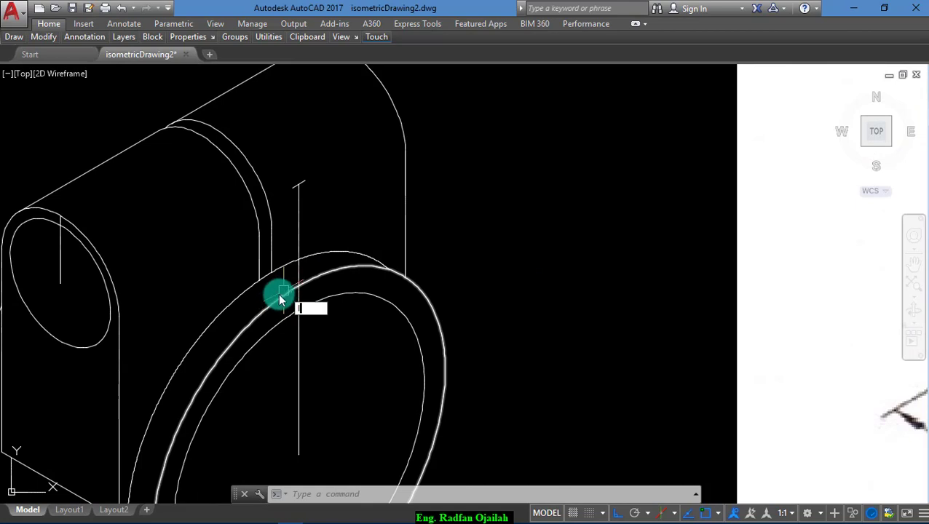
pyautogui.write('l')
pyautogui.press('Return')
pyautogui.click(271, 281)
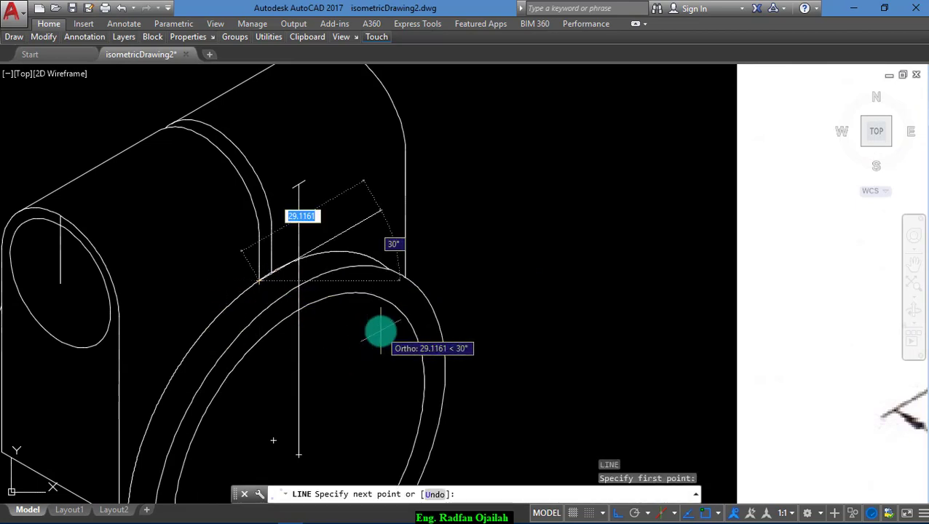
pyautogui.press('F5')
pyautogui.press('Return')
# - Draw a parallel isometric line from the lower end of the step's rear vertical edge across the cylinder's rim
pyautogui.press('Return')
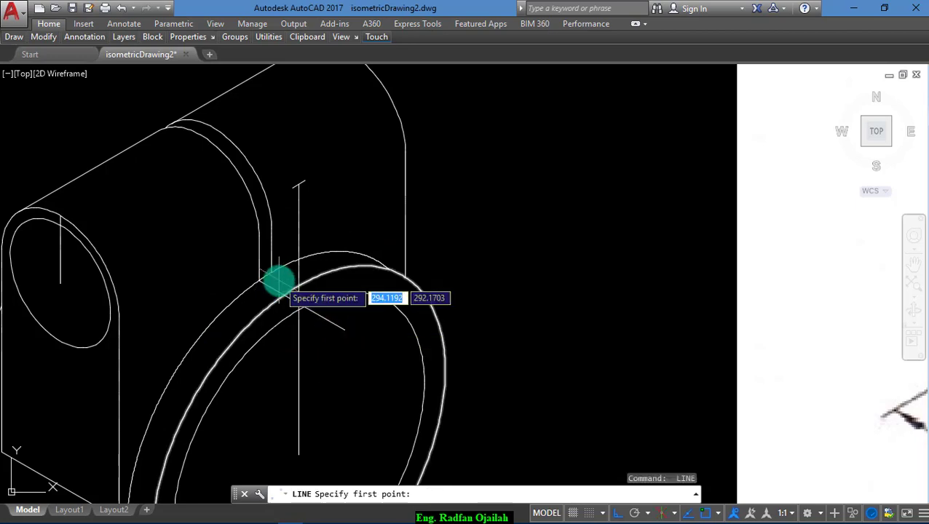
pyautogui.click(271, 277)
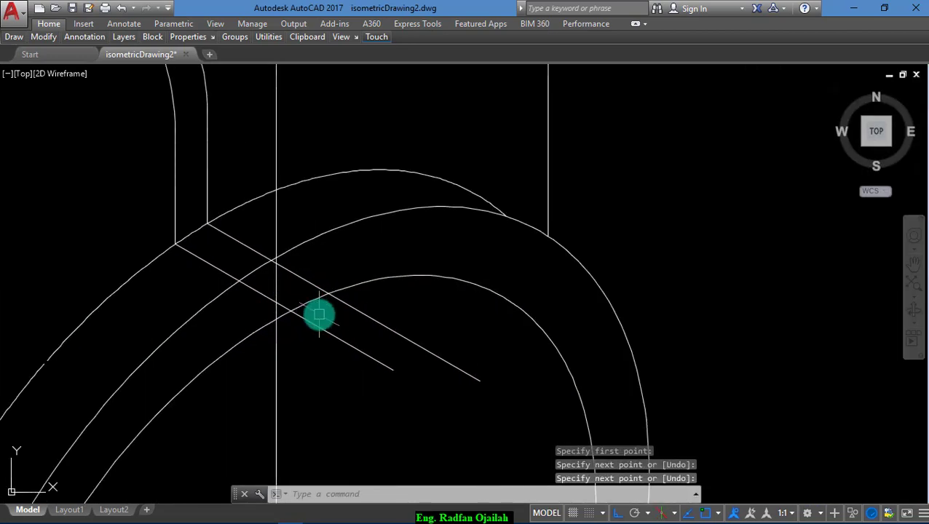
pyautogui.press('Return')
pyautogui.press('Return')
pyautogui.press('Escape')
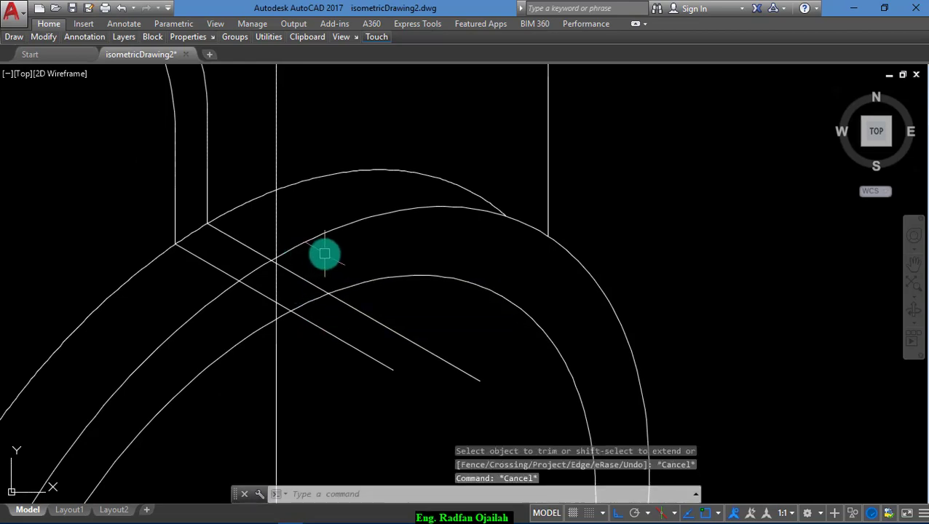
# - Trim both slanted notch lines inside the cylinder's front outer ellipse, using that ellipse as the cutting edge
pyautogui.write('tr')
pyautogui.press('Return')
pyautogui.click(313, 243)
pyautogui.press('Return')
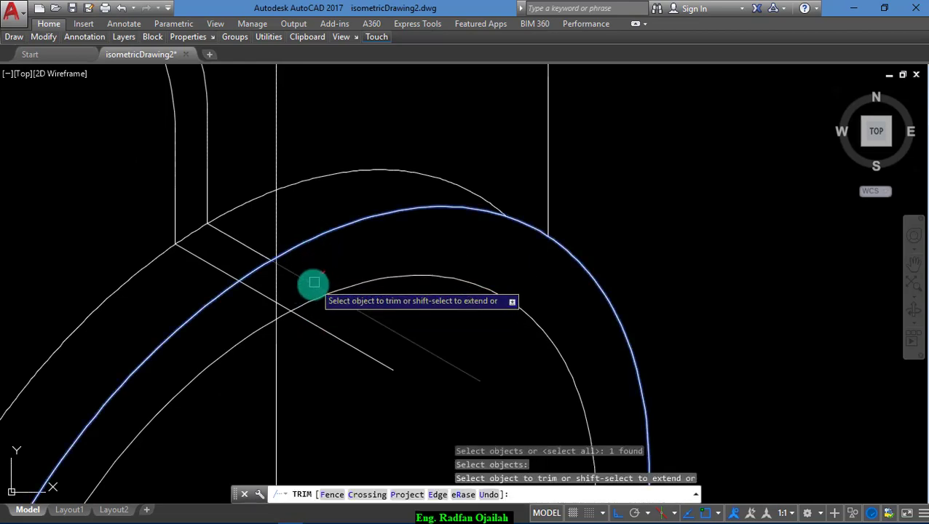
pyautogui.press('Escape')
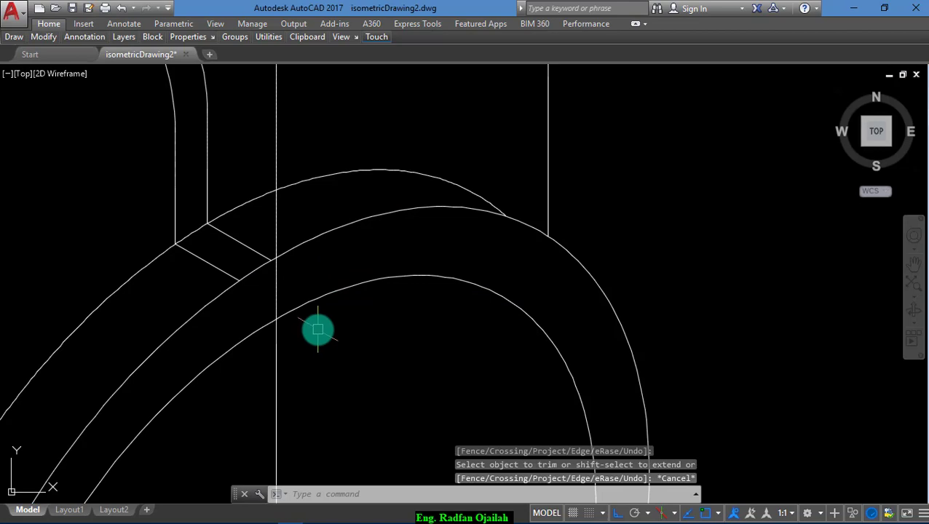
# - Draw vertical lines from the front ends of both slanted notch edges past the inner ellipse, and erase the cylinder's vertical construction line
pyautogui.write('l')
pyautogui.press('Return')
pyautogui.click(271, 260)
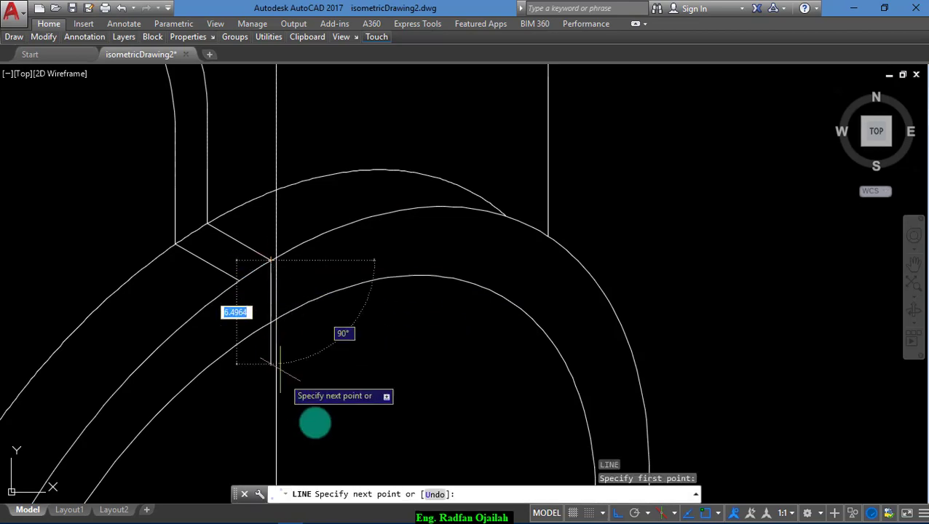
pyautogui.click(315, 437)
pyautogui.press('Return')
pyautogui.press('Return')
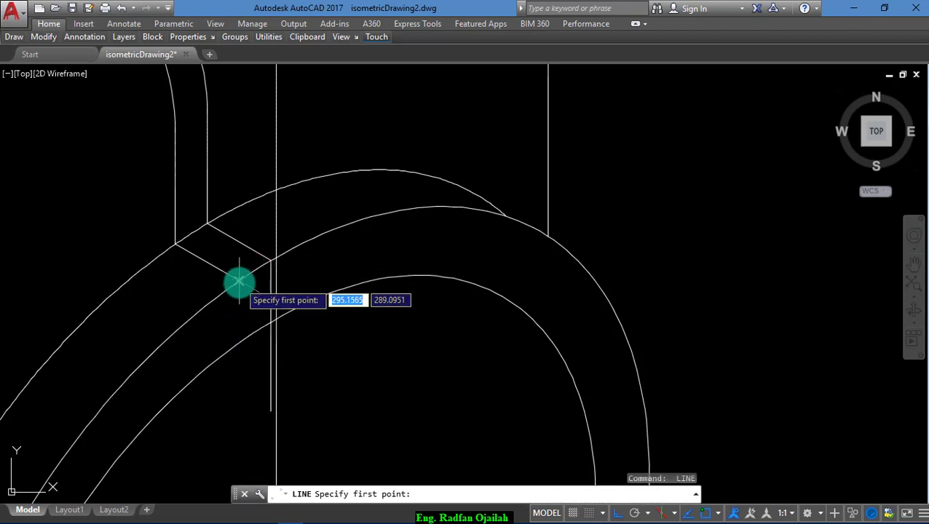
pyautogui.click(239, 280)
pyautogui.click(243, 414)
pyautogui.press('Return')
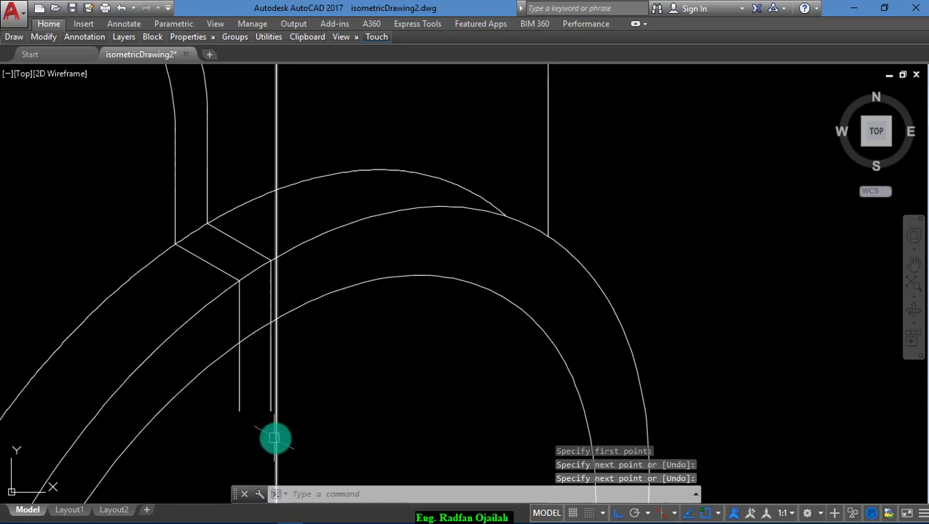
pyautogui.click(278, 452)
pyautogui.press('Delete')
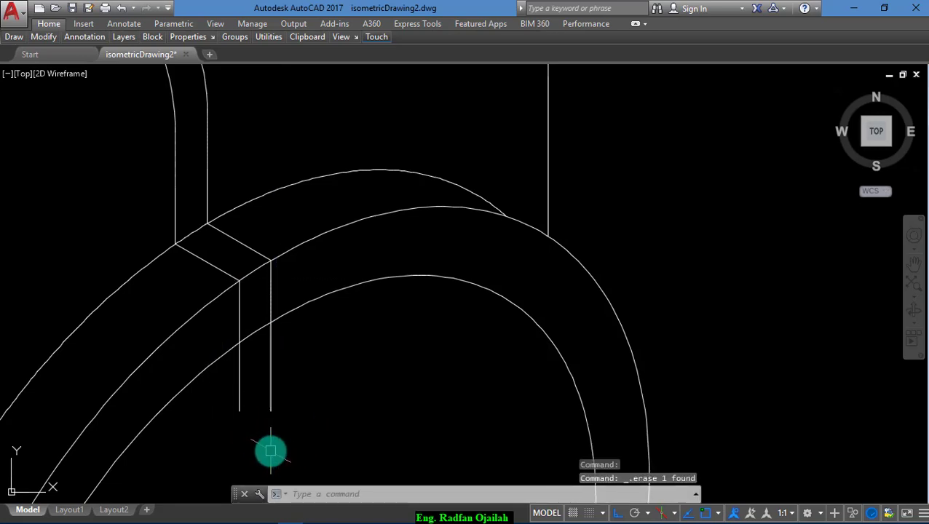
# - Trim the notch's vertical lines below the inner ellipse and remove the rim curve segments between the notch's two sides
pyautogui.write('tr')
pyautogui.press('Return')
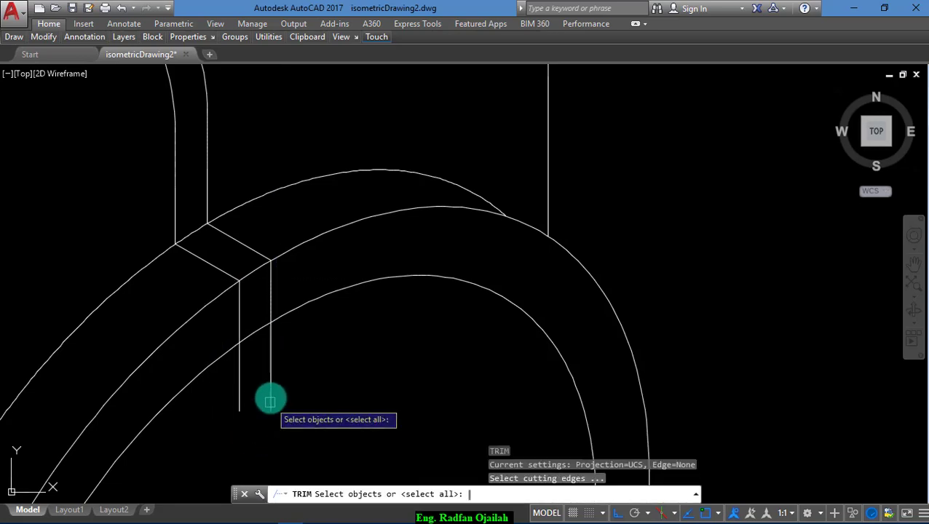
pyautogui.press('Return')
pyautogui.click(321, 356)
pyautogui.click(233, 425)
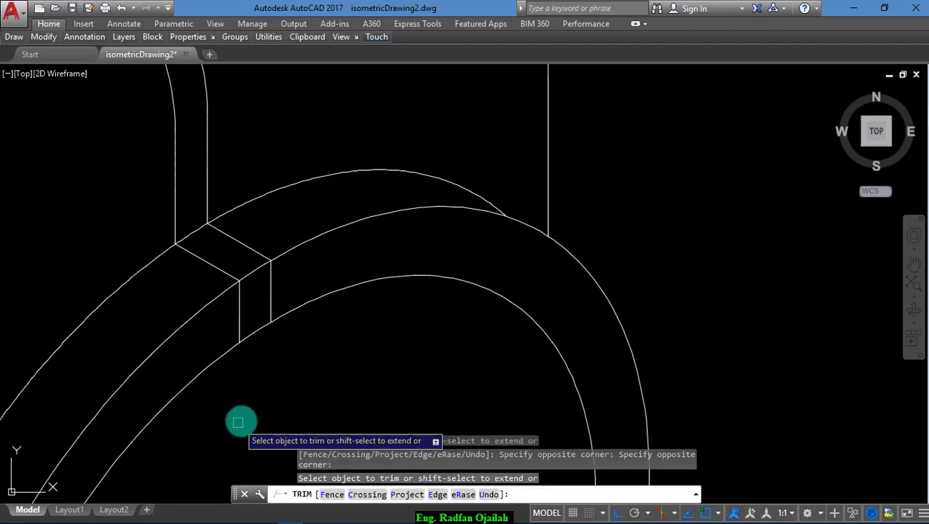
pyautogui.click(252, 273)
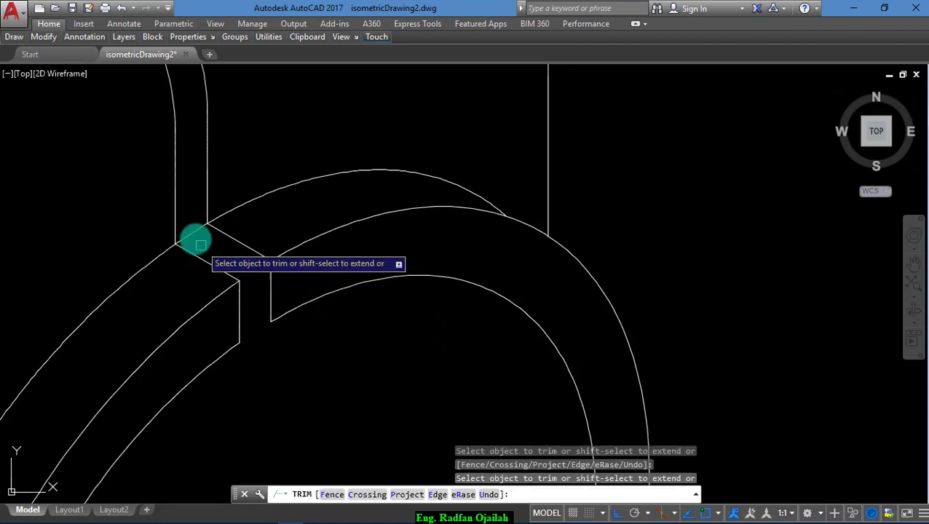
pyautogui.scroll(-3, 335, 317)
pyautogui.press('Escape')
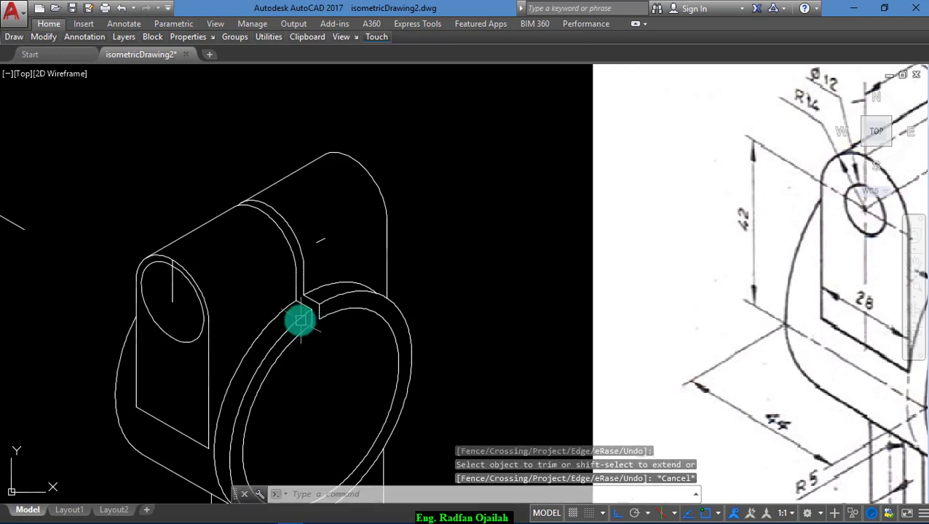
# - Copy the notch's rear slanted edge from the upper to the lower end of the adjoining front vertical edge
pyautogui.scroll(4, 301, 318)
pyautogui.write('co')
pyautogui.press('Return')
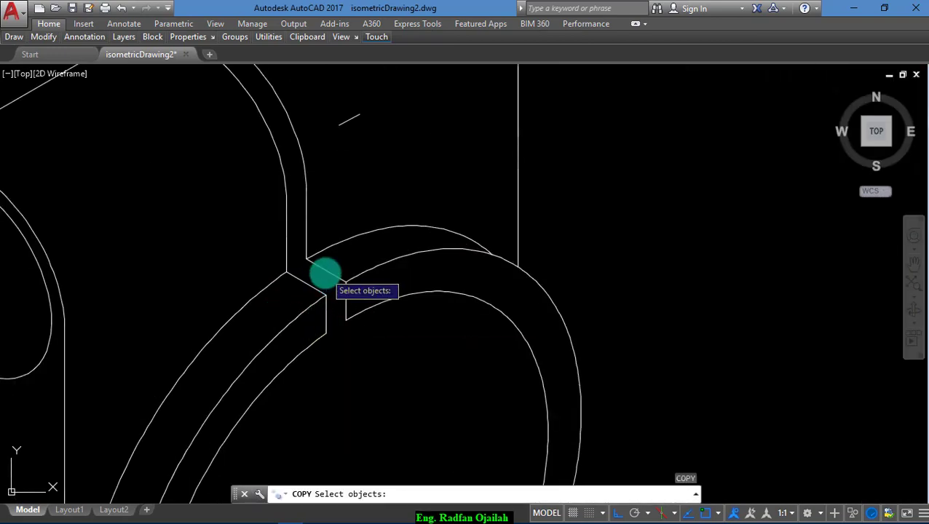
pyautogui.click(326, 270)
pyautogui.press('Return')
pyautogui.click(345, 281)
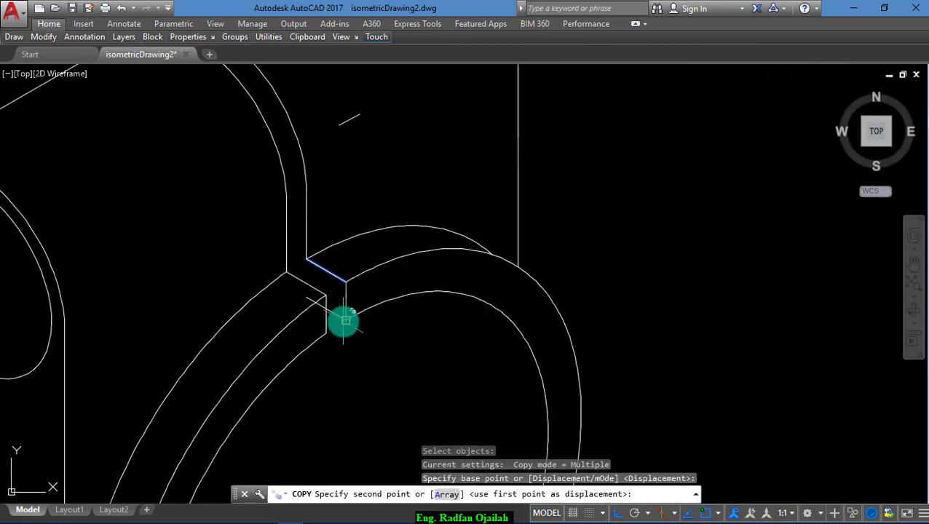
pyautogui.click(347, 333)
pyautogui.scroll(2, 313, 314)
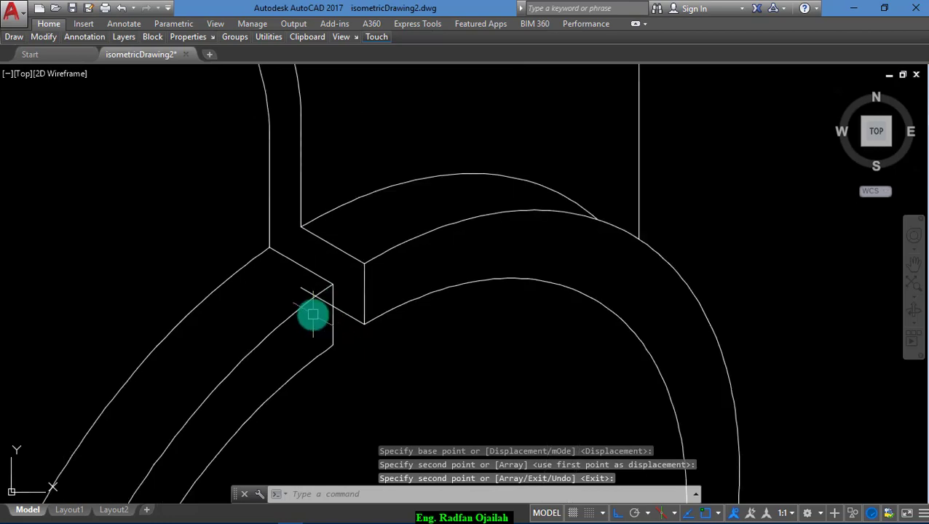
# - Draw a vertical line joining the back ends of the notch's upper slanted edge and its lower copy
pyautogui.press('Return')
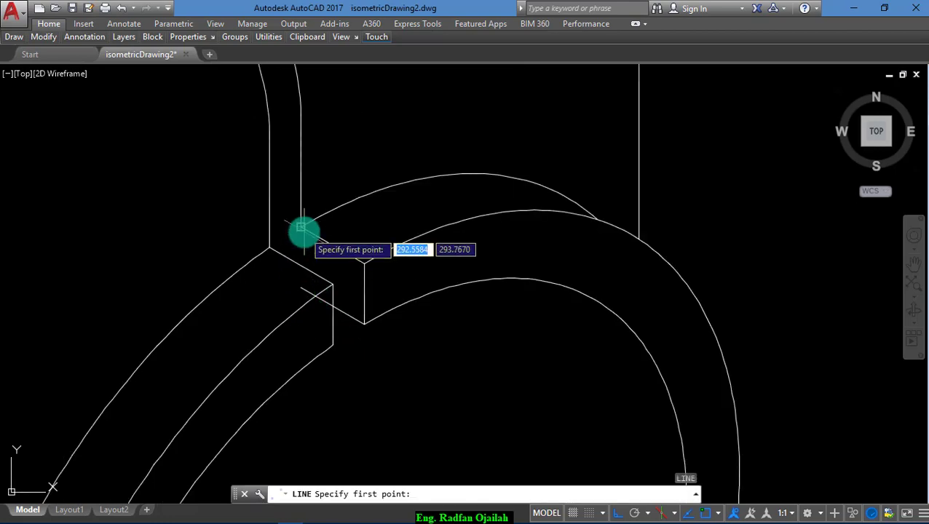
pyautogui.click(301, 228)
pyautogui.click(301, 287)
pyautogui.press('Return')
# - Trim the parts of the connecting vertical line and the copied slanted edge hidden behind the notch's near side, matching the reference image
pyautogui.write('t')
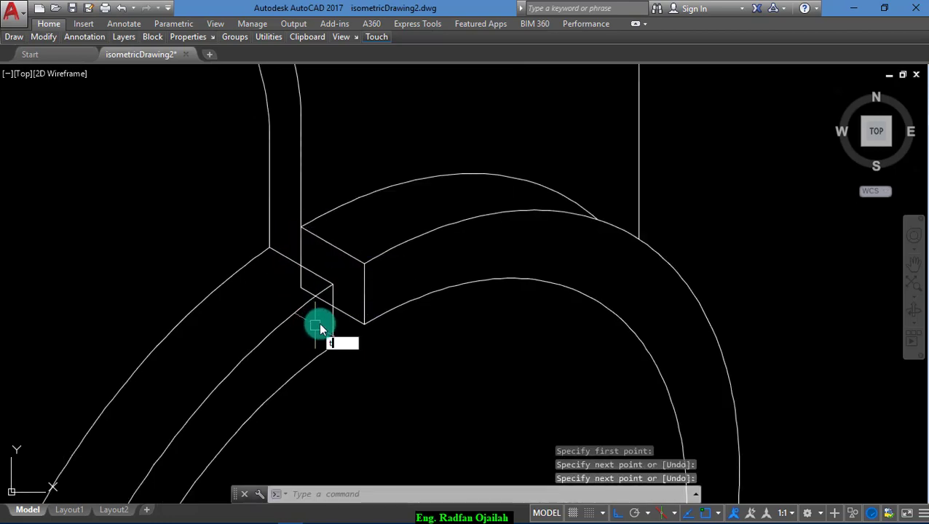
pyautogui.write('r')
pyautogui.press('Return')
pyautogui.press('Return')
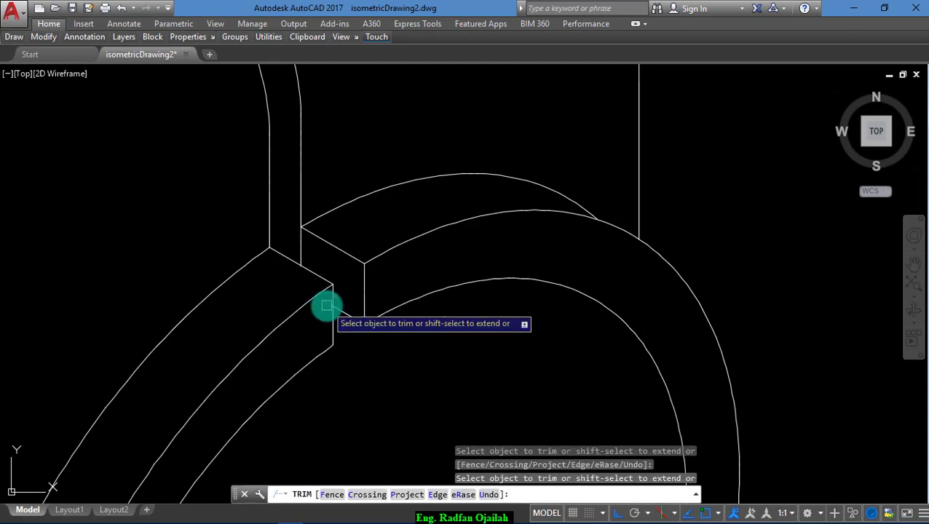
pyautogui.scroll(-5, 334, 339)
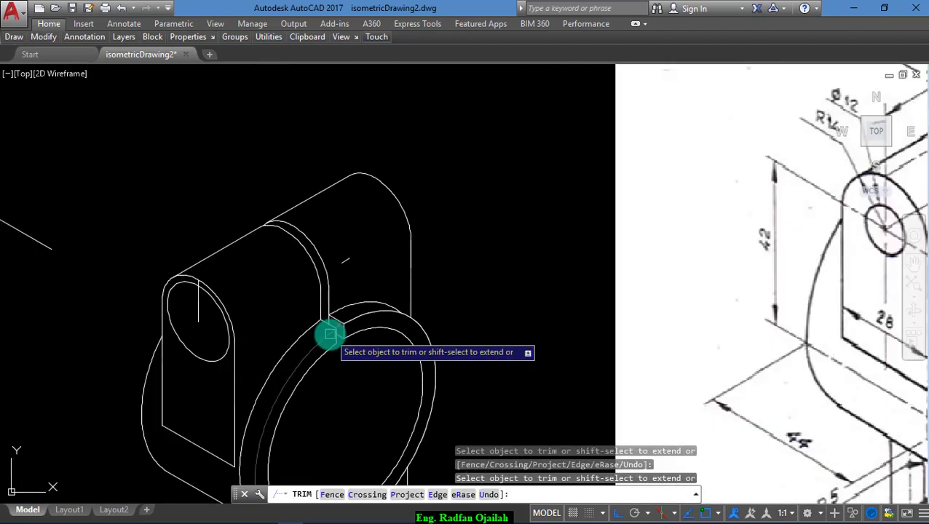
pyautogui.scroll(-2, 330, 335)
pyautogui.scroll(3, 848, 266)
pyautogui.scroll(4, 739, 297)
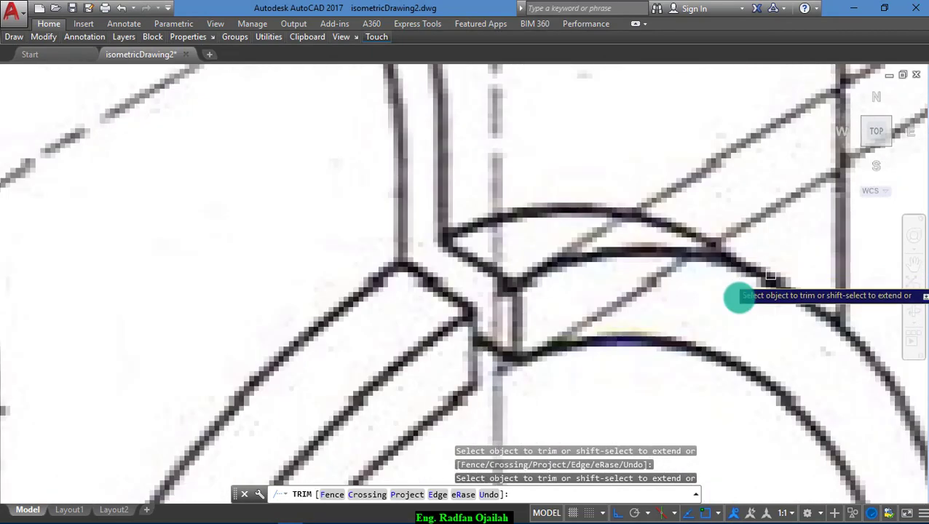
pyautogui.scroll(-7, 539, 326)
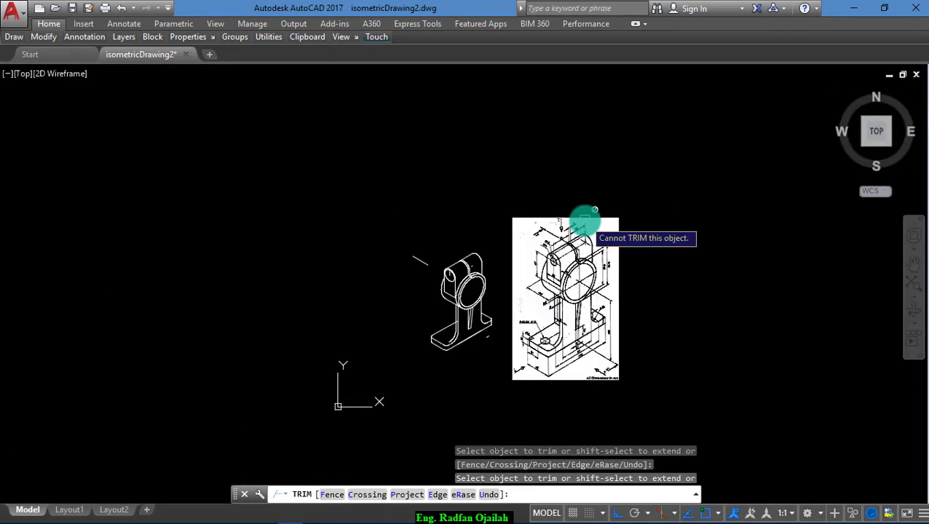
pyautogui.scroll(4, 529, 327)
pyautogui.press('Escape')
# - Erase the short slanted tick above the cylinder's rim and the vertical construction line inside the front lug's ellipse
pyautogui.scroll(3, 413, 390)
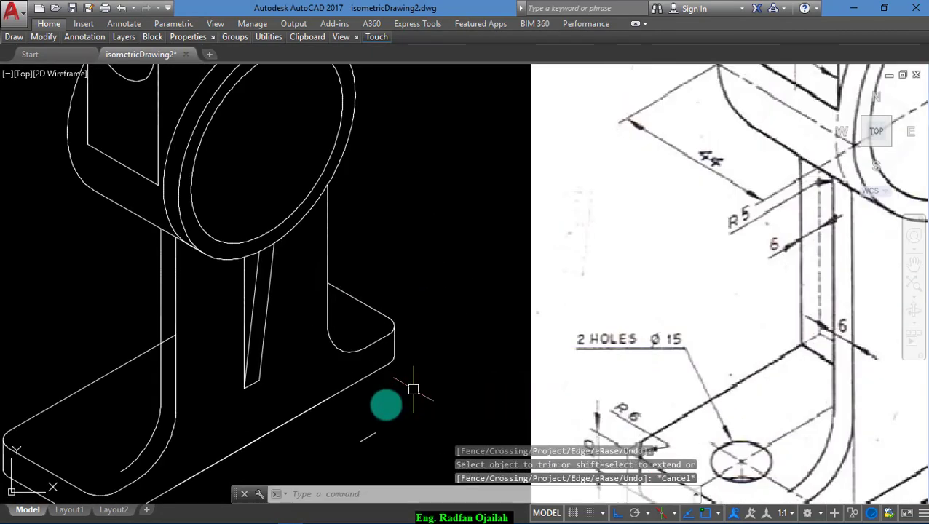
pyautogui.scroll(-2, 365, 436)
pyautogui.scroll(4, 331, 153)
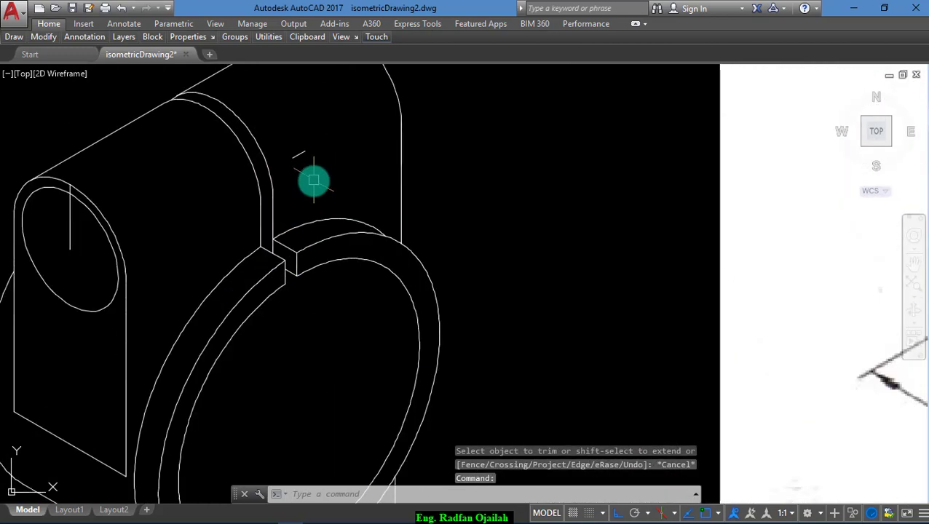
pyautogui.click(303, 153)
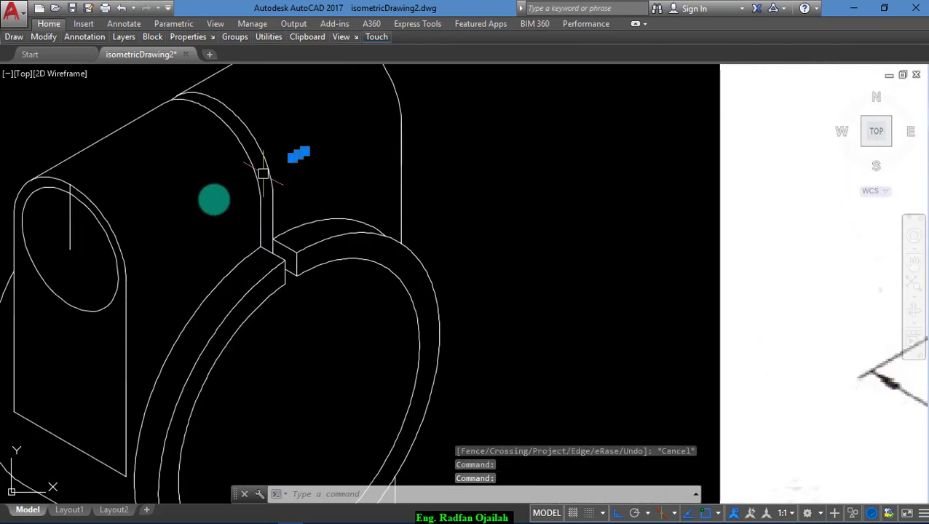
pyautogui.click(68, 238)
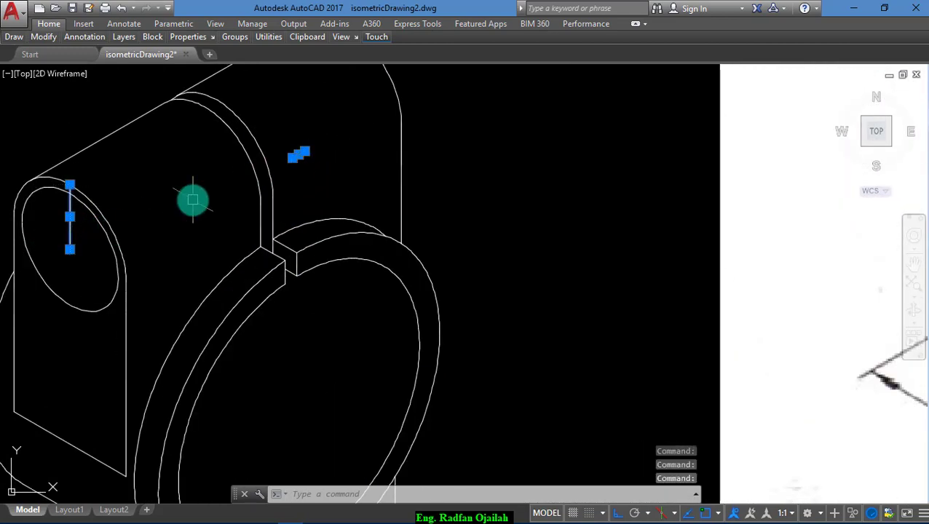
pyautogui.scroll(-2, 215, 192)
pyautogui.press('Delete')
pyautogui.scroll(-4, 278, 166)
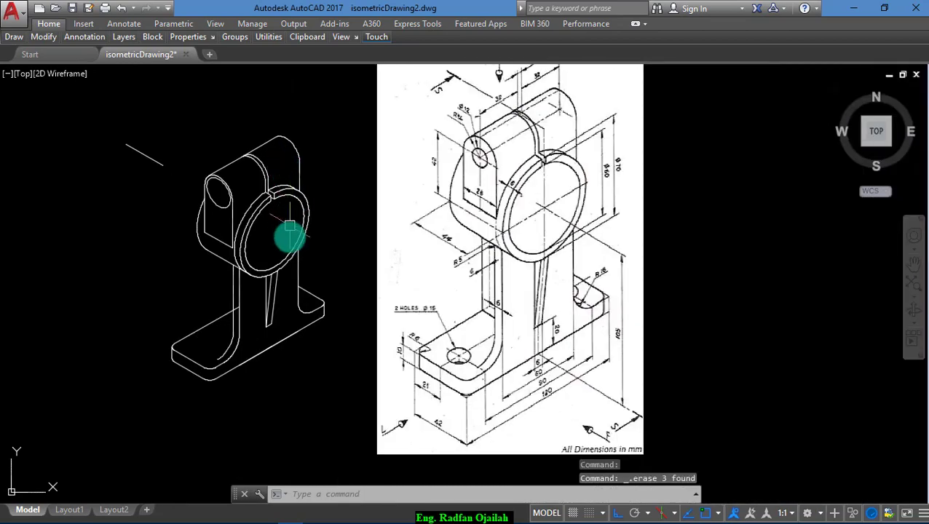
# - Examine the Ø15 hole callout and the base dimensions in the reference image
pyautogui.scroll(6, 442, 369)
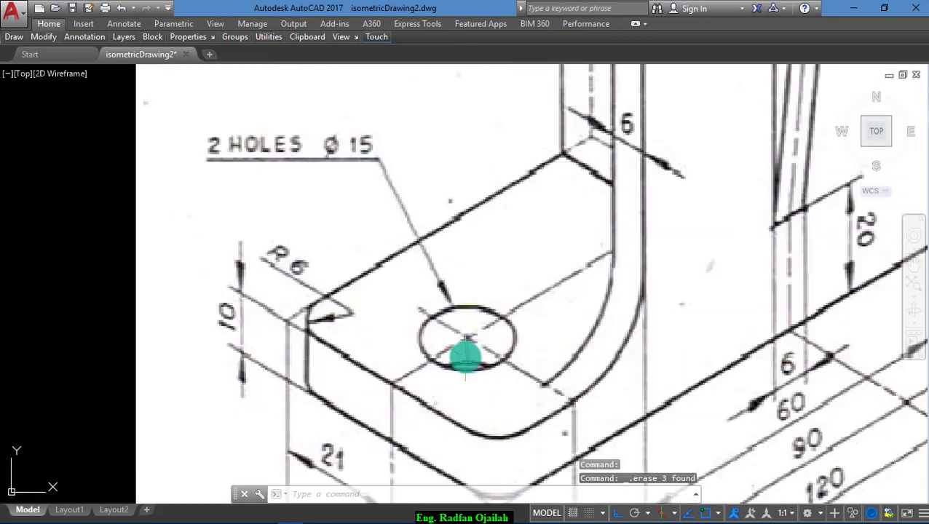
pyautogui.scroll(-6, 445, 341)
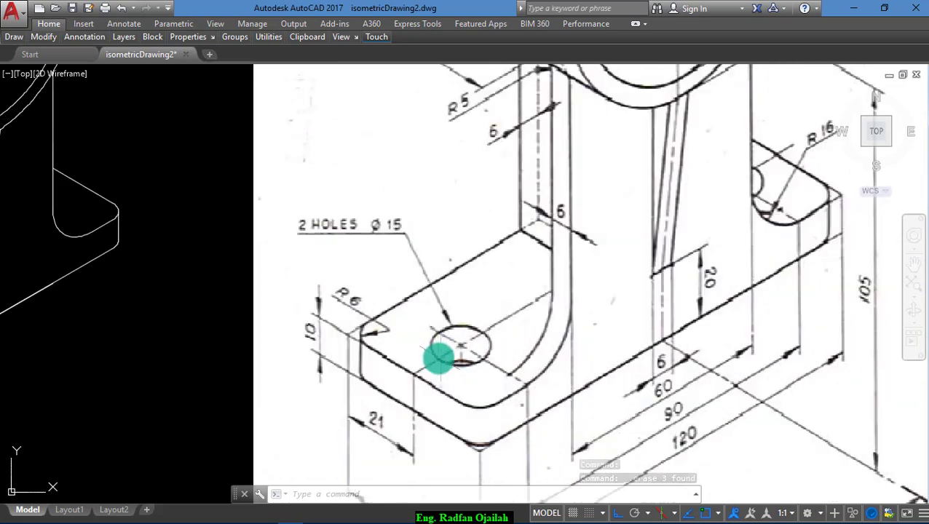
pyautogui.scroll(2, 413, 326)
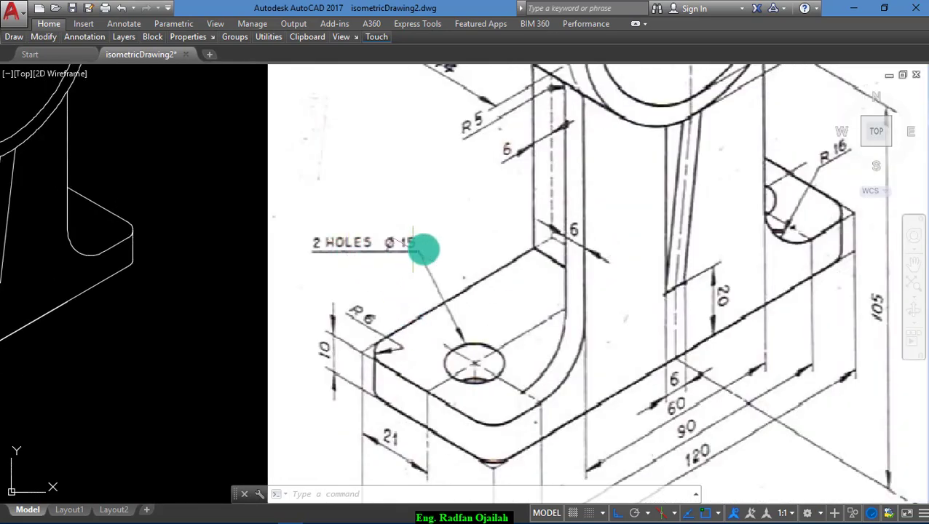
# - Draw a construction line extending the base's back upper edge past the near-left rounded corner
pyautogui.scroll(-2, 424, 250)
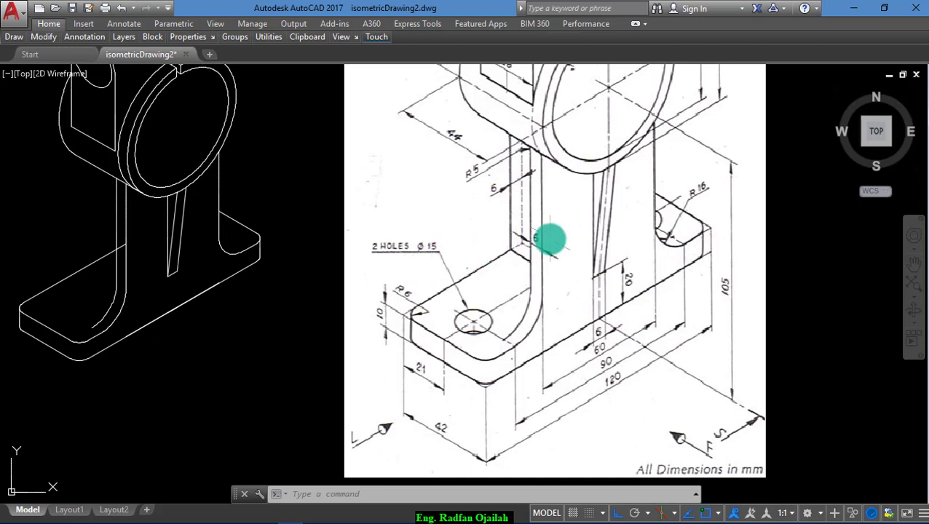
pyautogui.scroll(-2, 549, 239)
pyautogui.scroll(2, 269, 295)
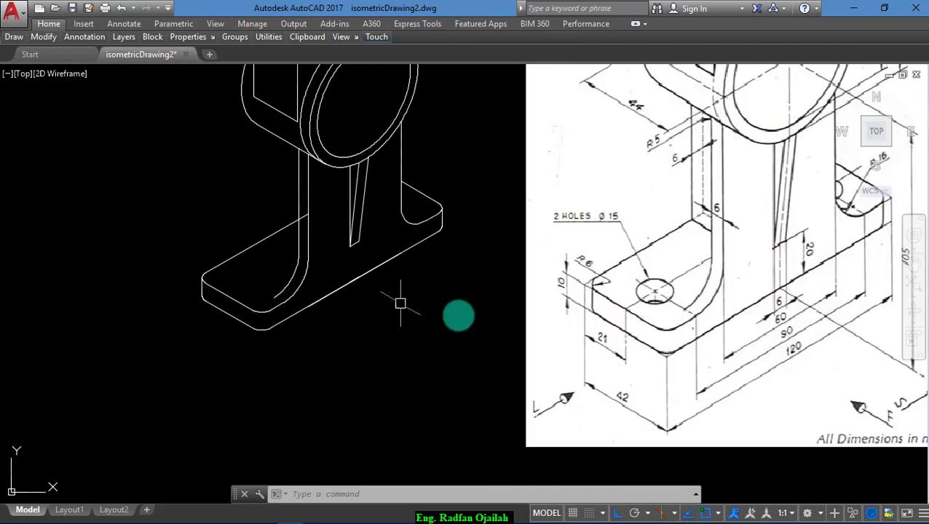
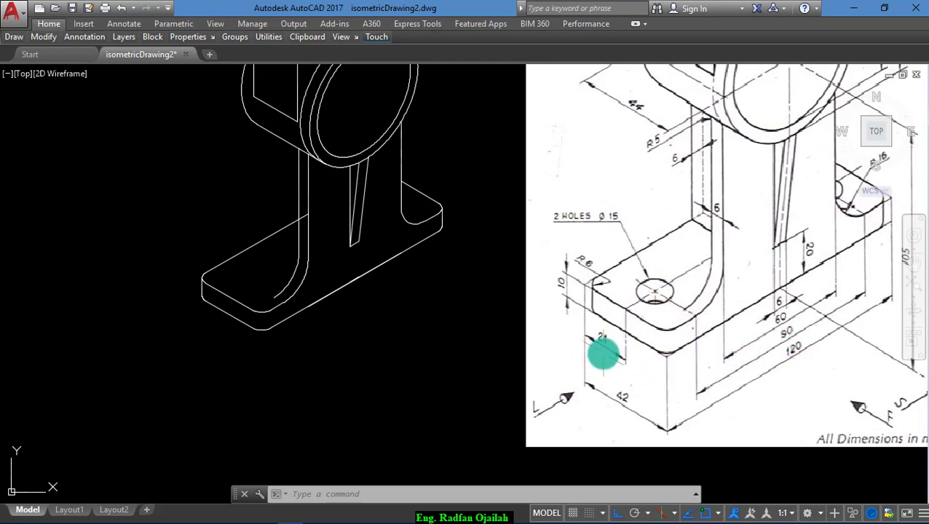
pyautogui.scroll(4, 198, 246)
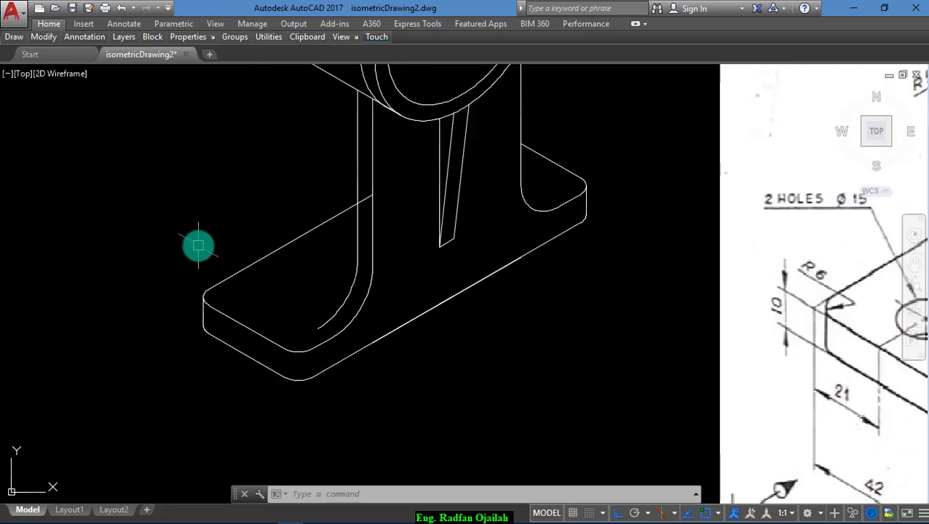
pyautogui.write('l')
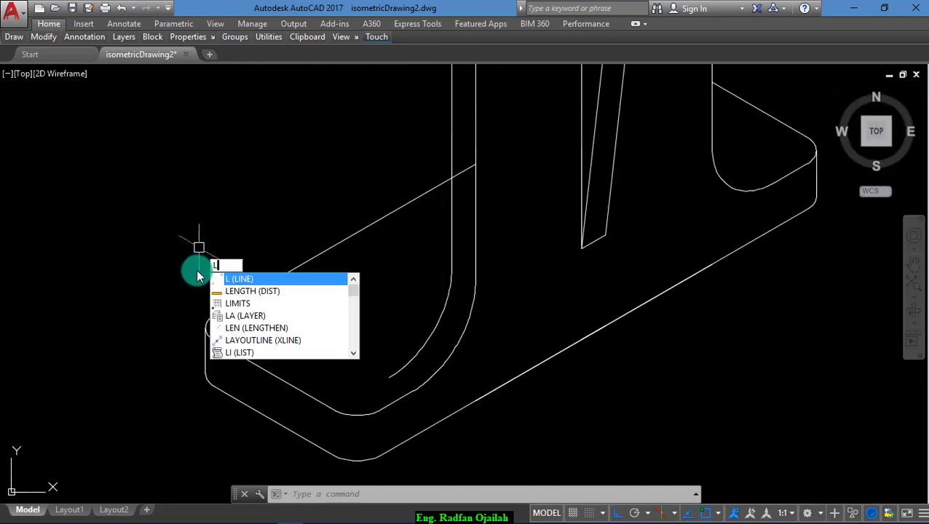
pyautogui.press('Return')
pyautogui.click(235, 300)
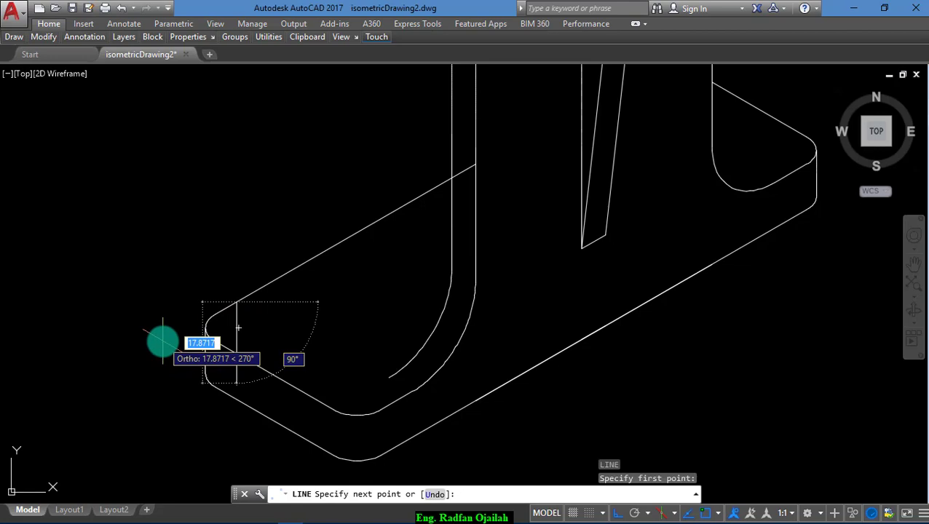
pyautogui.press('F5')
pyautogui.click(100, 367)
pyautogui.press('Return')
# - Draw a construction line extending the base's left upper edge back past the rounded corner until it crosses the other extension
pyautogui.press('Return')
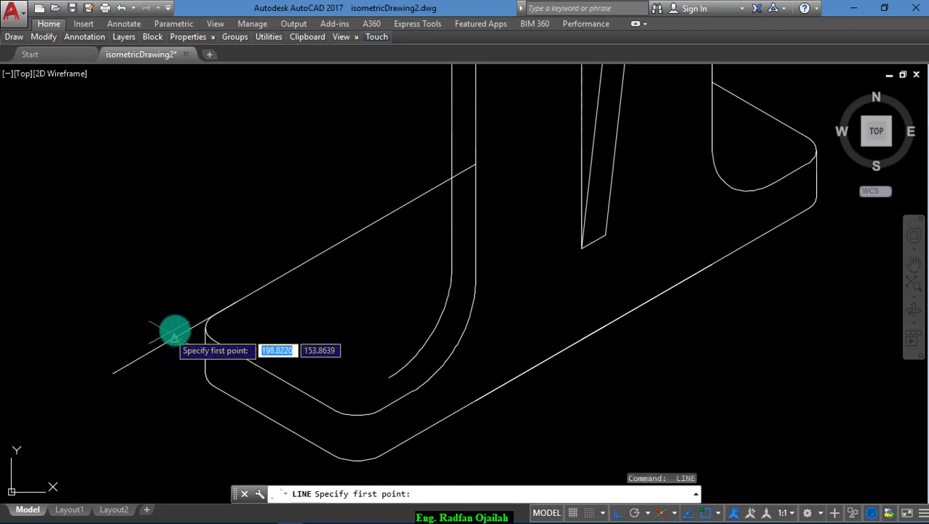
pyautogui.scroll(2, 175, 333)
pyautogui.press('Escape')
pyautogui.press('Return')
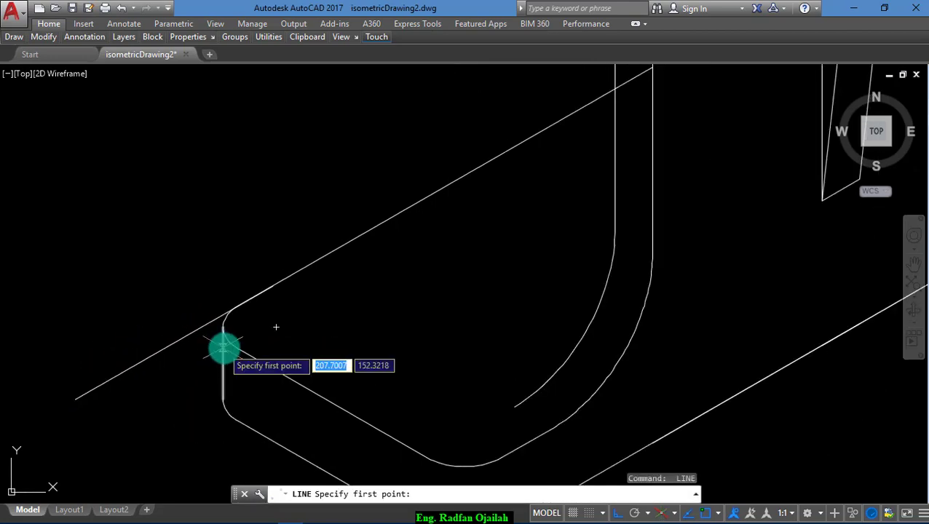
pyautogui.press('Escape')
pyautogui.press('Return')
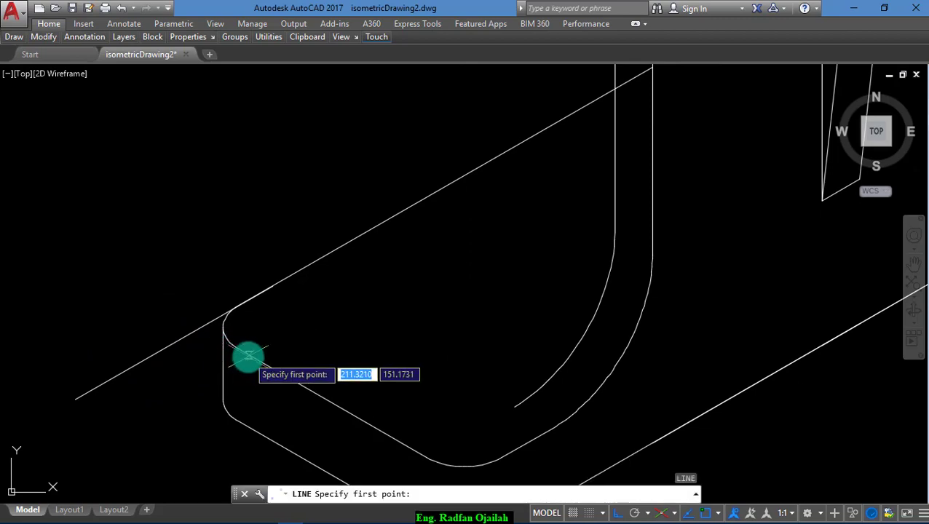
pyautogui.click(244, 360)
pyautogui.click(113, 271)
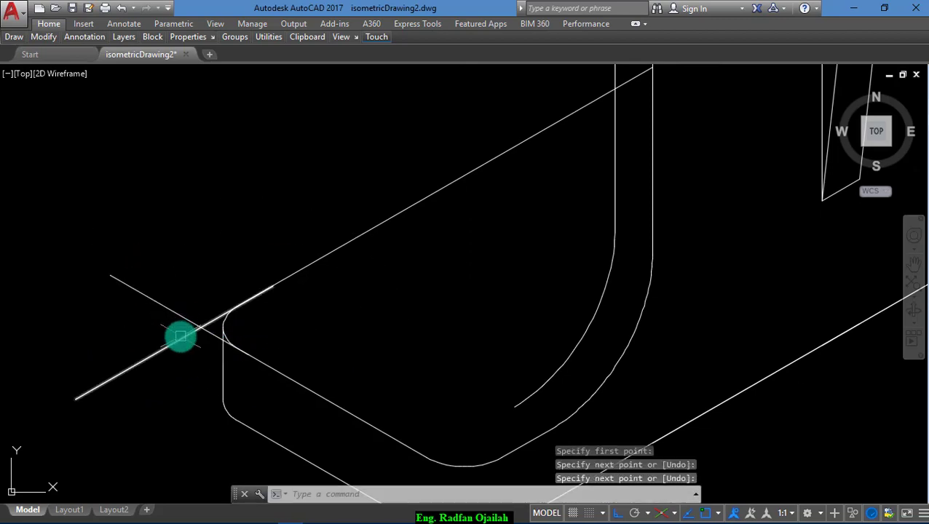
# - Trim the overhanging ends of the two extension lines so they meet at the base's sharp left corner
pyautogui.press('Return')
pyautogui.press('Return')
pyautogui.click(187, 293)
pyautogui.click(155, 360)
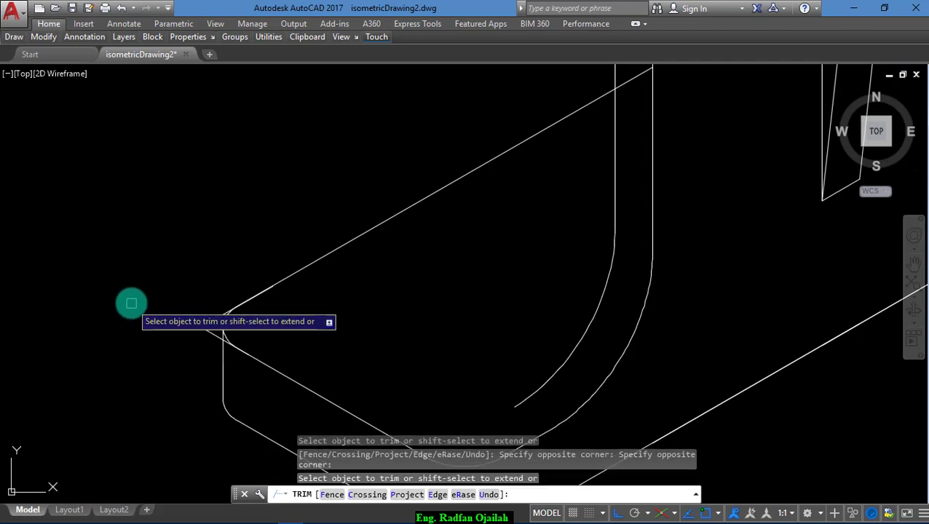
pyautogui.press('Escape')
# - Draw a line 21 mm from the sharp corner along the left upper edge, continuing at 30° inward as the hole's centre line
pyautogui.write('l')
pyautogui.press('Return')
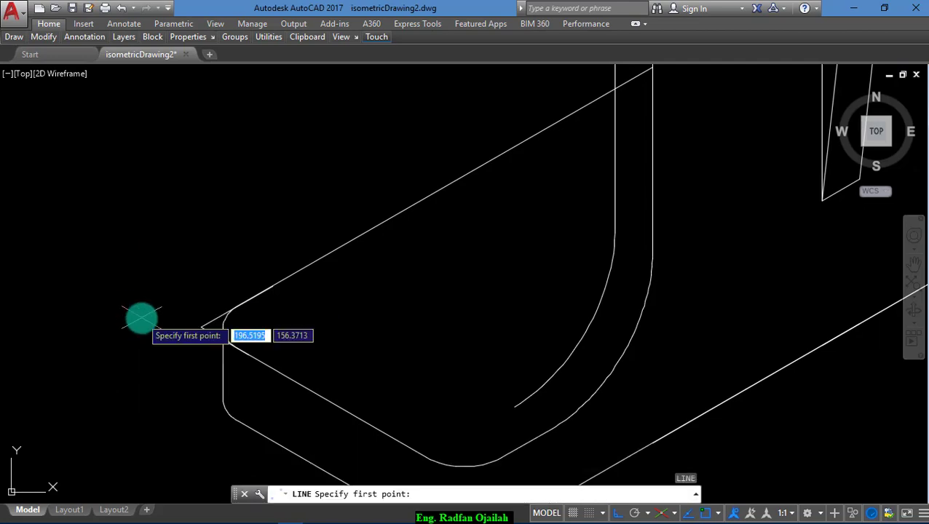
pyautogui.click(201, 327)
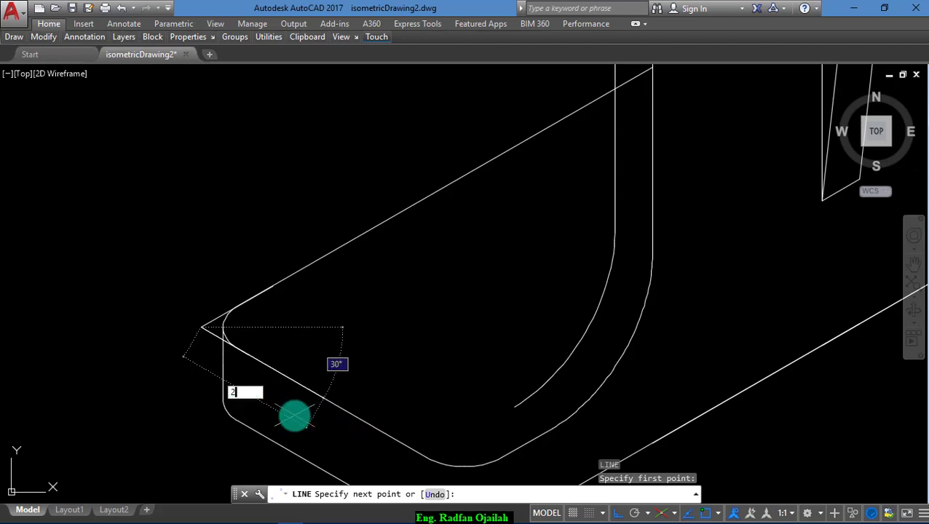
pyautogui.press('Return')
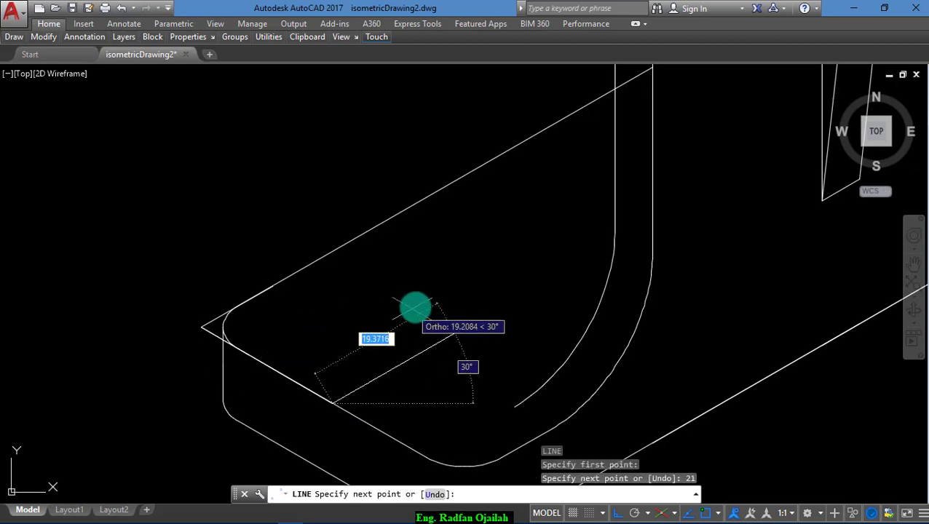
pyautogui.click(508, 265)
pyautogui.press('Return')
pyautogui.scroll(-5, 150, 313)
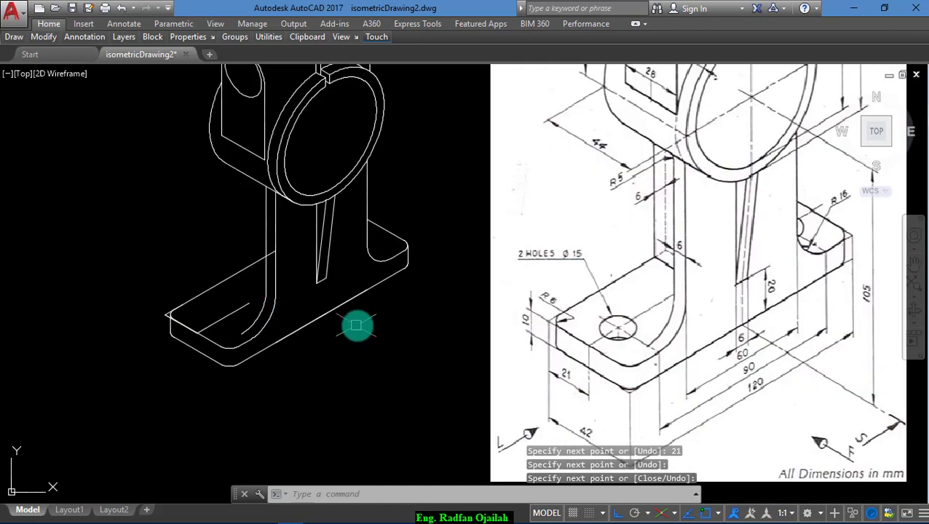
# - Draw a 90 mm line parallel to the base's long edge in the empty space below the base
pyautogui.press('Return')
pyautogui.click(407, 325)
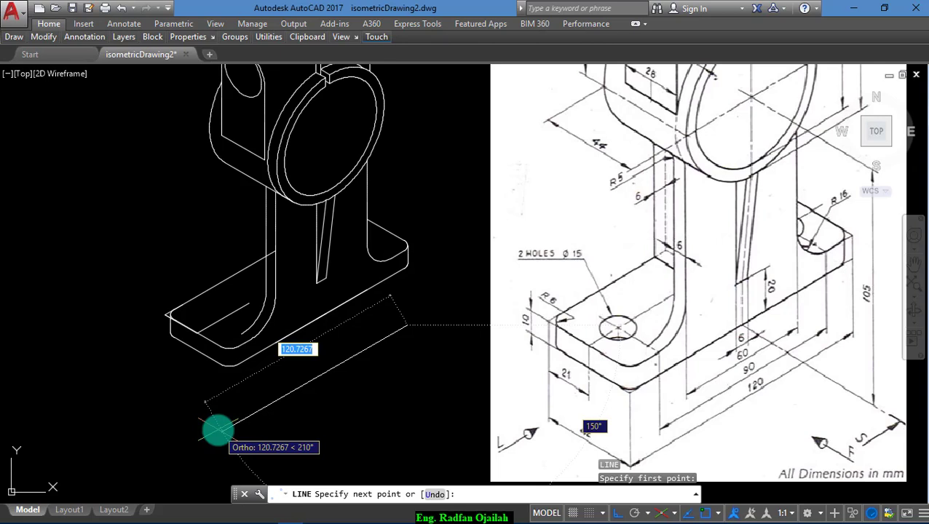
pyautogui.press('Return')
pyautogui.press('Return')
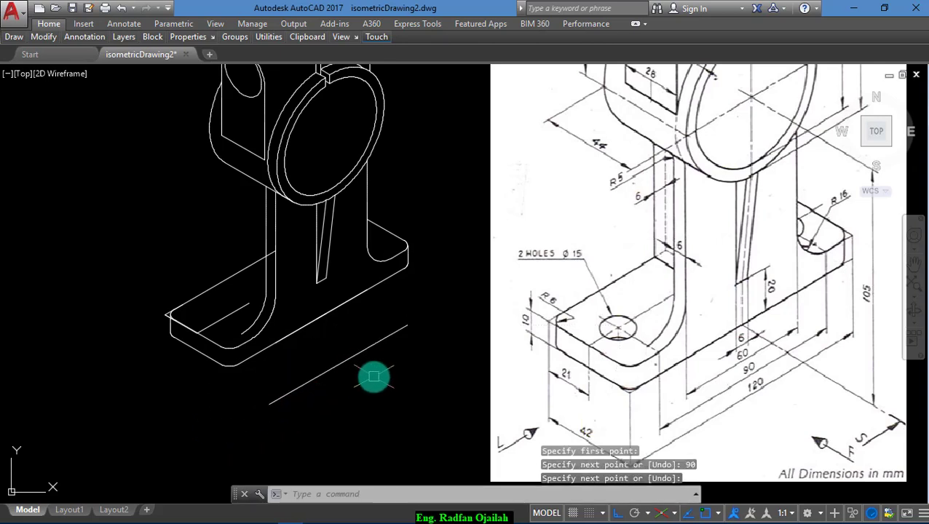
# - Move the 90 mm line by its midpoint onto the midpoint of the base's lower front edge
pyautogui.write('m')
pyautogui.press('Return')
pyautogui.click(348, 368)
pyautogui.press('Return')
pyautogui.click(338, 364)
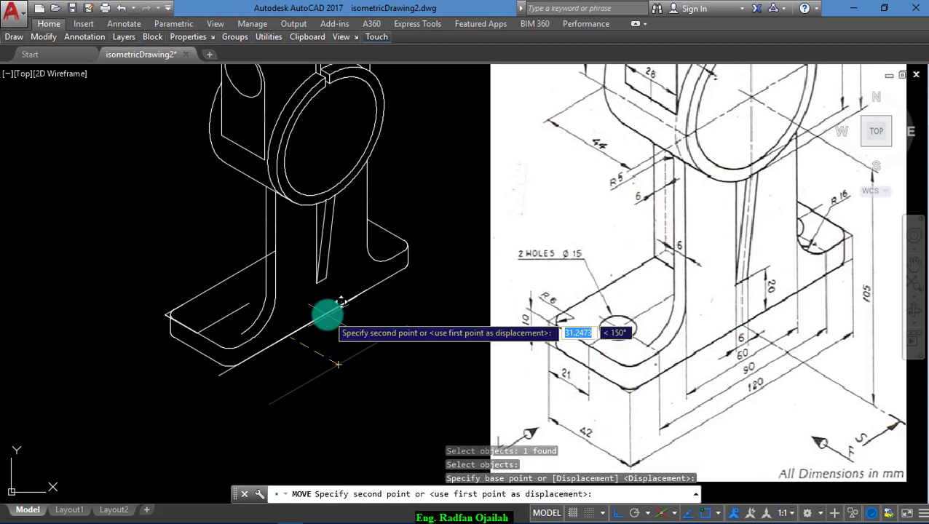
pyautogui.click(327, 318)
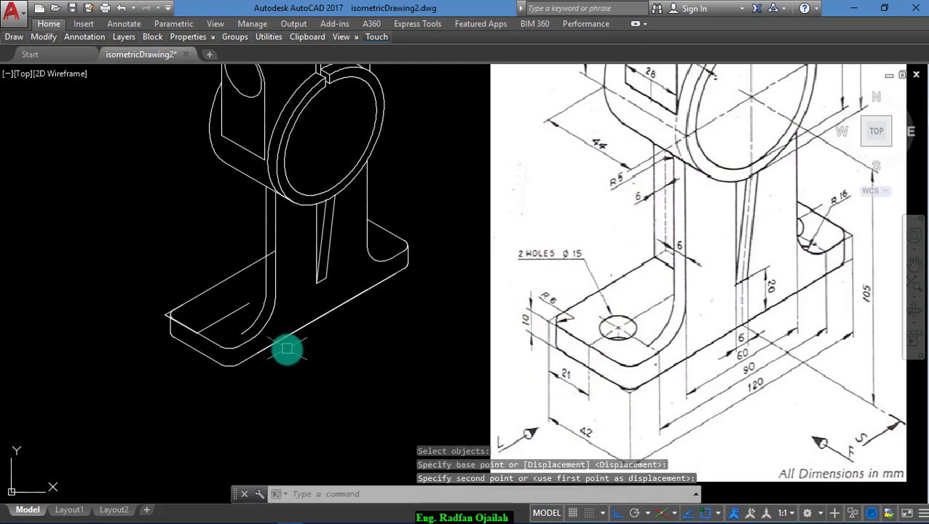
pyautogui.press('Escape')
pyautogui.scroll(5, 287, 350)
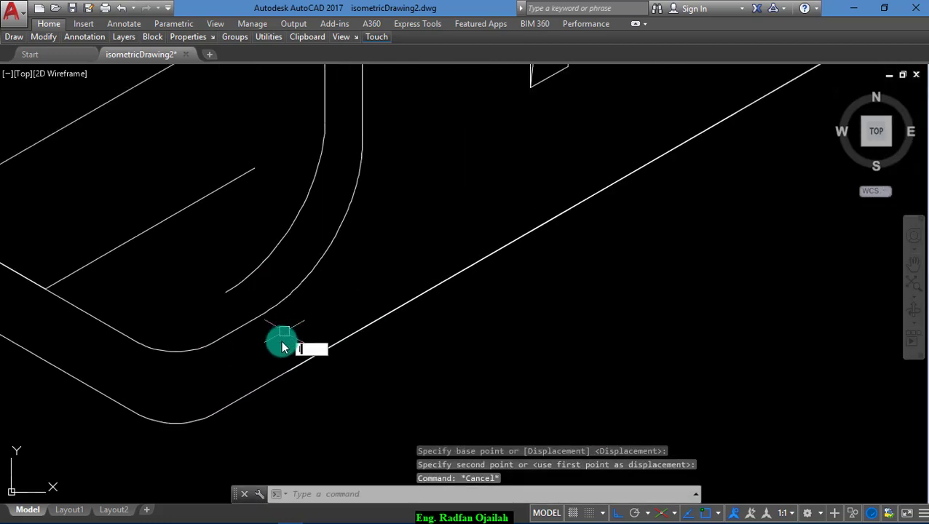
pyautogui.press('Return')
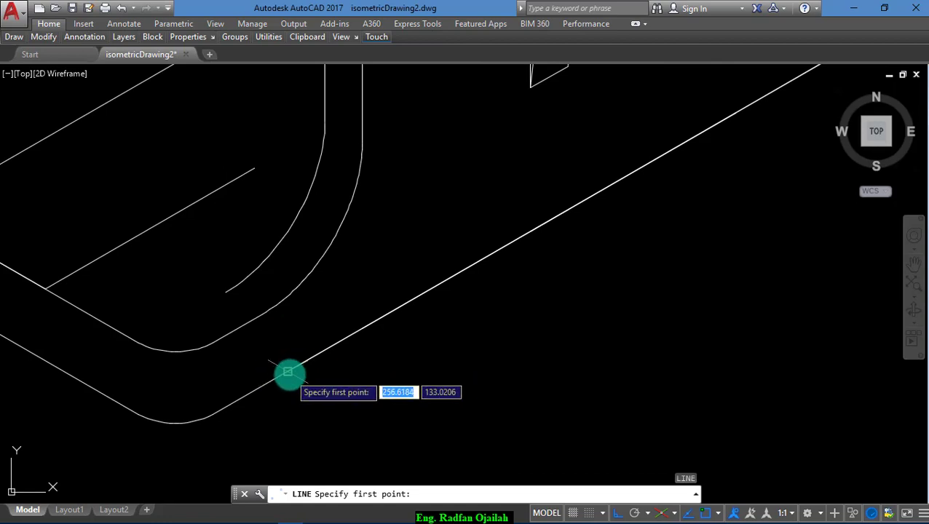
pyautogui.click(288, 372)
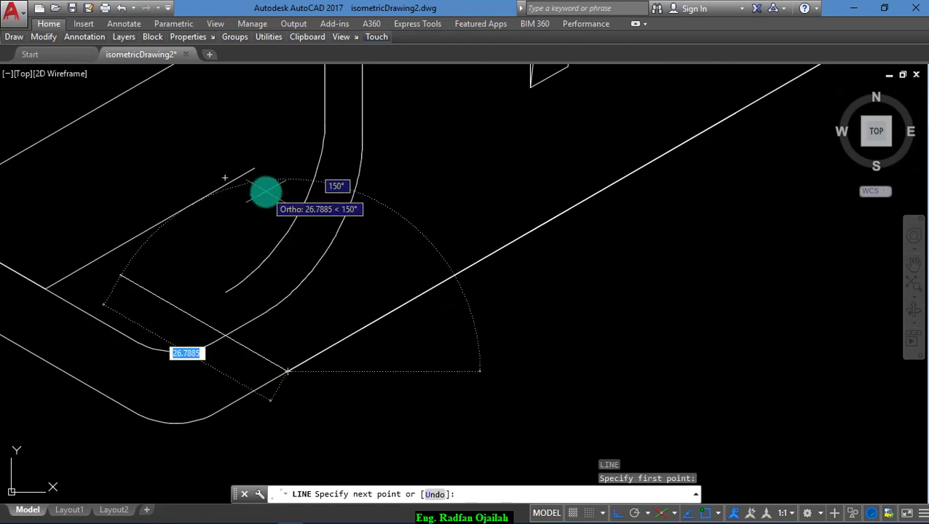
pyautogui.press('F5')
pyautogui.click(261, 180)
pyautogui.press('Return')
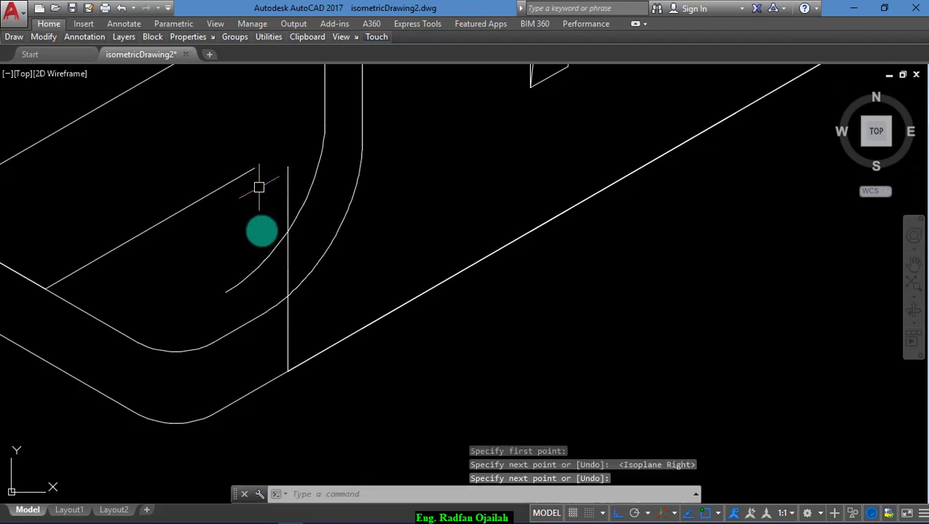
pyautogui.press('Return')
pyautogui.scroll(-5, 288, 296)
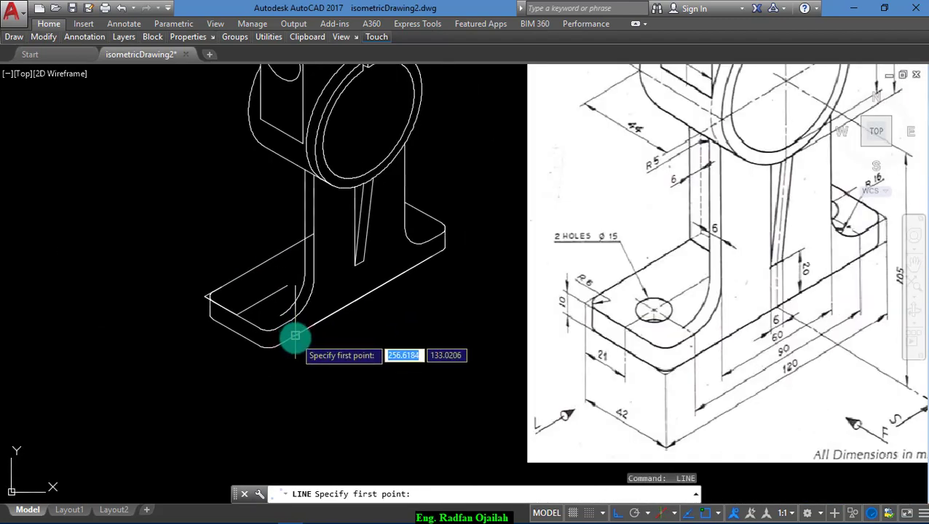
pyautogui.hotkey('ctrl', 'z')
pyautogui.hotkey('ctrl', 'z')
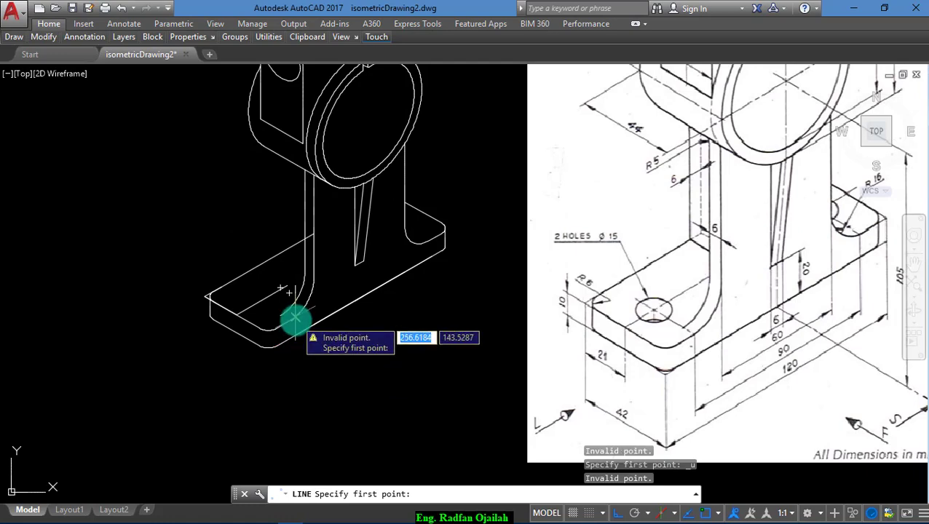
pyautogui.press('Escape')
pyautogui.click(295, 333)
pyautogui.press('Delete')
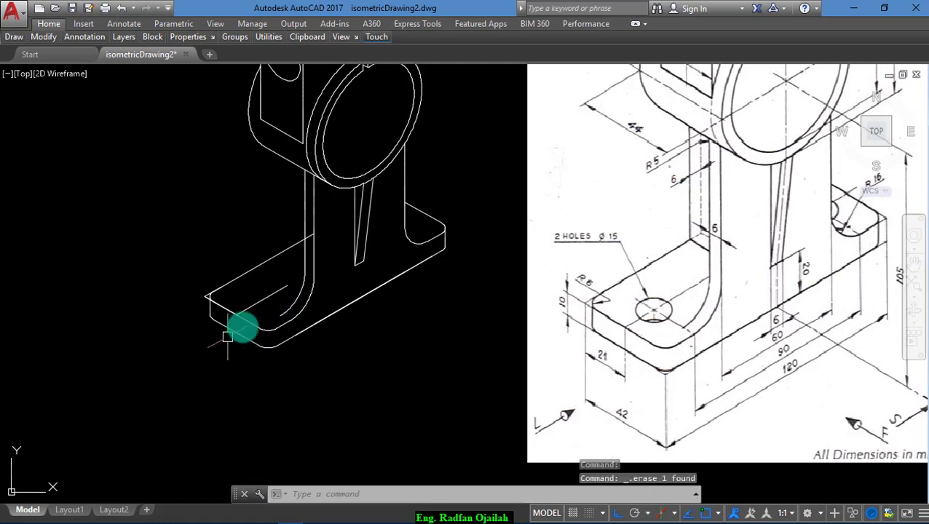
# - Draw a 10 mm vertical line up from the 90 mm line's left end, continuing at 150° across the hole's centre line
pyautogui.scroll(4, 295, 304)
pyautogui.write('l')
pyautogui.press('Return')
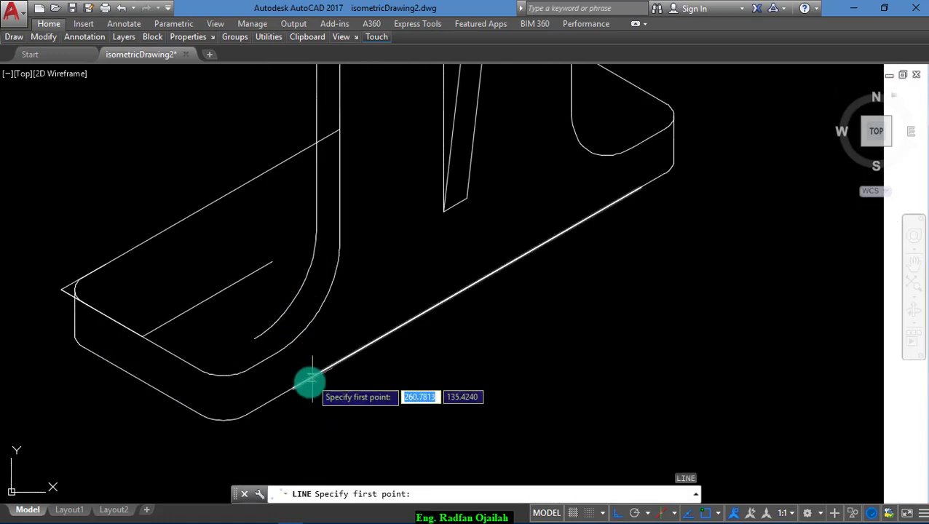
pyautogui.click(294, 387)
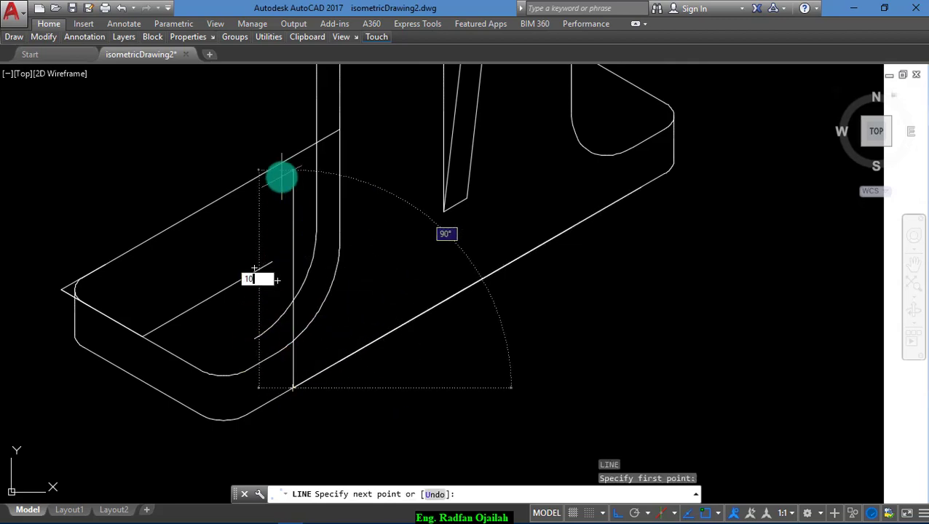
pyautogui.press('Return')
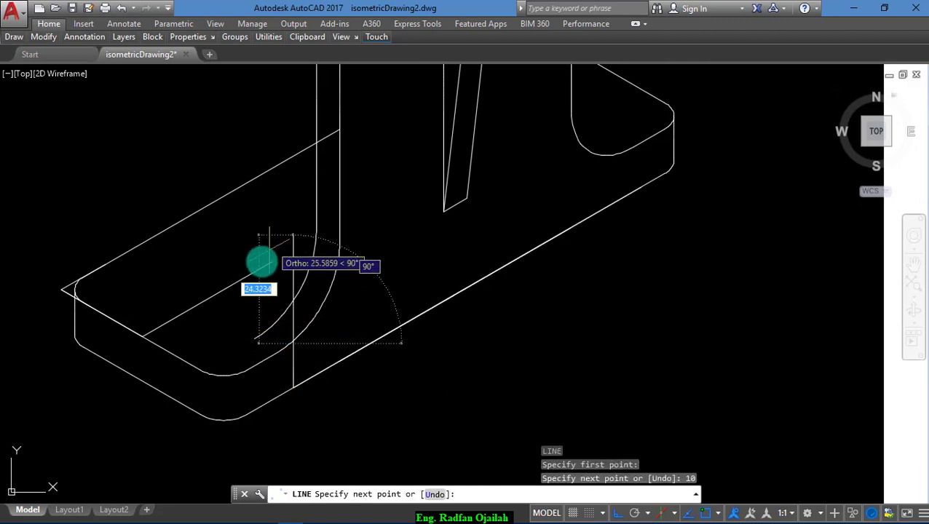
pyautogui.press('F5')
pyautogui.click(155, 276)
pyautogui.press('Return')
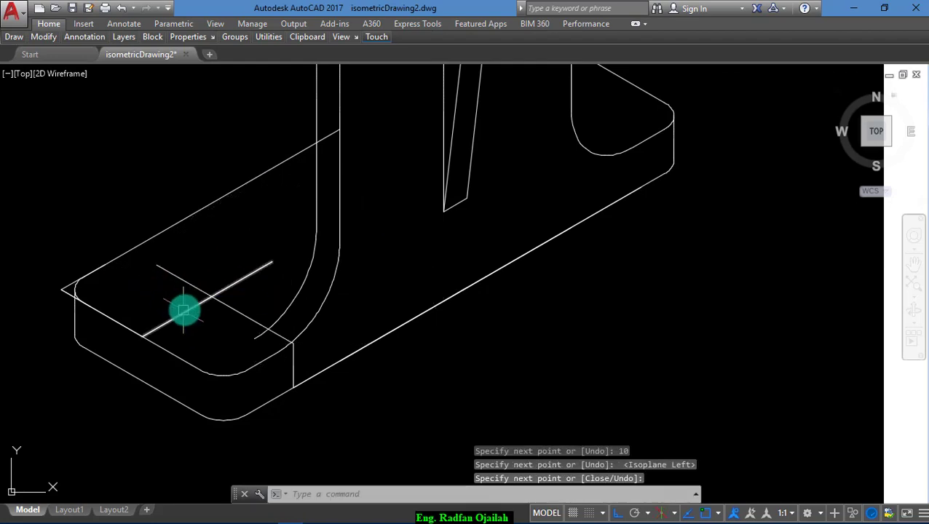
# - Draw a construction line extending the base's right upper edge straight past its rounded corner
pyautogui.scroll(2, 215, 278)
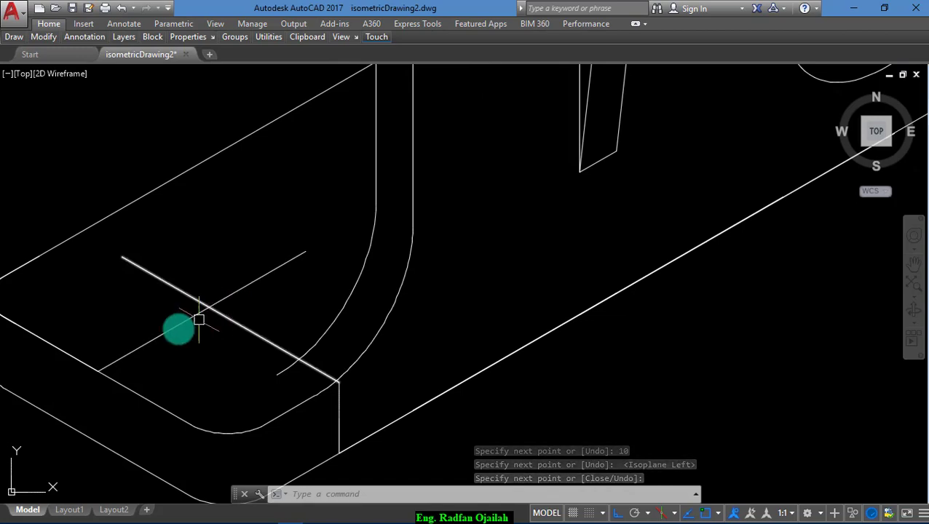
pyautogui.scroll(-4, 208, 313)
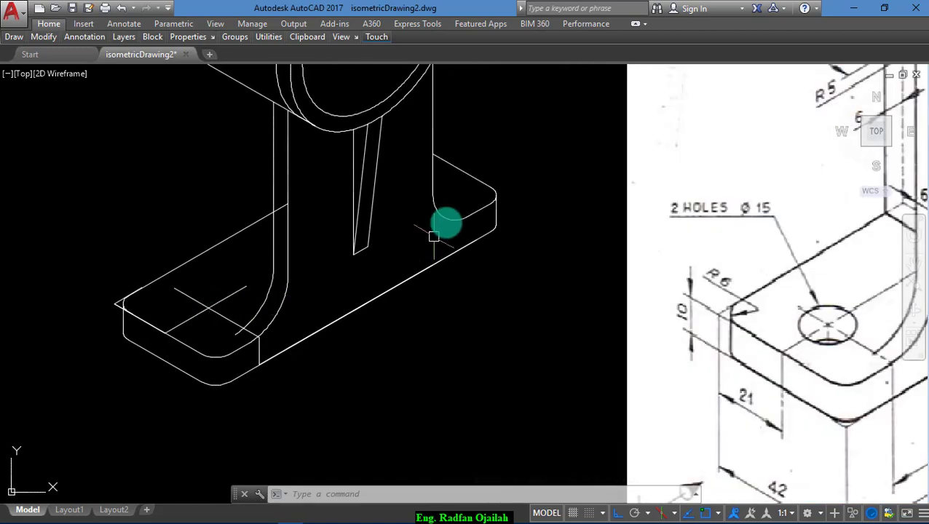
pyautogui.scroll(3, 458, 155)
pyautogui.scroll(1, 457, 155)
pyautogui.scroll(-1, 392, 188)
pyautogui.press('Escape')
pyautogui.scroll(1, 501, 212)
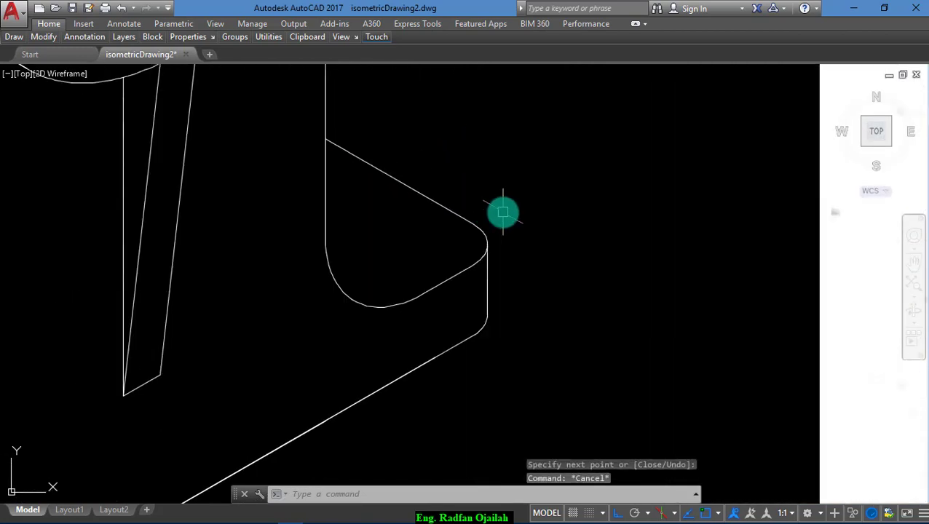
pyautogui.click(437, 204)
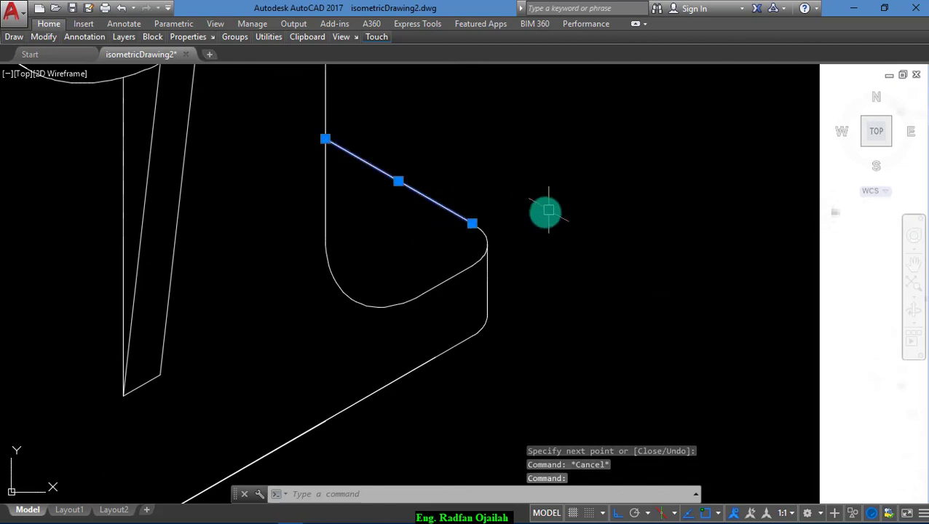
pyautogui.press('Escape')
pyautogui.press('Return')
pyautogui.click(479, 228)
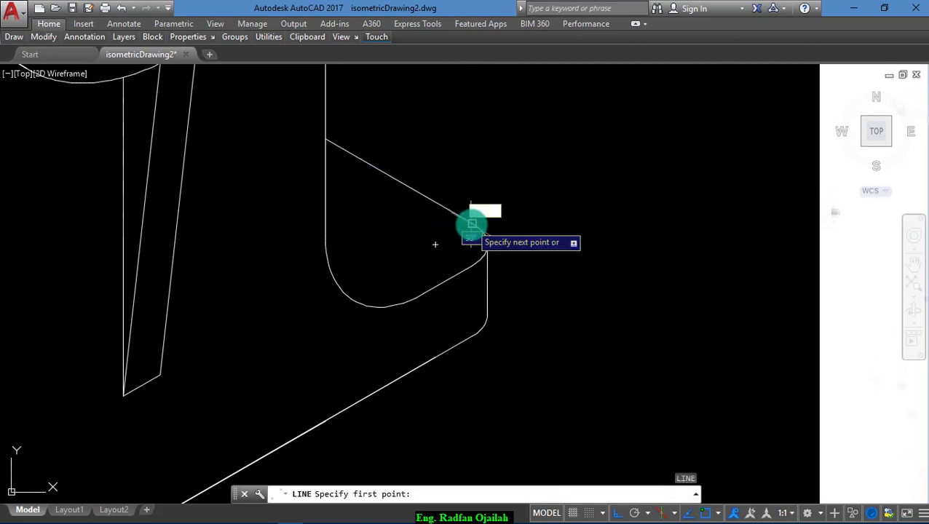
pyautogui.click(546, 265)
pyautogui.press('Return')
# - Switch to the top isoplane and draw a line extending the base's upper front edge past the rounded right corner, crossing the other extension
pyautogui.press('Return')
pyautogui.click(474, 266)
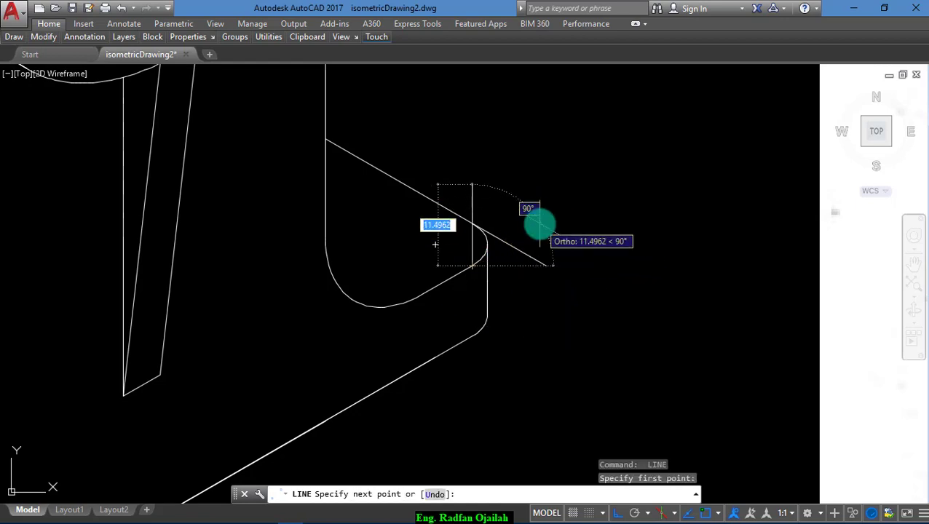
pyautogui.press('F5')
pyautogui.press('Return')
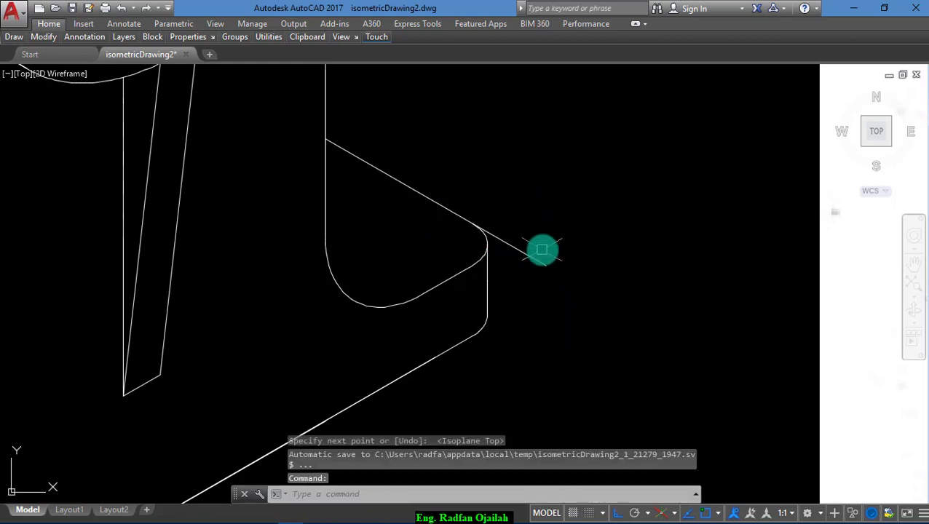
pyautogui.press('Return')
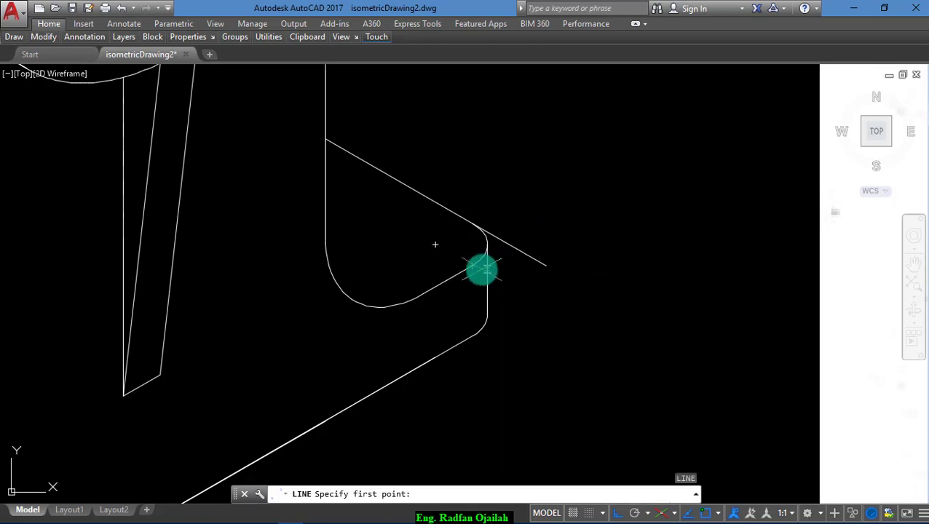
pyautogui.click(473, 266)
pyautogui.click(553, 218)
pyautogui.press('Return')
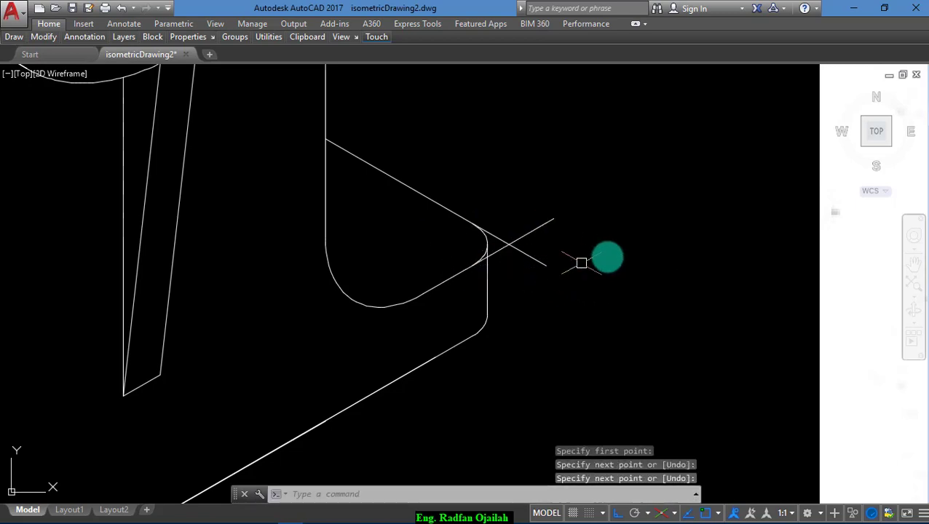
# - Draw a 21 mm line at 150° along the base's right upper edge from the intersection of the two corner extensions
pyautogui.scroll(-2, 630, 230)
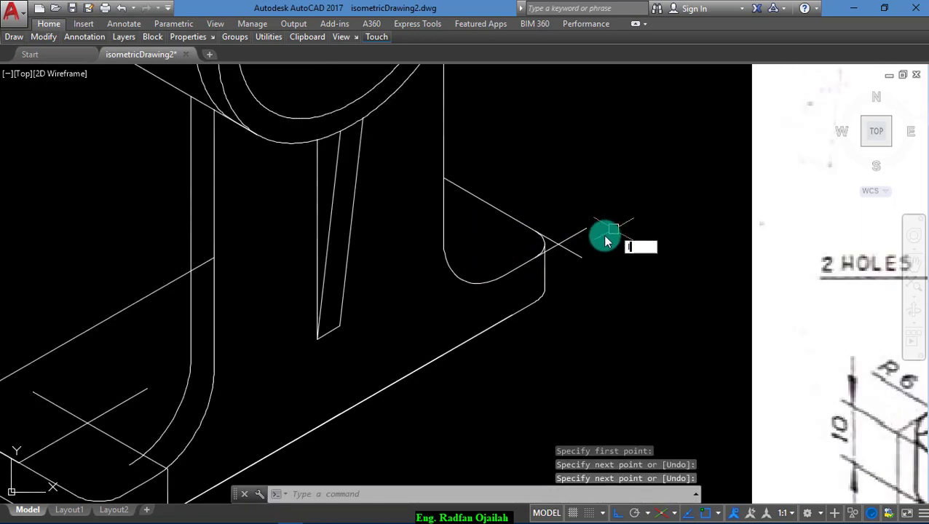
pyautogui.press('Return')
pyautogui.scroll(3, 560, 246)
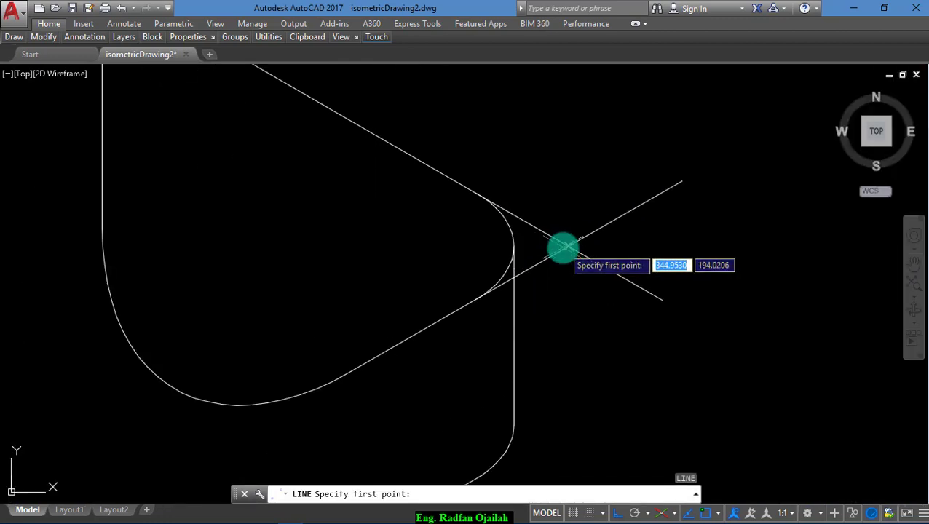
pyautogui.click(563, 247)
pyautogui.scroll(-2, 664, 342)
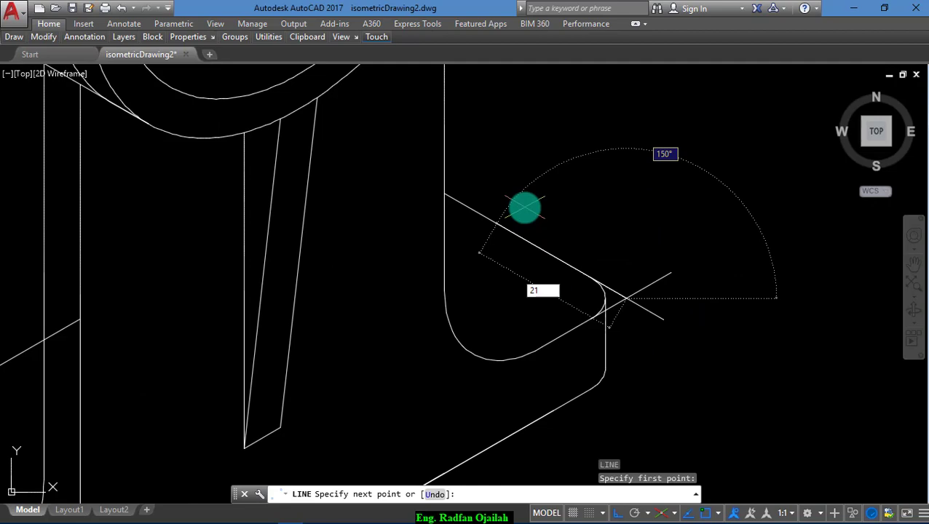
pyautogui.press('Return')
# - Draw the right hole's centre line from the end of the 21 mm line inward, parallel to the base's long edge
pyautogui.scroll(-4, 583, 309)
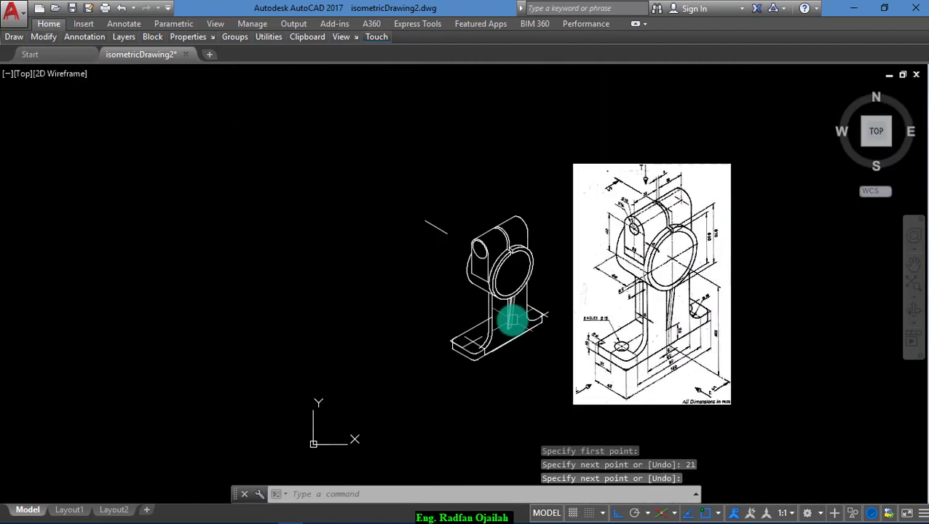
pyautogui.scroll(4, 717, 291)
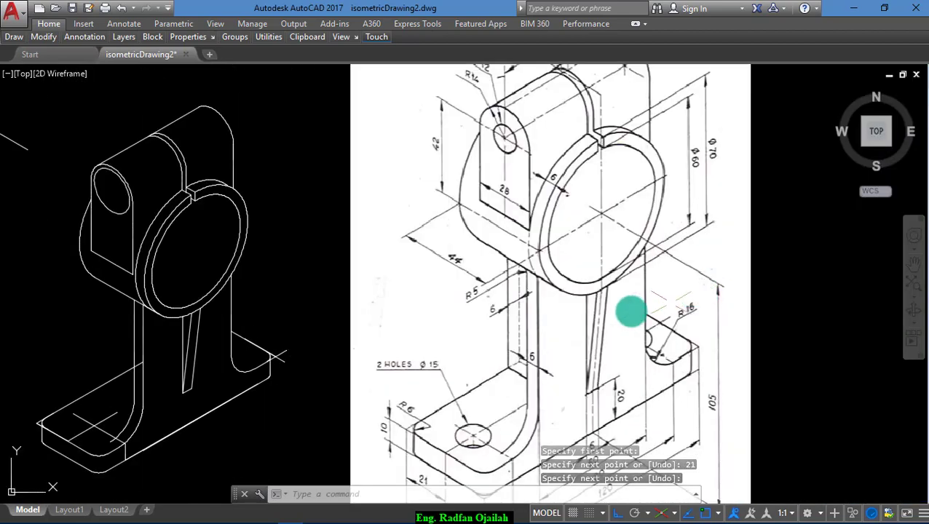
pyautogui.scroll(3, 355, 326)
pyautogui.scroll(-3, 326, 314)
pyautogui.scroll(4, 327, 314)
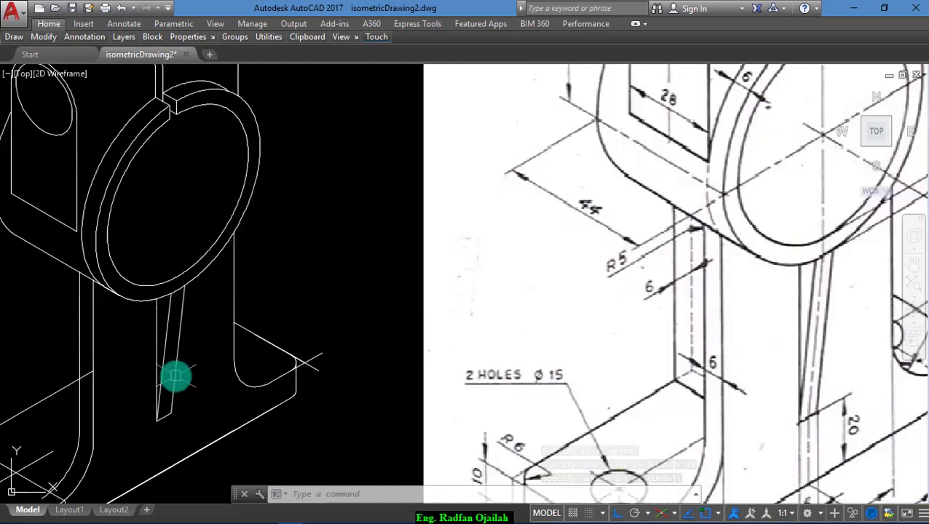
pyautogui.press('Return')
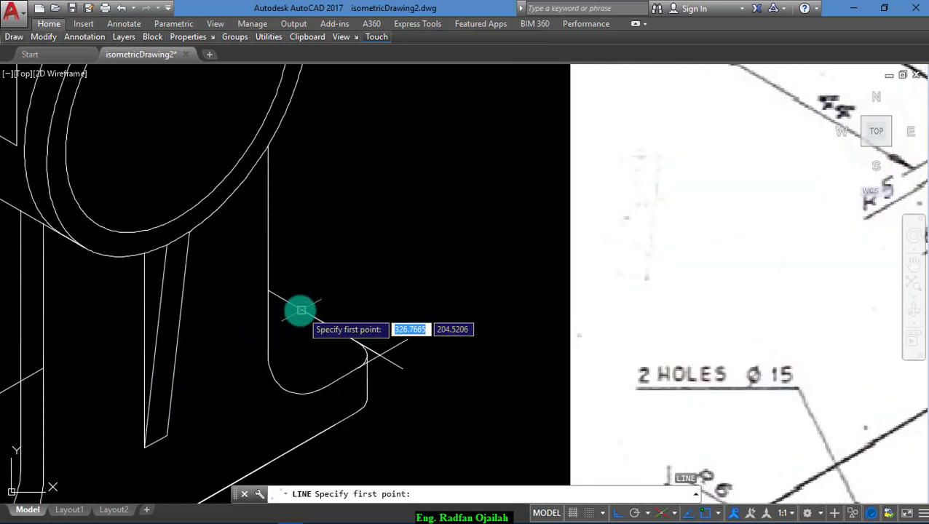
pyautogui.click(301, 311)
pyautogui.click(192, 340)
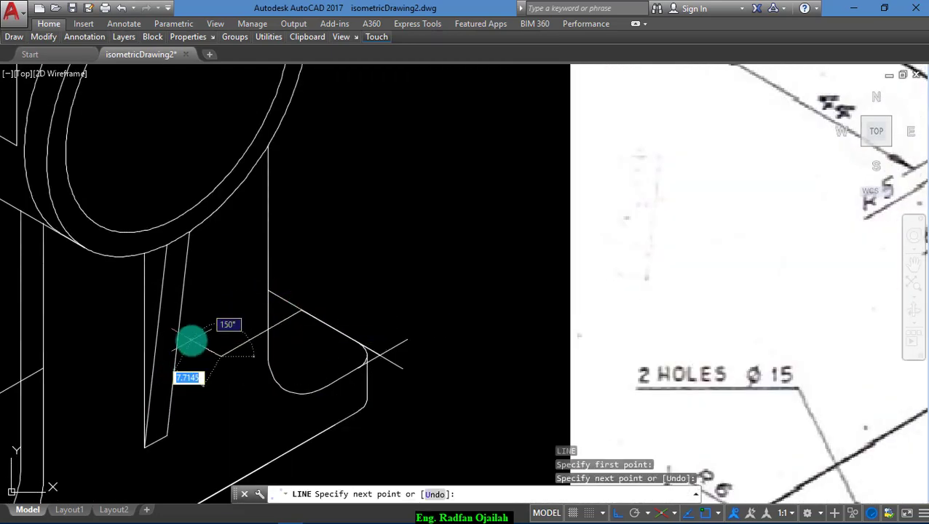
pyautogui.press('Return')
# - Draw a 10 mm vertical line up from the 90 mm line's right end, continuing at 150° across the right hole's centre line
pyautogui.scroll(-3, 470, 270)
pyautogui.scroll(-3, 406, 299)
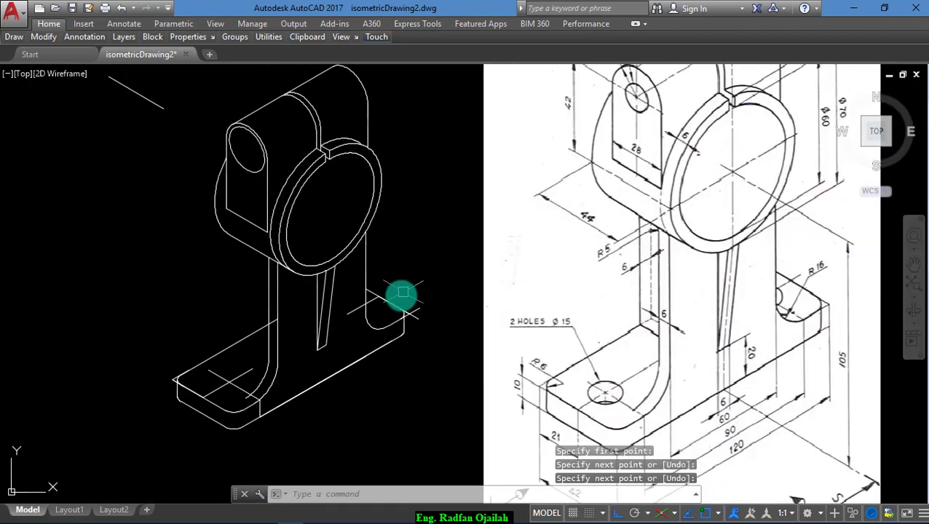
pyautogui.scroll(3, 388, 335)
pyautogui.write('l')
pyautogui.press('Return')
pyautogui.scroll(2, 384, 342)
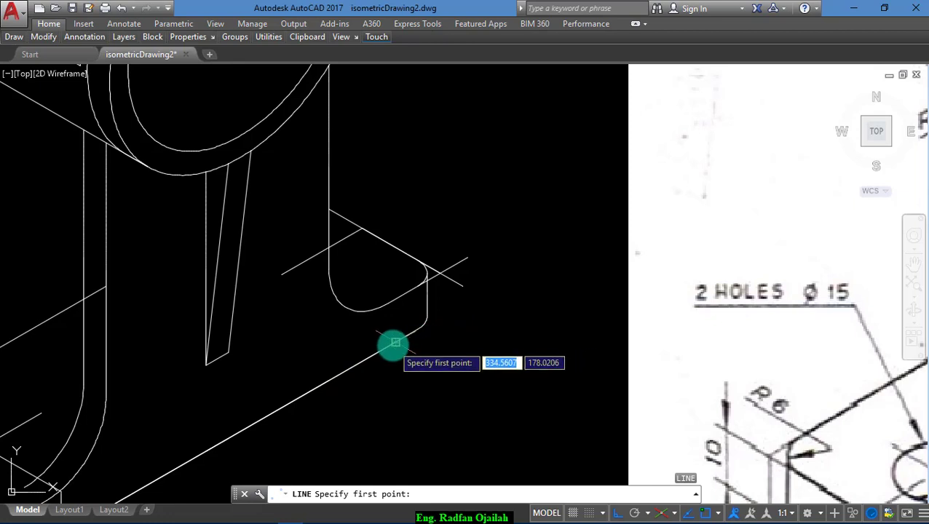
pyautogui.click(394, 342)
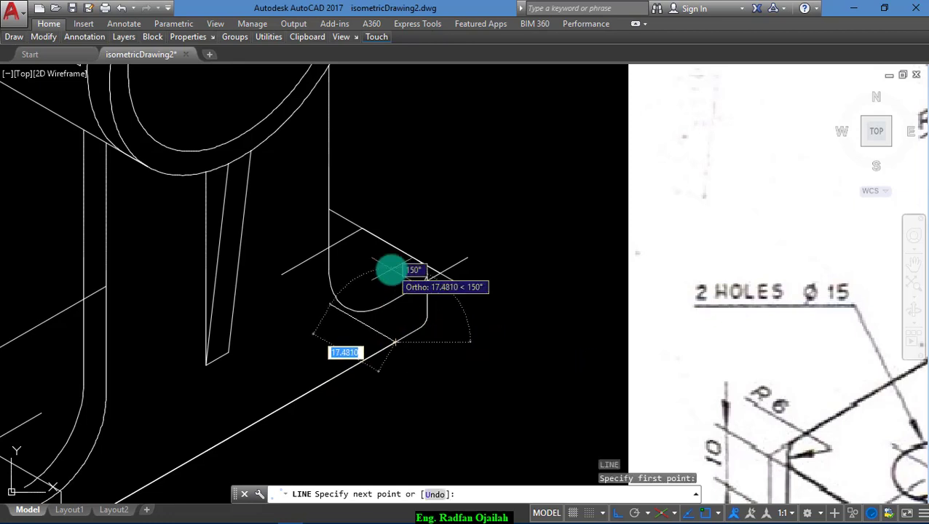
pyautogui.press('F5')
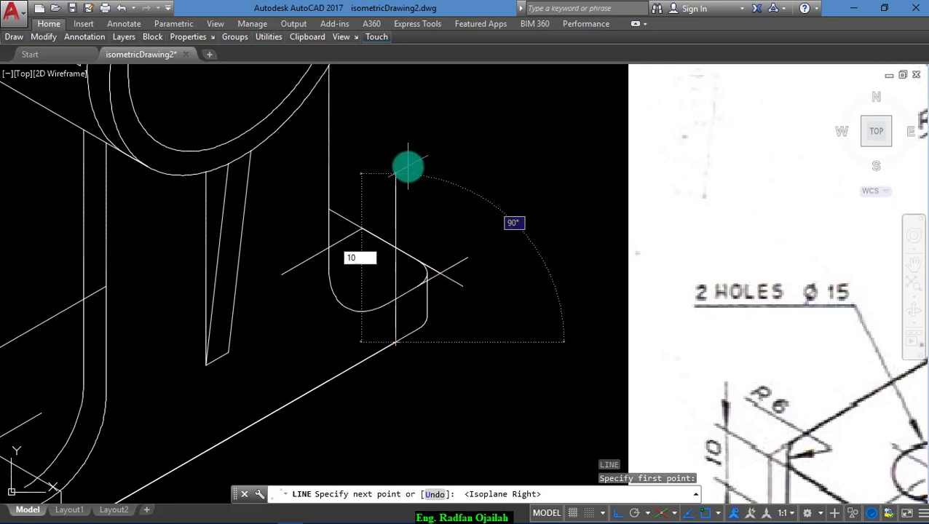
pyautogui.press('Return')
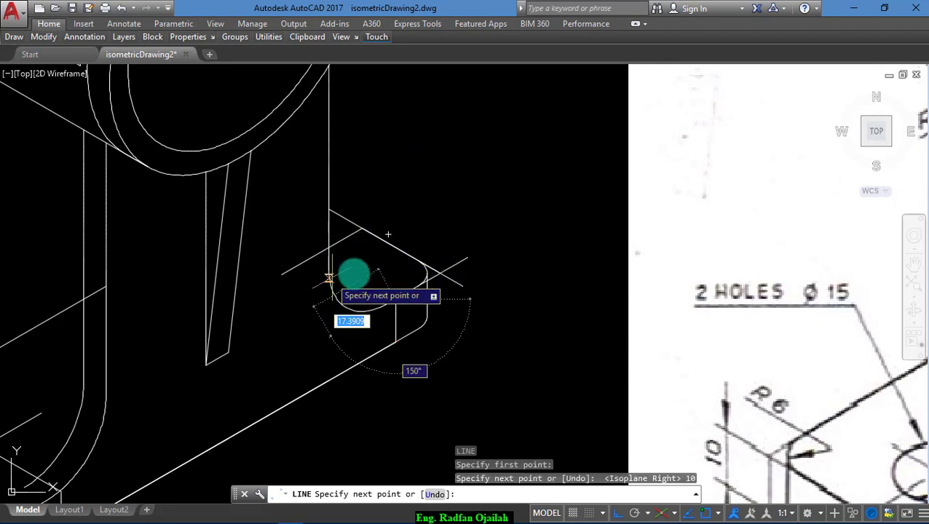
pyautogui.press('F5')
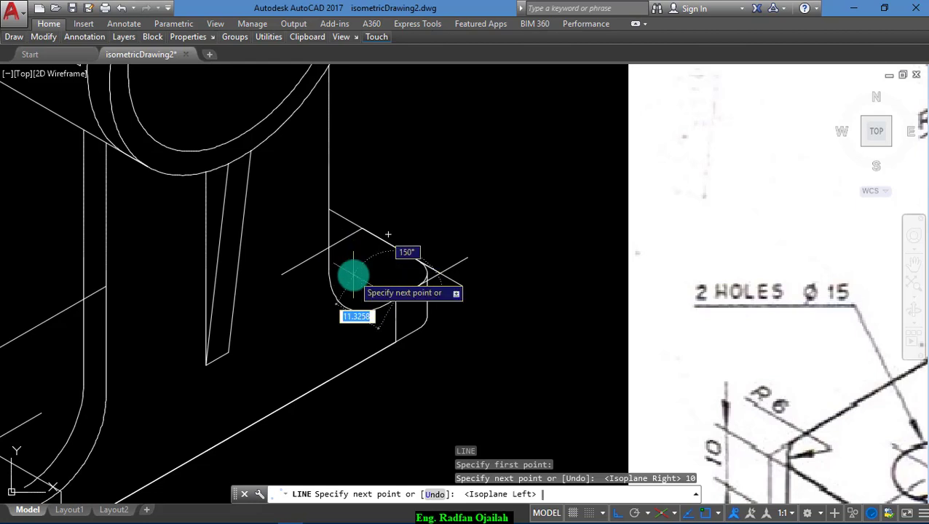
pyautogui.press('Return')
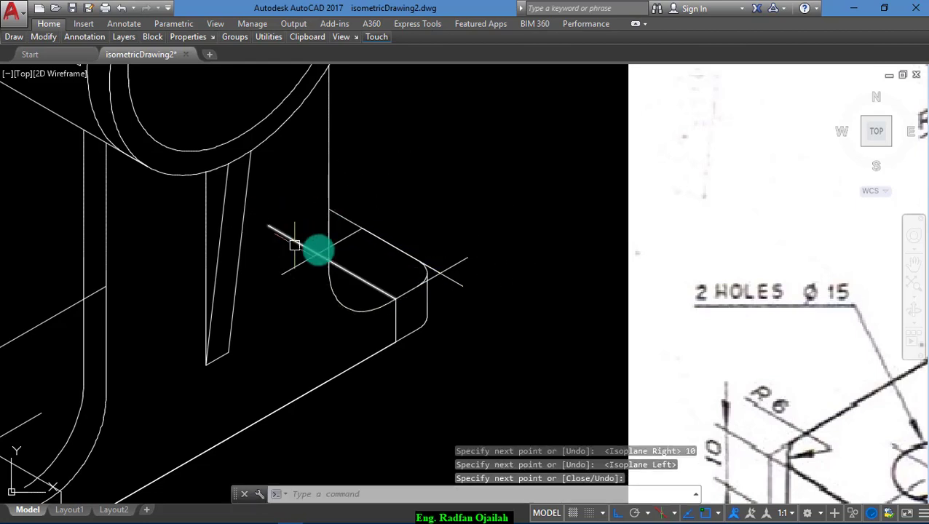
pyautogui.scroll(2, 316, 251)
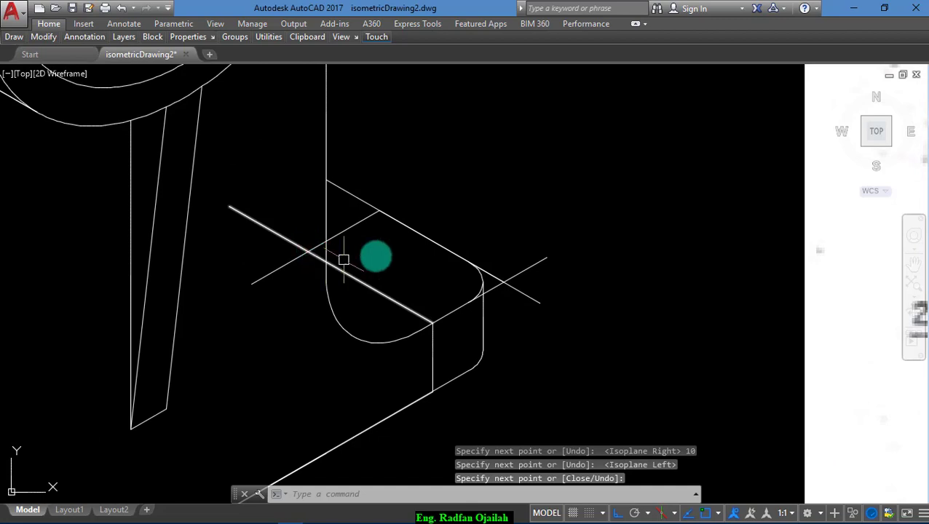
pyautogui.scroll(-5, 519, 232)
pyautogui.scroll(2, 332, 317)
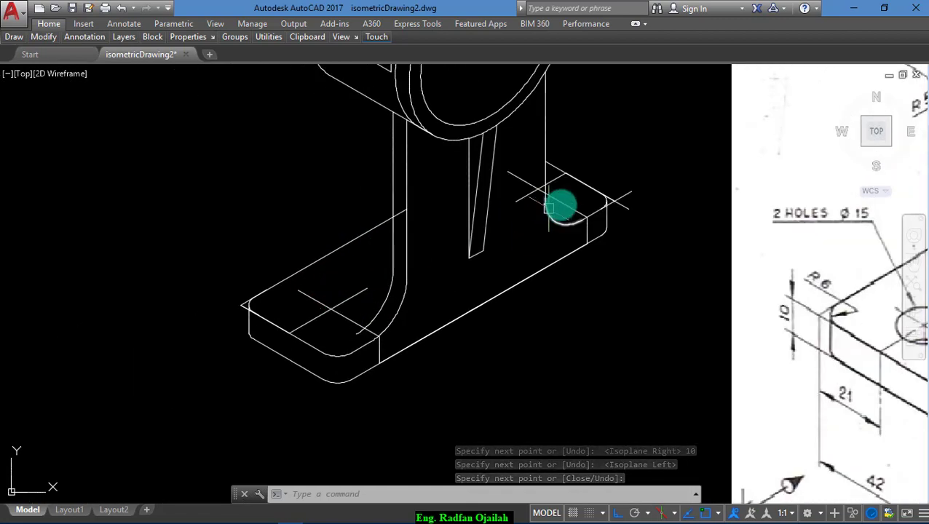
pyautogui.scroll(2, 321, 282)
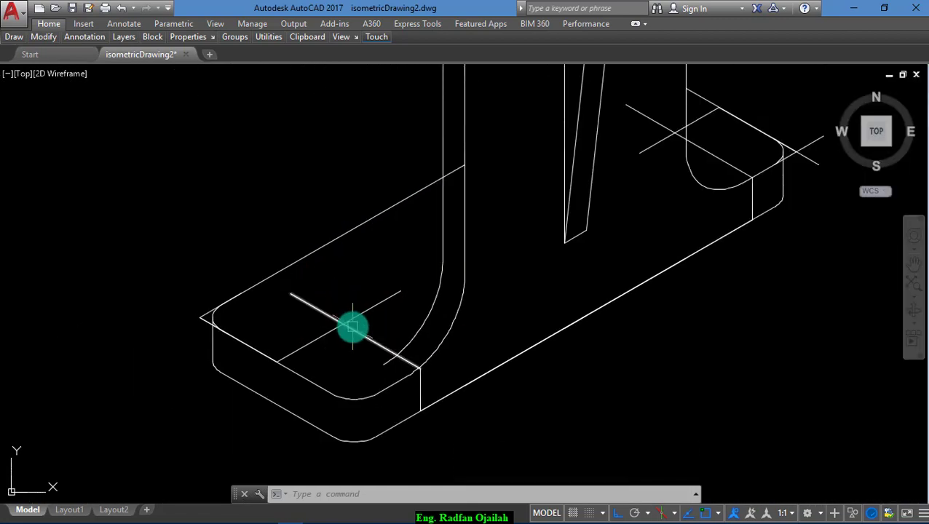
pyautogui.moveTo(44, 36)
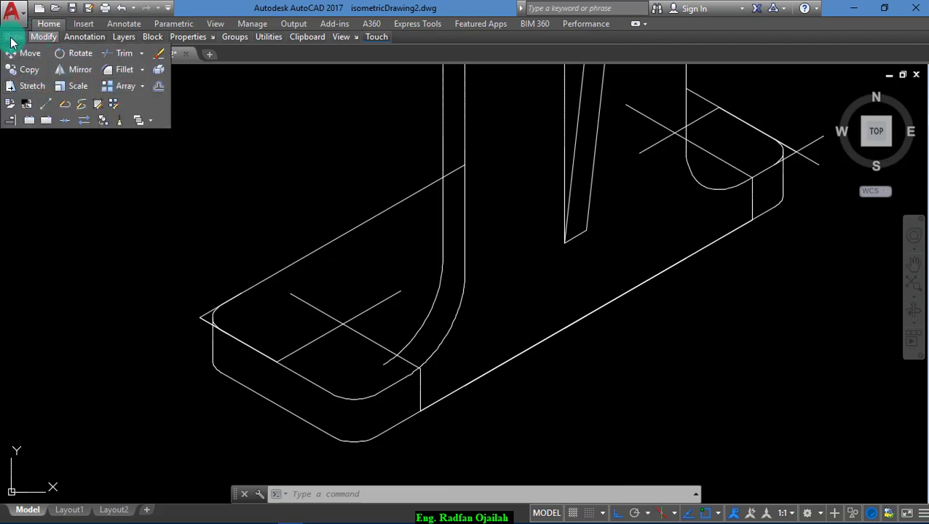
pyautogui.moveTo(12, 38)
pyautogui.click(128, 78)
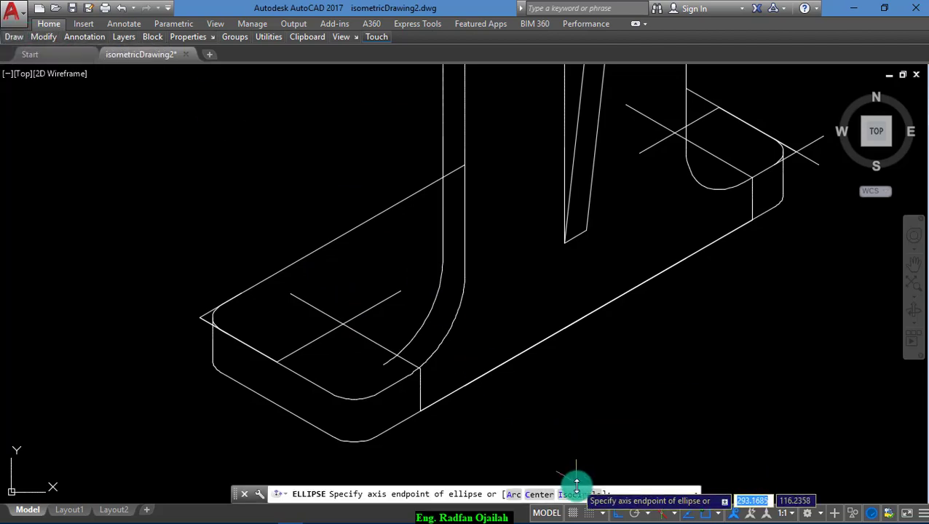
pyautogui.click(578, 493)
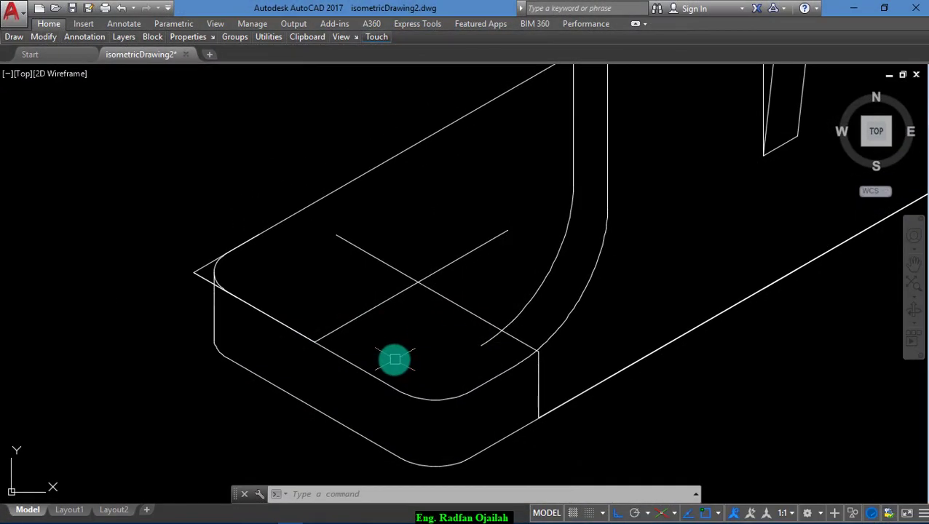
# - Draw an isocircle of radius 7.5 mm centred on the crossing of the left hole's centre lines
pyautogui.moveTo(9, 41)
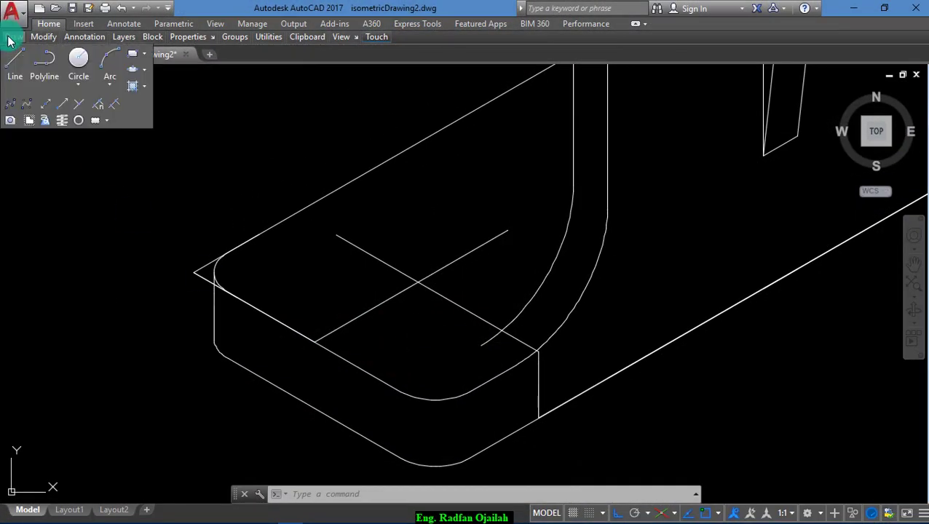
pyautogui.click(133, 77)
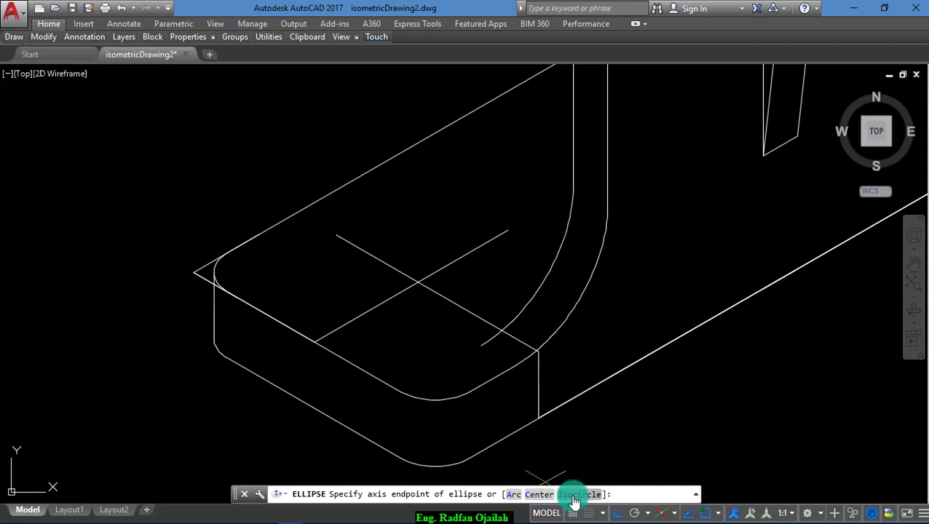
pyautogui.click(575, 494)
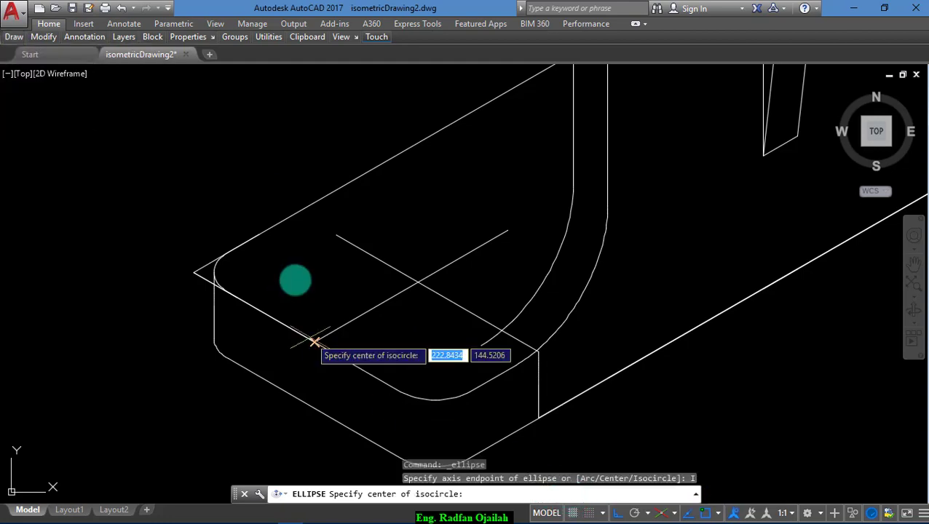
pyautogui.click(413, 283)
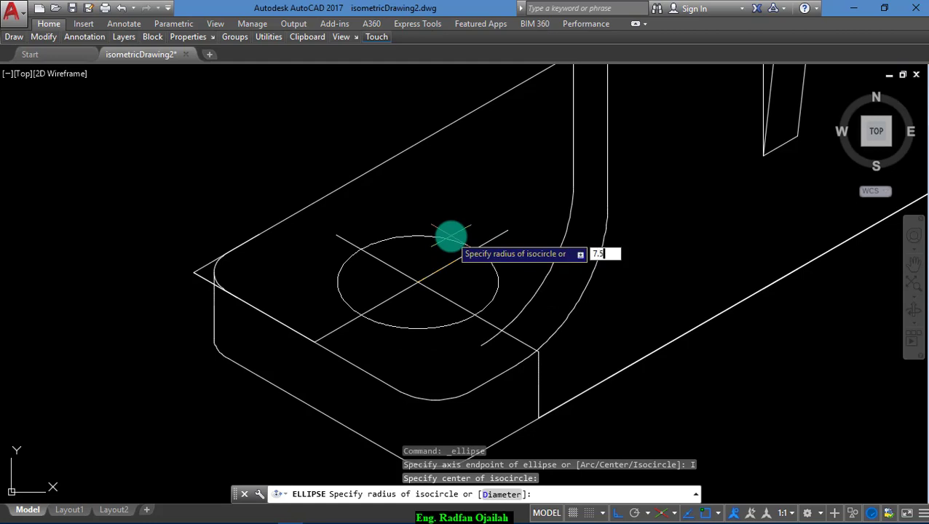
pyautogui.press('Return')
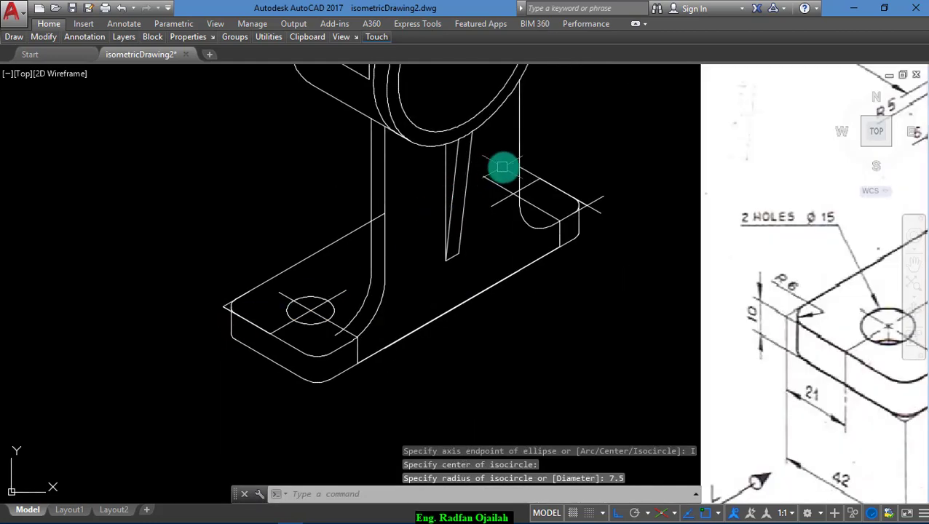
# - Copy the left hole's isocircle from its centre to the crossing of the right hole's centre lines
pyautogui.press('Escape')
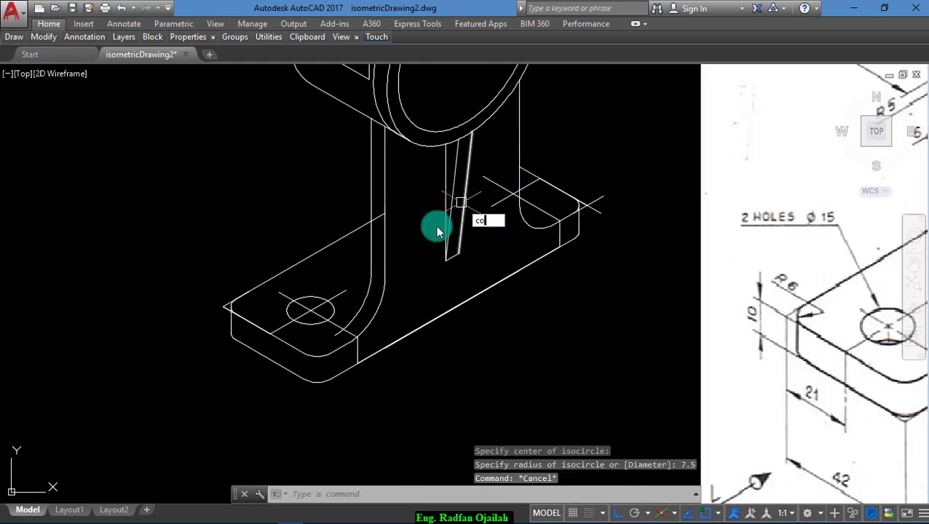
pyautogui.write('co')
pyautogui.press('Return')
pyautogui.scroll(2, 292, 309)
pyautogui.click(322, 312)
pyautogui.press('Return')
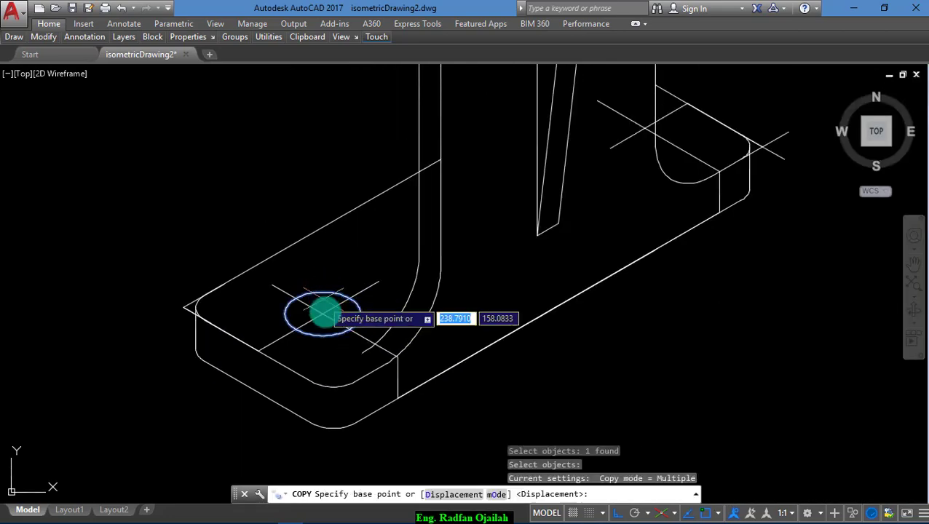
pyautogui.click(323, 312)
pyautogui.scroll(-2, 322, 311)
pyautogui.scroll(5, 446, 291)
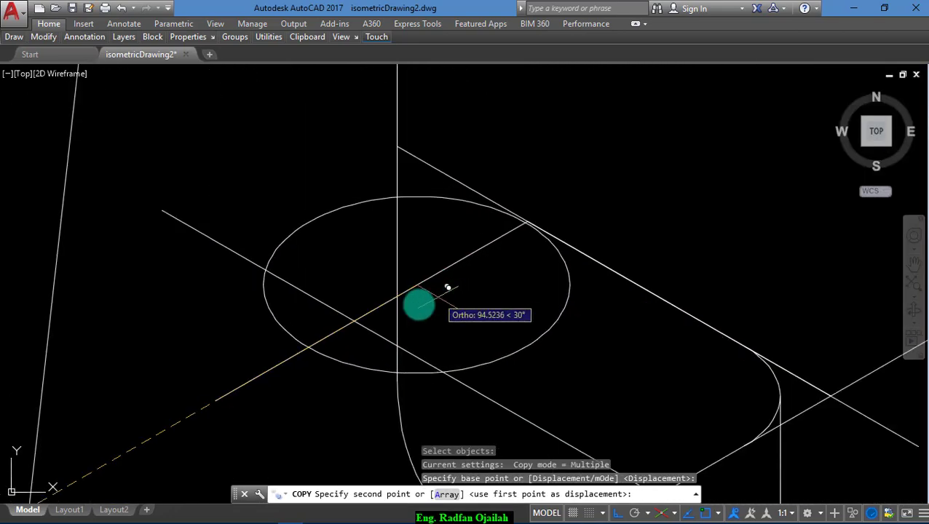
pyautogui.click(355, 320)
pyautogui.press('Escape')
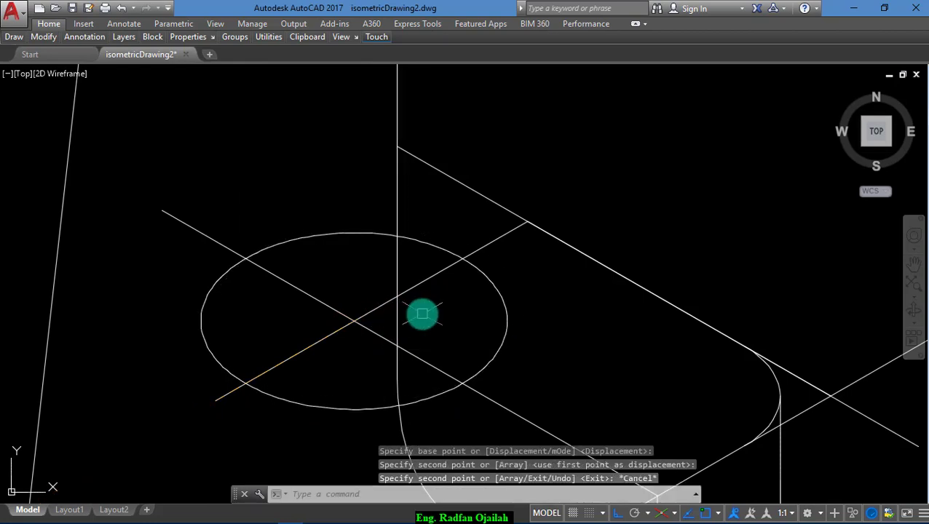
# - Trim the right hole's centre lines inside its isocircle, using the circle as the cutting edge
pyautogui.scroll(-4, 513, 279)
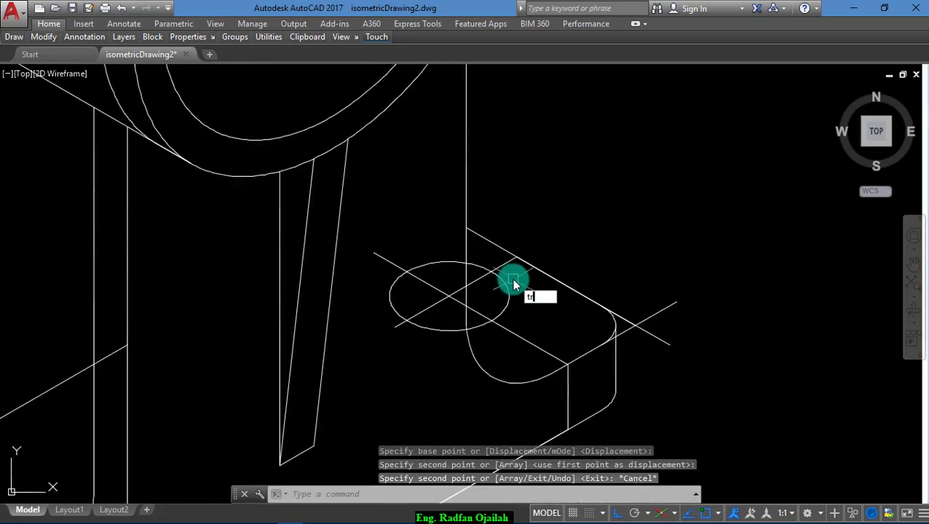
pyautogui.write('tr')
pyautogui.press('Return')
pyautogui.click(490, 281)
pyautogui.press('Return')
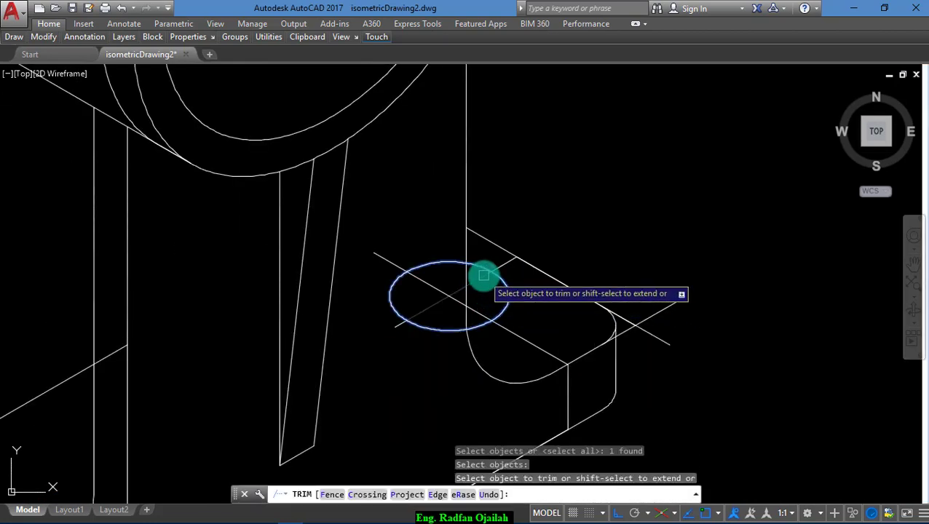
pyautogui.click(478, 311)
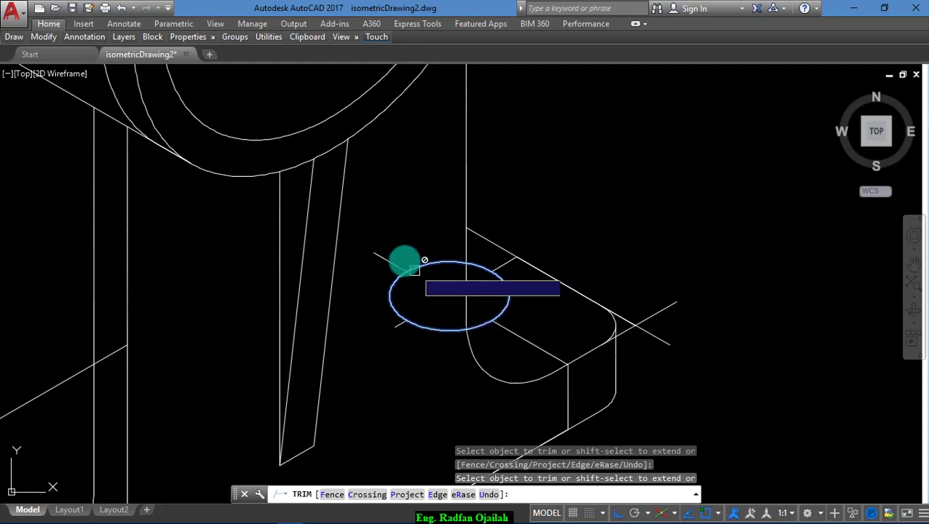
pyautogui.press('Escape')
# - Erase the four centre line stubs around the right hole and both centre lines of the left hole
pyautogui.click(393, 263)
pyautogui.click(400, 325)
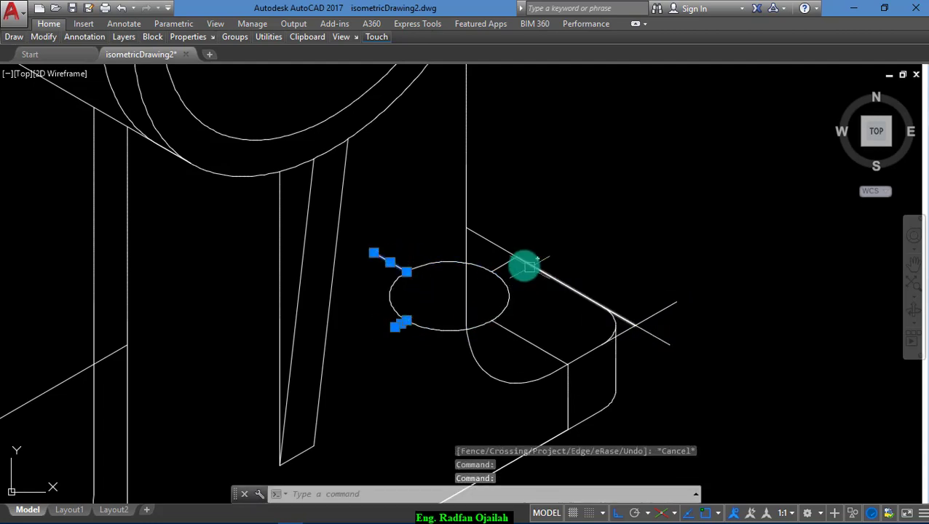
pyautogui.click(503, 264)
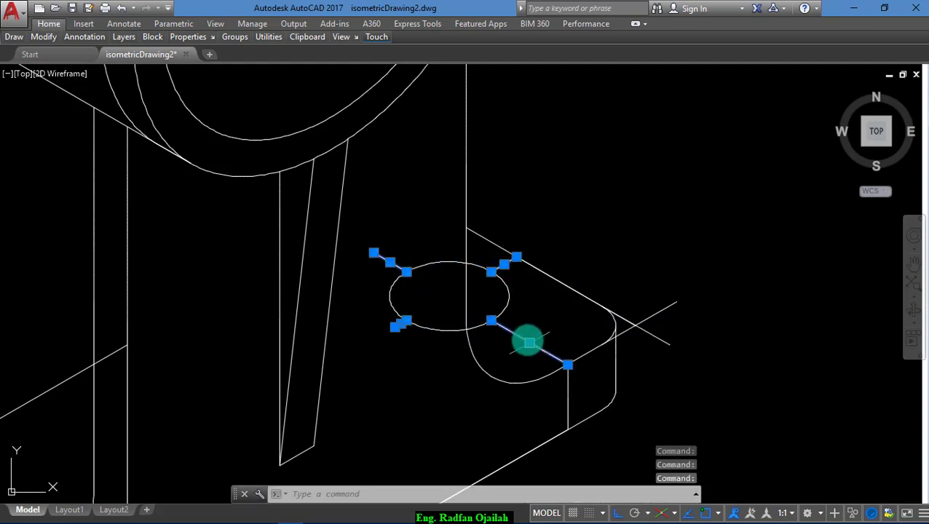
pyautogui.press('Delete')
pyautogui.scroll(-5, 622, 322)
pyautogui.scroll(5, 257, 386)
pyautogui.click(371, 426)
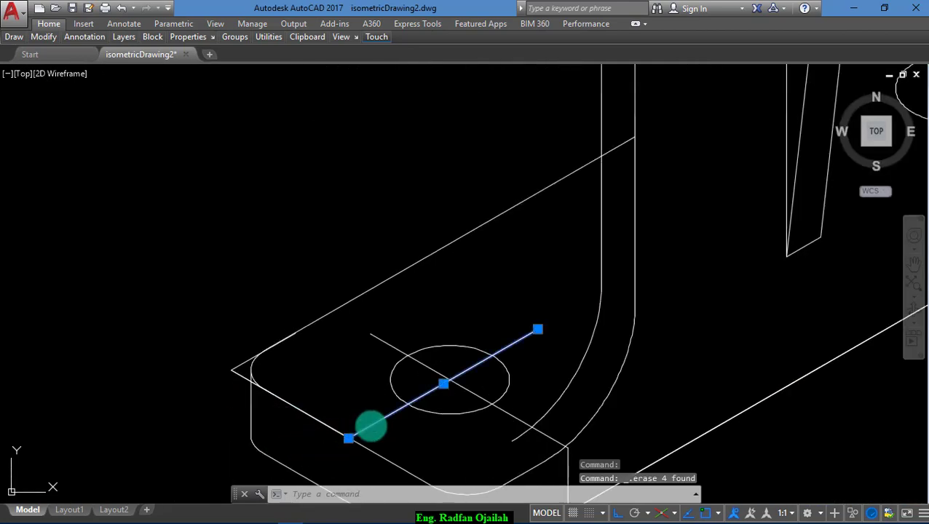
pyautogui.click(381, 342)
pyautogui.press('Delete')
pyautogui.scroll(-4, 371, 291)
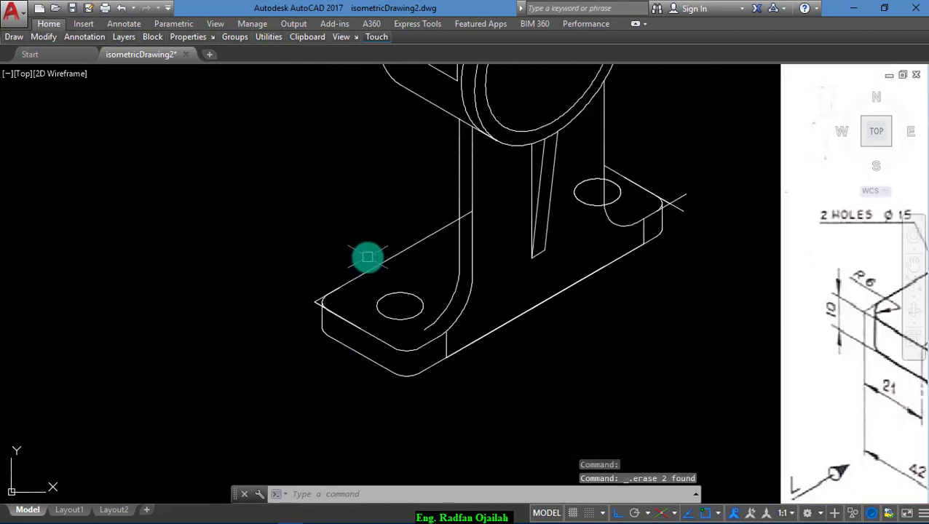
# - Erase the two vertical helper lines on the base's front face
pyautogui.click(446, 346)
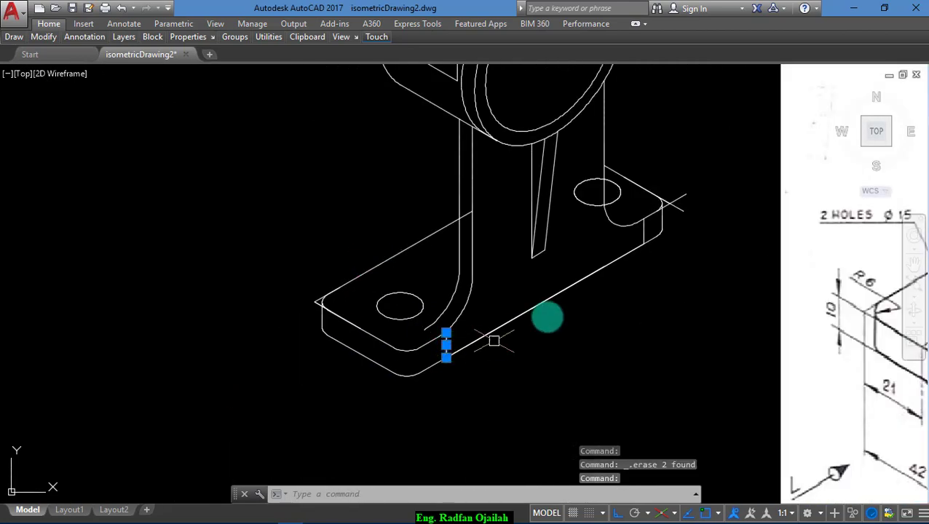
pyautogui.click(645, 232)
pyautogui.press('Delete')
pyautogui.scroll(5, 612, 201)
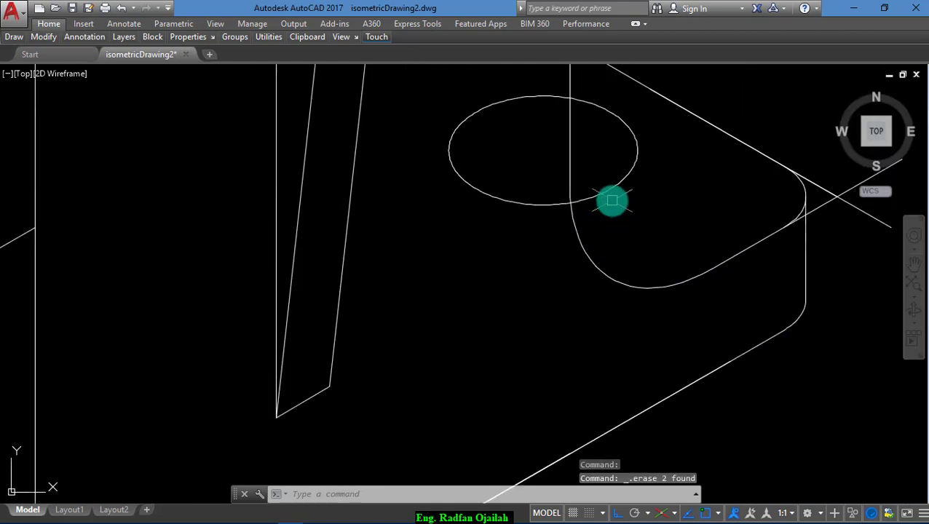
# - Trim the part of the right hole's isocircle that lies behind the upright's vertical edge
pyautogui.press('Return')
pyautogui.press('Return')
pyautogui.scroll(-4, 626, 207)
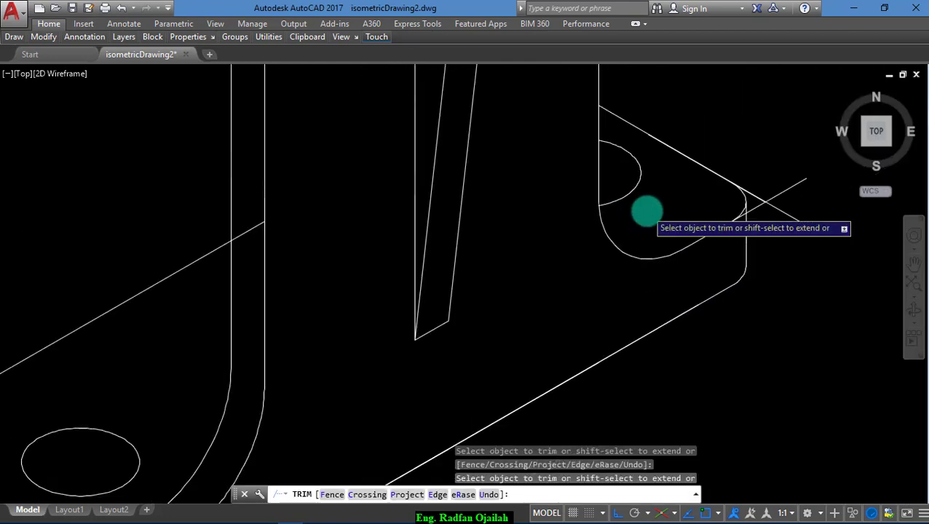
pyautogui.scroll(4, 465, 356)
pyautogui.scroll(-2, 464, 327)
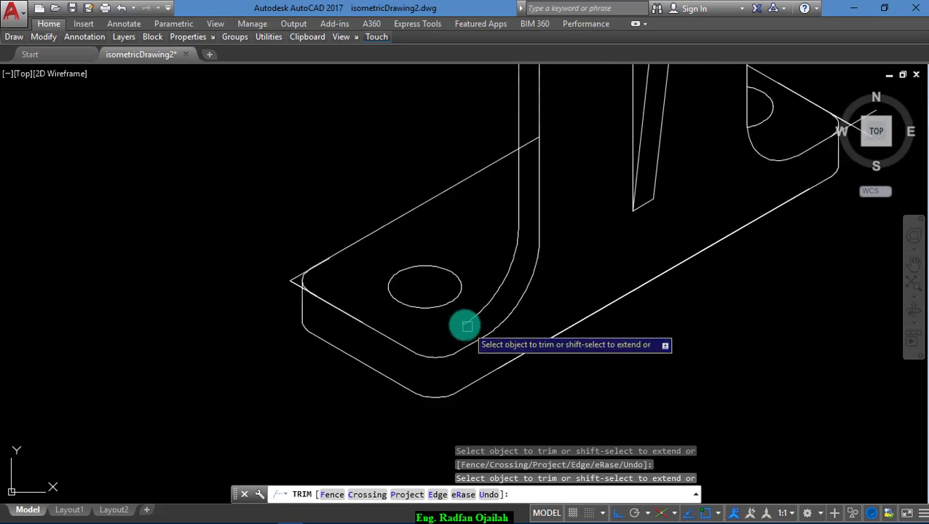
pyautogui.scroll(2, 415, 278)
pyautogui.press('Escape')
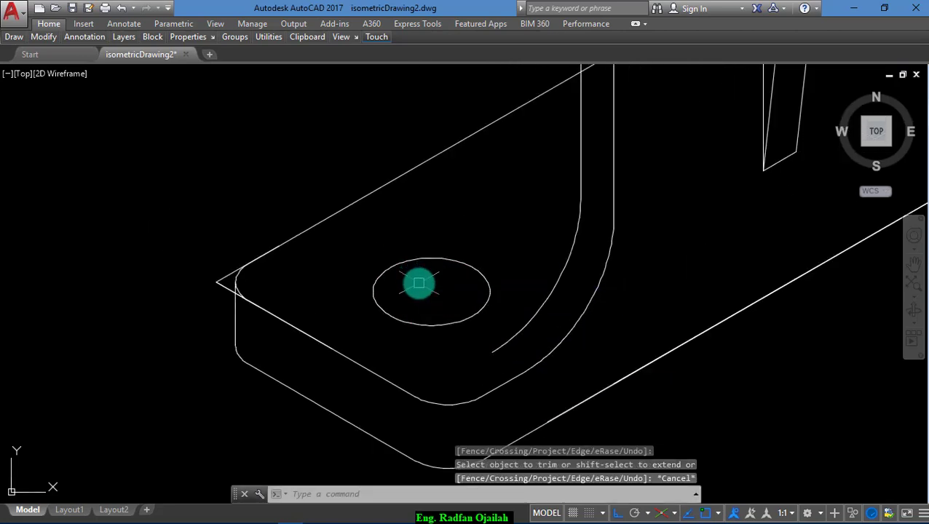
pyautogui.press('Escape')
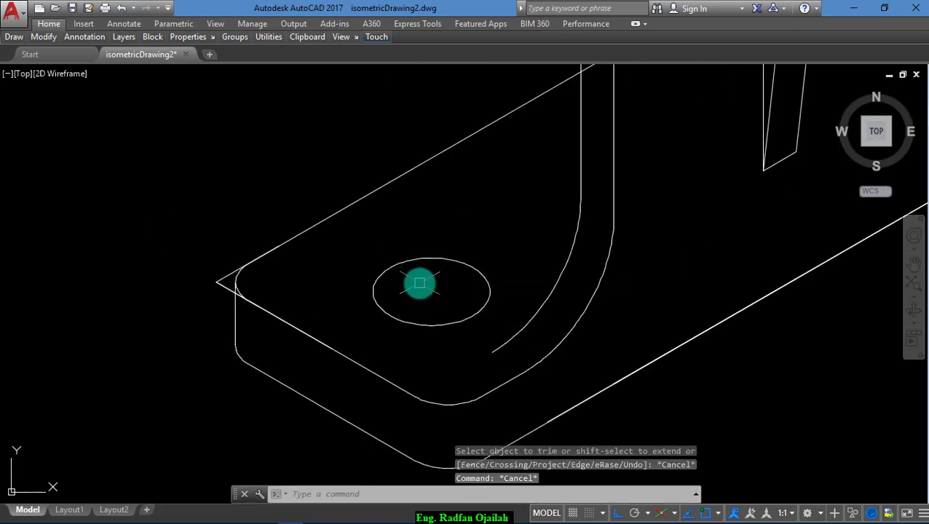
# - Copy the left hole's isocircle 10 mm straight down in the right isoplane
pyautogui.write('Co')
pyautogui.press('Return')
pyautogui.click(437, 260)
pyautogui.press('Return')
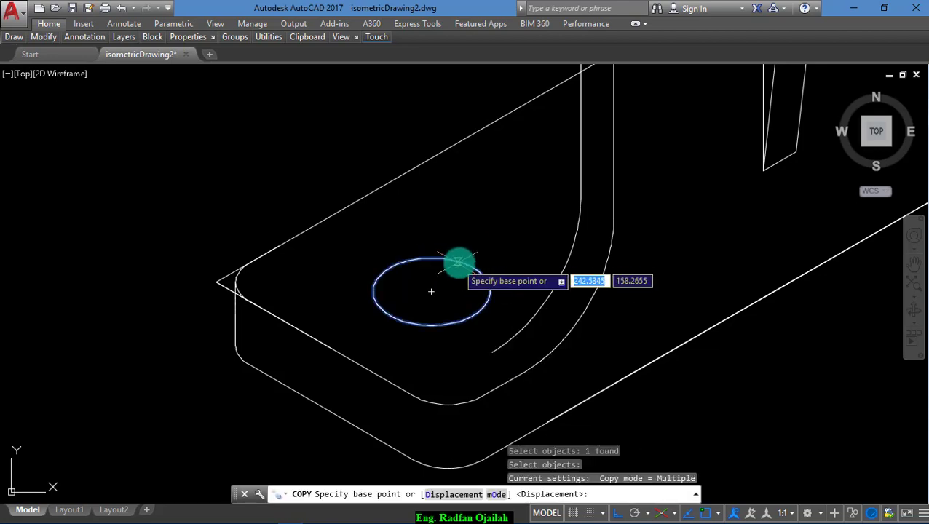
pyautogui.click(450, 185)
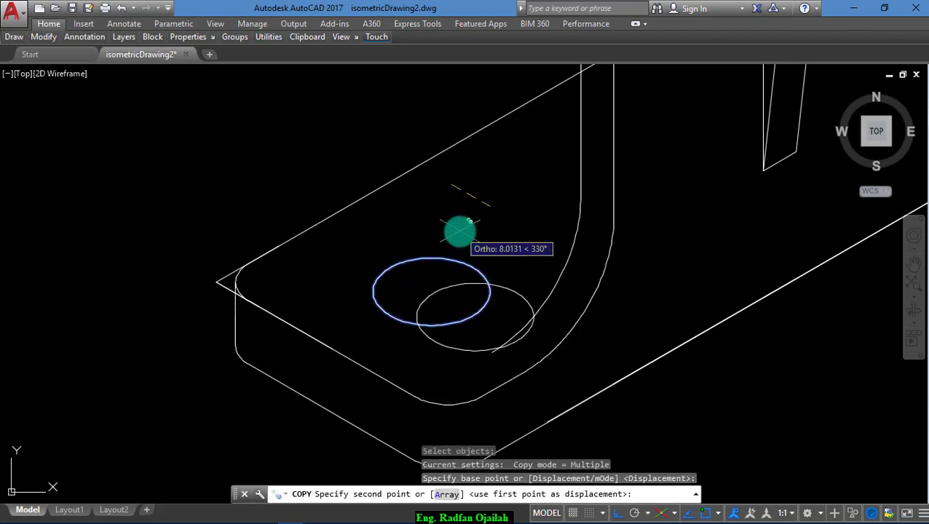
pyautogui.press('F5')
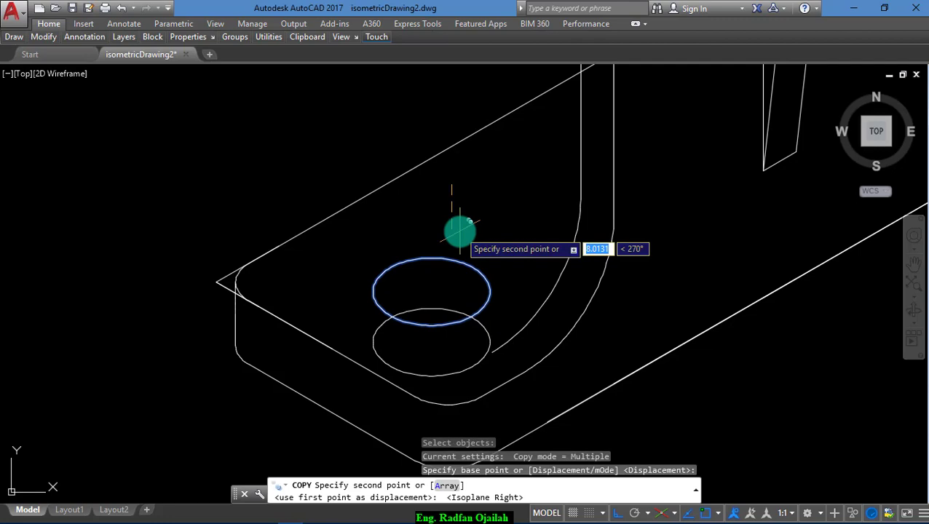
pyautogui.write('10')
pyautogui.press('Return')
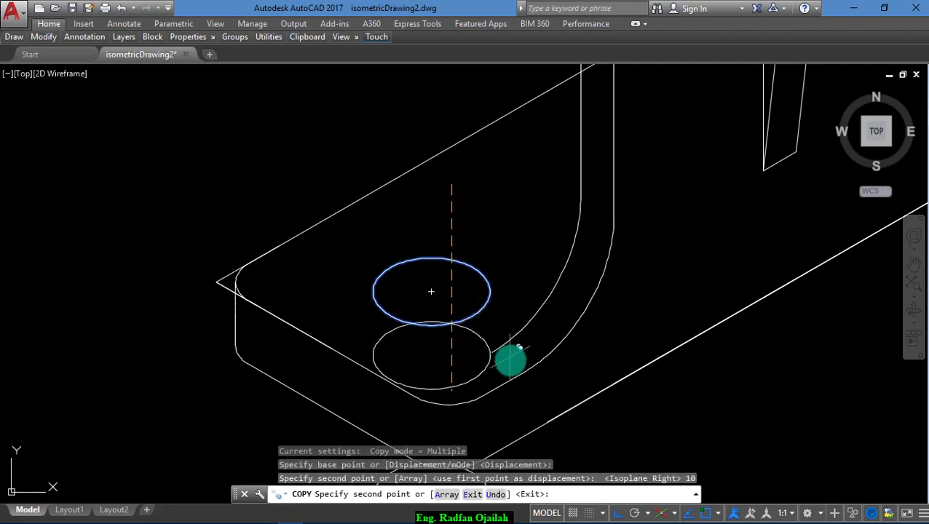
pyautogui.press('Escape')
# - Trim the copied lower isocircle so only its arc inside the left hole remains
pyautogui.write('tr')
pyautogui.press('Return')
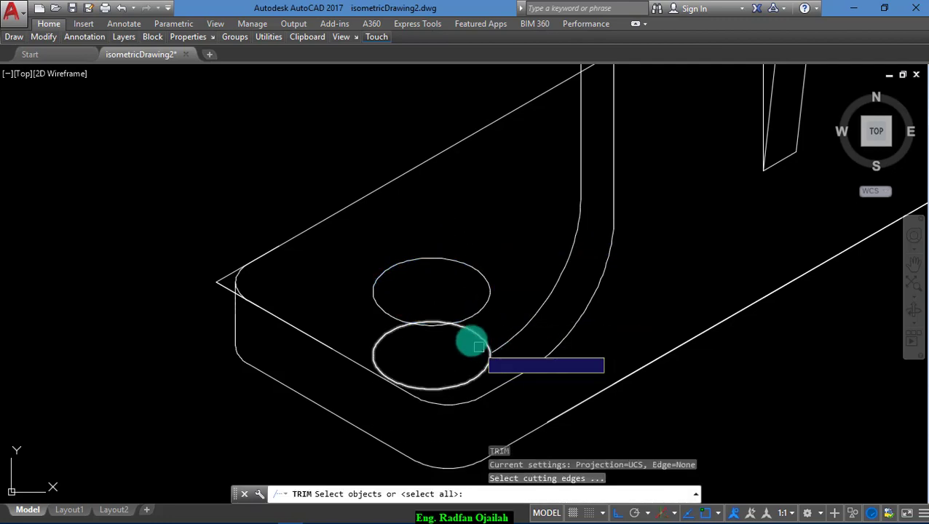
pyautogui.press('Return')
pyautogui.click(469, 334)
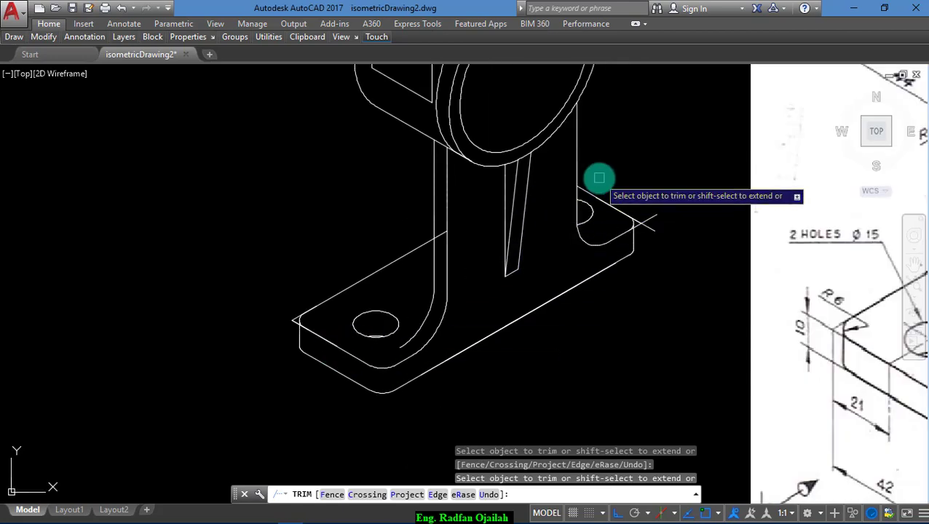
pyautogui.scroll(5, 599, 180)
pyautogui.press('Escape')
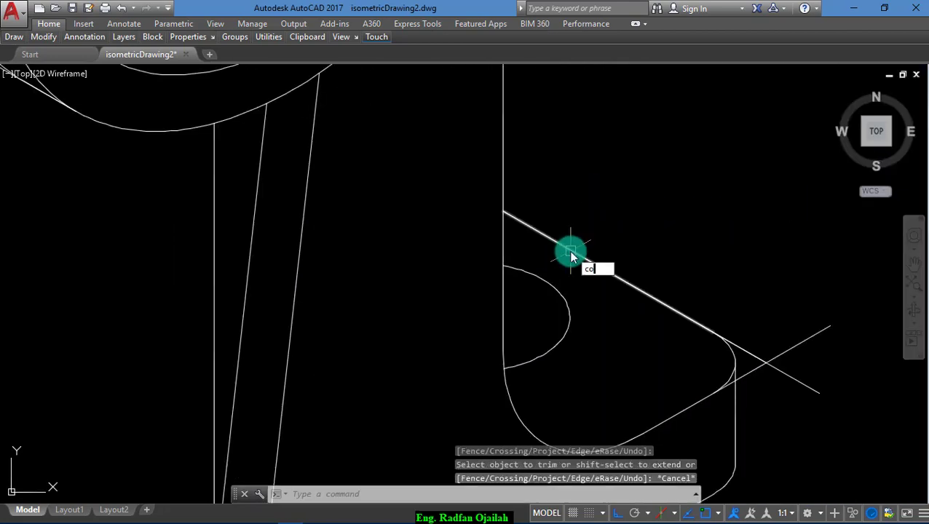
# - Copy the right hole's visible arc 10 mm straight down
pyautogui.write('co')
pyautogui.press('Return')
pyautogui.click(538, 276)
pyautogui.press('Return')
pyautogui.click(566, 269)
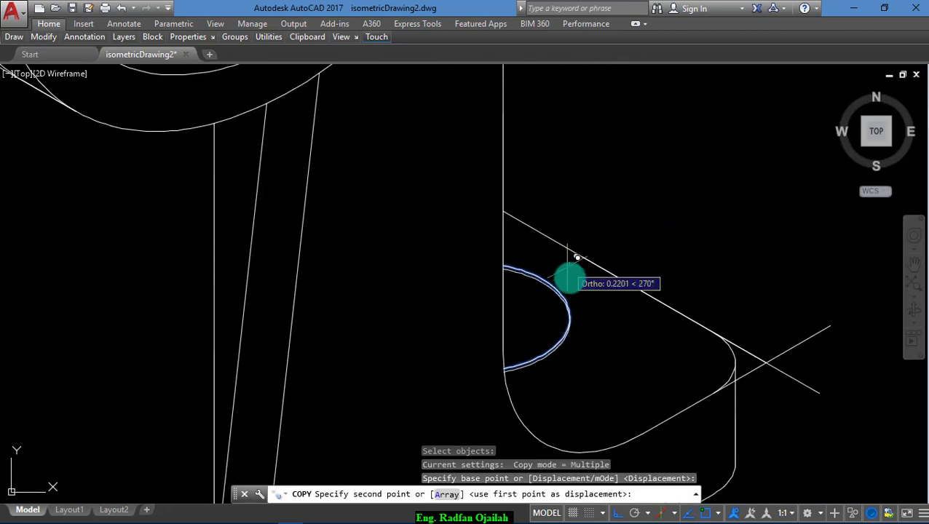
pyautogui.write('10')
pyautogui.press('Return')
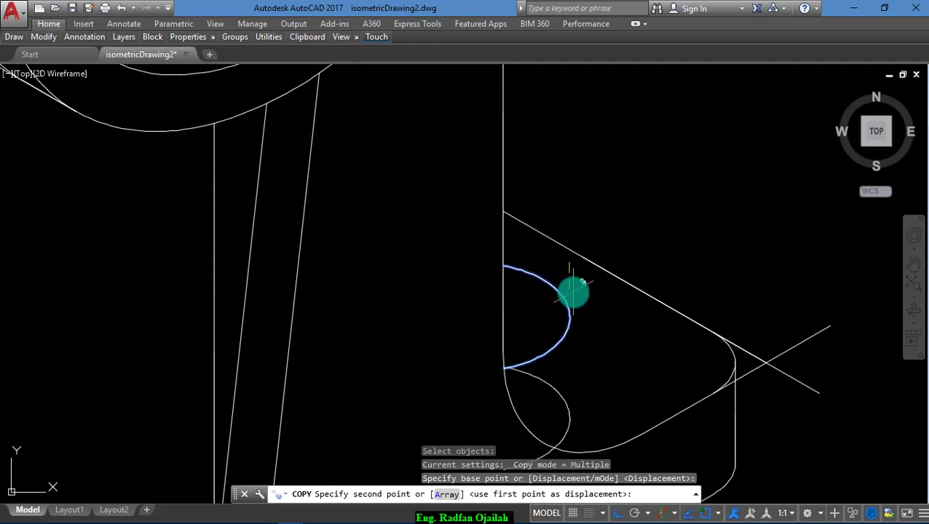
pyautogui.press('Escape')
# - Trim the copied arc below the right hole and erase its leftover piece
pyautogui.write('t')
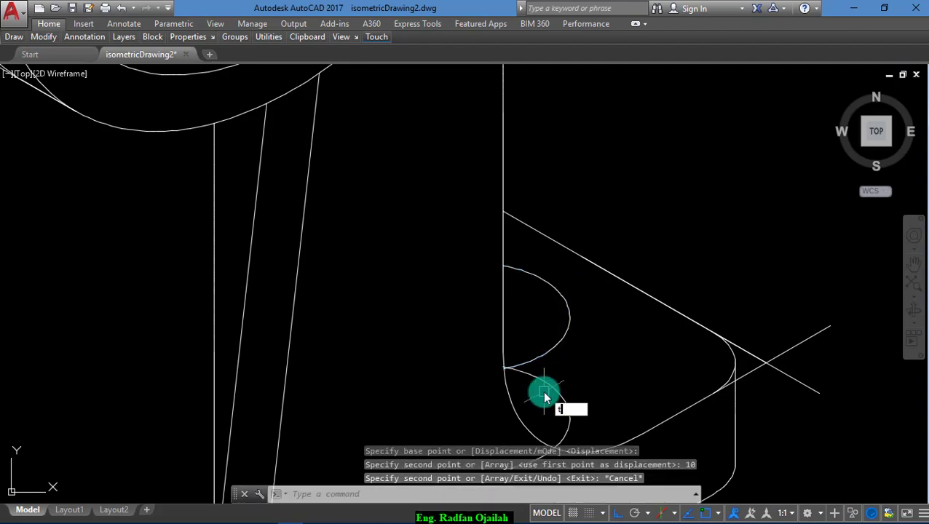
pyautogui.write('r')
pyautogui.press('Return')
pyautogui.scroll(-3, 553, 408)
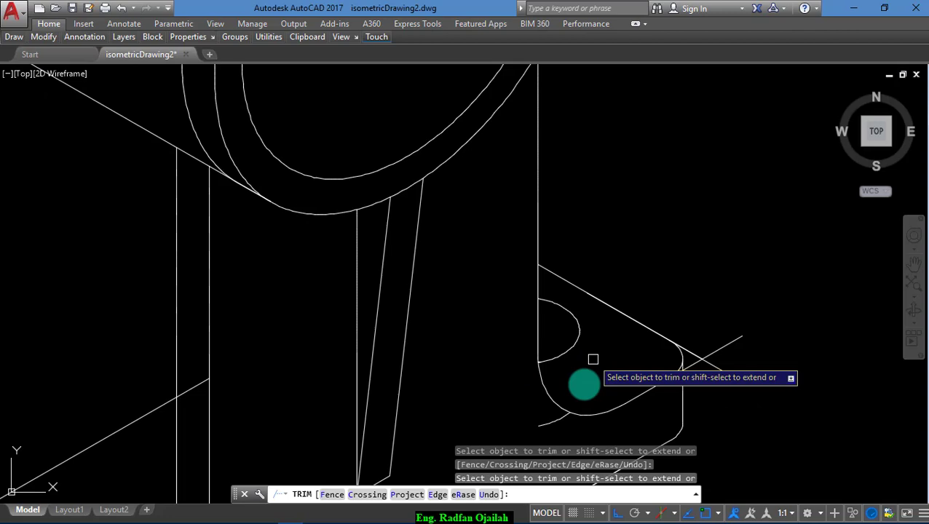
pyautogui.press('Escape')
pyautogui.click(550, 409)
pyautogui.press('Delete')
pyautogui.scroll(-3, 626, 395)
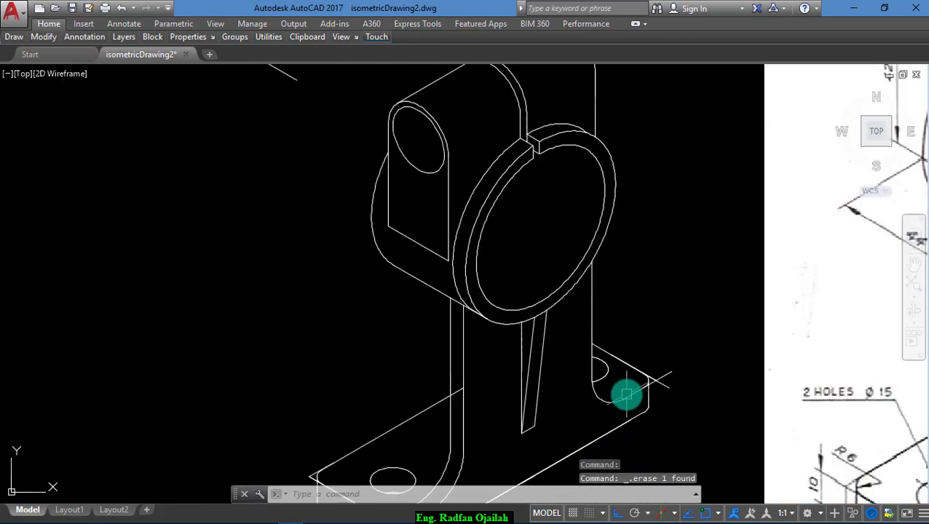
# - Erase the construction lines projecting beyond the base's rounded left corner
pyautogui.scroll(-3, 442, 218)
pyautogui.scroll(5, 352, 391)
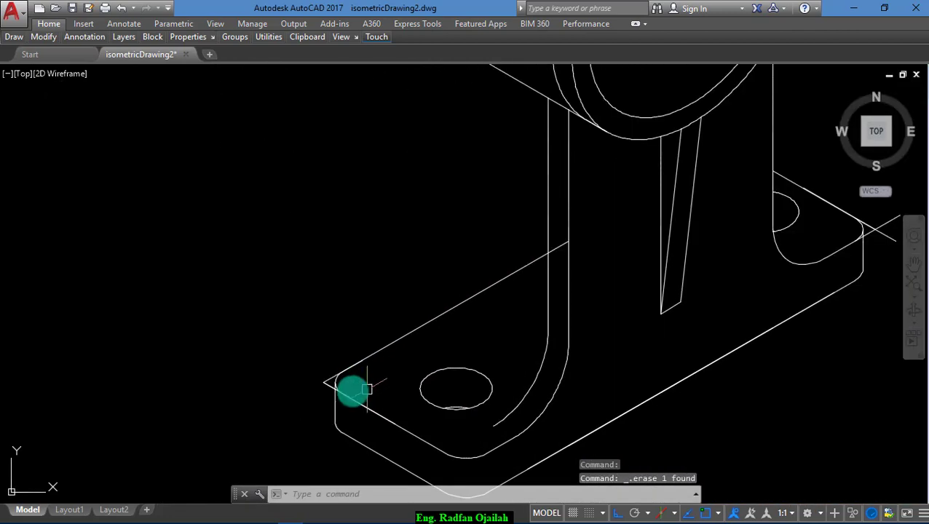
pyautogui.scroll(5, 367, 390)
pyautogui.click(318, 235)
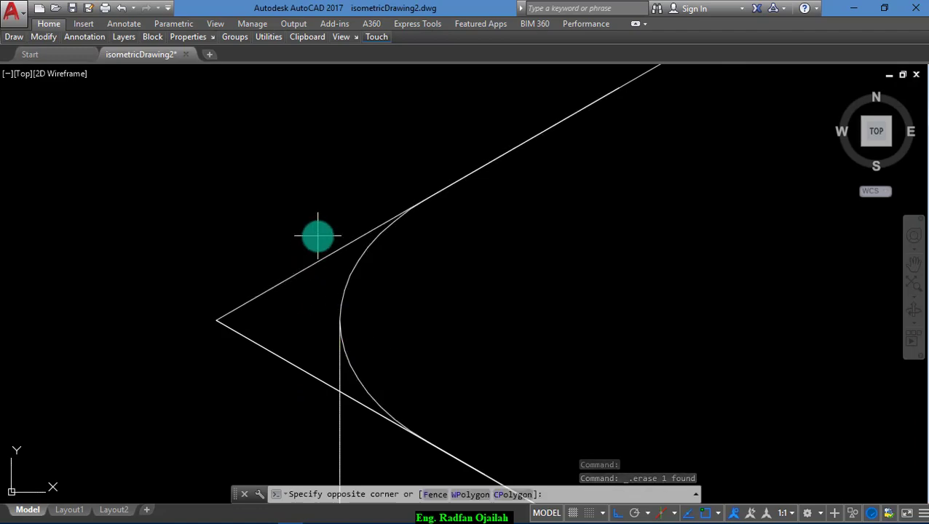
pyautogui.click(248, 398)
pyautogui.press('Delete')
pyautogui.scroll(-6, 183, 404)
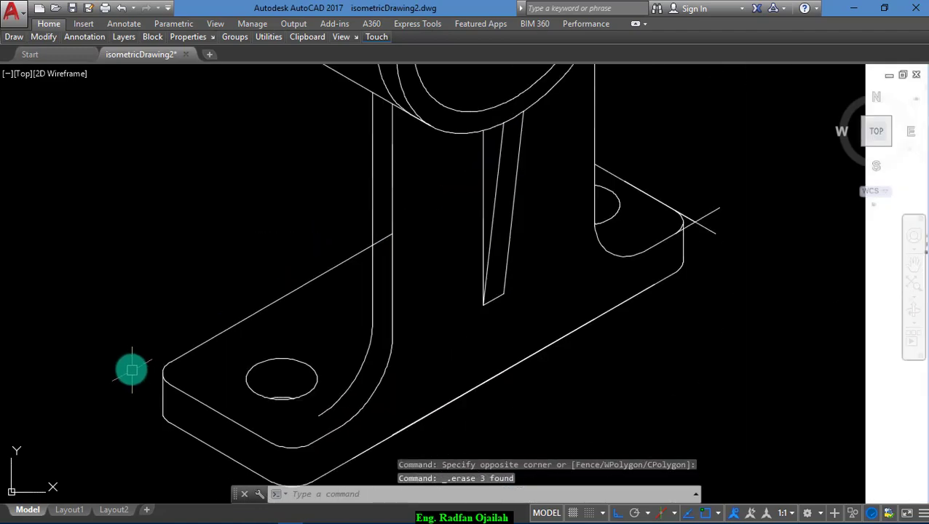
# - Erase the crossing extension lines beyond the base's rounded right corner
pyautogui.scroll(6, 373, 313)
pyautogui.scroll(3, 372, 313)
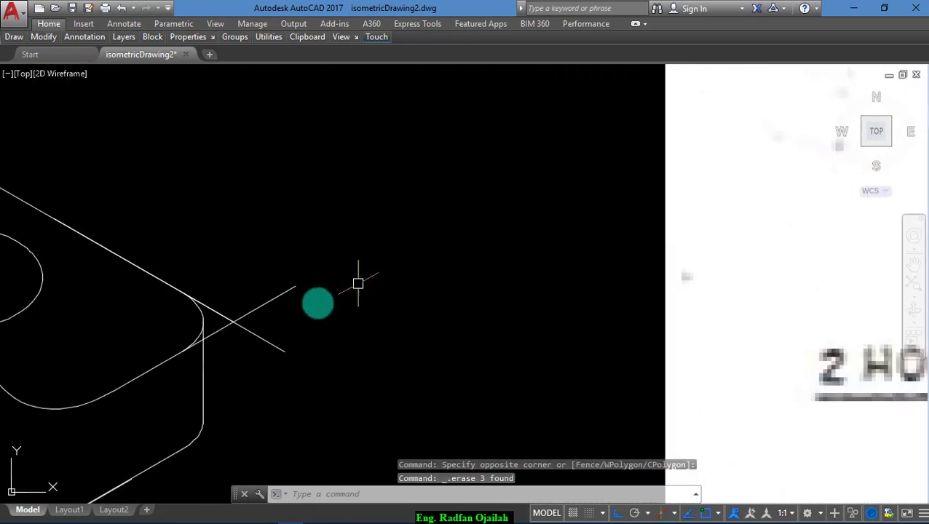
pyautogui.click(249, 286)
pyautogui.click(234, 344)
pyautogui.press('Delete')
pyautogui.scroll(-5, 233, 341)
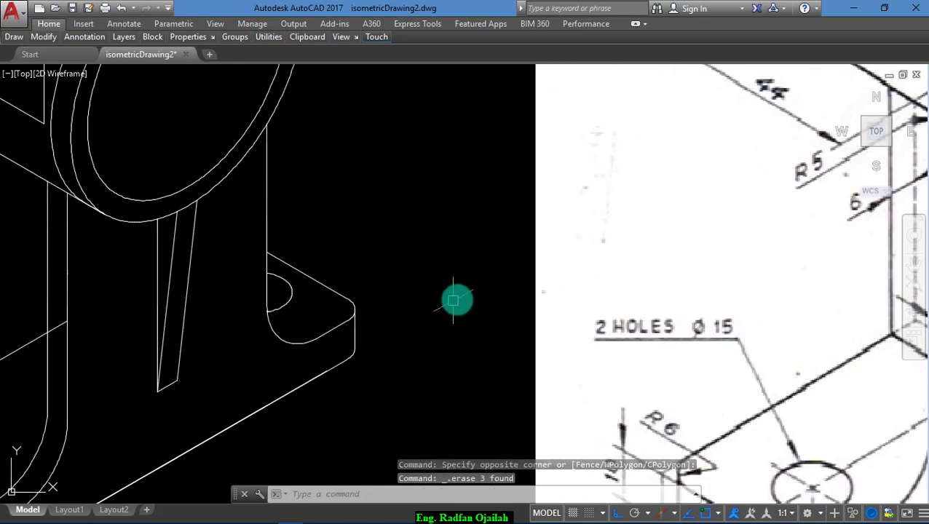
# - Erase the duplicate line lying over the base's lower long front edge
pyautogui.scroll(4, 371, 357)
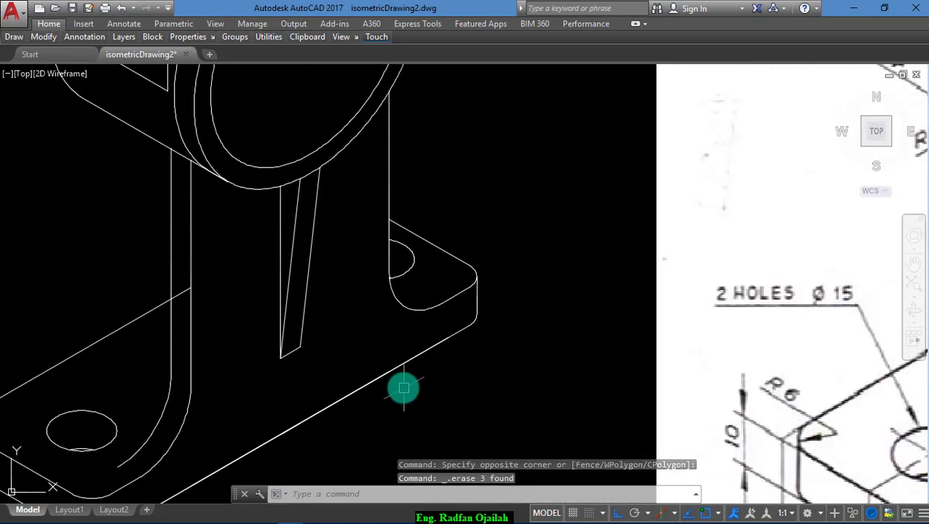
pyautogui.click(398, 374)
pyautogui.press('Delete')
pyautogui.scroll(-5, 430, 407)
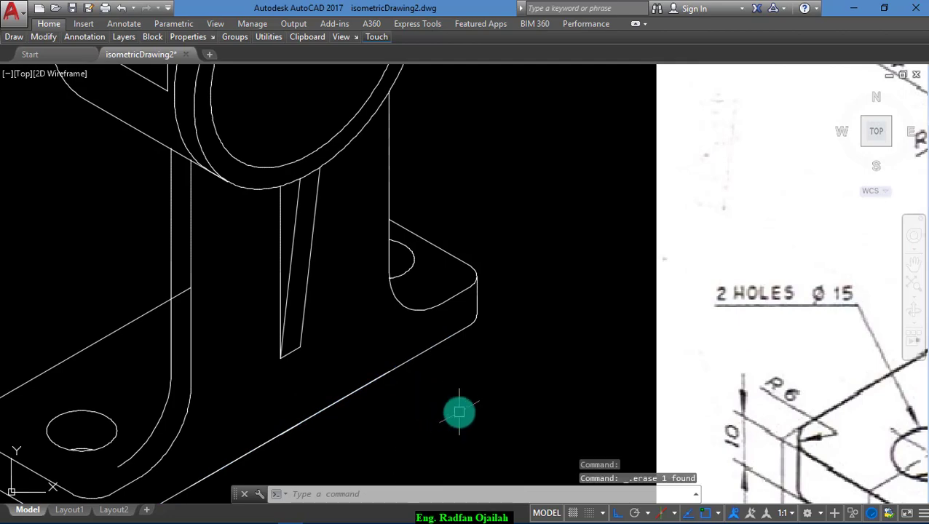
# - Erase the stray sloping line above and left of the bracket, and fit the whole drawing in view
pyautogui.click(248, 167)
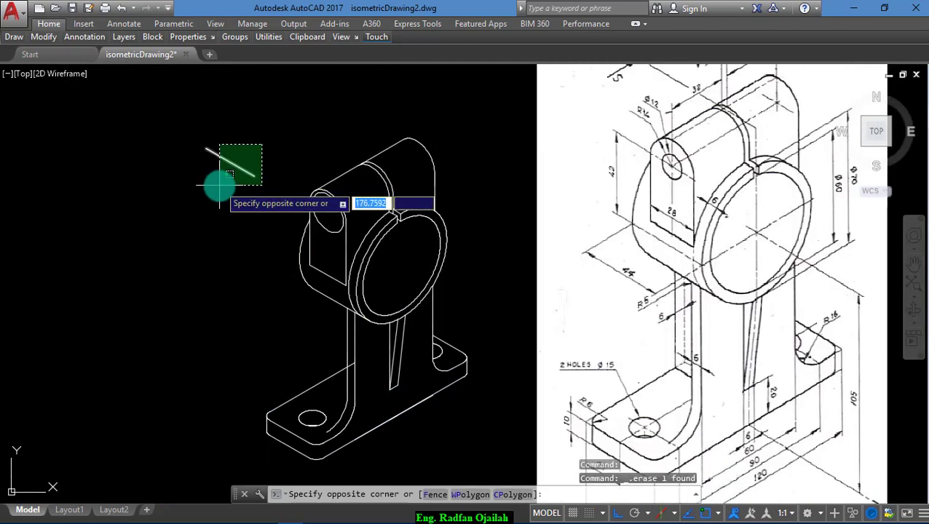
pyautogui.click(209, 195)
pyautogui.press('Delete')
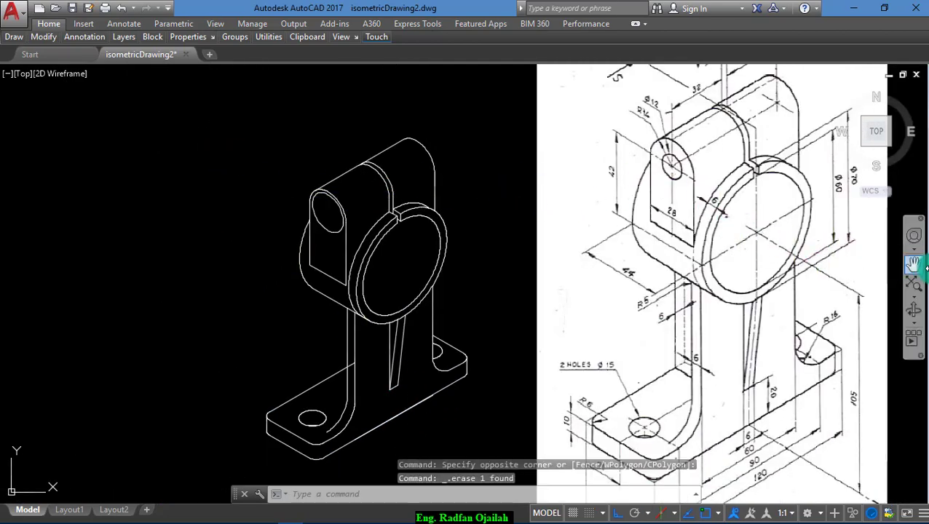
pyautogui.click(916, 283)
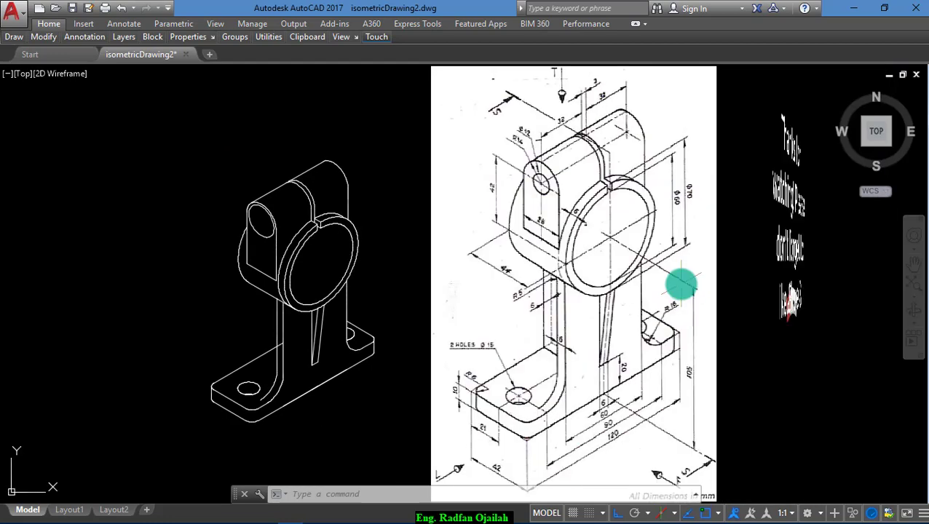